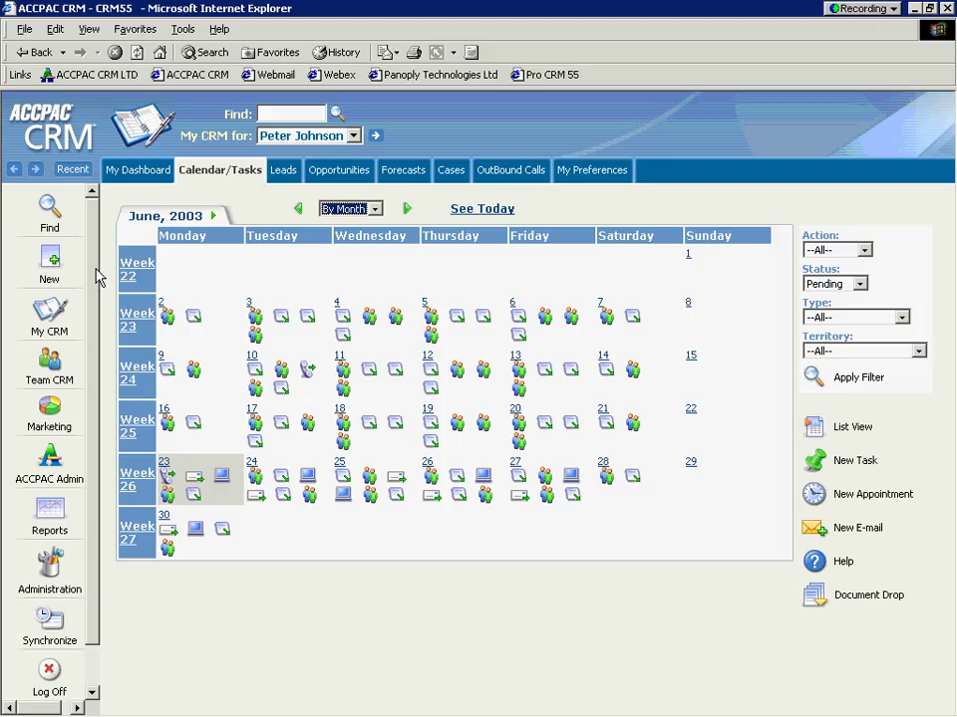
Step: Check the recently viewed records and keep the calendar in month view
click(43, 212)
click(72, 172)
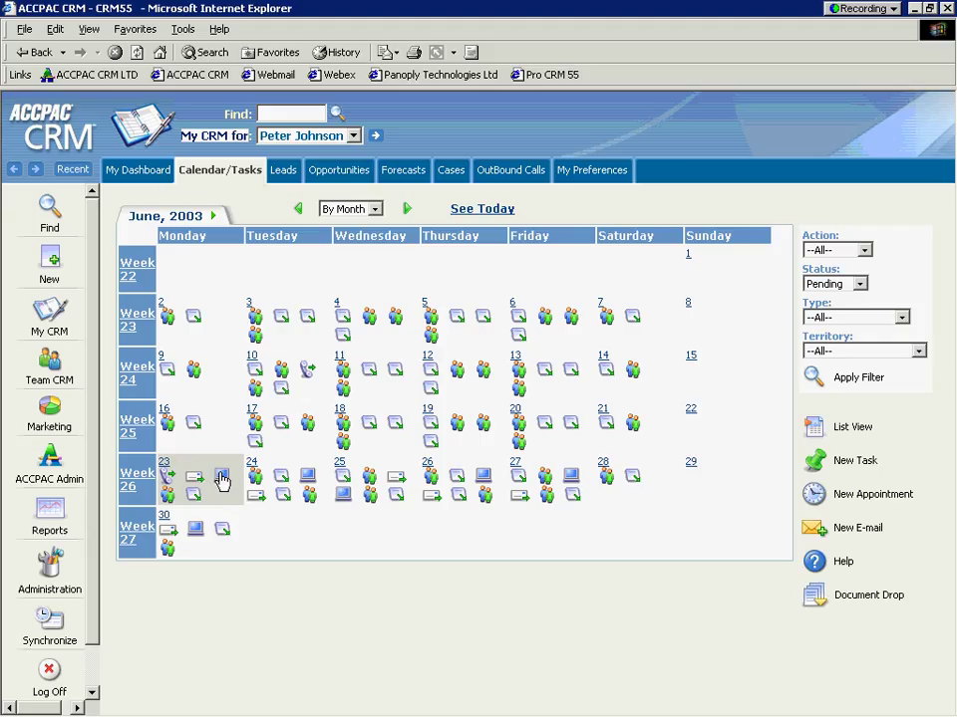
mouse_move(221, 481)
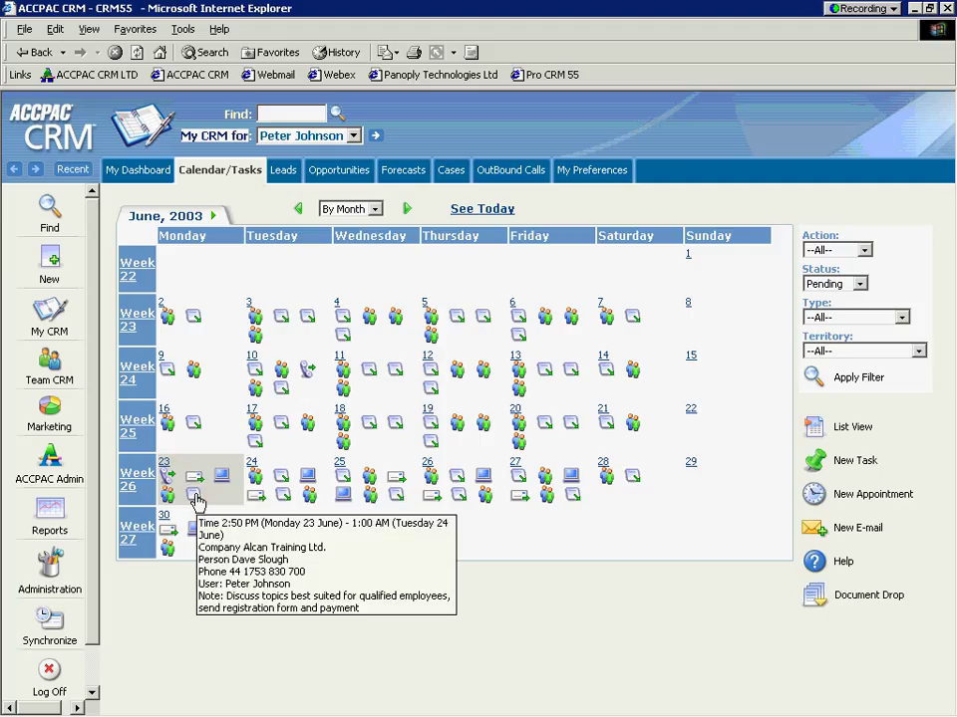
click(375, 211)
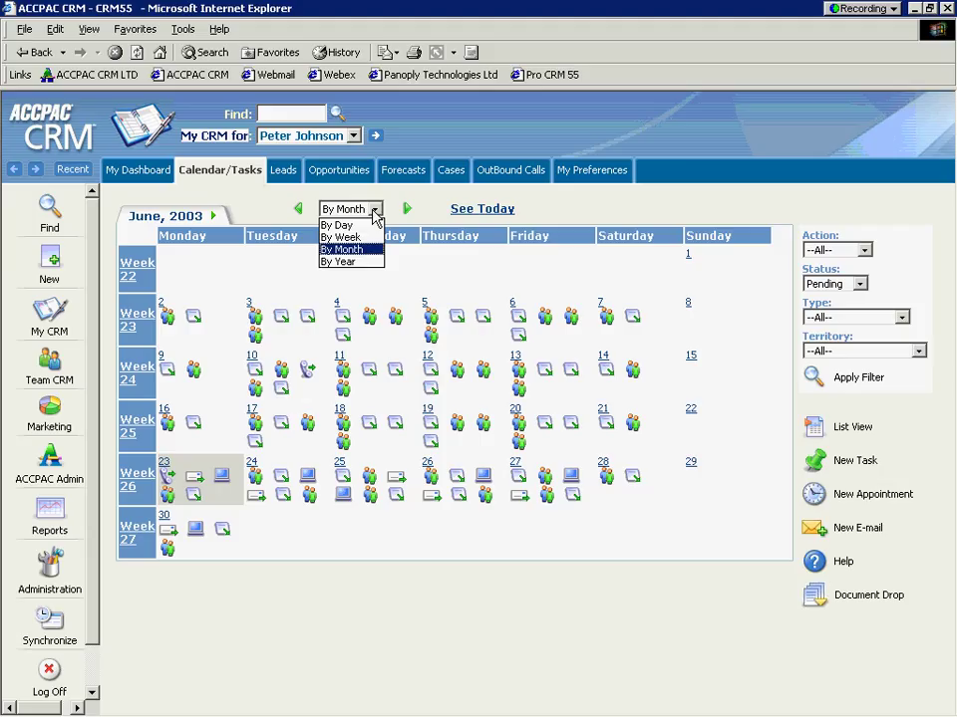
click(374, 211)
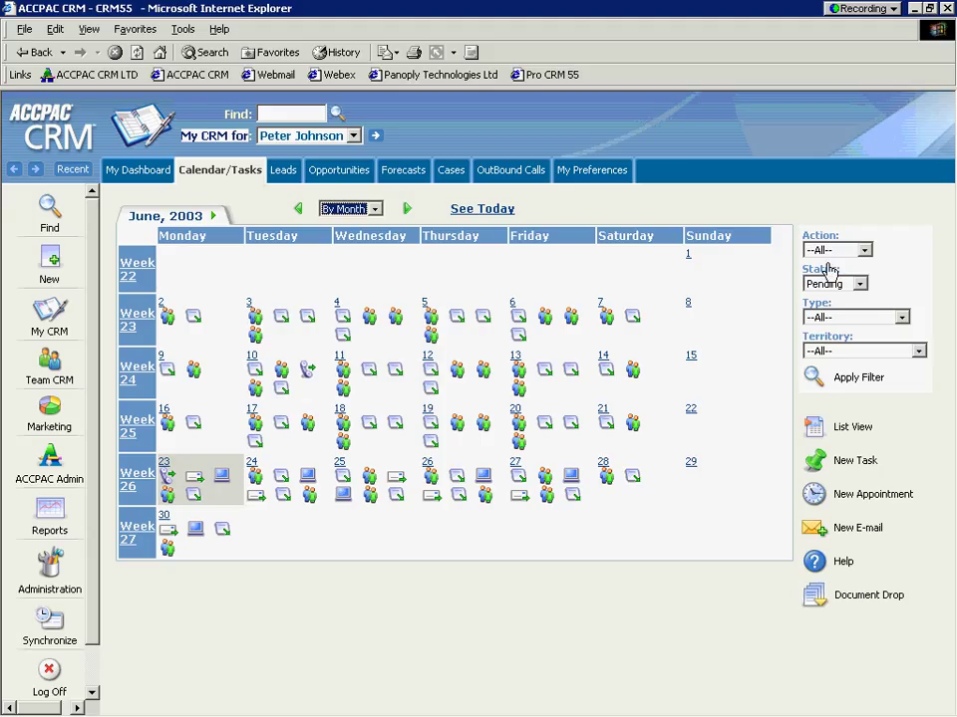
Step: Filter the June 2003 calendar to show only Fax Out communications
click(864, 251)
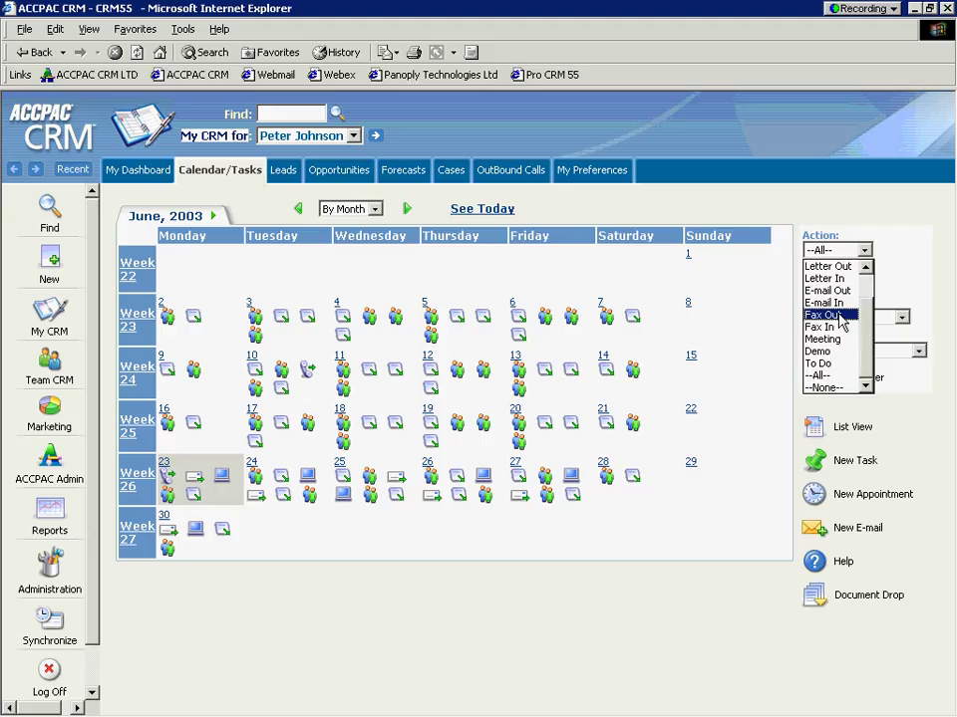
click(840, 315)
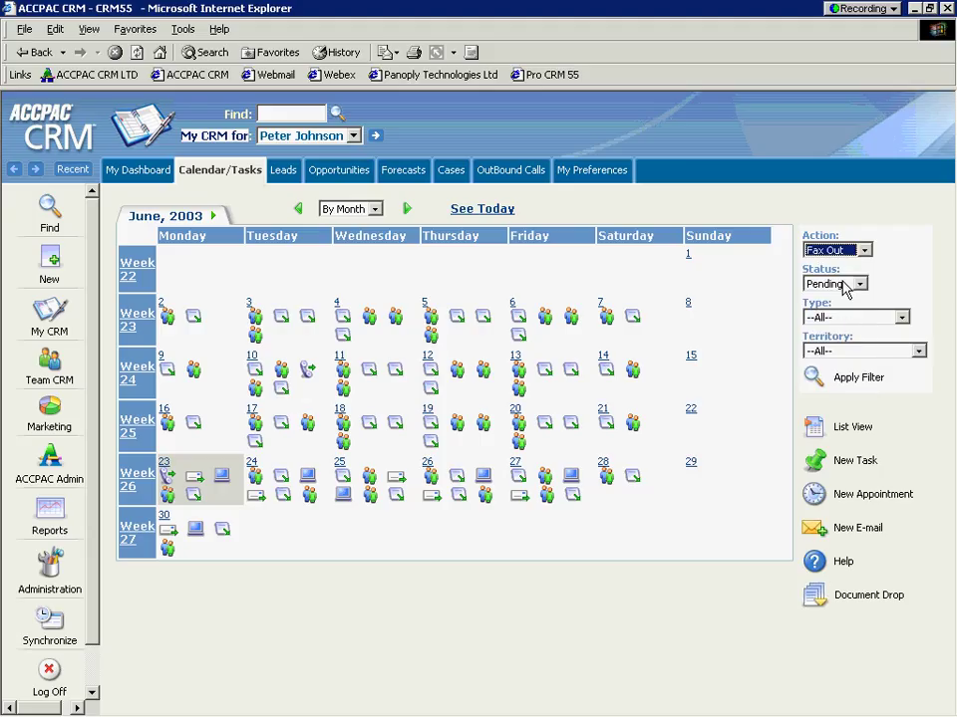
click(814, 380)
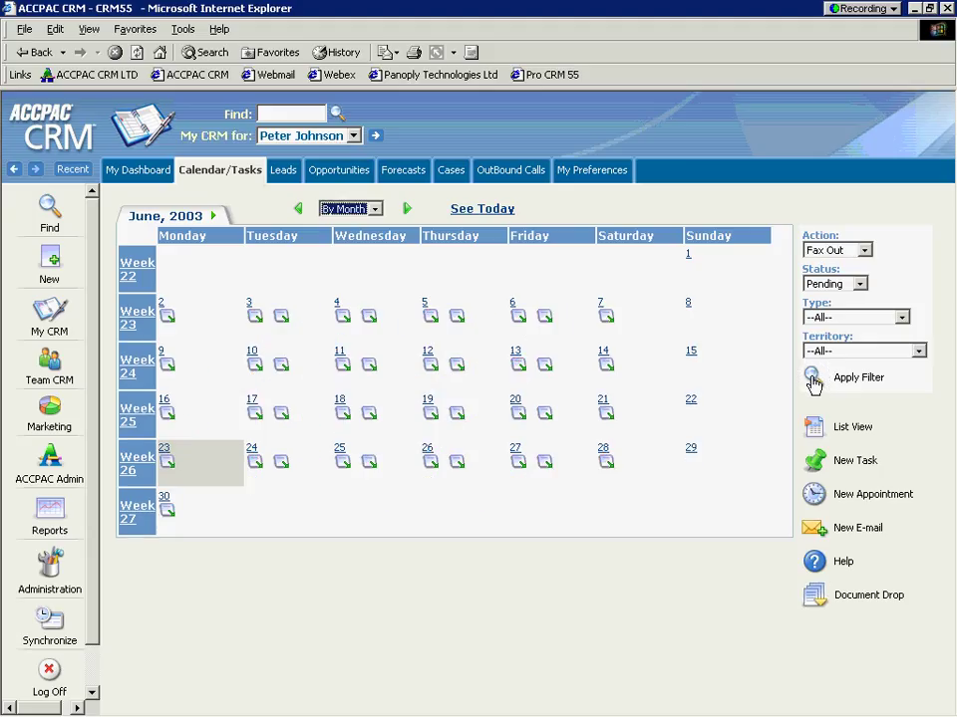
Step: Reset the calendar's action filter to --All--, leaving status at Pending
click(864, 250)
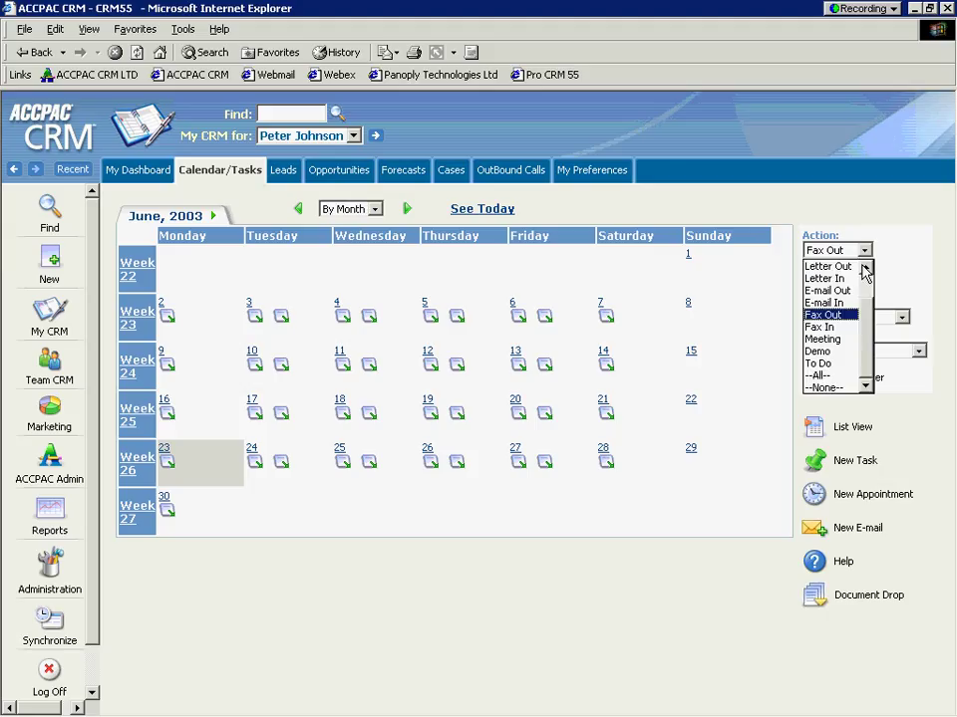
click(865, 267)
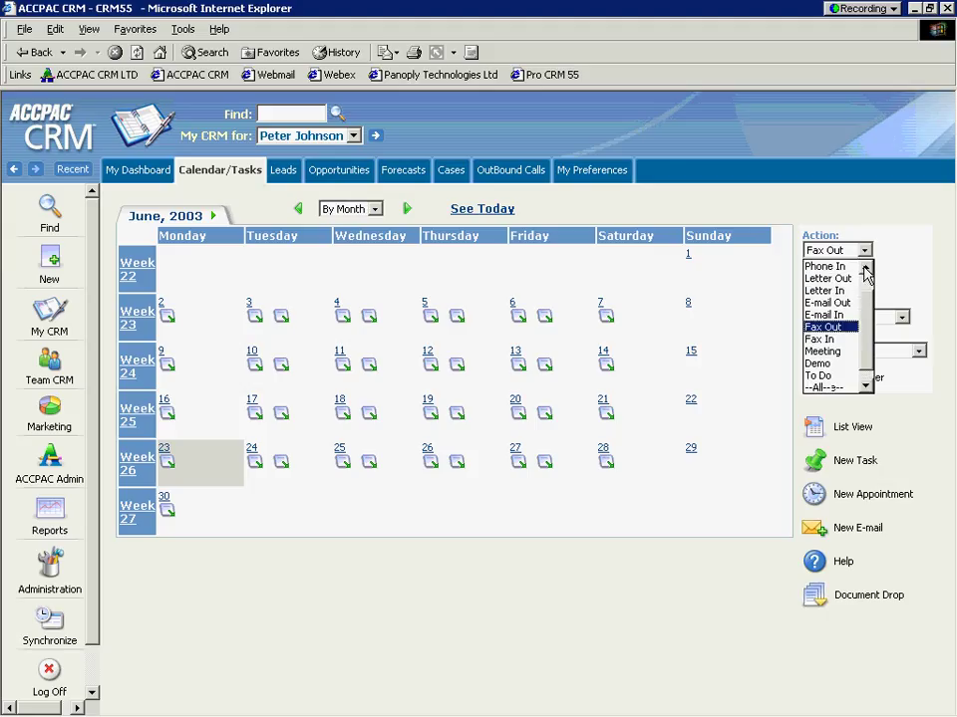
click(865, 267)
click(865, 267)
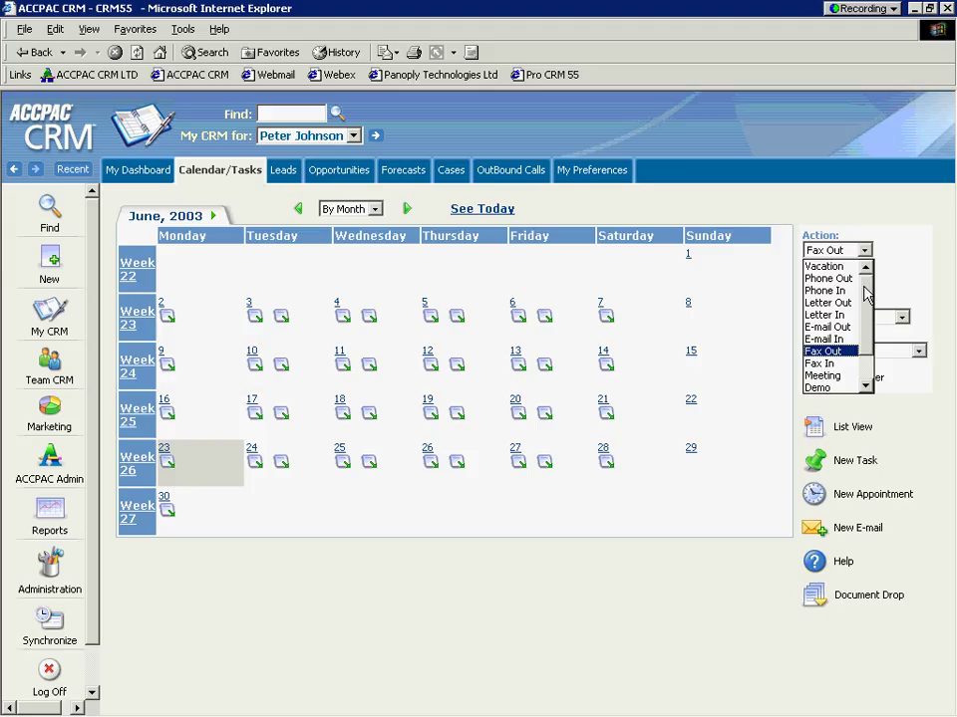
scroll(856, 334, down, 1)
click(827, 376)
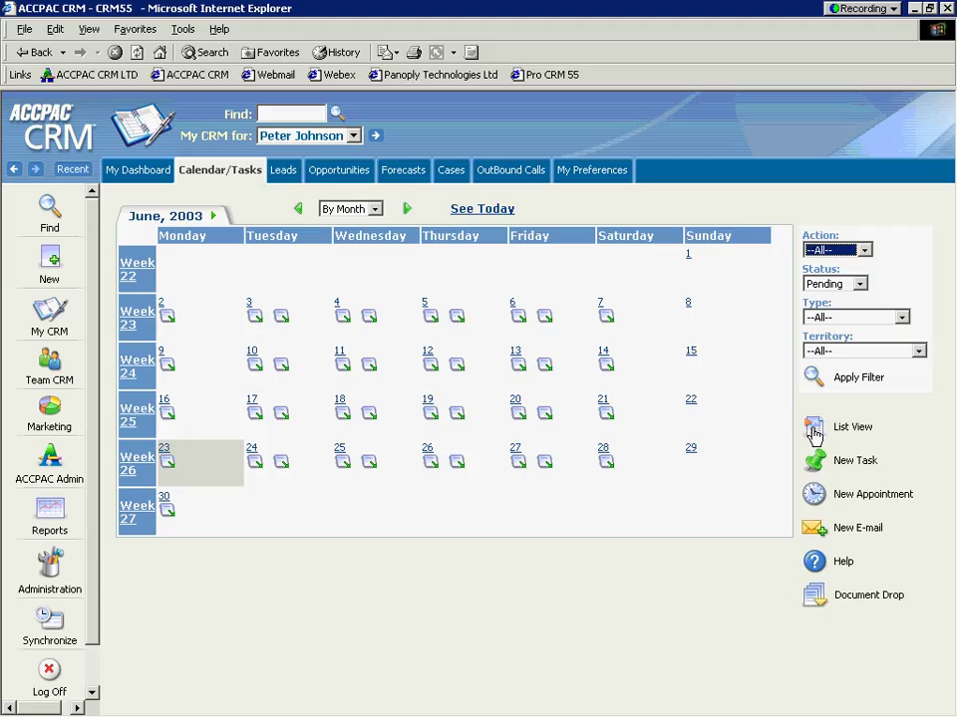
Step: Show the 482 communications in List View and start a blank New Appointment
click(815, 431)
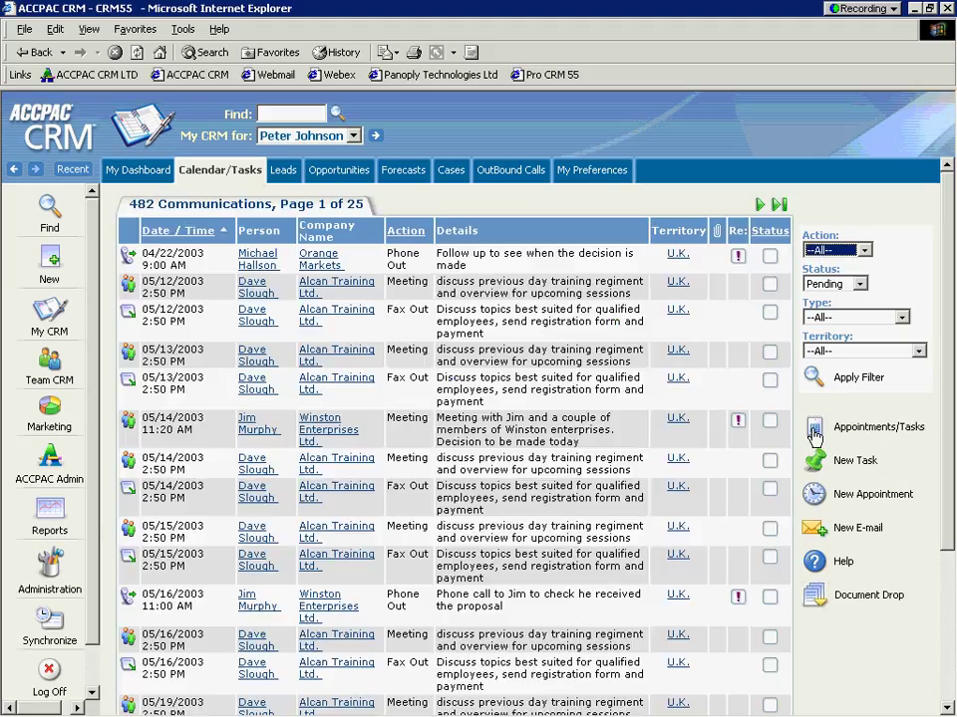
click(814, 495)
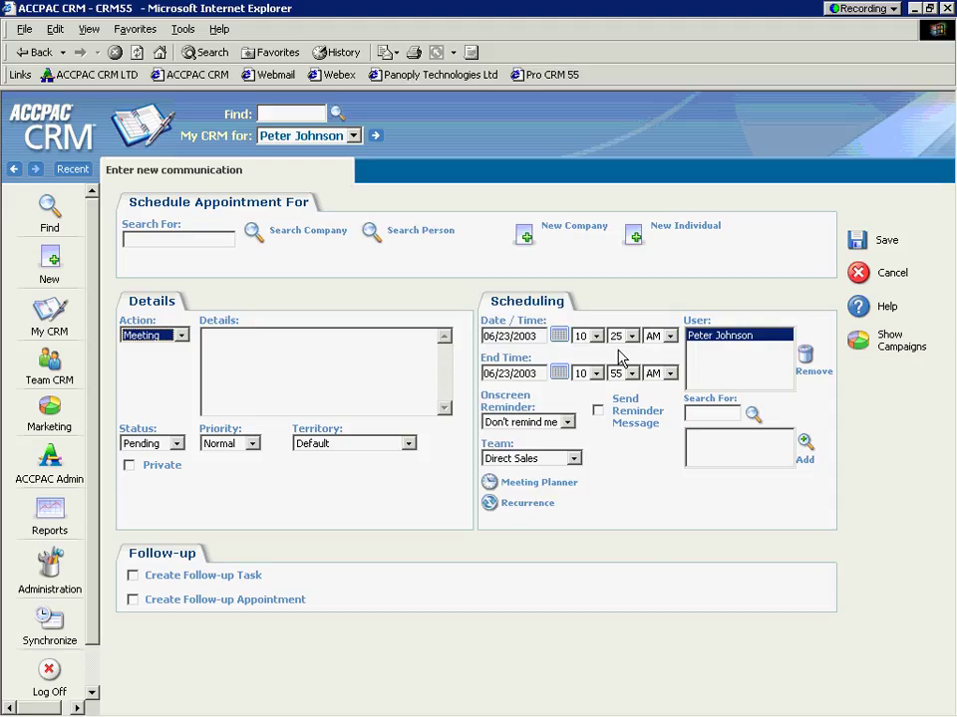
Step: Leave the reminder at Don't remind me, view the Meeting Planner, then cancel the appointment unsaved
click(566, 423)
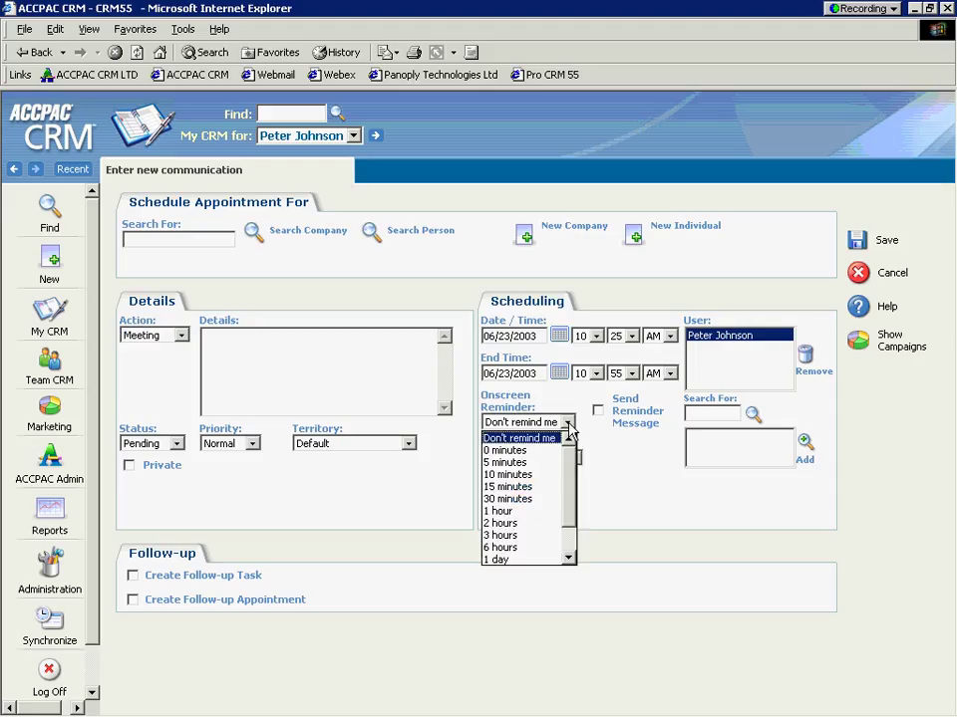
click(568, 423)
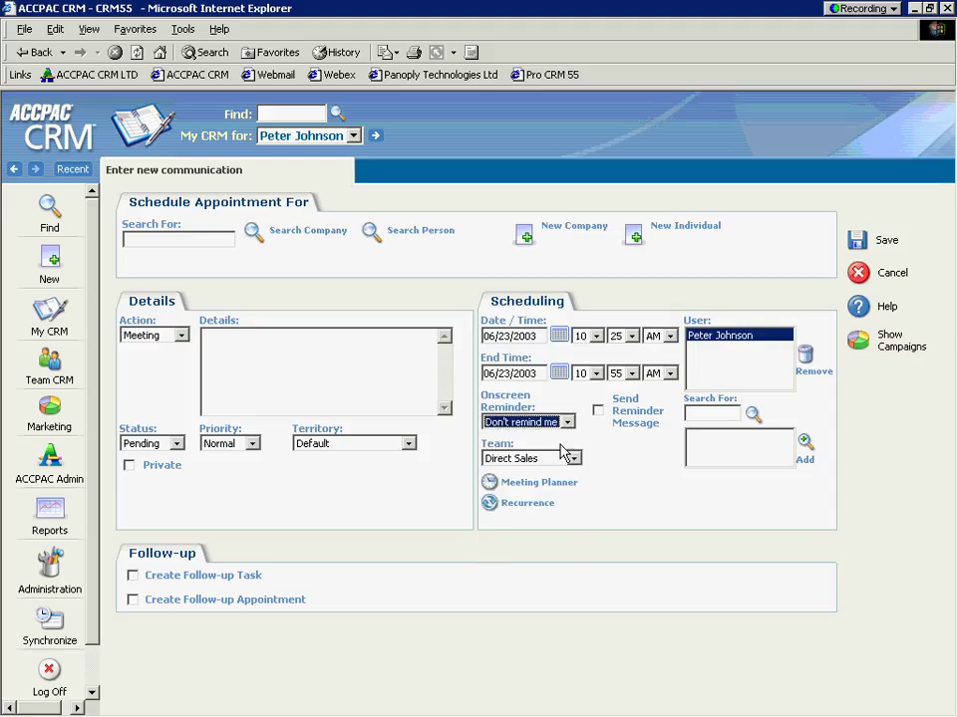
click(543, 485)
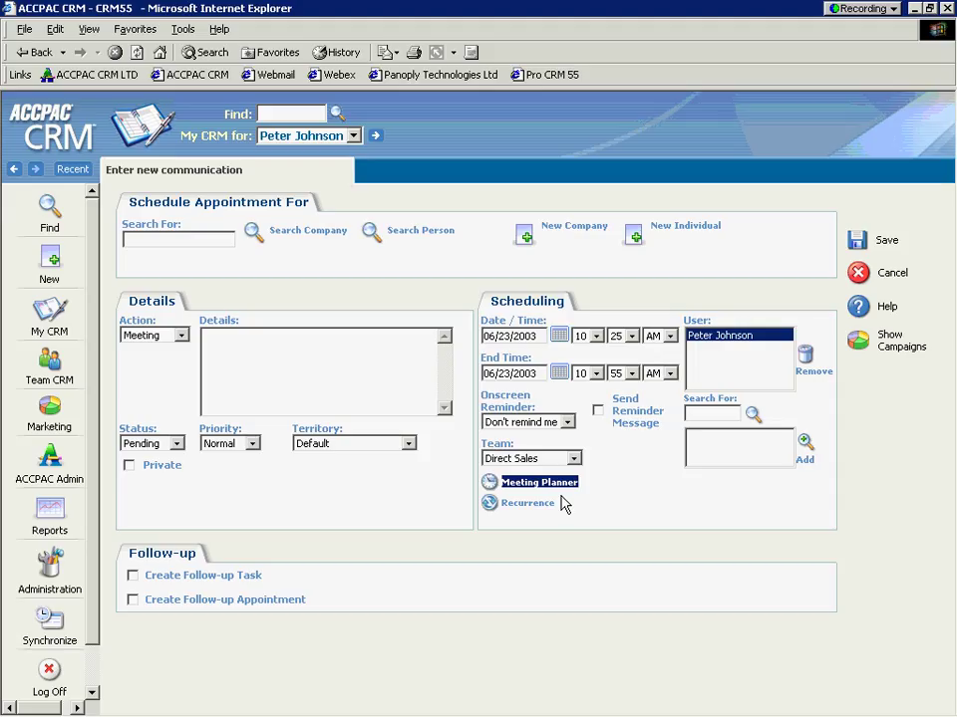
click(859, 274)
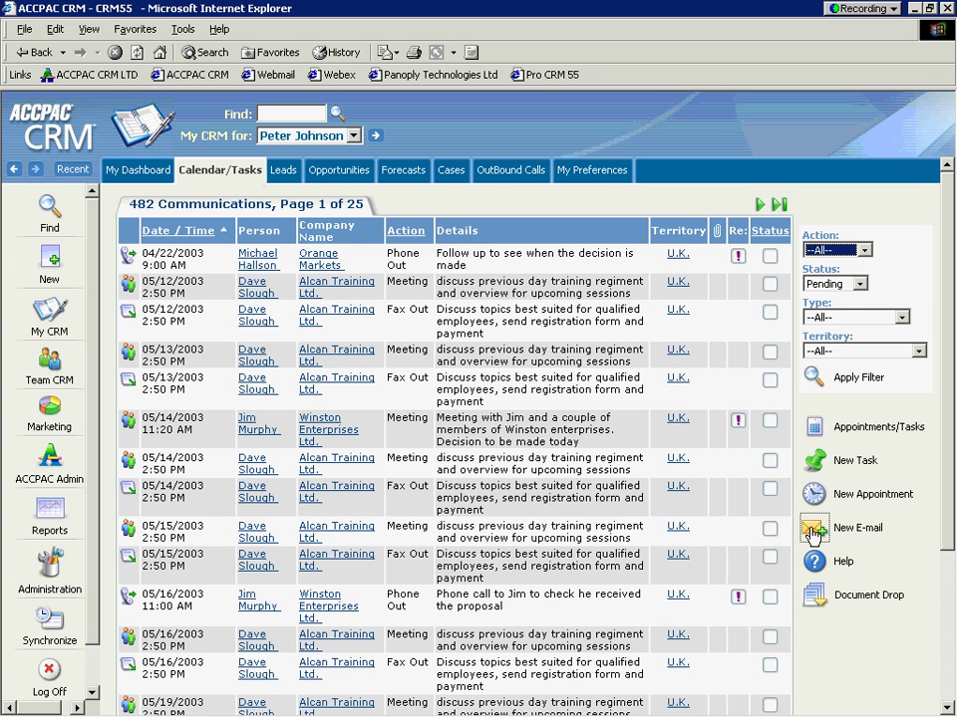
click(812, 531)
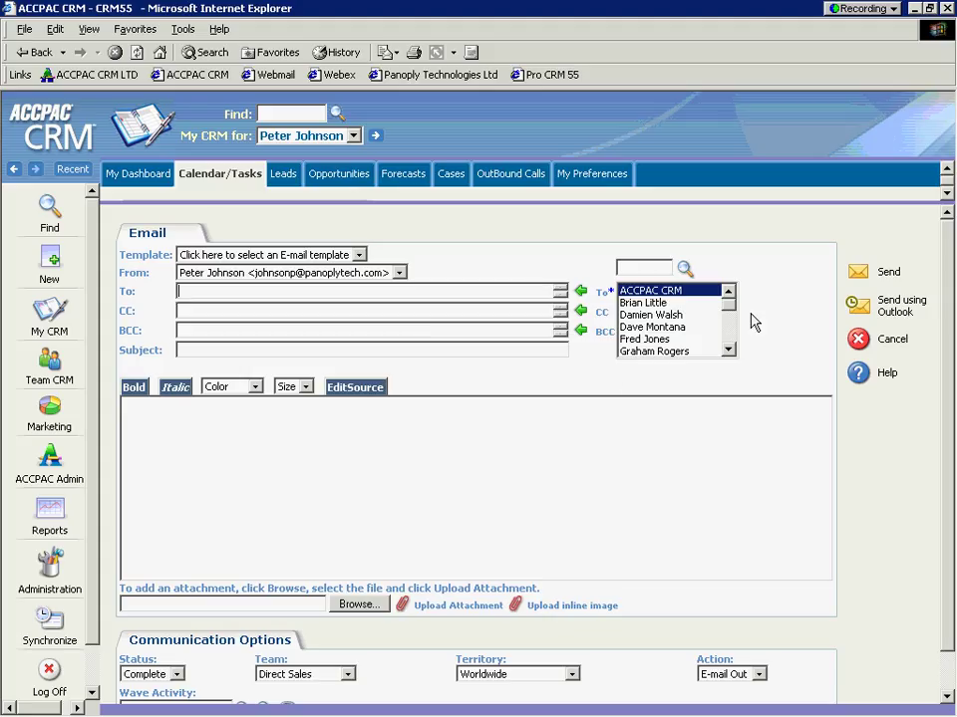
click(857, 340)
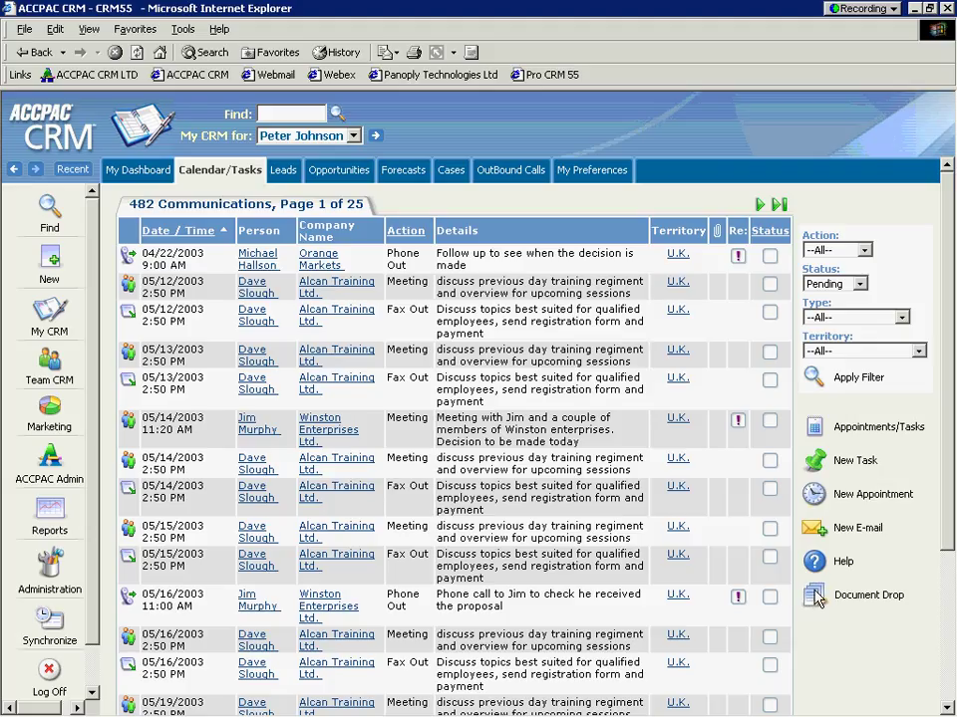
click(818, 595)
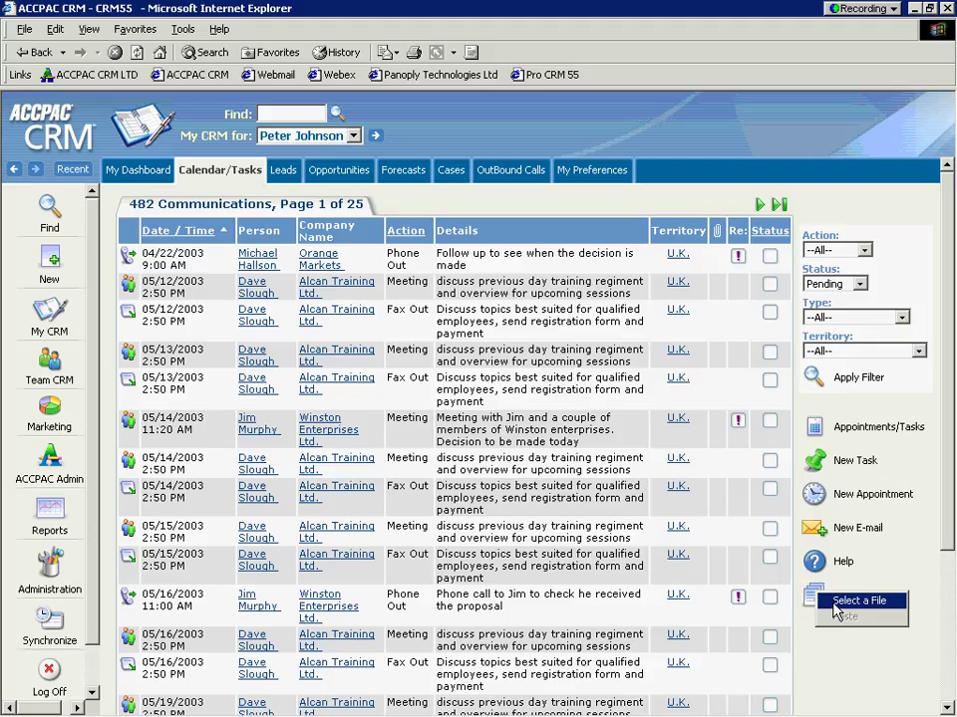
click(837, 602)
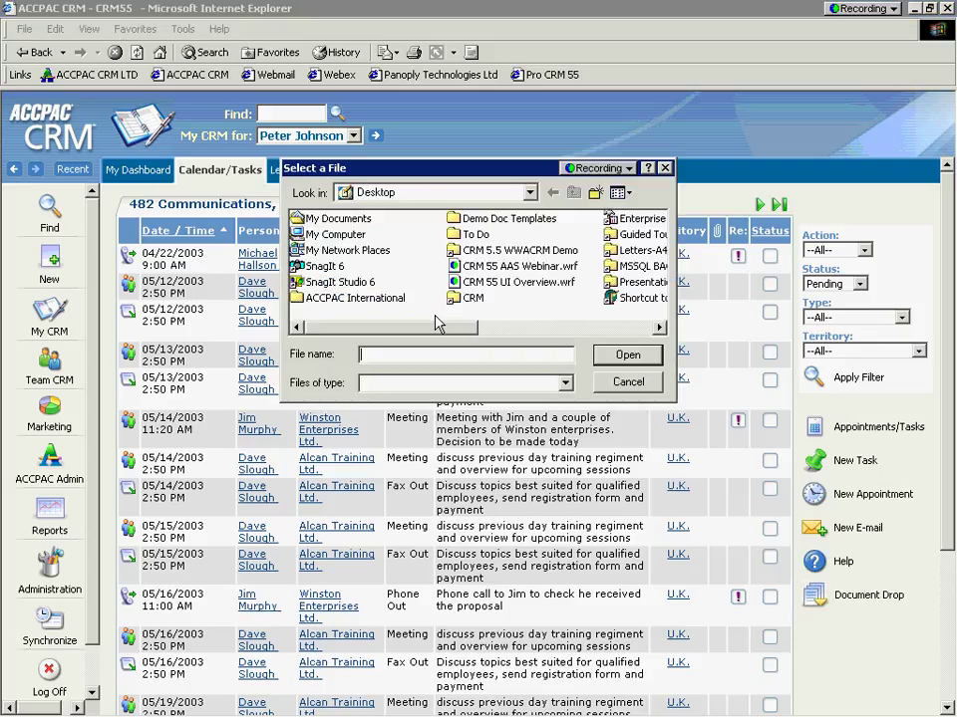
drag(441, 329, 424, 338)
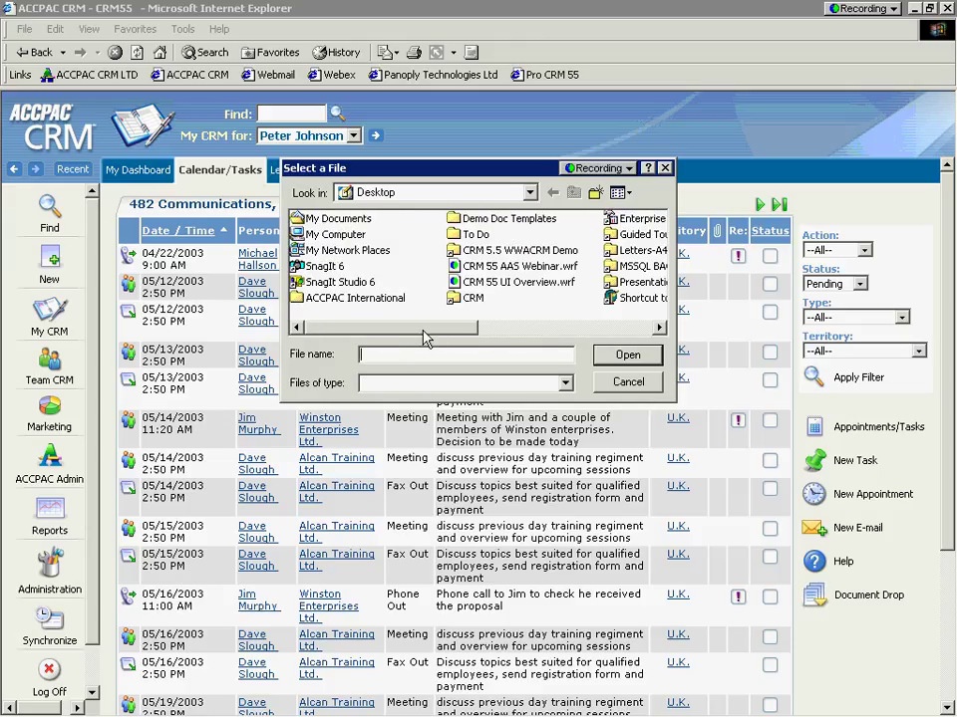
click(529, 192)
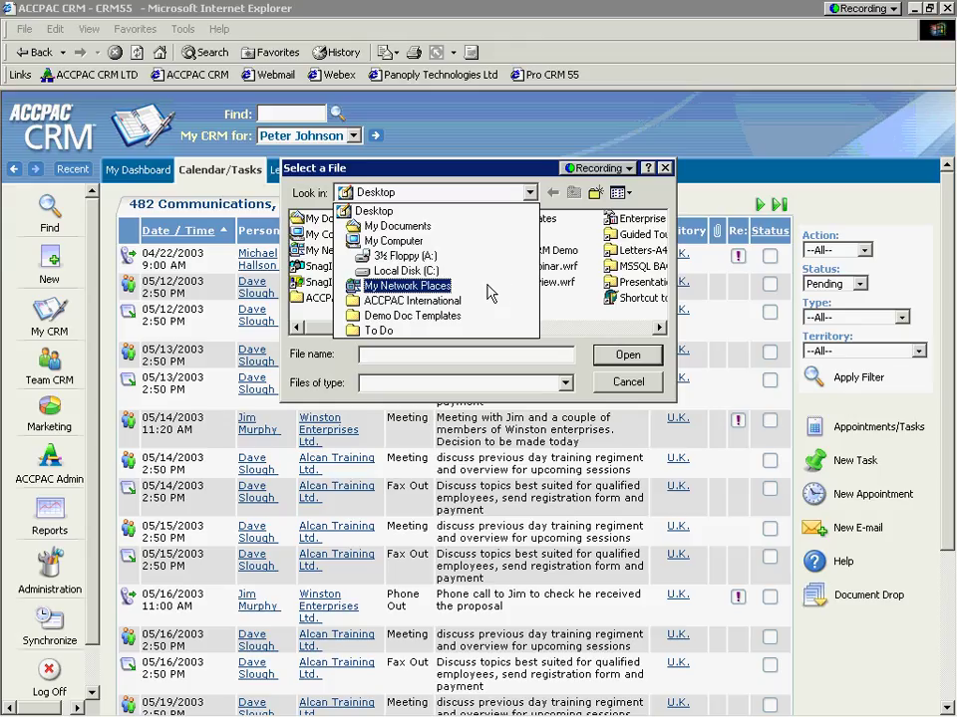
click(627, 382)
click(628, 381)
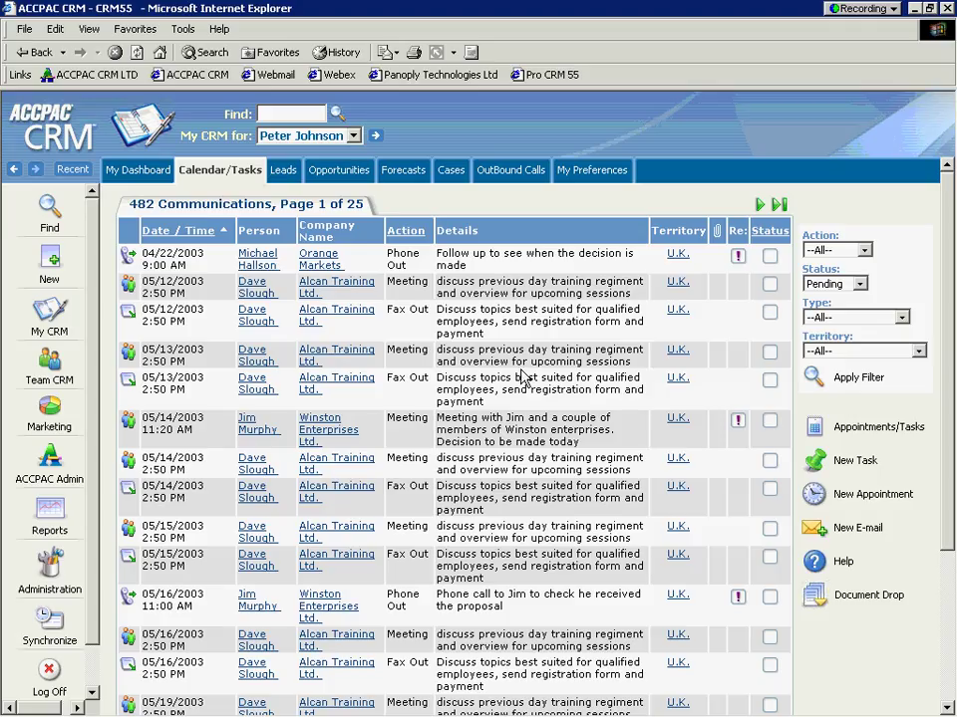
Step: Log off and log back on with the other user's login name
click(49, 672)
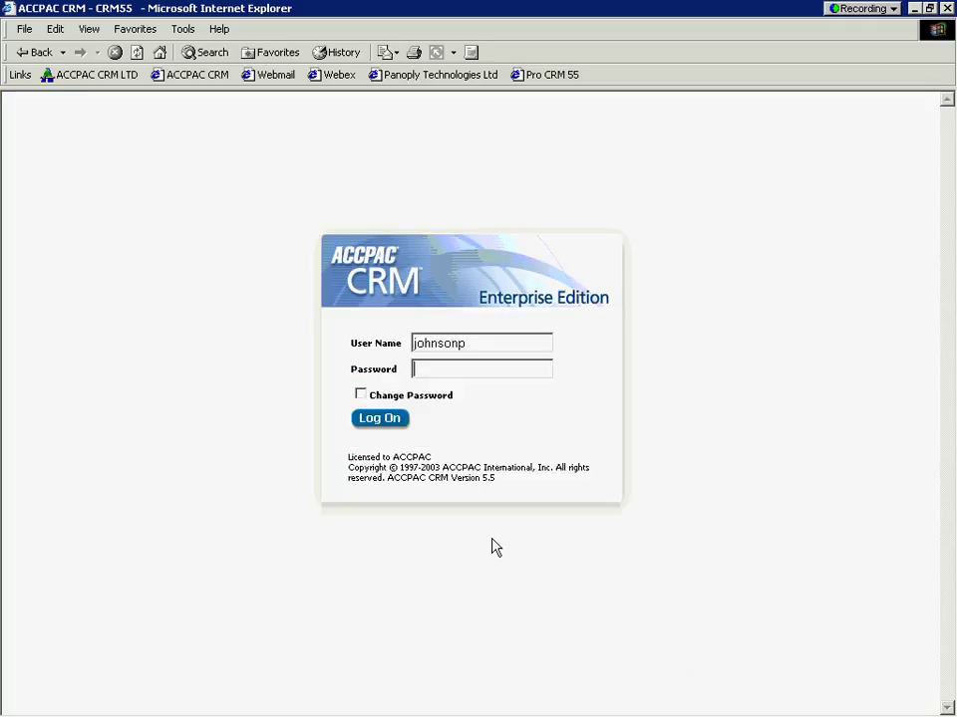
drag(502, 344, 424, 344)
key(BackSpace)
key(BackSpace)
key(BackSpace)
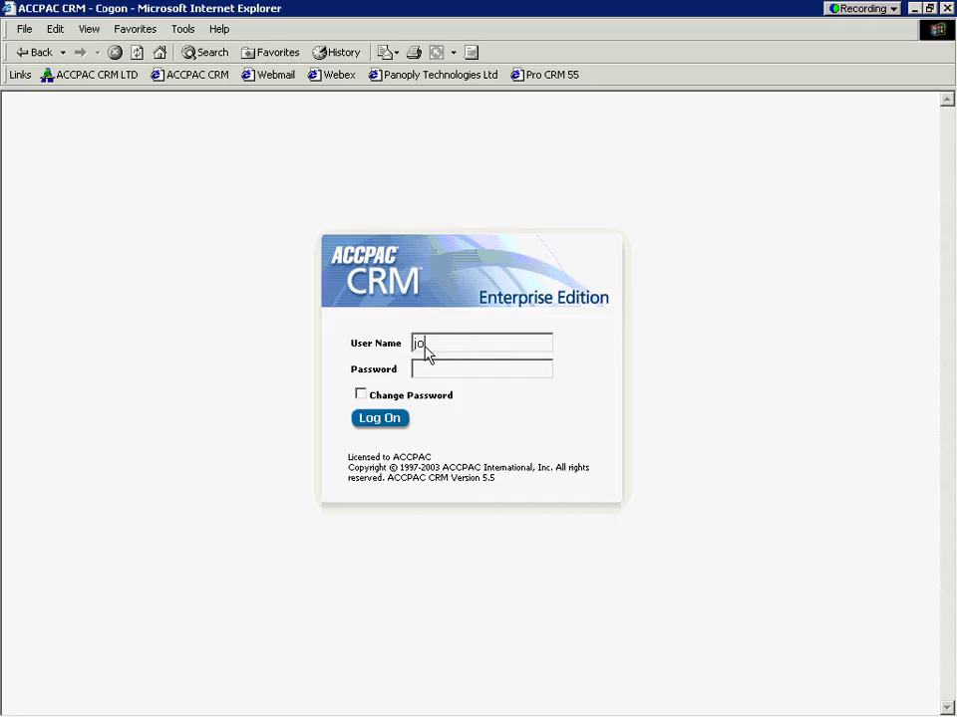
text(montanad)
click(379, 420)
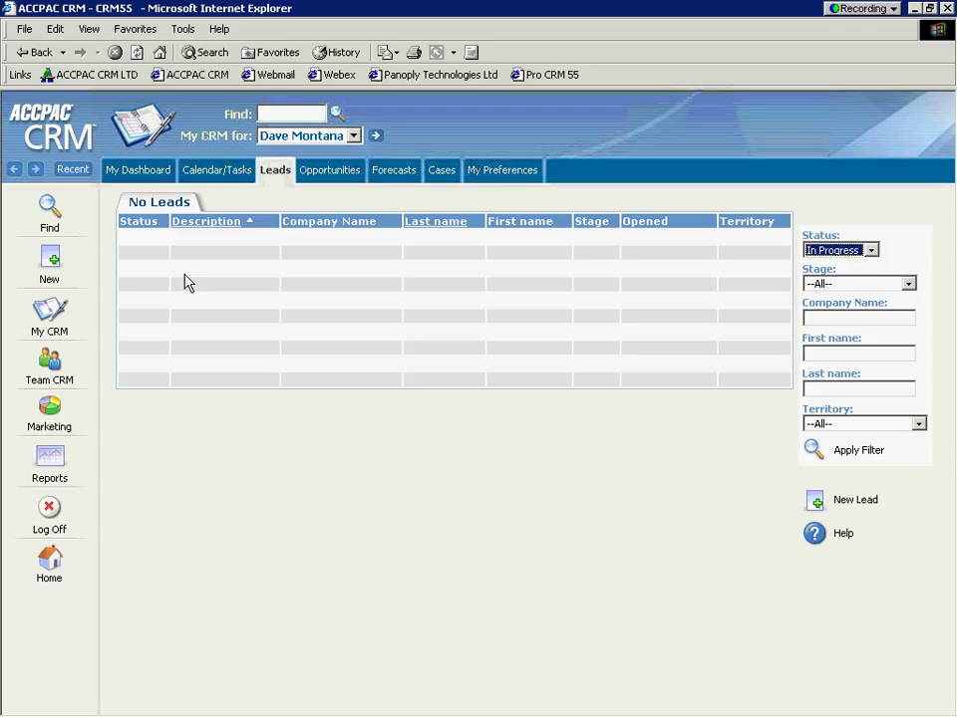
Step: Open the Marketing Campaign List showing its 3 campaigns
click(48, 410)
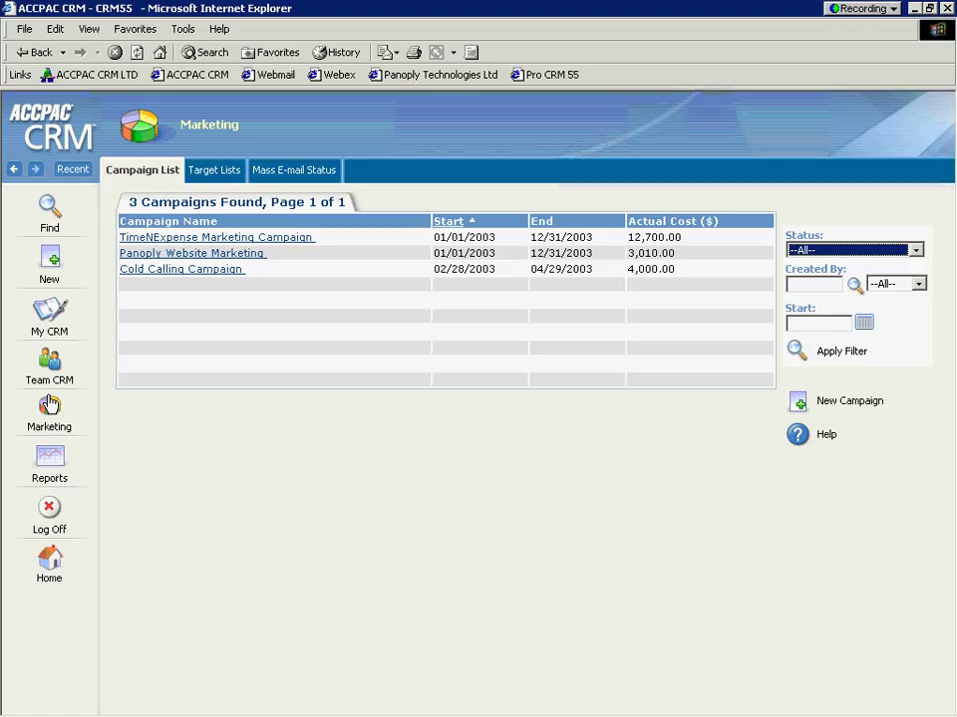
Step: Show the Marketing Target Lists page with its five existing Person lists
click(211, 175)
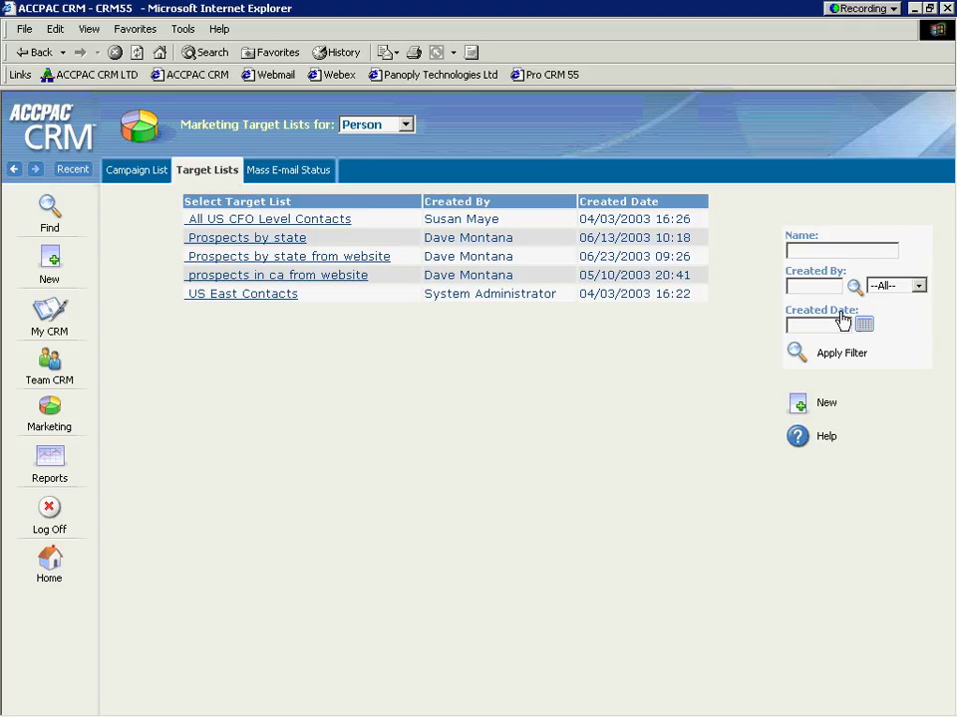
Step: Create a new target list named 'Tradeshow leads by State' with Person Target List as source
click(798, 405)
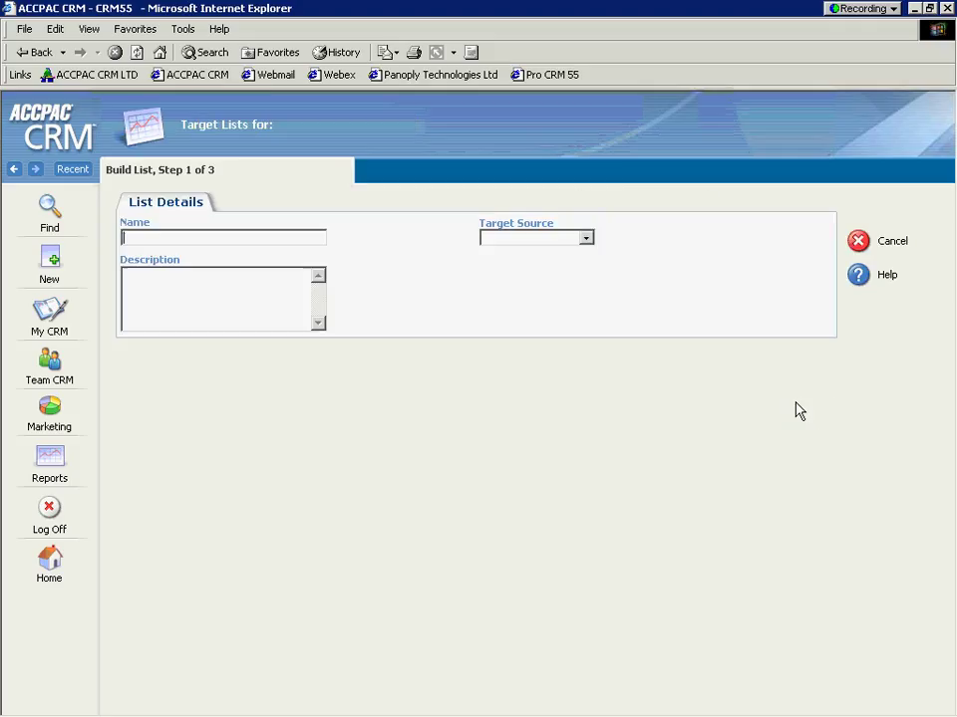
text(Tradeshow leads by State)
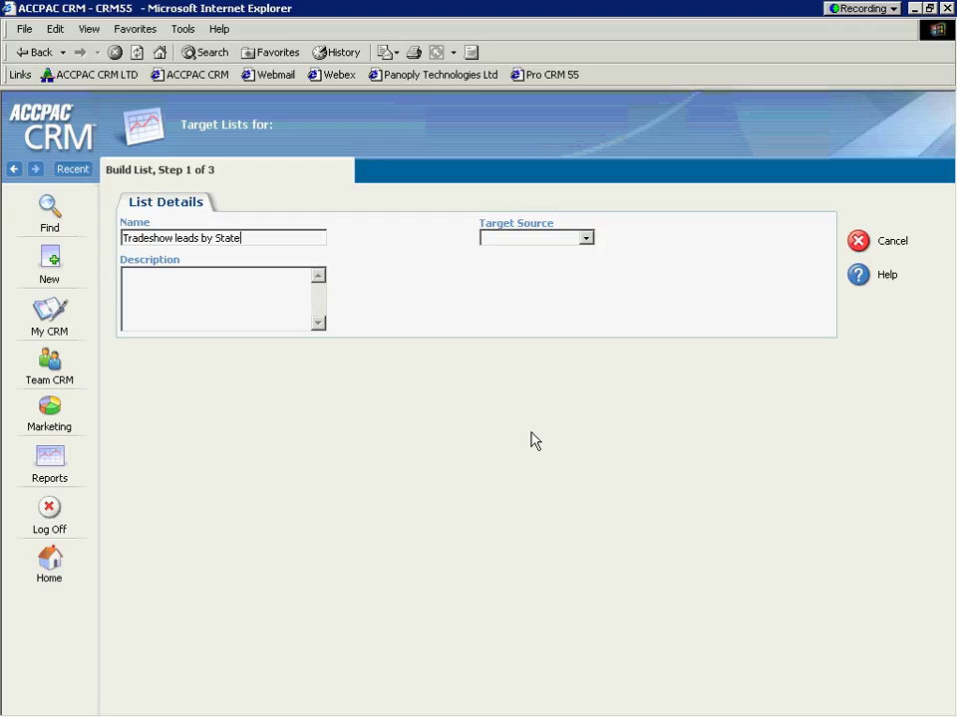
click(581, 240)
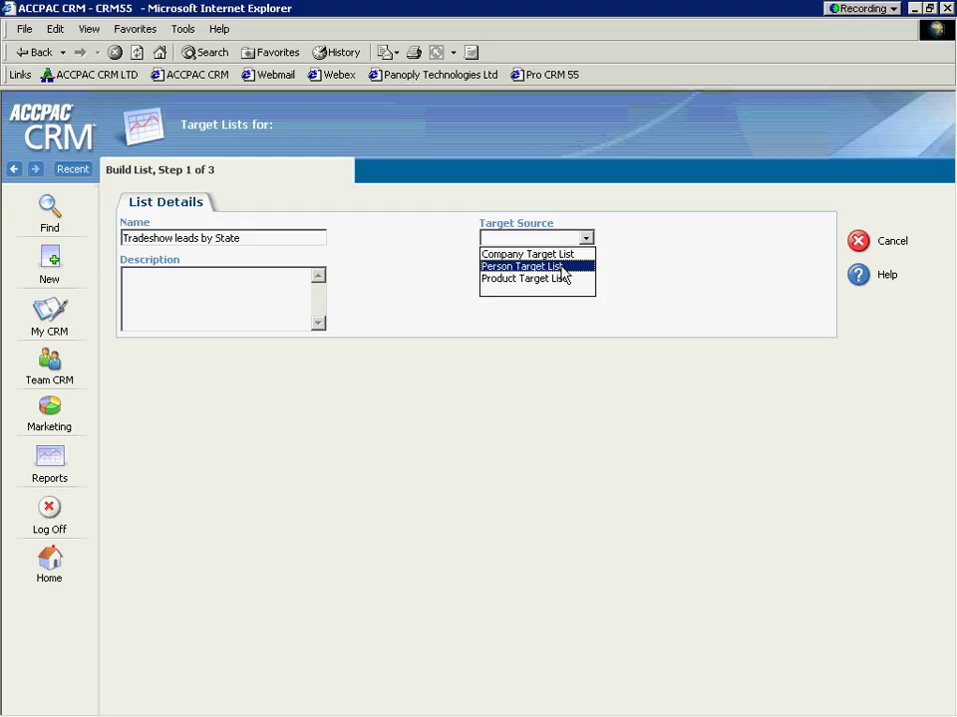
click(561, 267)
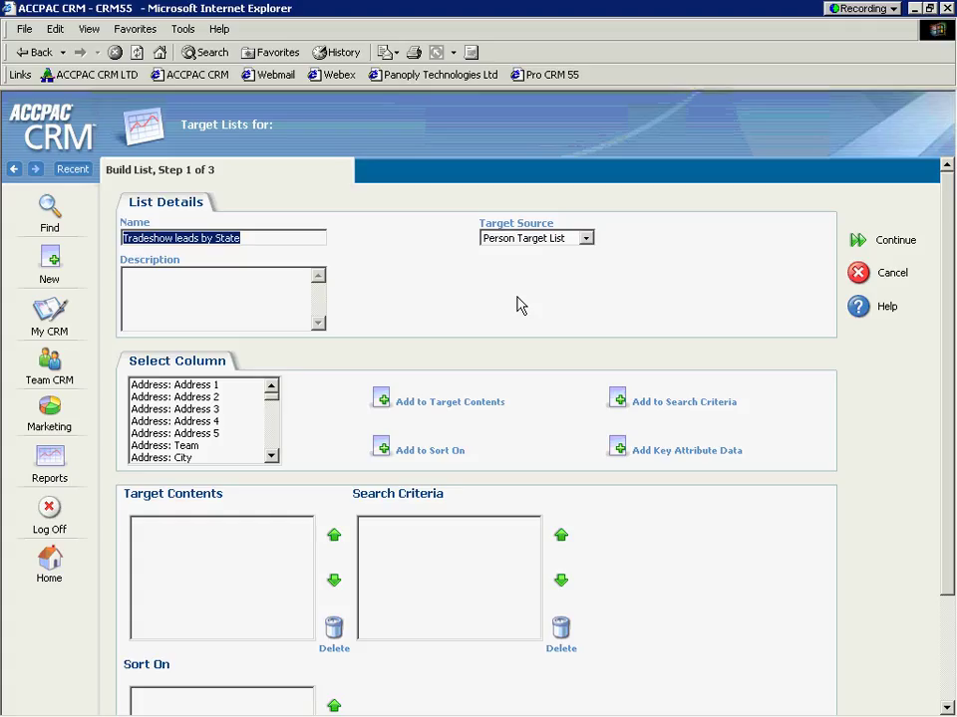
Step: Add Address 1, City, Country, Zip Code and State columns, making State a search criterion
click(220, 387)
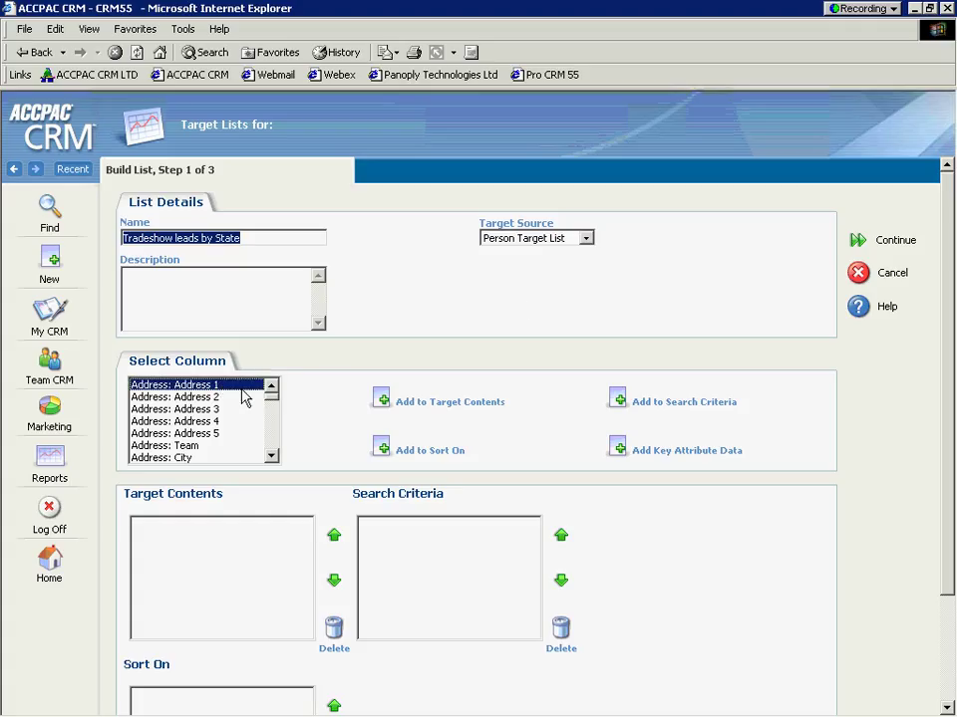
click(379, 400)
click(271, 458)
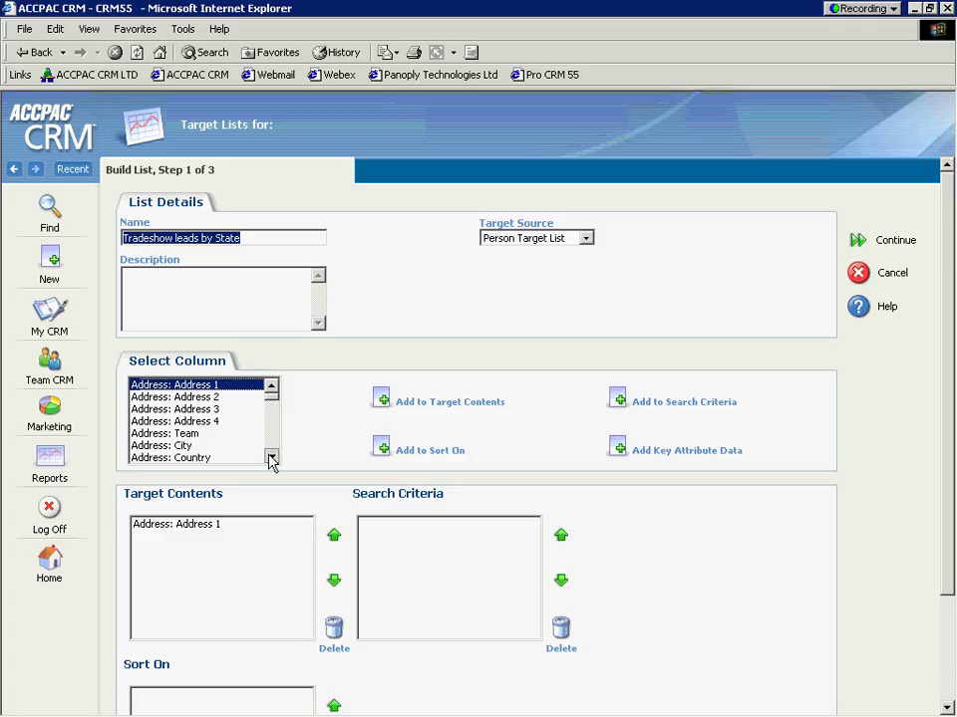
click(271, 458)
click(271, 458)
click(271, 458)
click(271, 457)
click(198, 397)
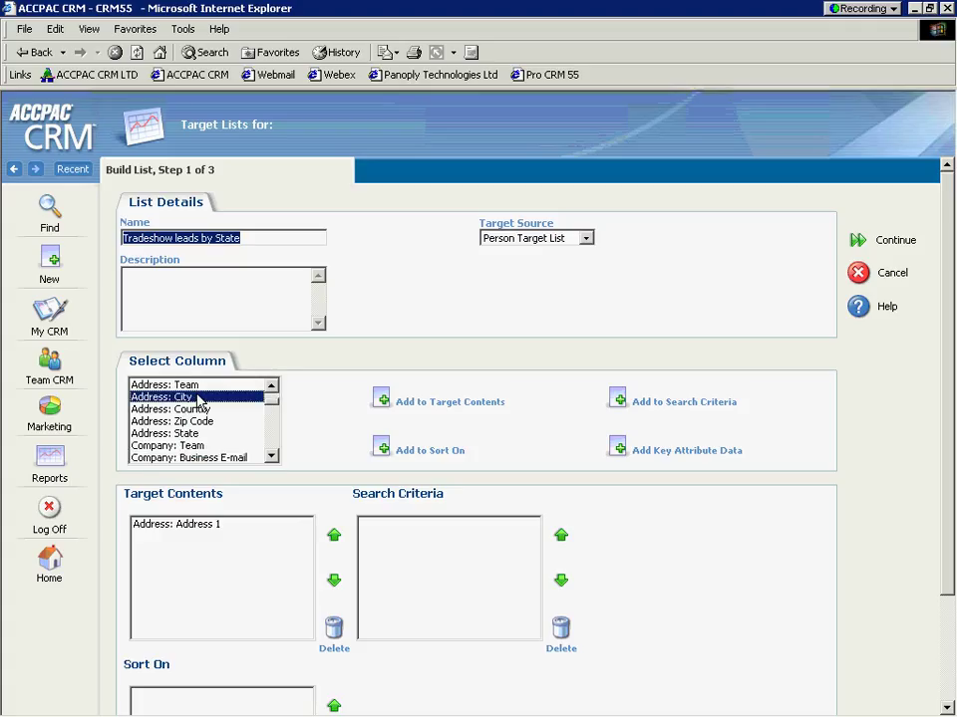
click(380, 399)
click(210, 410)
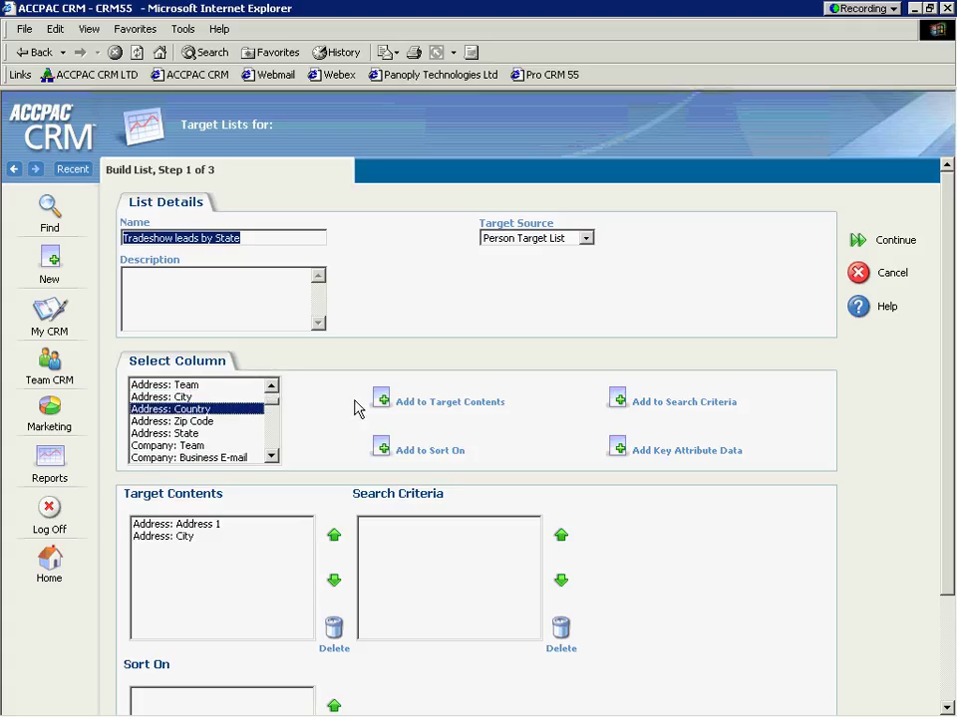
click(379, 400)
click(224, 423)
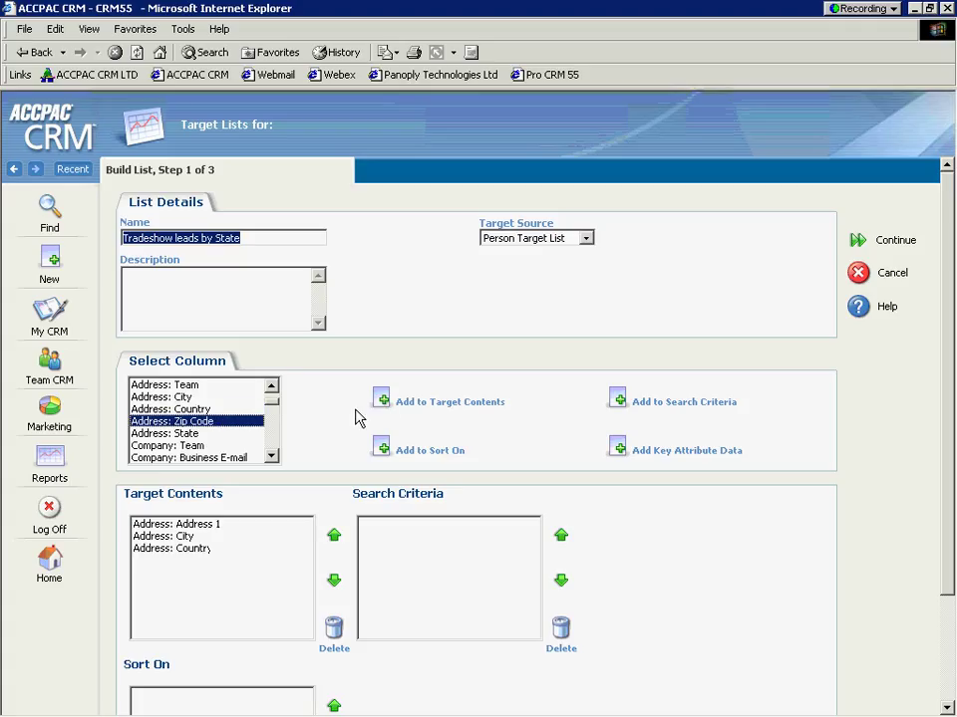
click(379, 402)
click(240, 433)
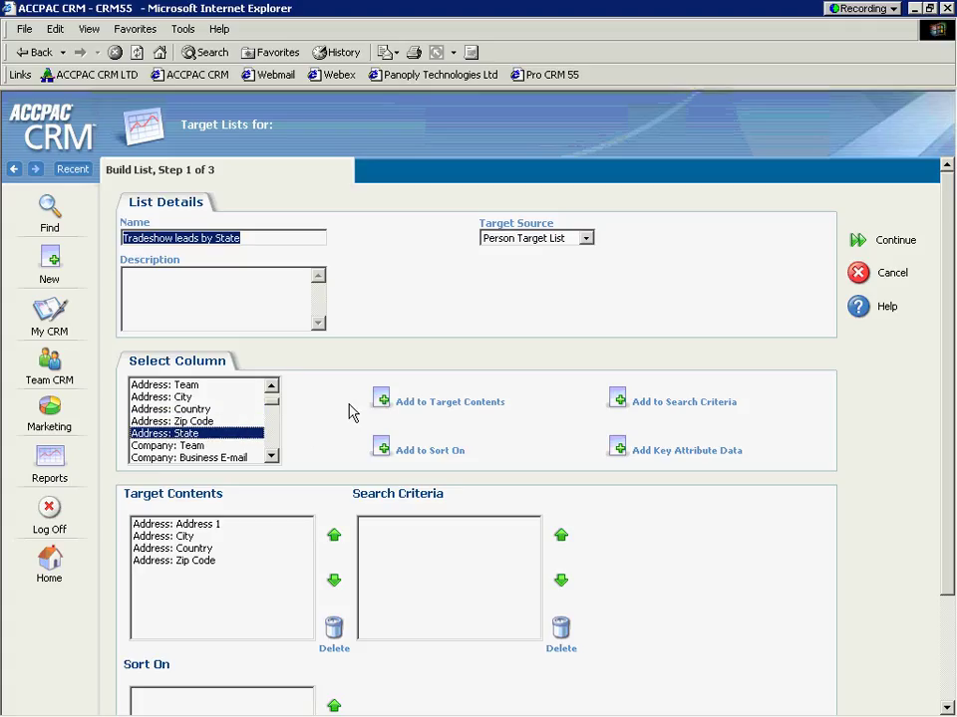
click(383, 400)
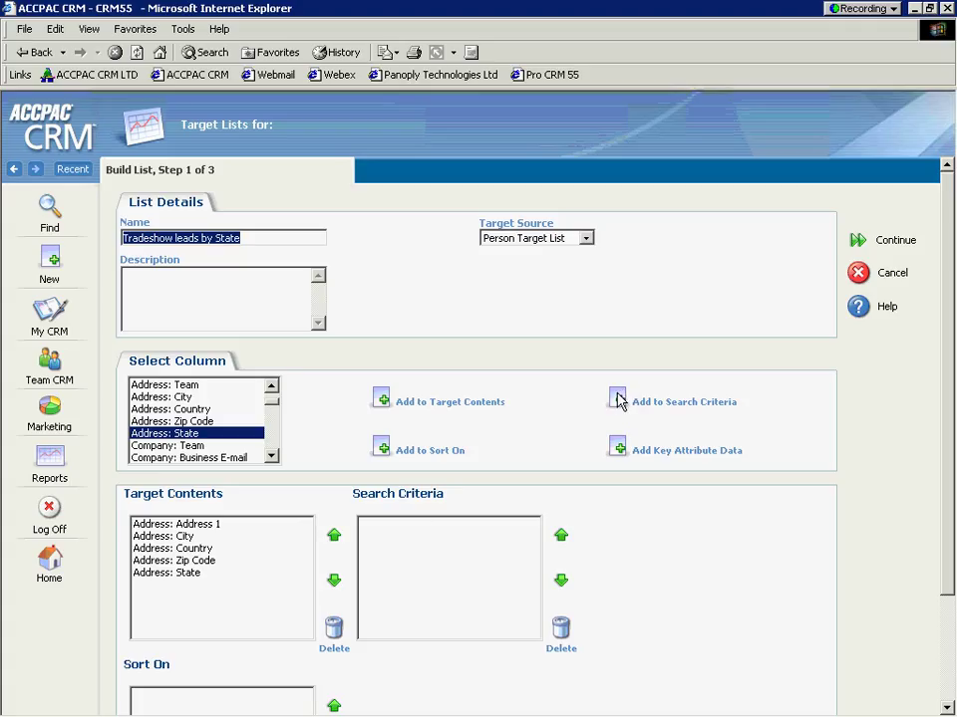
click(618, 400)
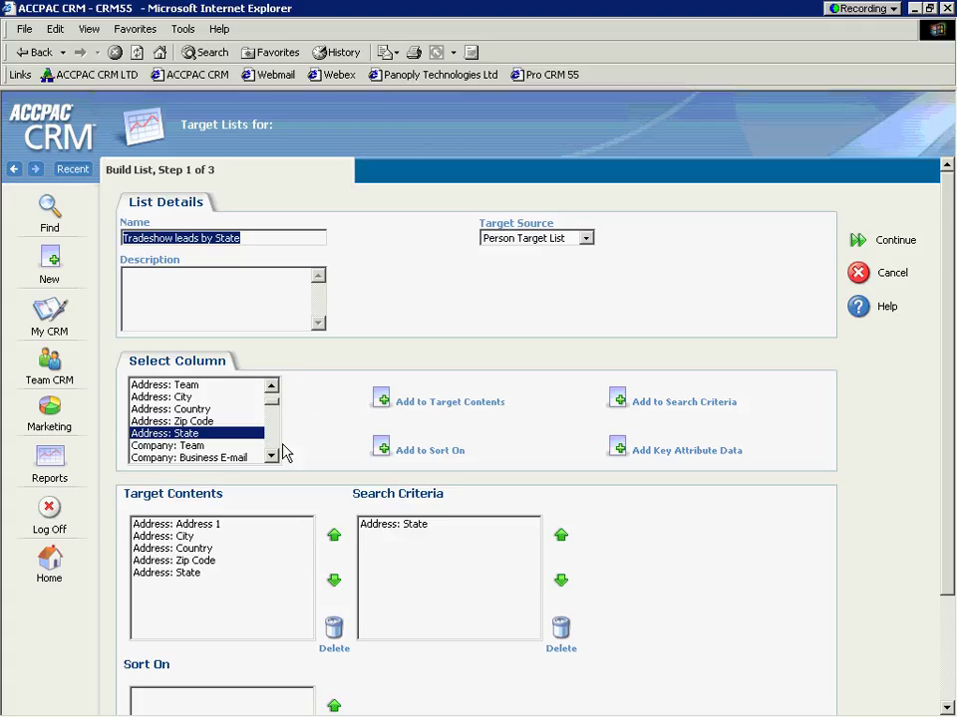
drag(274, 457, 273, 464)
Step: Add First and Last Name columns, make Source a search criterion, and continue to step 2
click(164, 397)
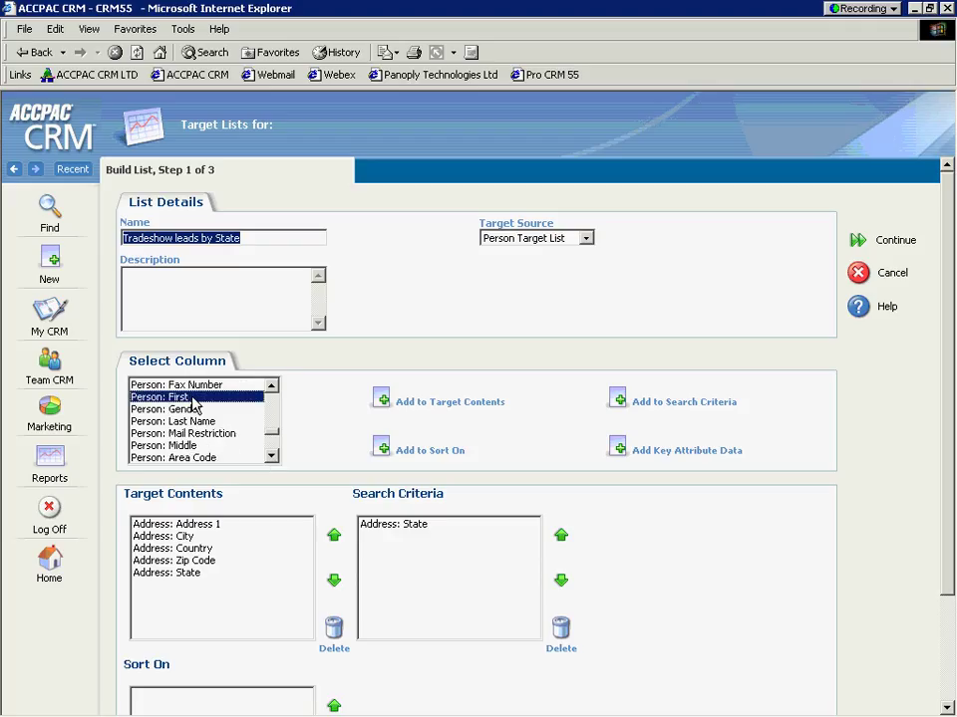
click(387, 401)
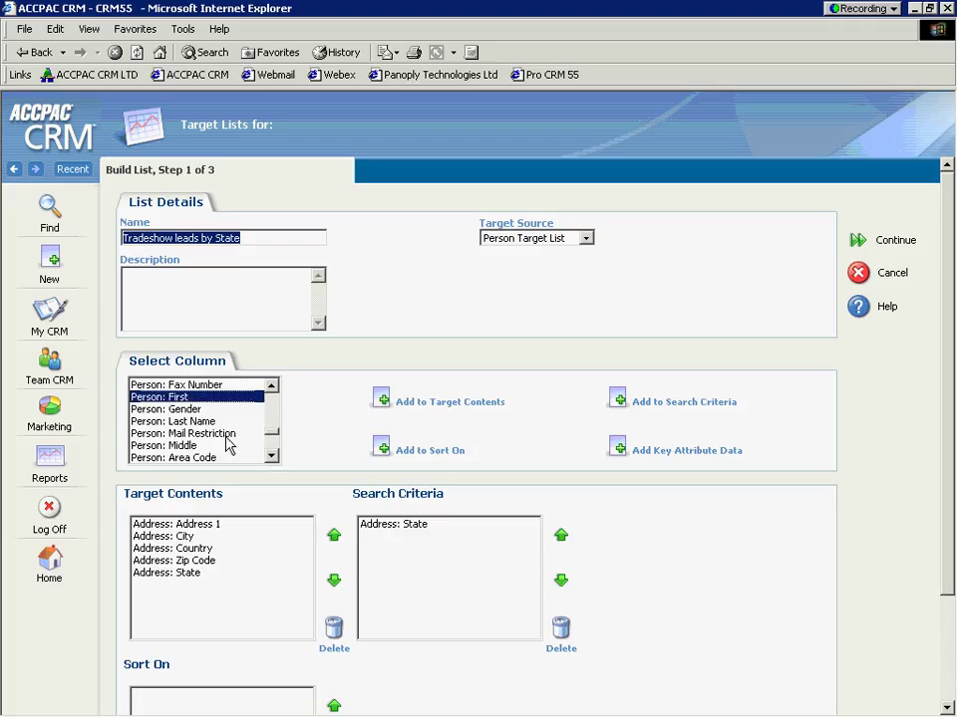
click(193, 421)
click(385, 403)
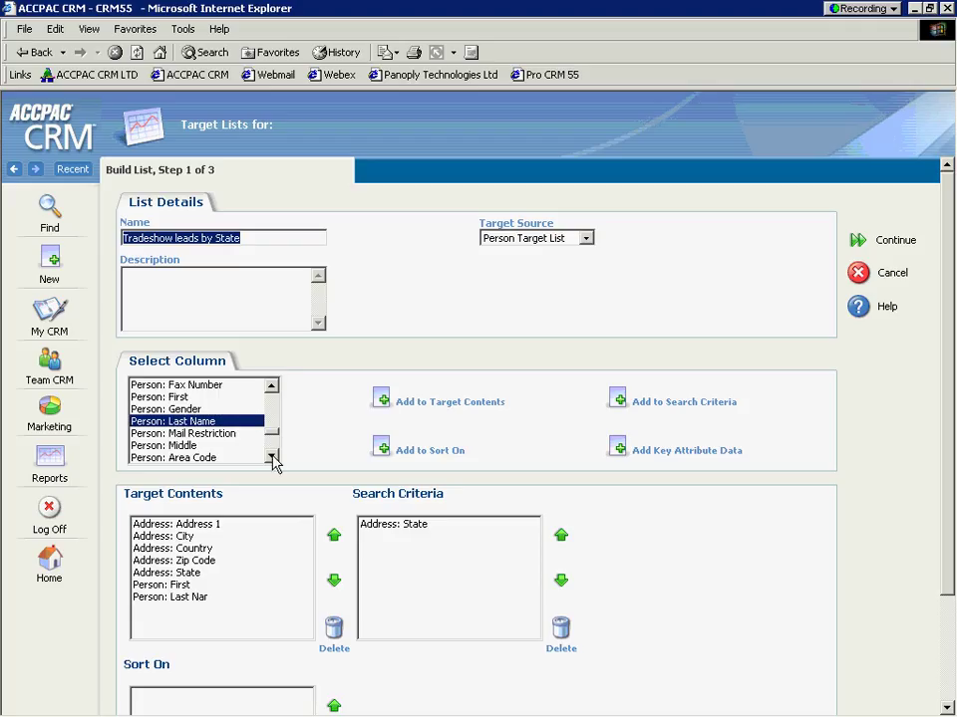
drag(272, 456, 272, 456)
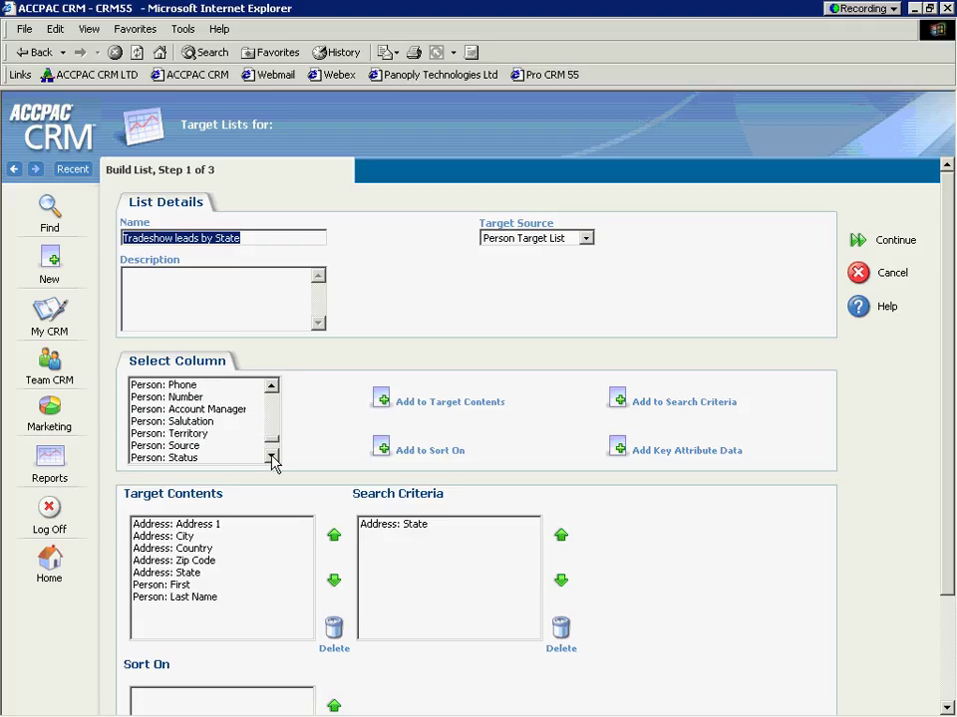
click(229, 447)
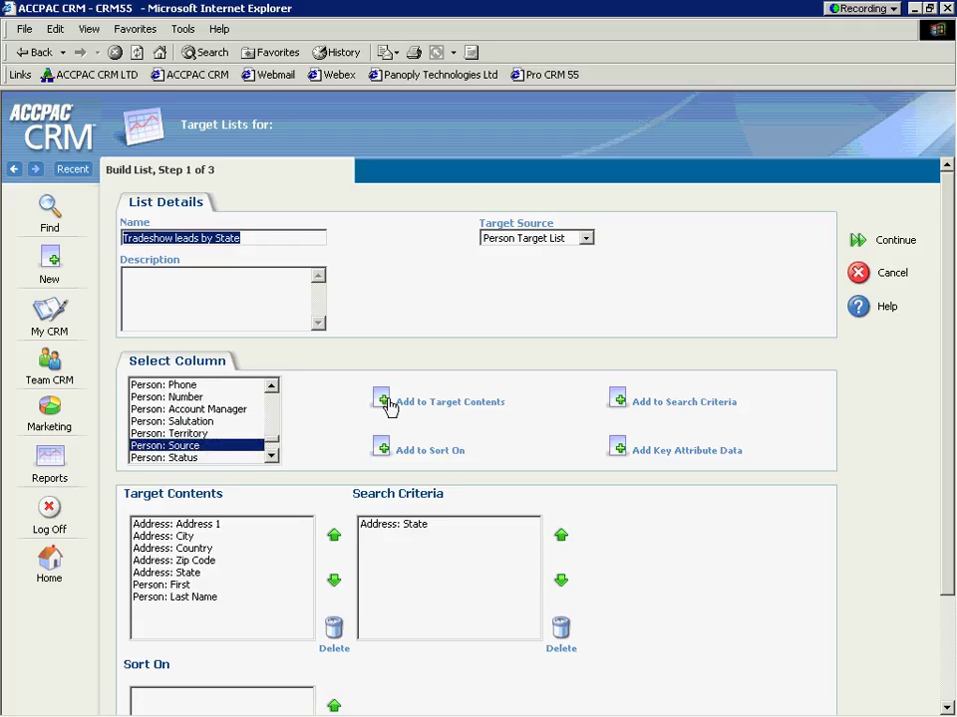
click(614, 402)
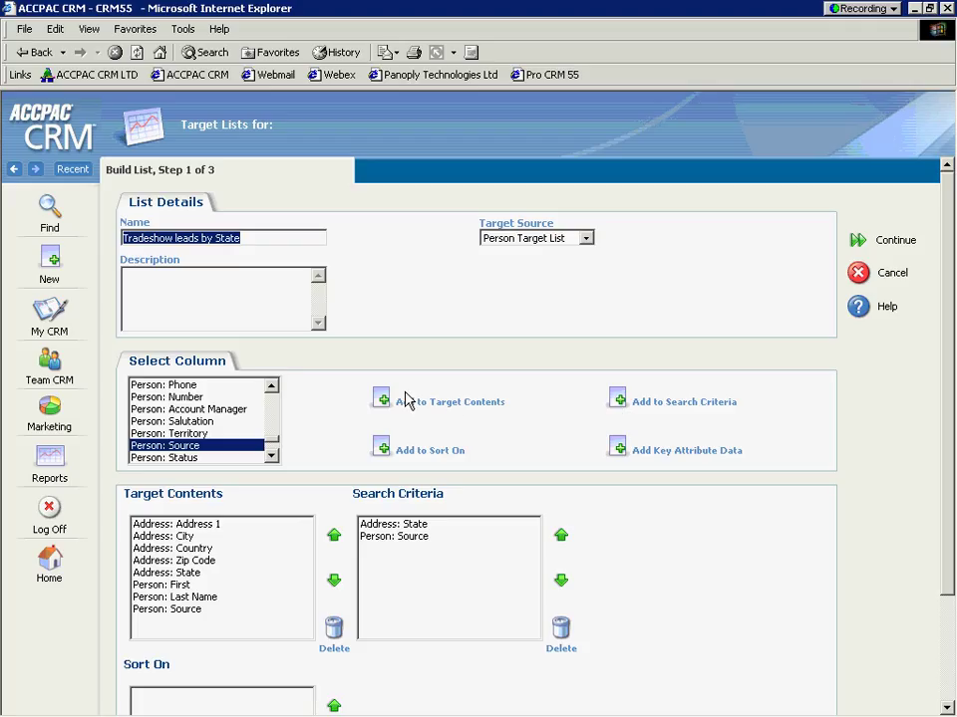
click(857, 243)
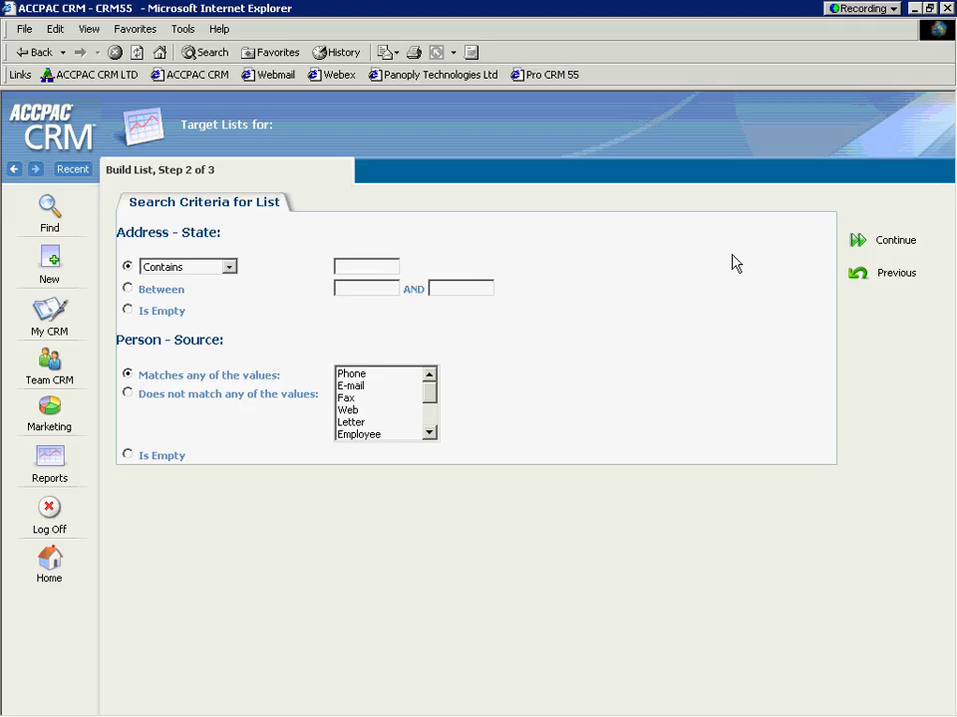
Step: Require Address State = 'ma' and preview the 17 matching people in step 3
click(229, 267)
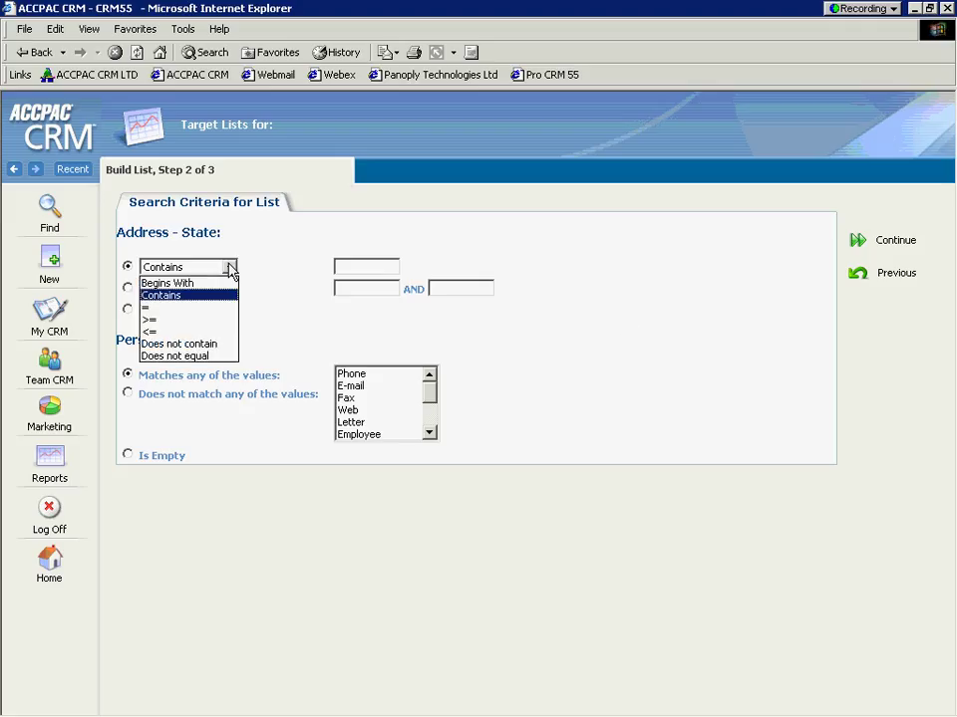
click(182, 307)
click(348, 267)
text(ma)
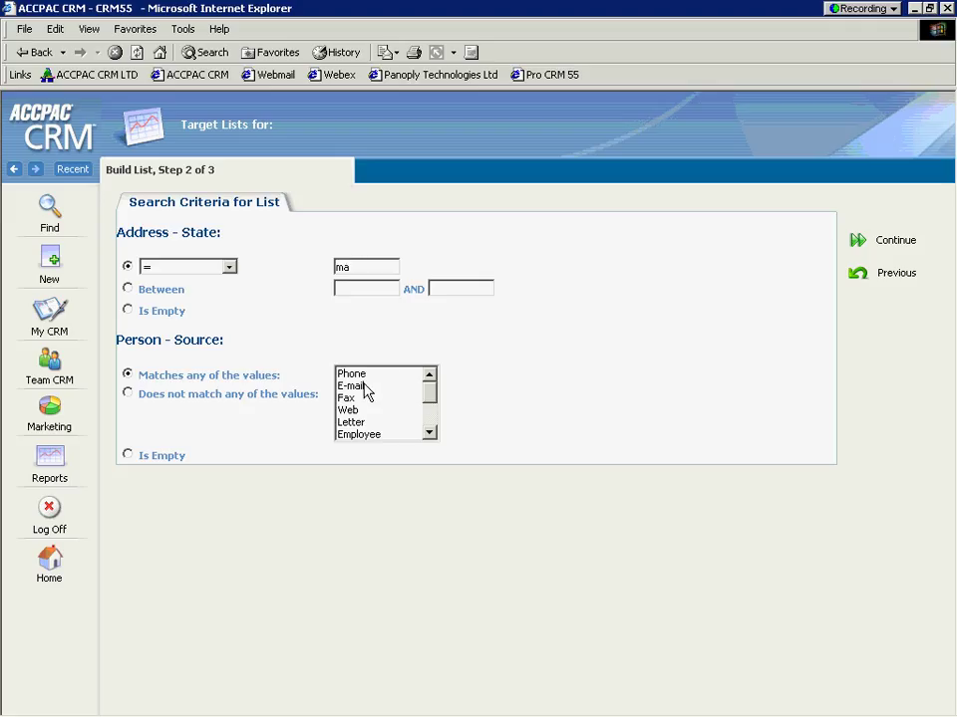
click(432, 402)
drag(436, 402, 429, 431)
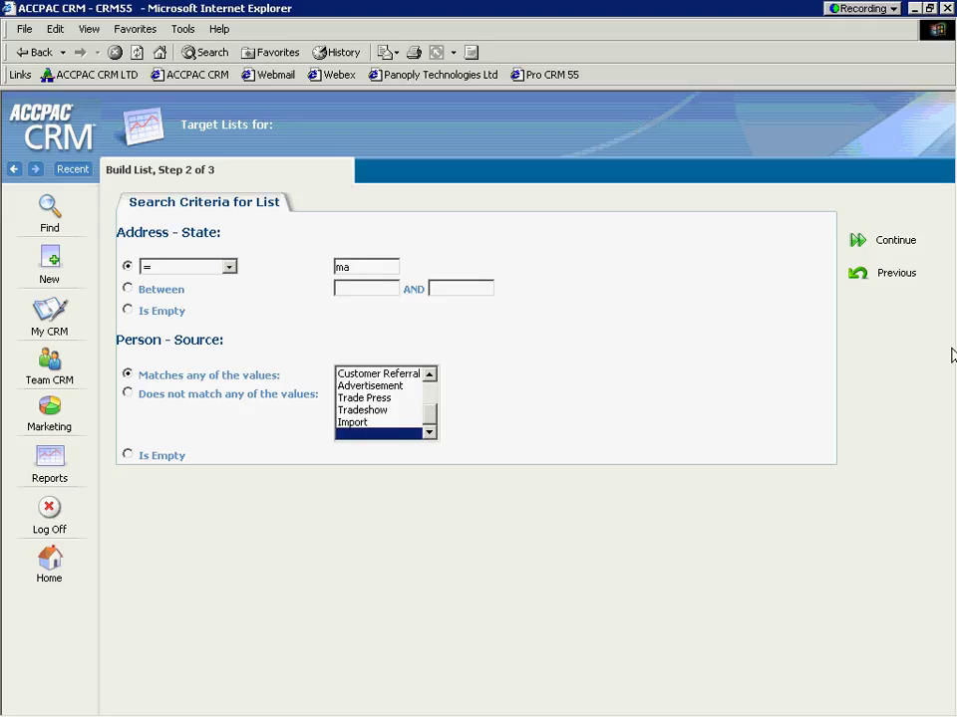
click(855, 241)
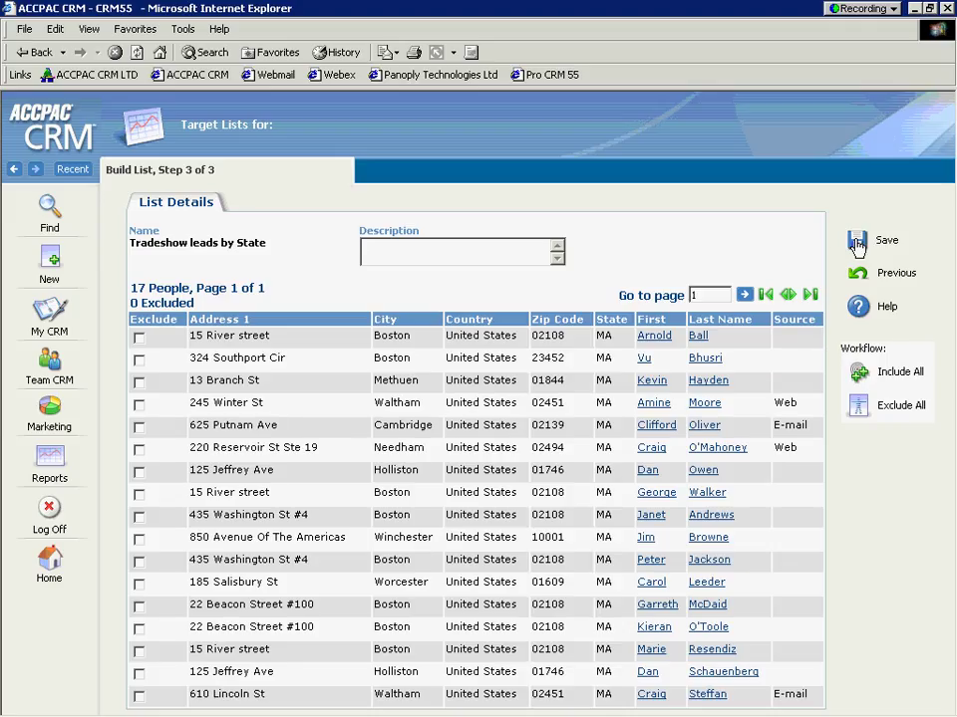
Step: Save the target list and scroll through its 17 MA people
click(855, 244)
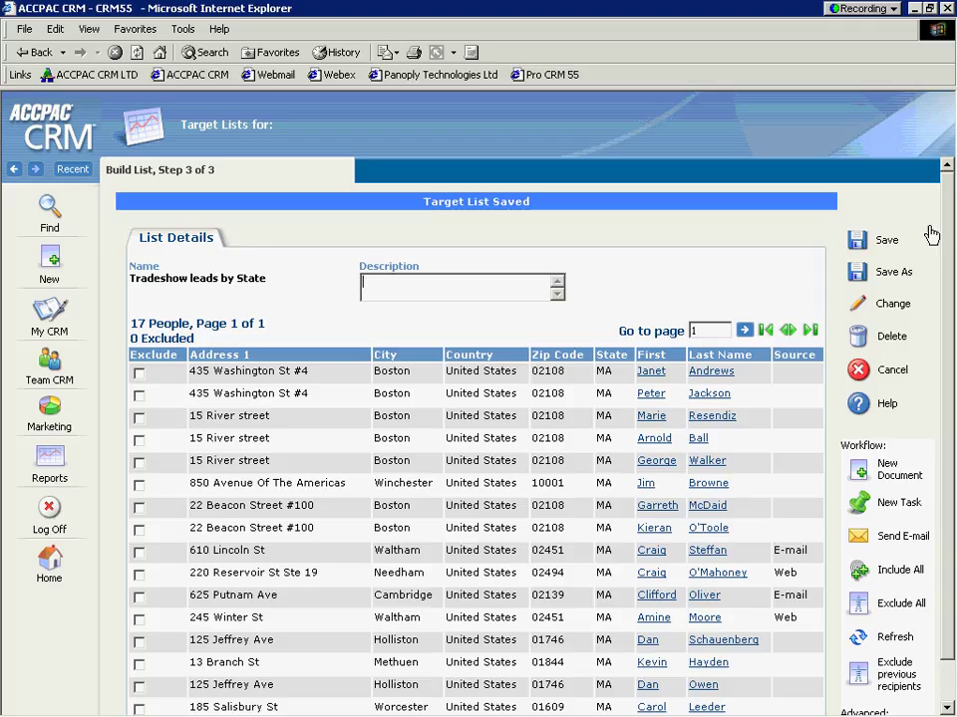
drag(943, 232, 953, 313)
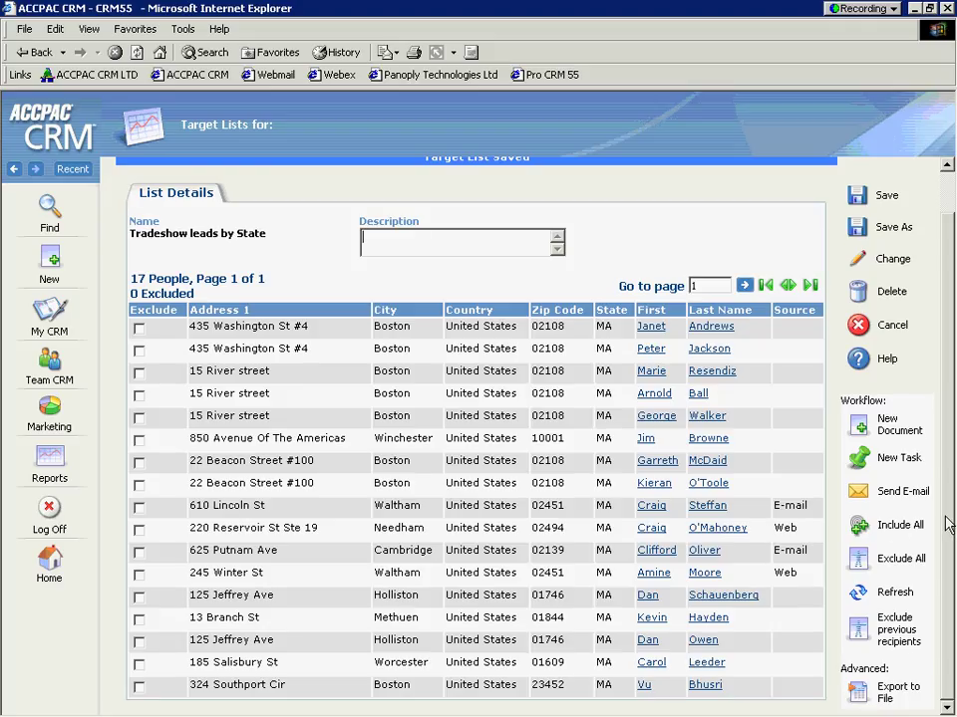
scroll(950, 427, up, 1)
scroll(950, 427, up, 1)
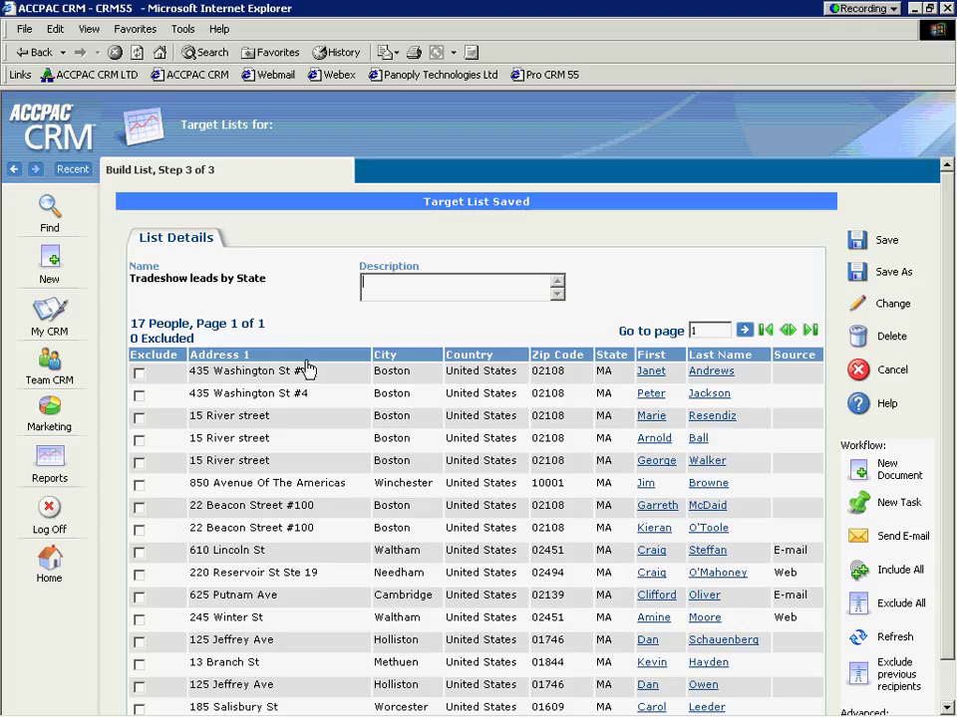
Step: Open Marketing Target Lists, which now include Tradeshow leads by State among six lists
click(49, 412)
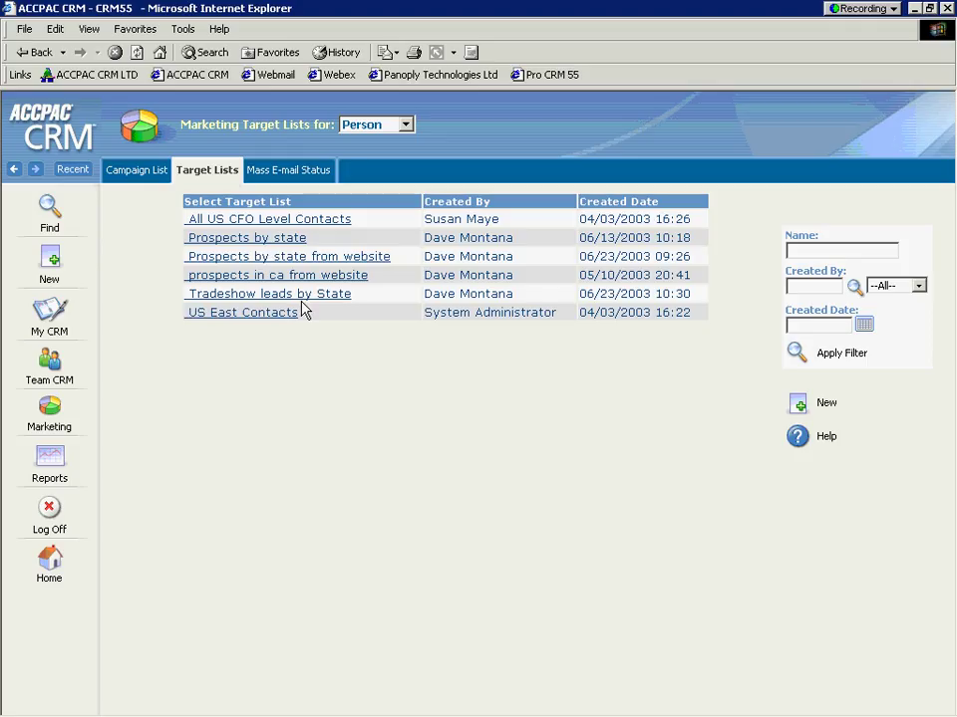
Step: Open the TimeNExpense Marketing Campaign and highlight its Awareness, conference events and Industry Advertising waves
click(133, 171)
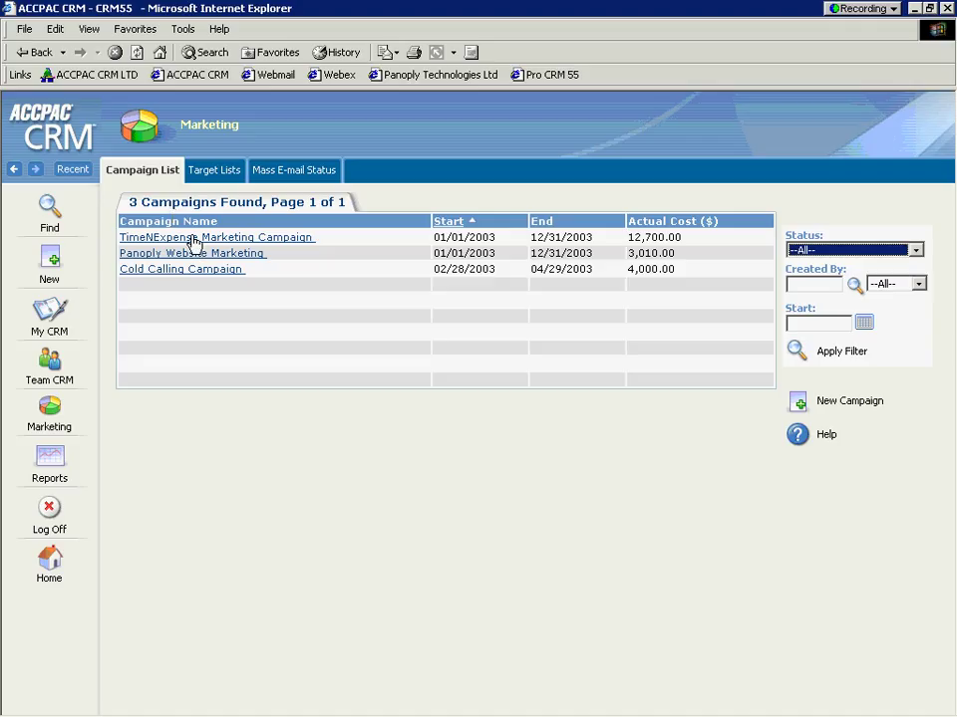
click(194, 239)
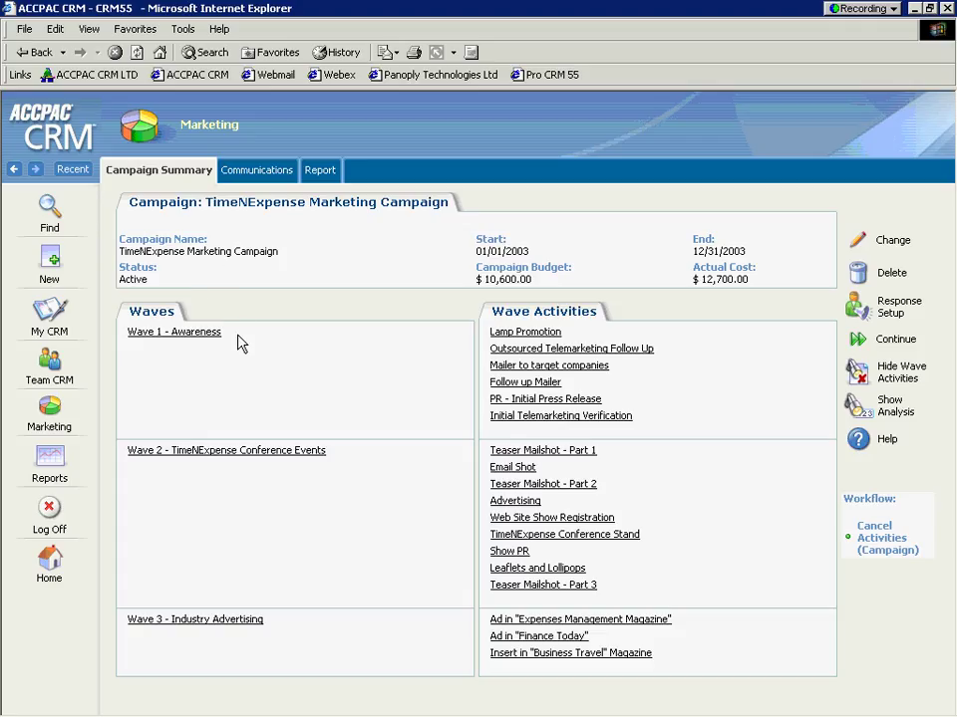
double_click(177, 336)
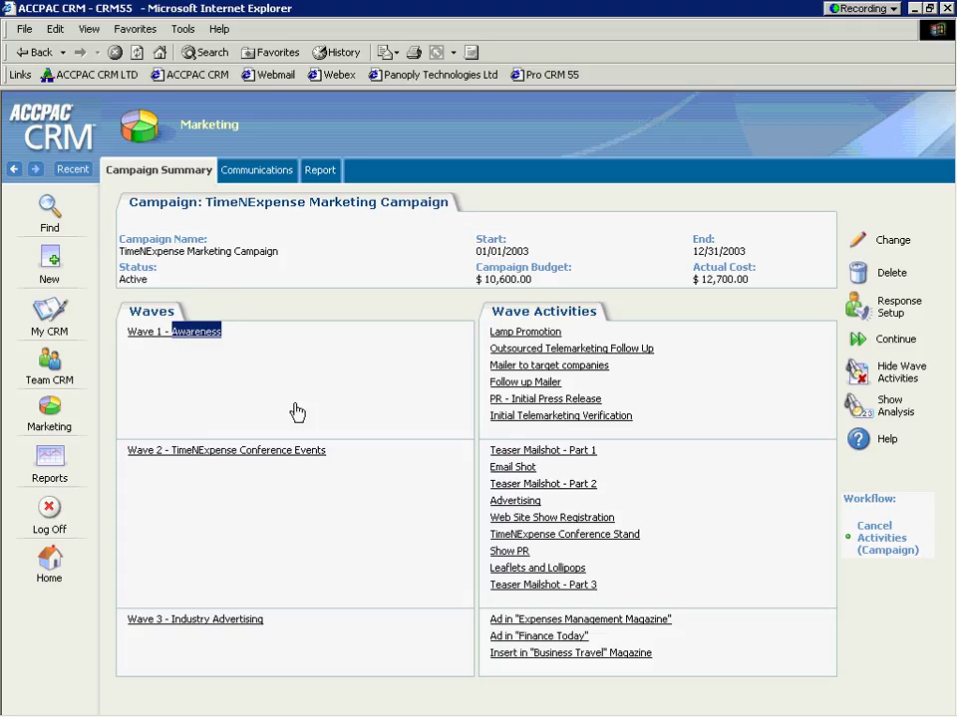
drag(329, 454, 174, 458)
drag(279, 631, 185, 611)
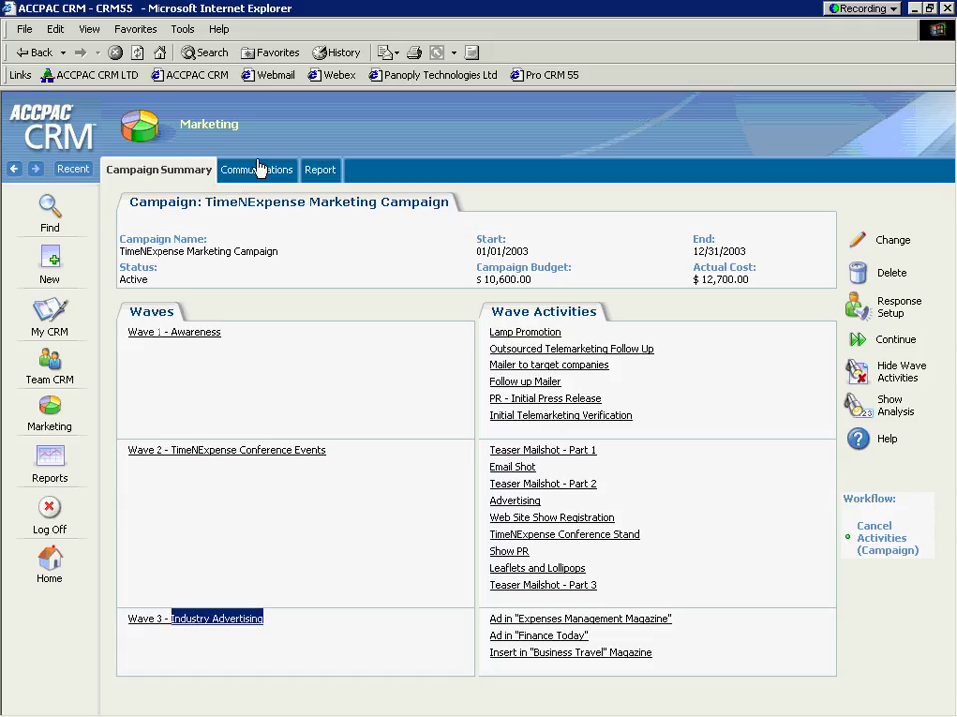
click(319, 172)
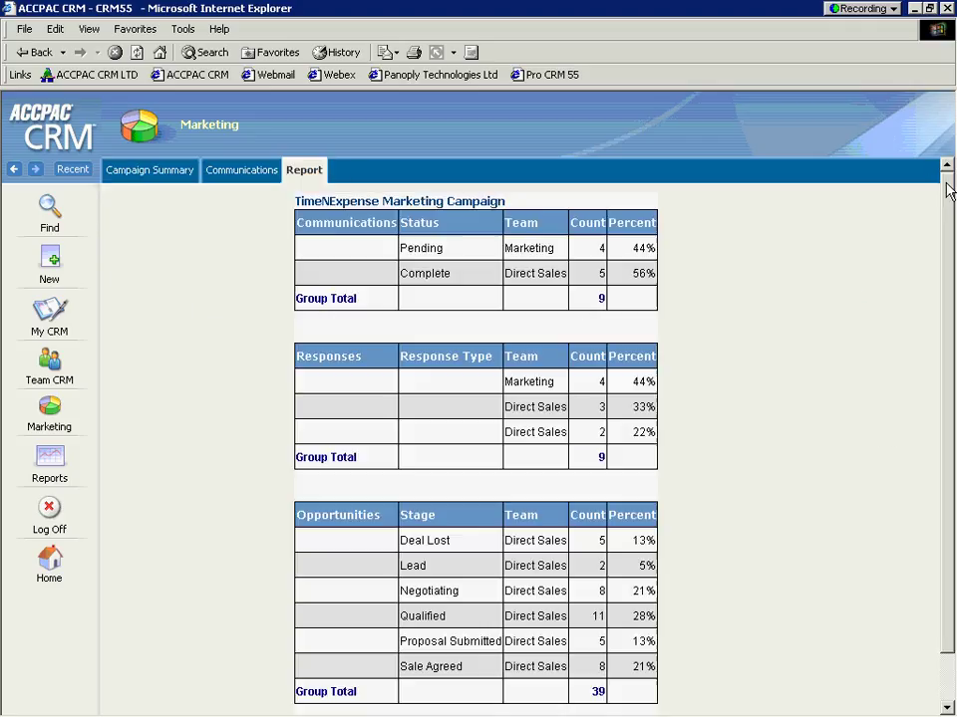
drag(949, 188, 950, 221)
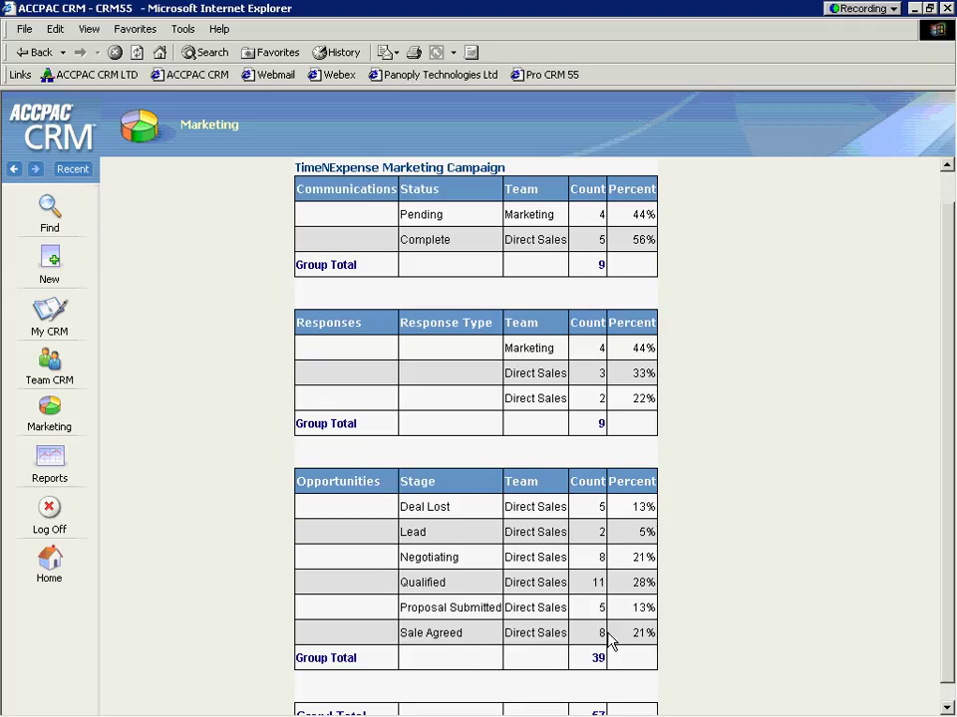
drag(477, 642, 412, 646)
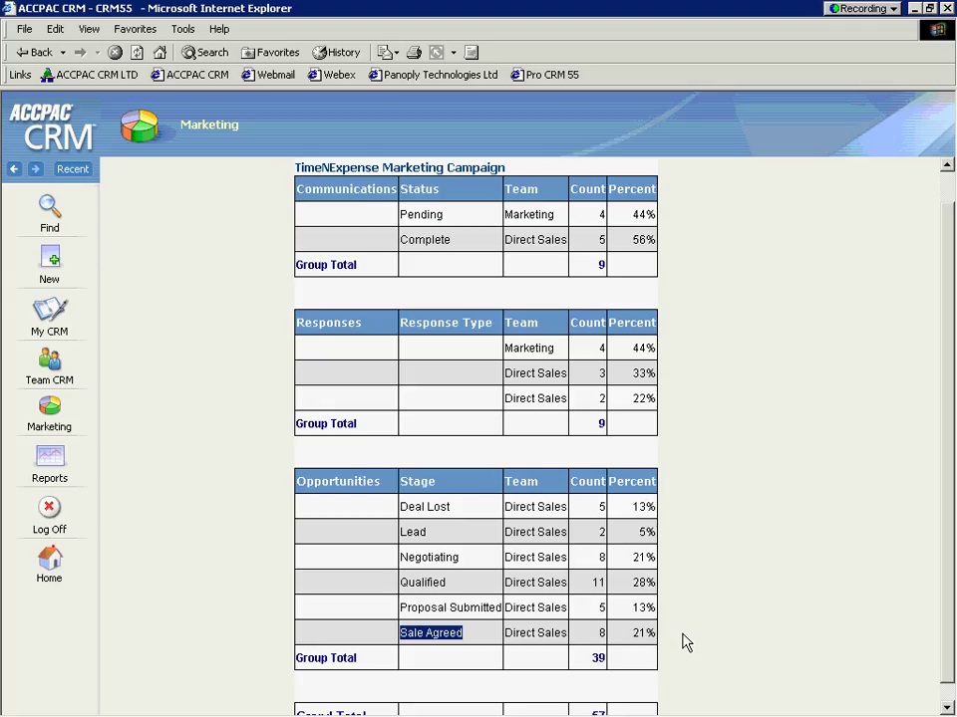
scroll(945, 464, up, 1)
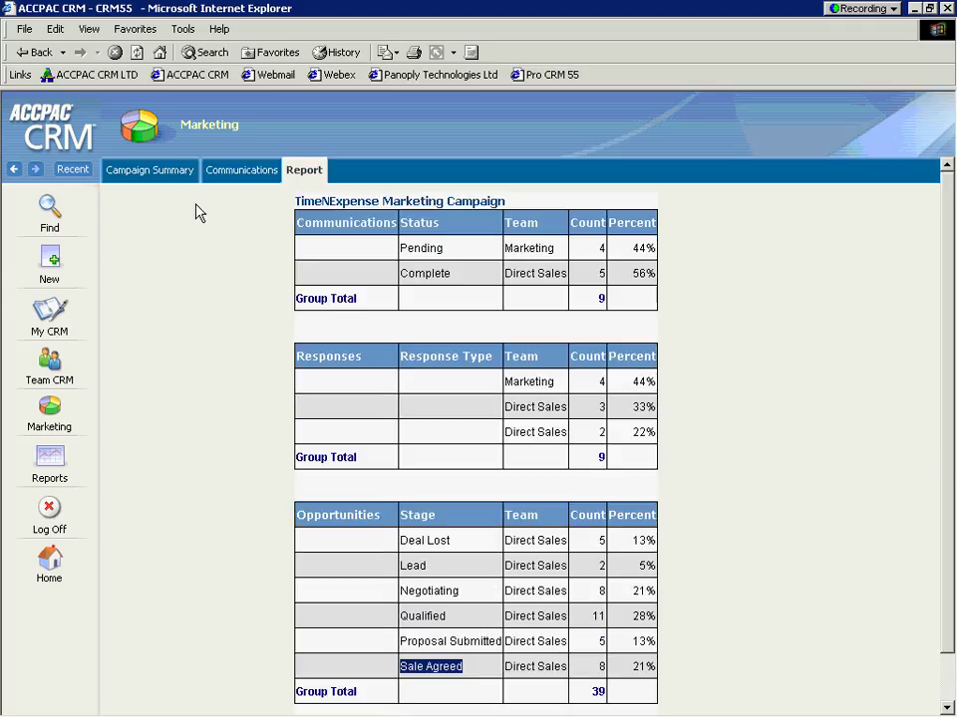
click(145, 172)
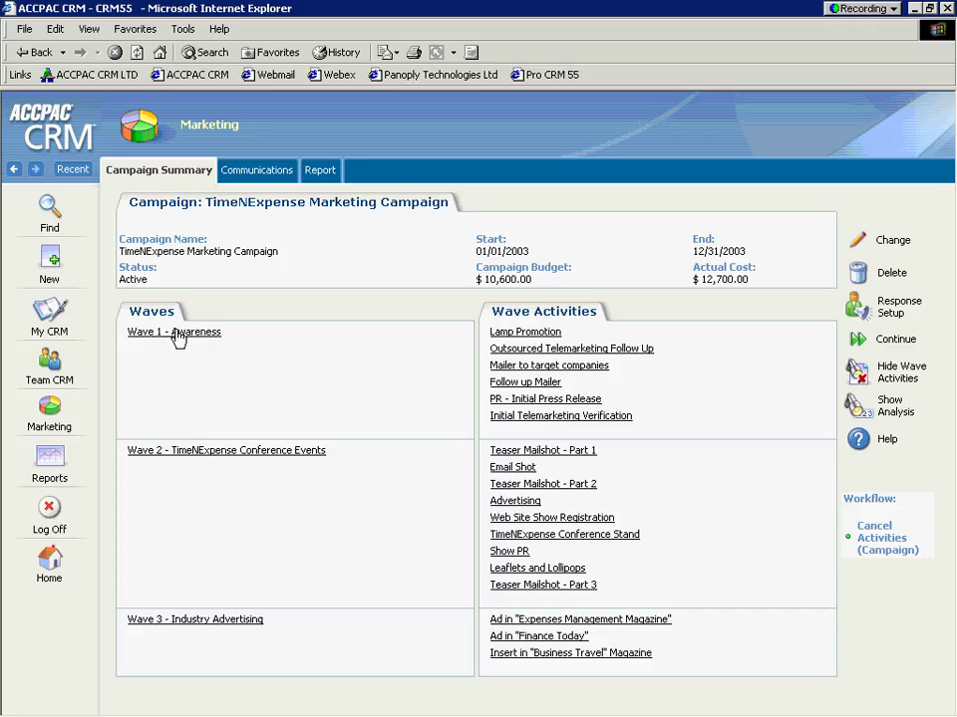
Step: Open the Lamp Promotion activity under Wave 1 - Awareness and start editing it
click(178, 335)
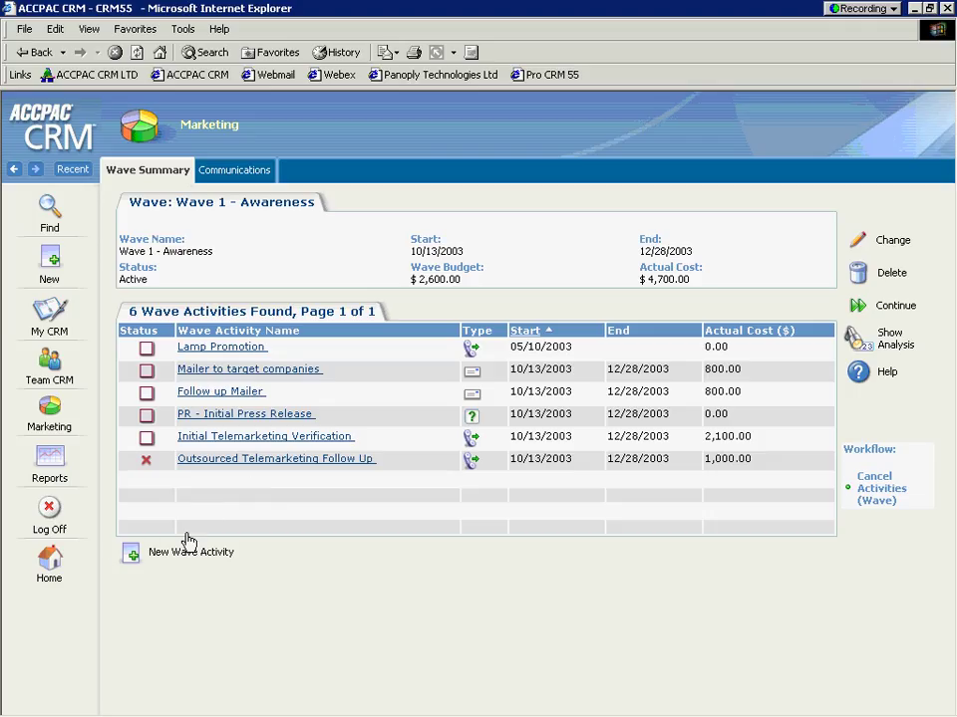
click(220, 351)
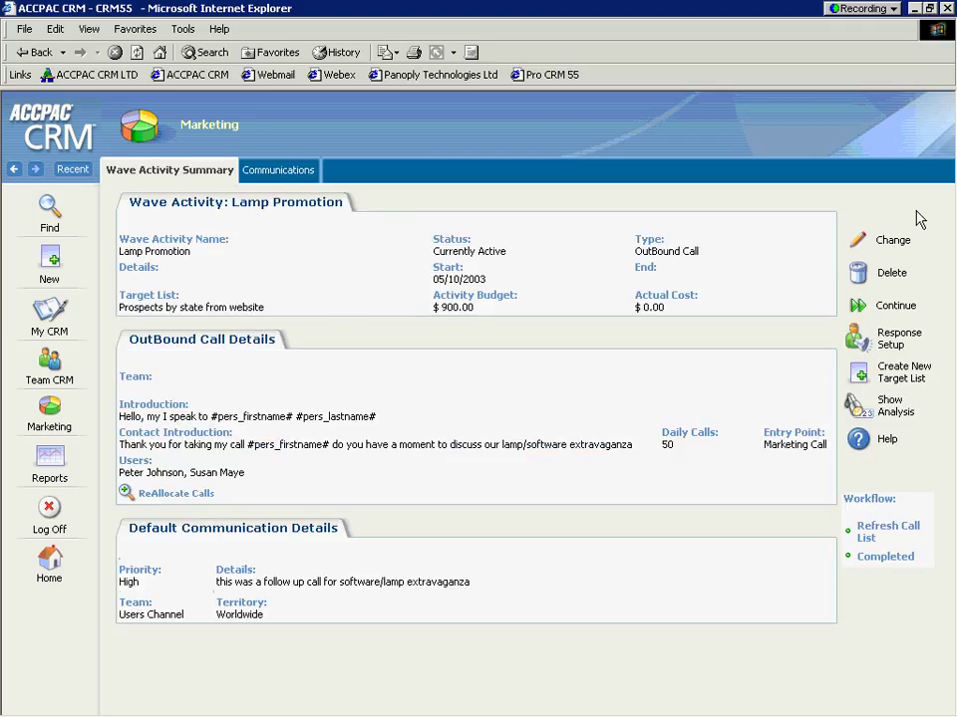
click(859, 240)
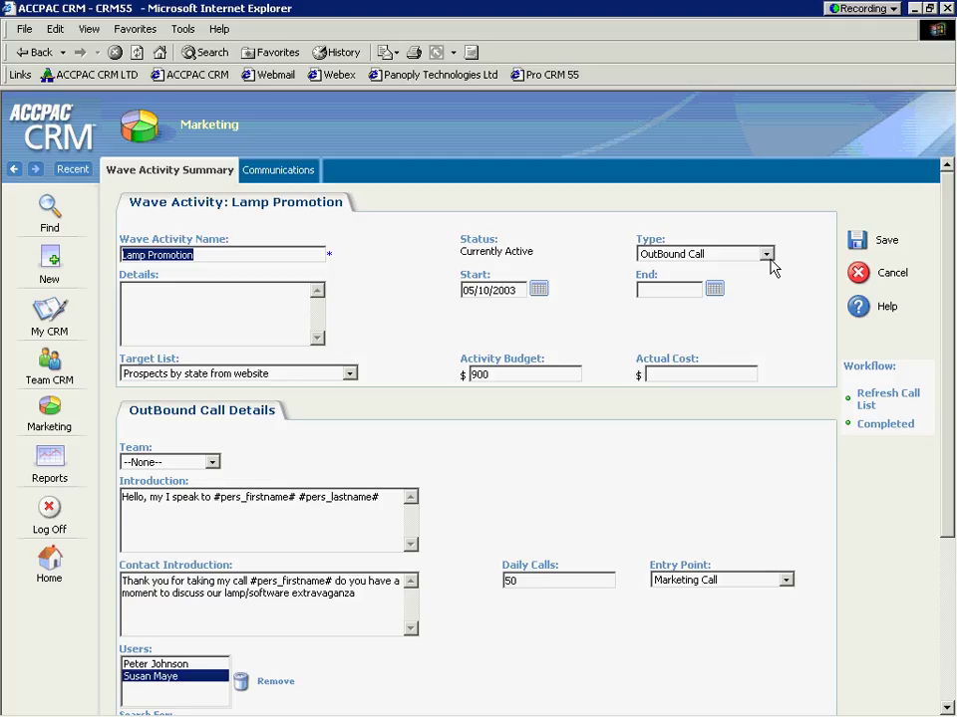
Step: Set Lamp Promotion's target list to Tradeshow leads by State, review Daily Calls and communication defaults, and save
click(349, 374)
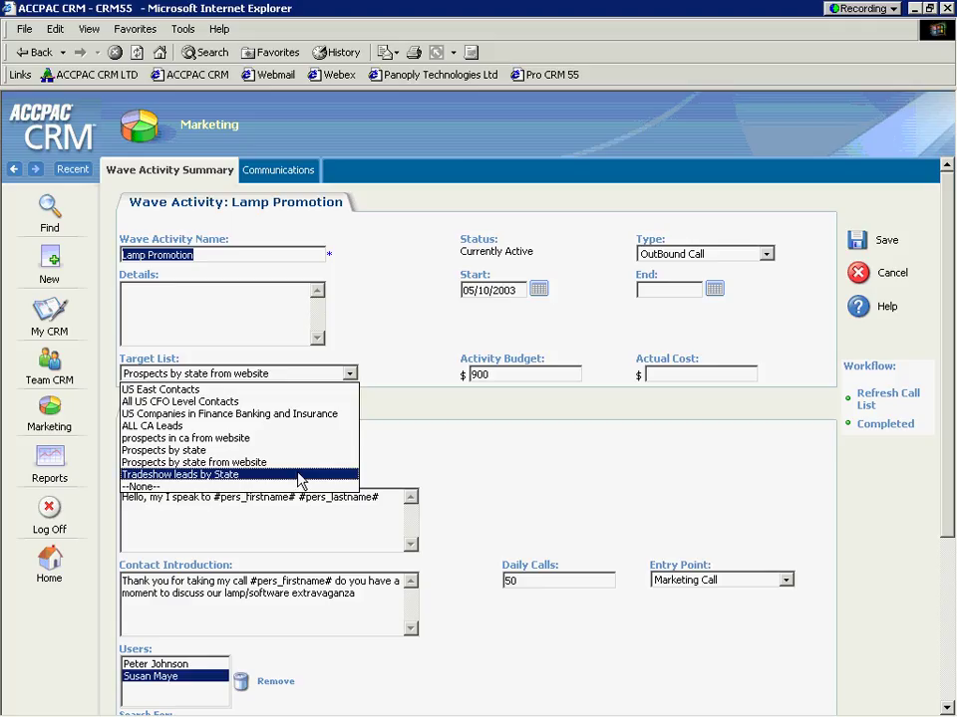
click(299, 476)
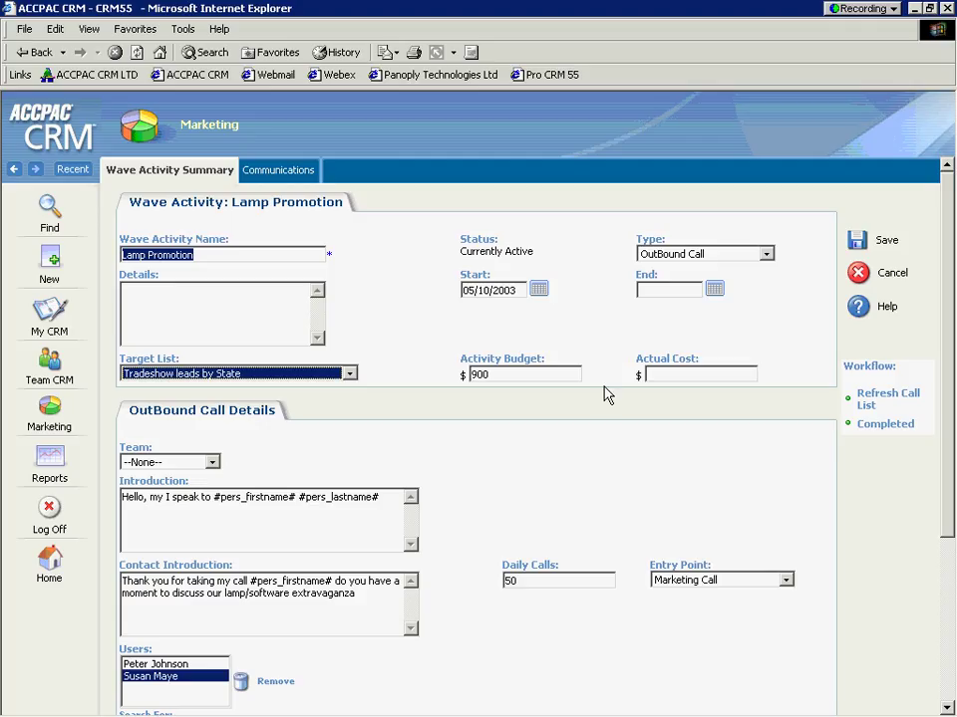
drag(951, 304, 954, 491)
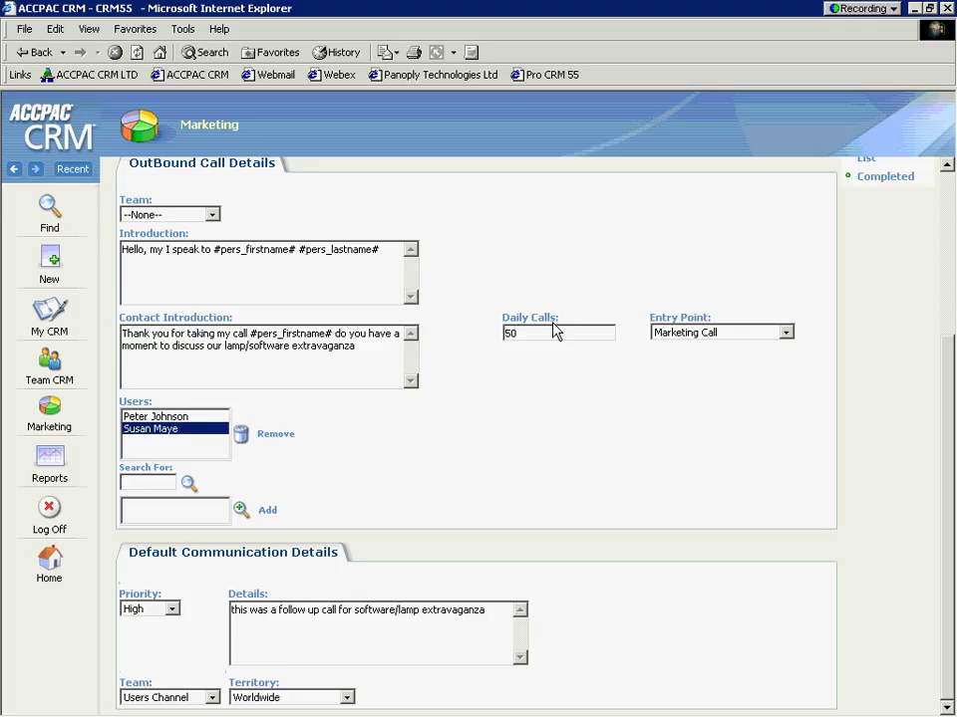
drag(568, 323, 517, 329)
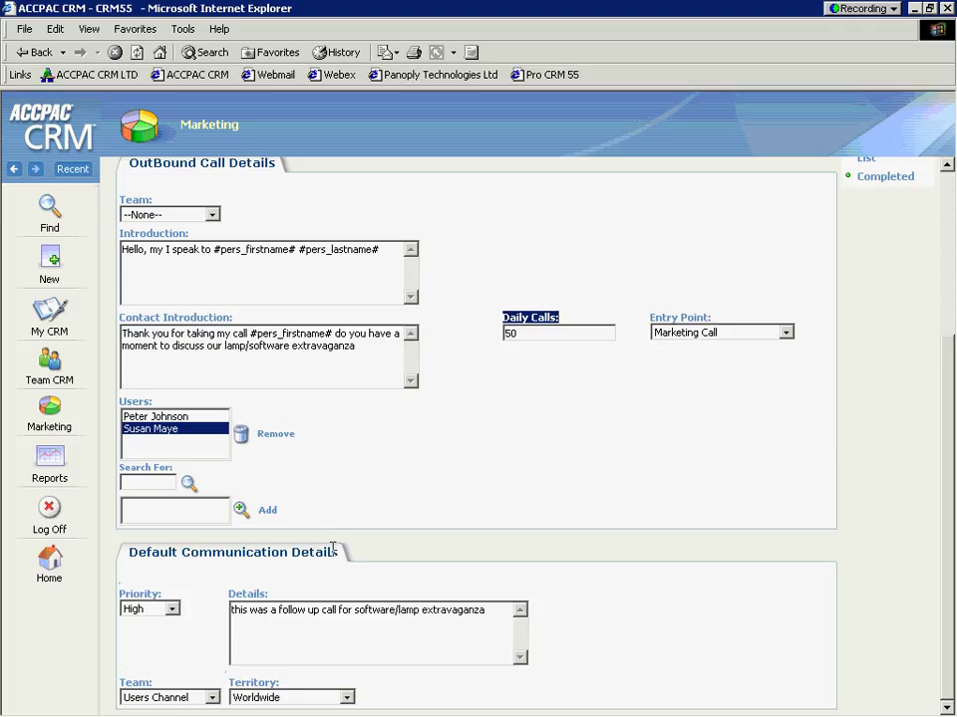
click(492, 604)
drag(492, 604, 231, 610)
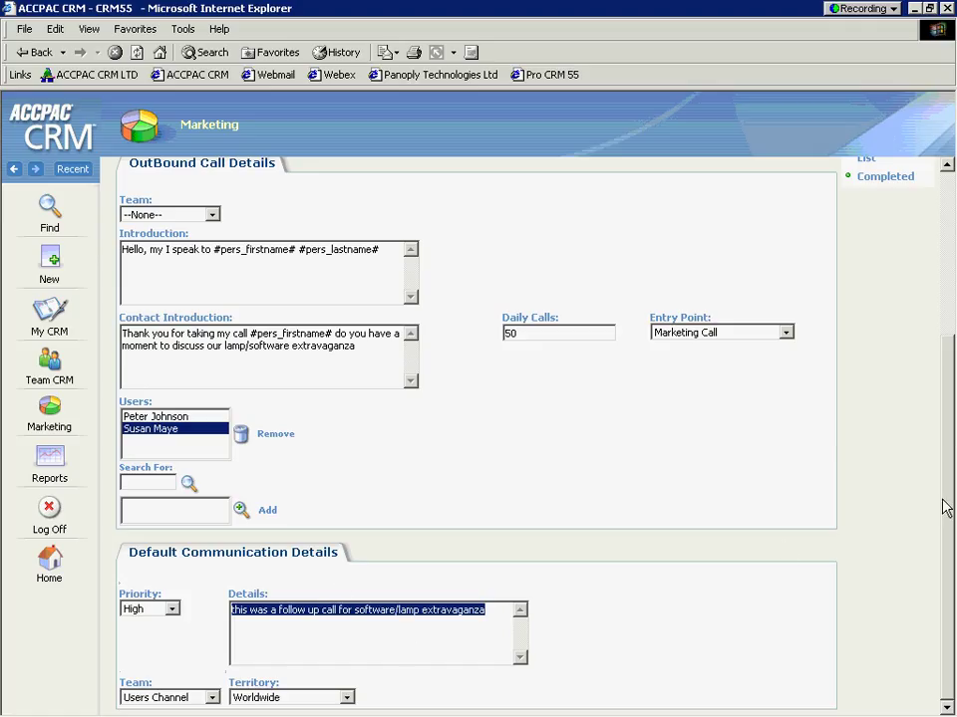
drag(947, 508, 933, 273)
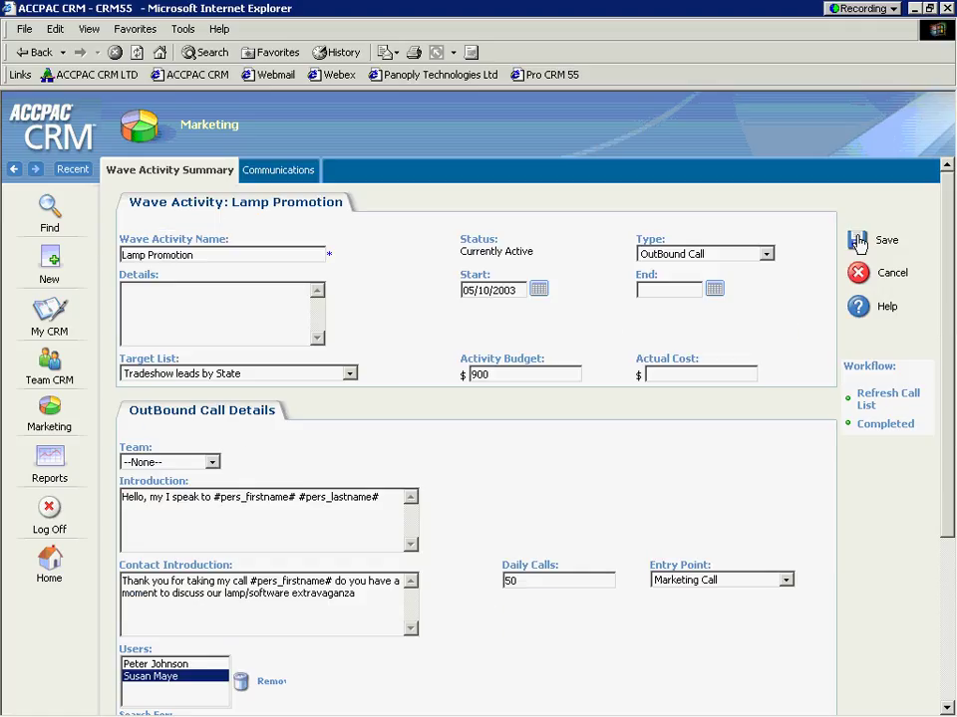
click(858, 243)
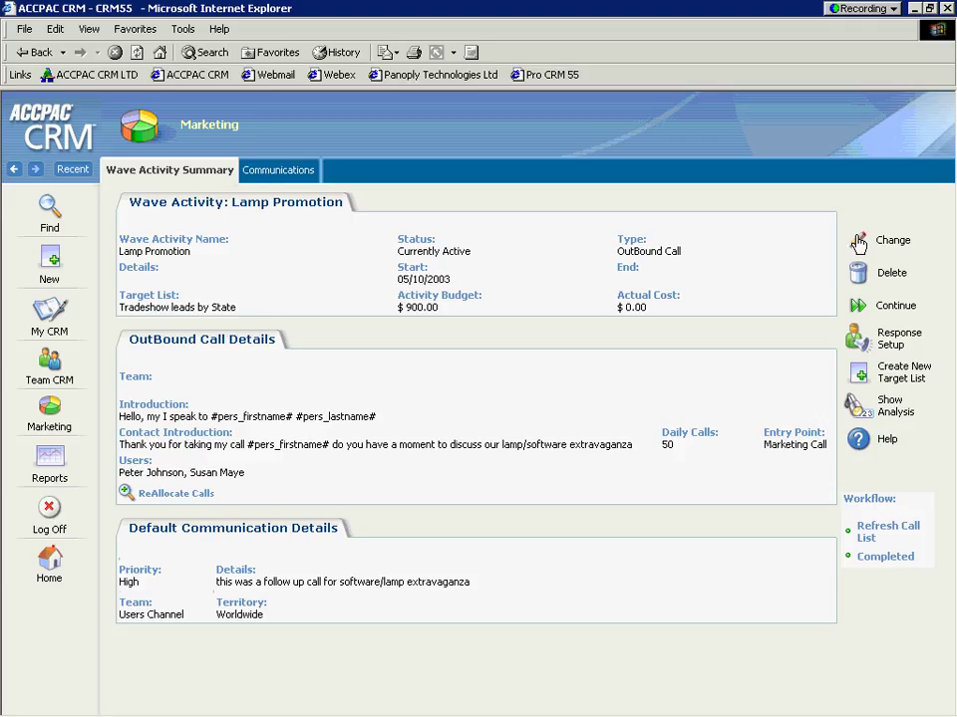
Step: Log off and log back in under the other user's login name
click(46, 510)
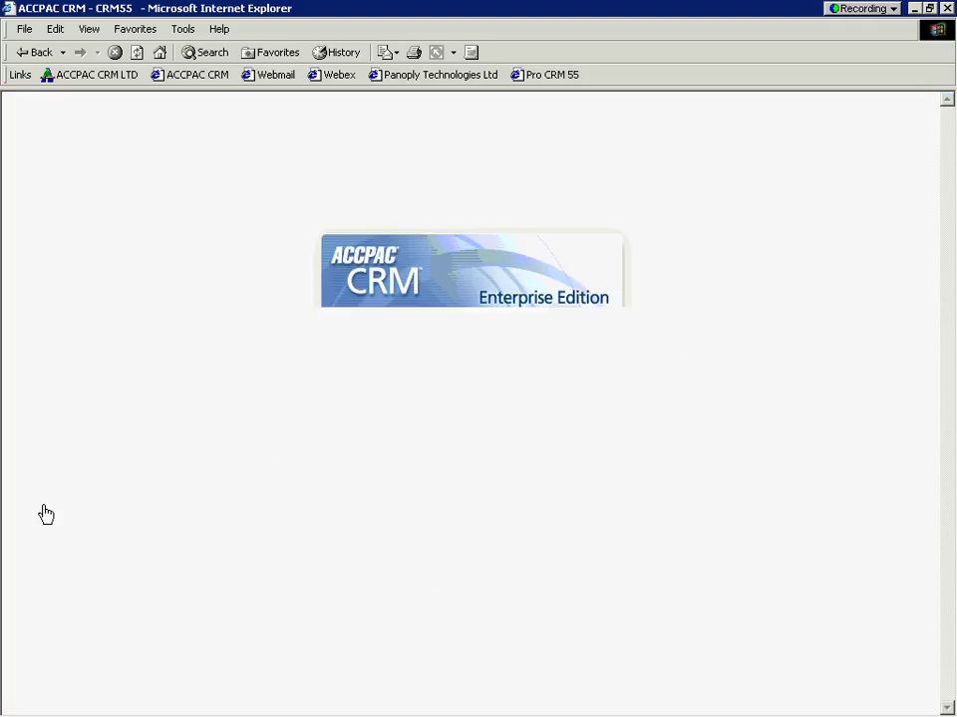
drag(497, 348, 399, 349)
key(BackSpace)
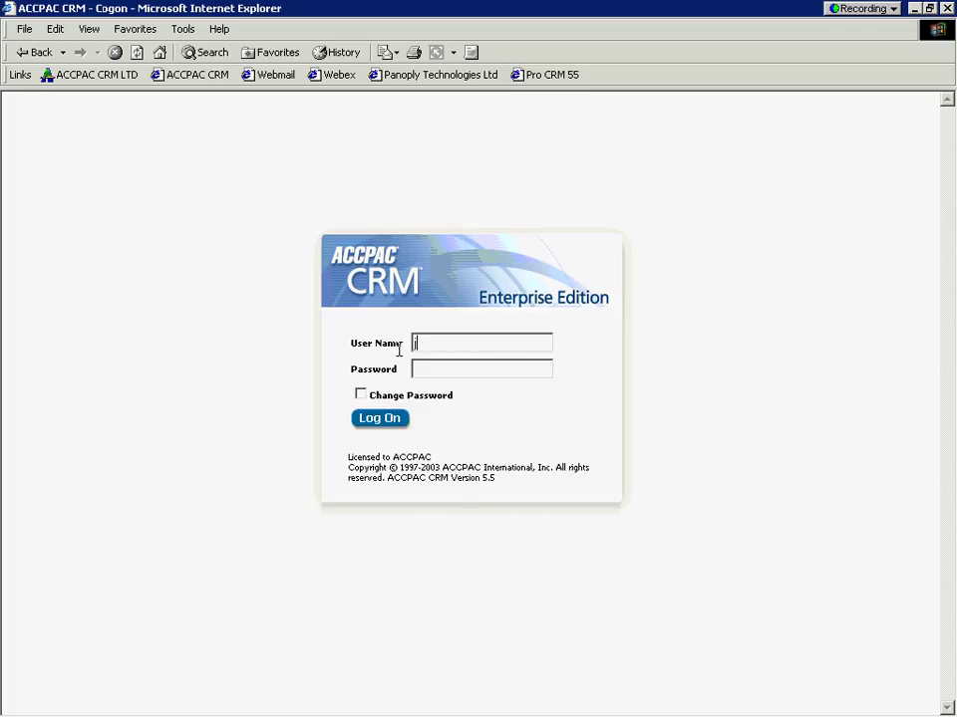
text(johnsonp)
key(Return)
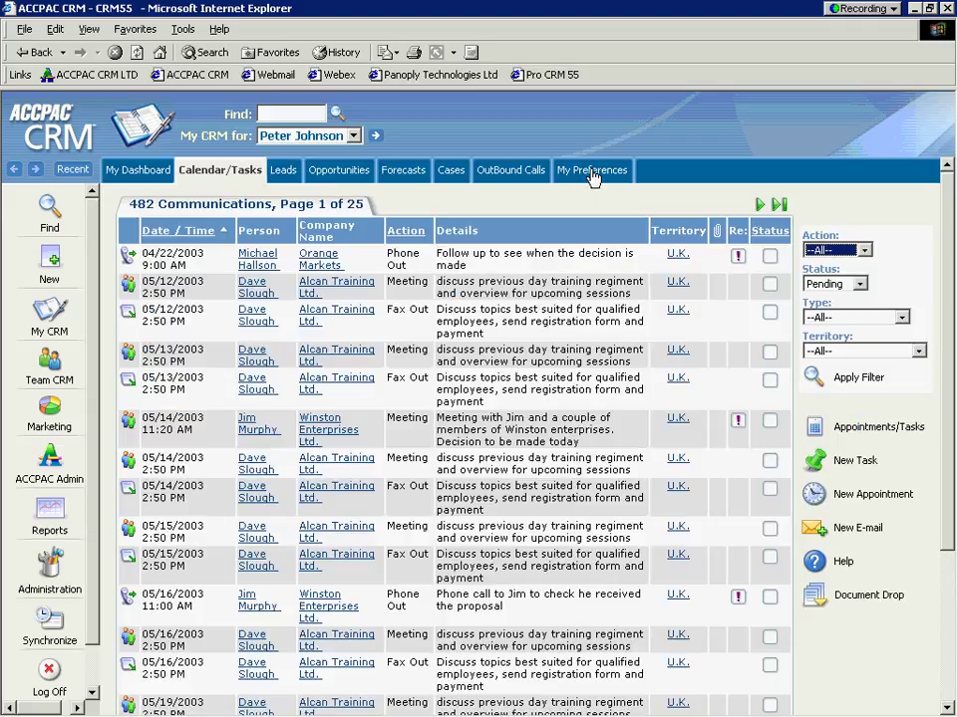
Step: Open My Preferences to view login, date/time, number and reminder settings
click(591, 175)
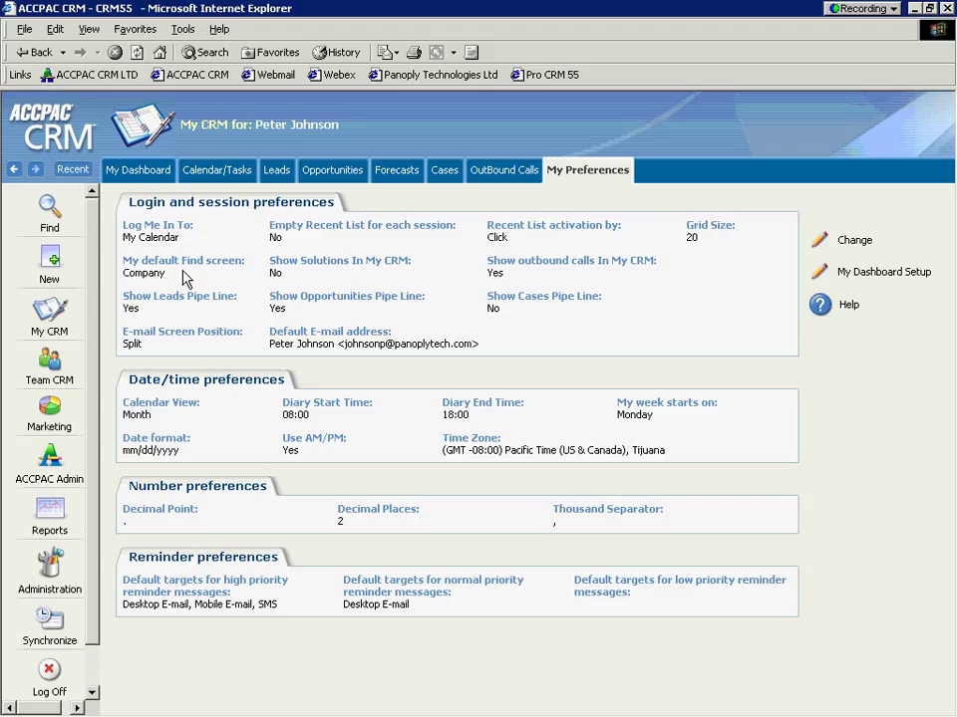
Step: Open the dashboard setup and remove the duplicate My Leads entry
click(137, 177)
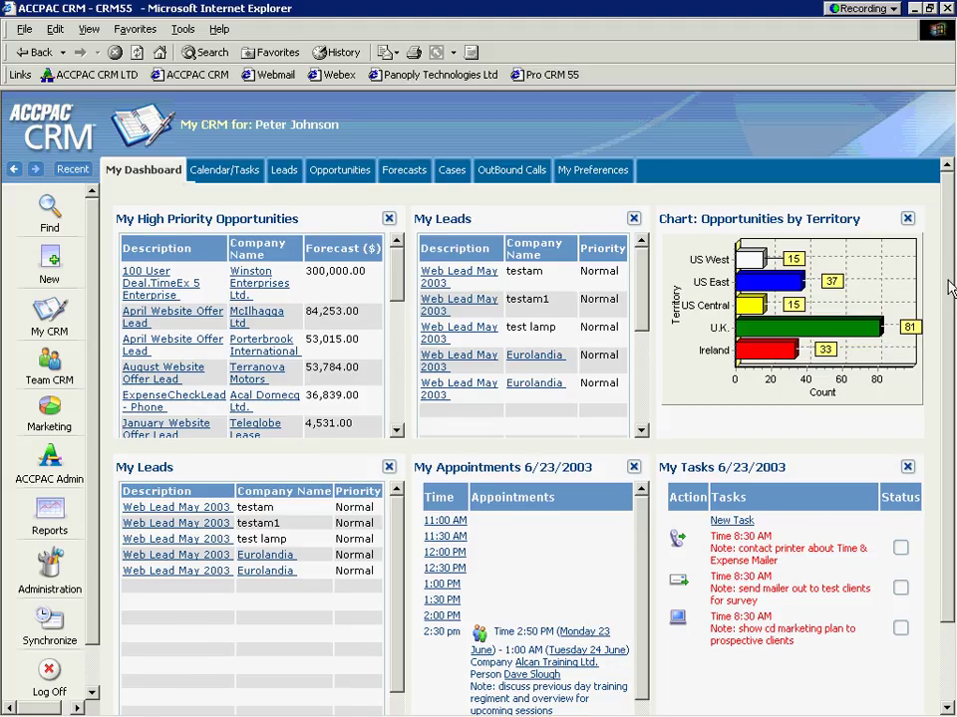
scroll(950, 287, down, 2)
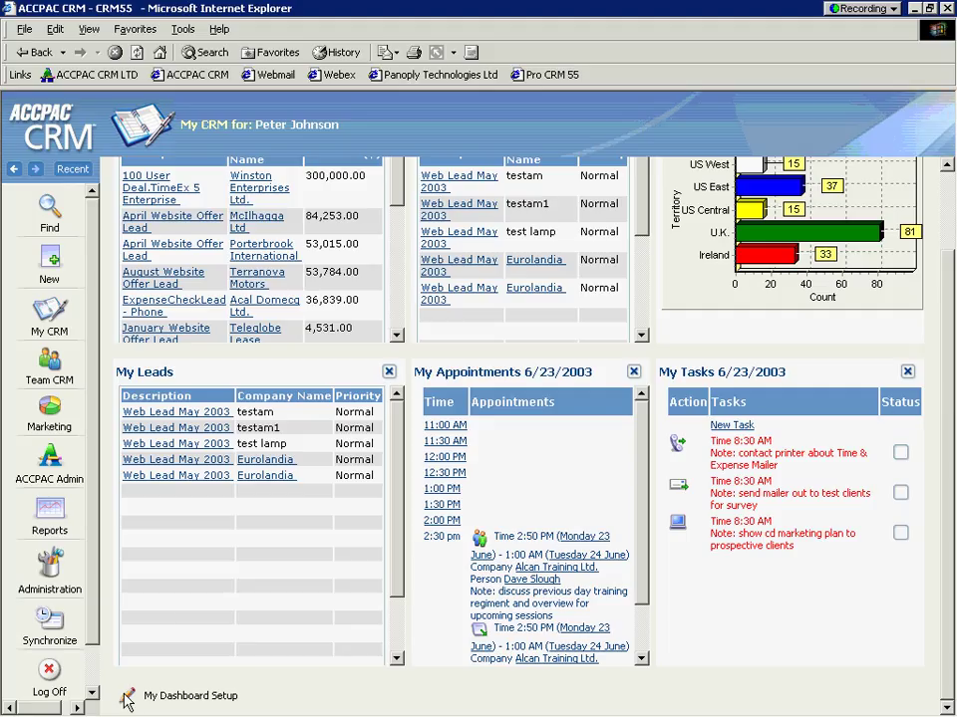
click(126, 698)
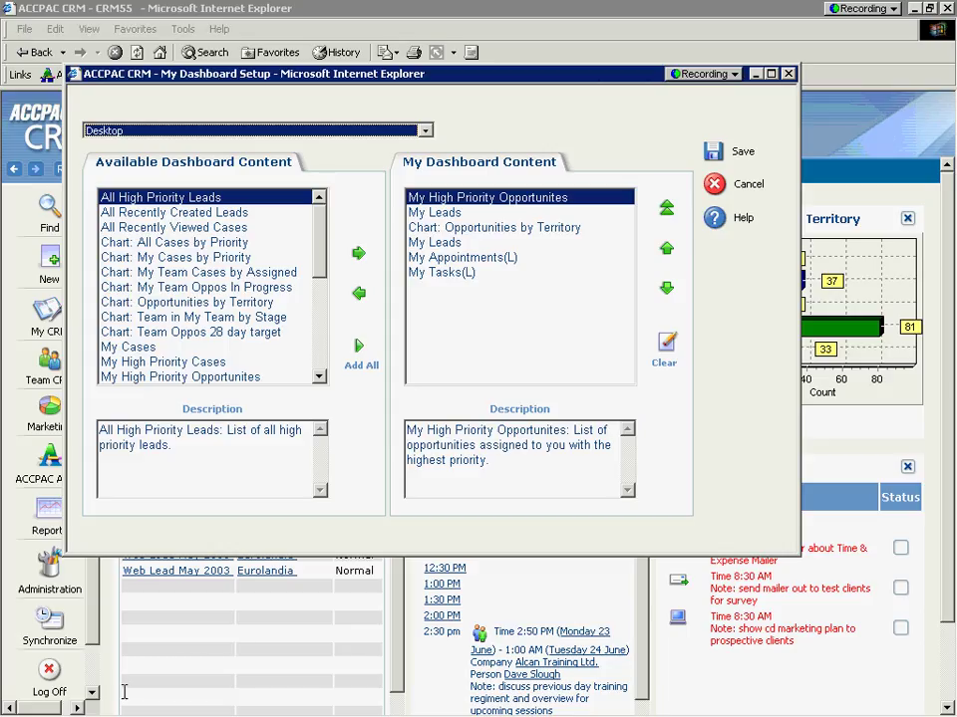
click(430, 244)
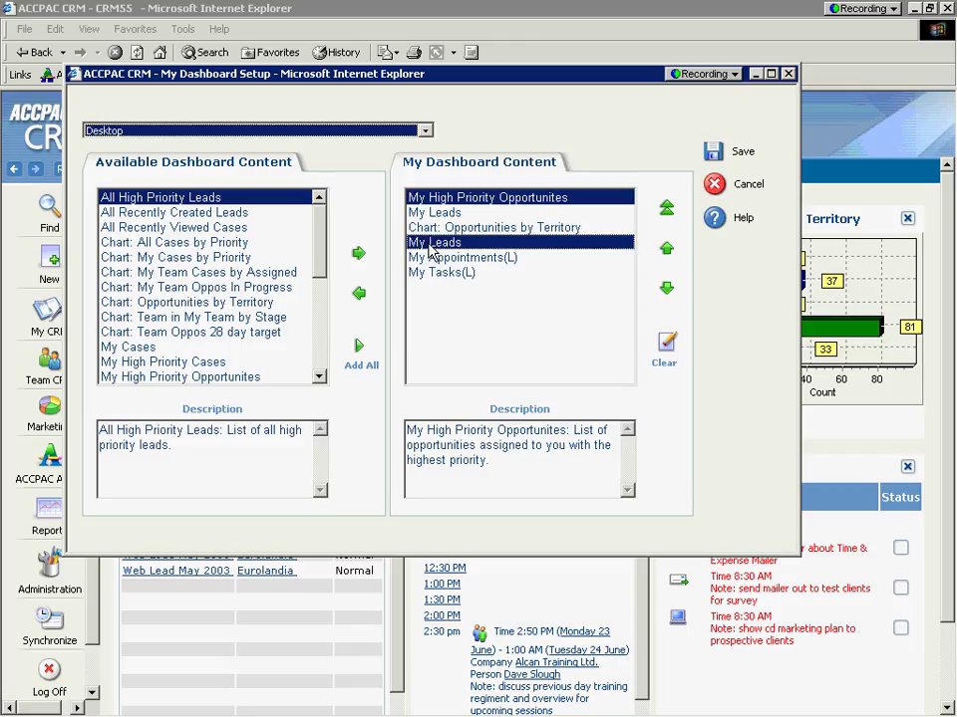
click(357, 295)
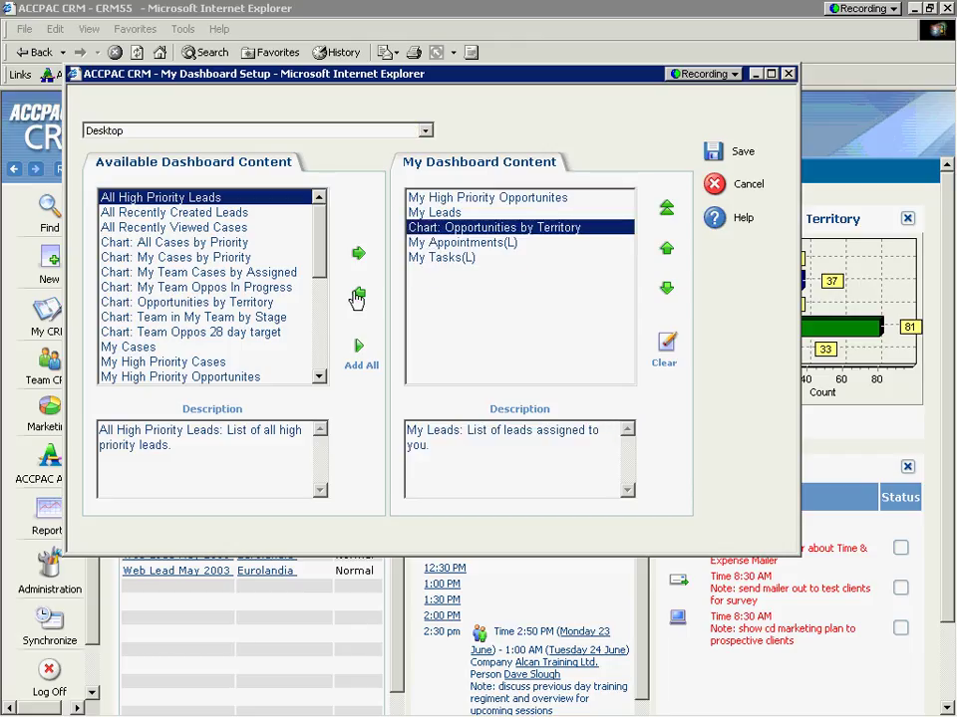
Step: Add My High Priority Cases and Recently Viewed Companies, keep the Desktop layout, and save
click(212, 365)
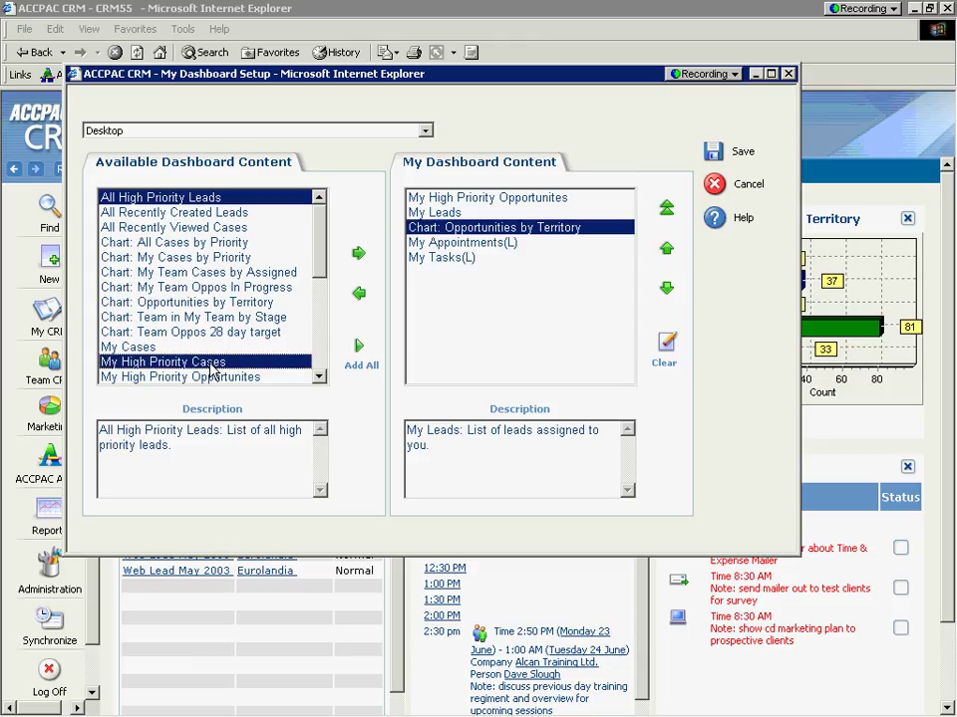
click(357, 256)
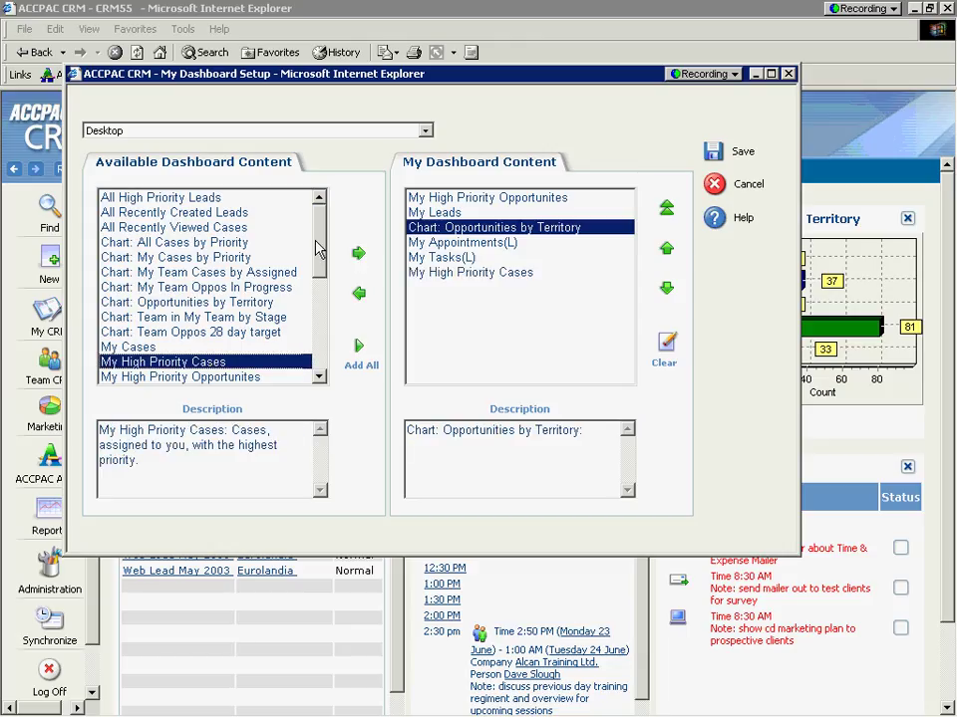
drag(316, 247, 319, 311)
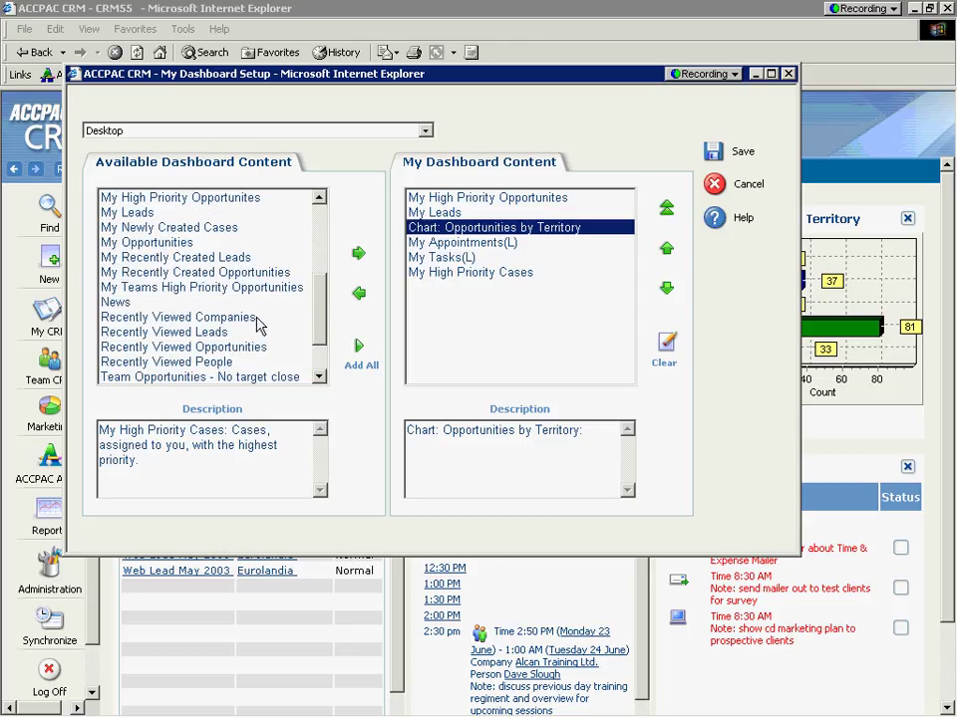
click(225, 317)
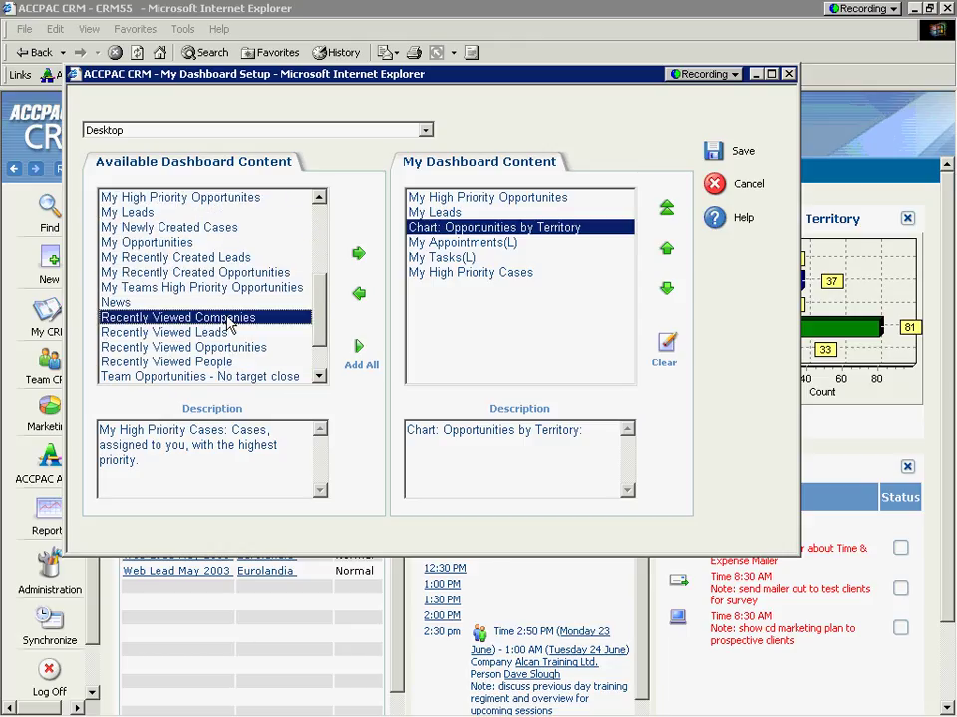
click(359, 255)
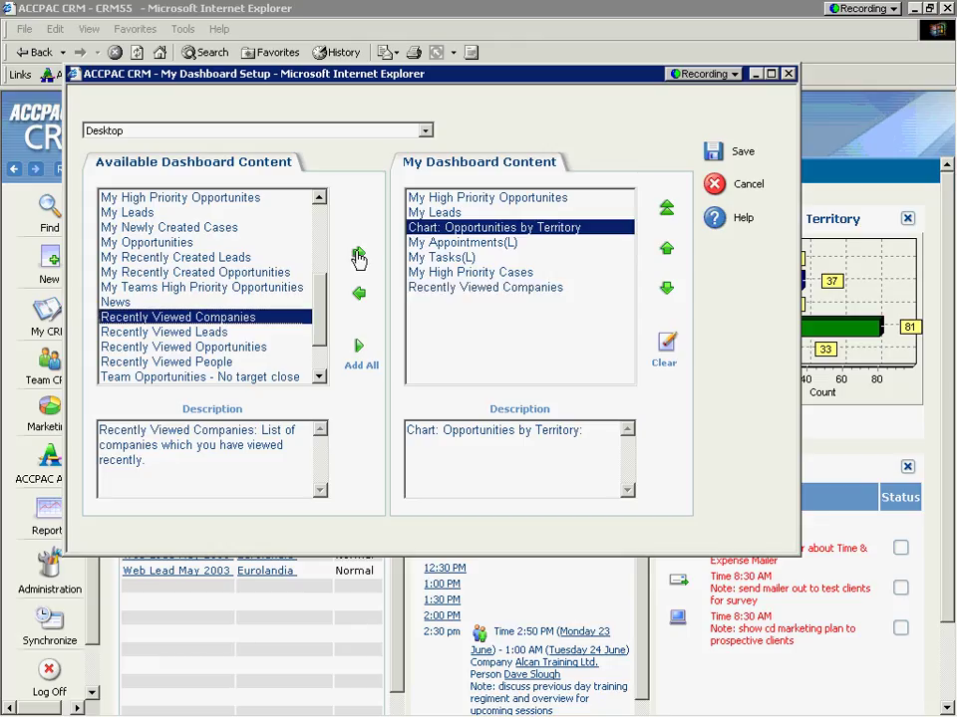
click(425, 131)
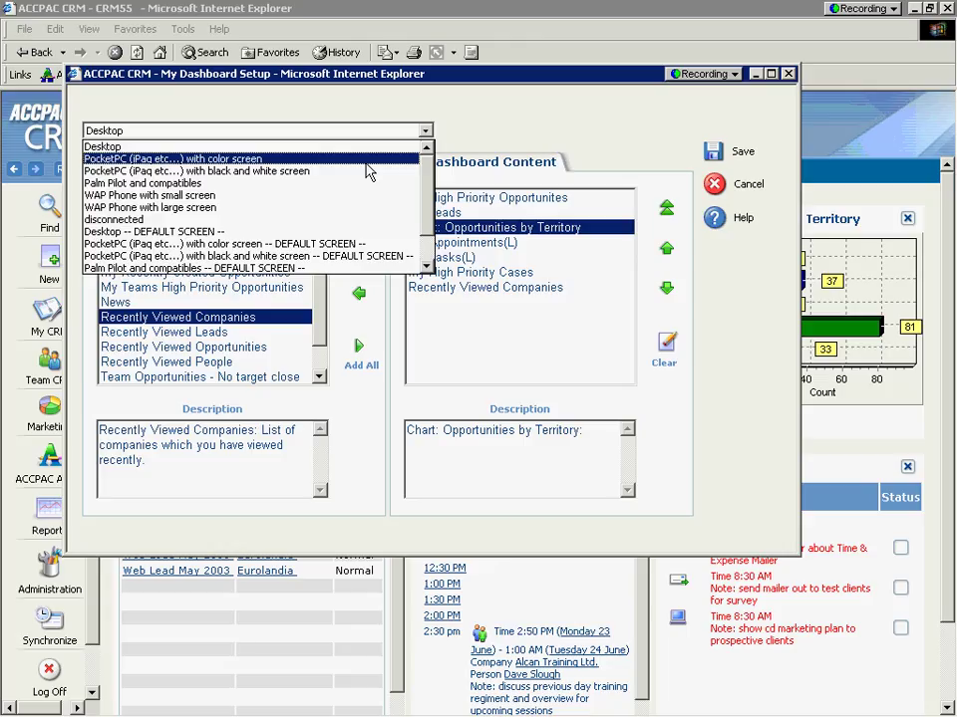
click(472, 133)
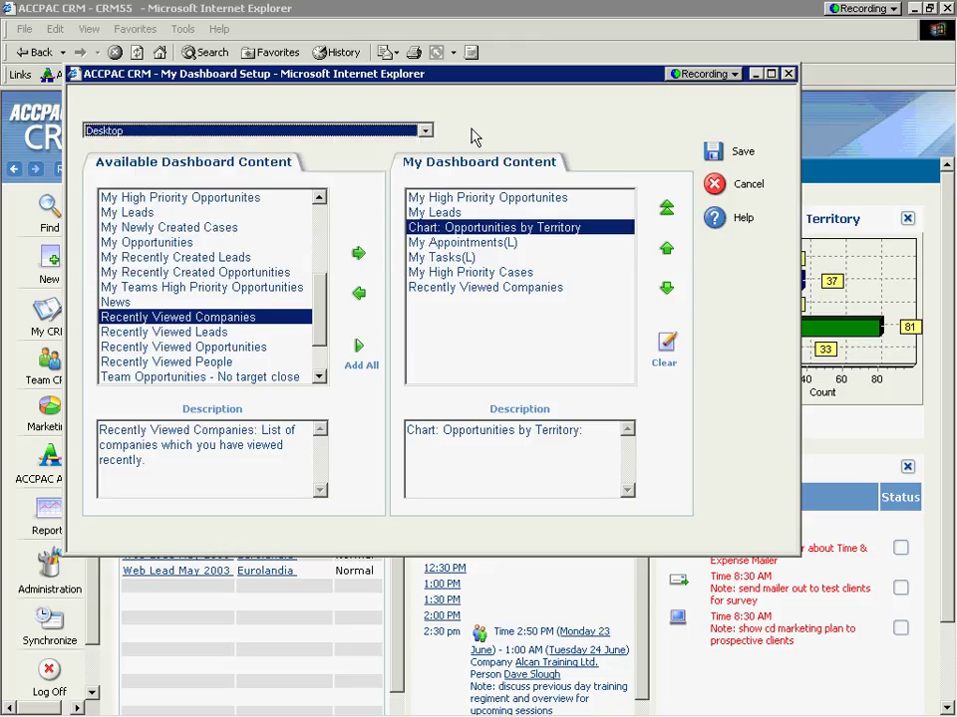
click(714, 152)
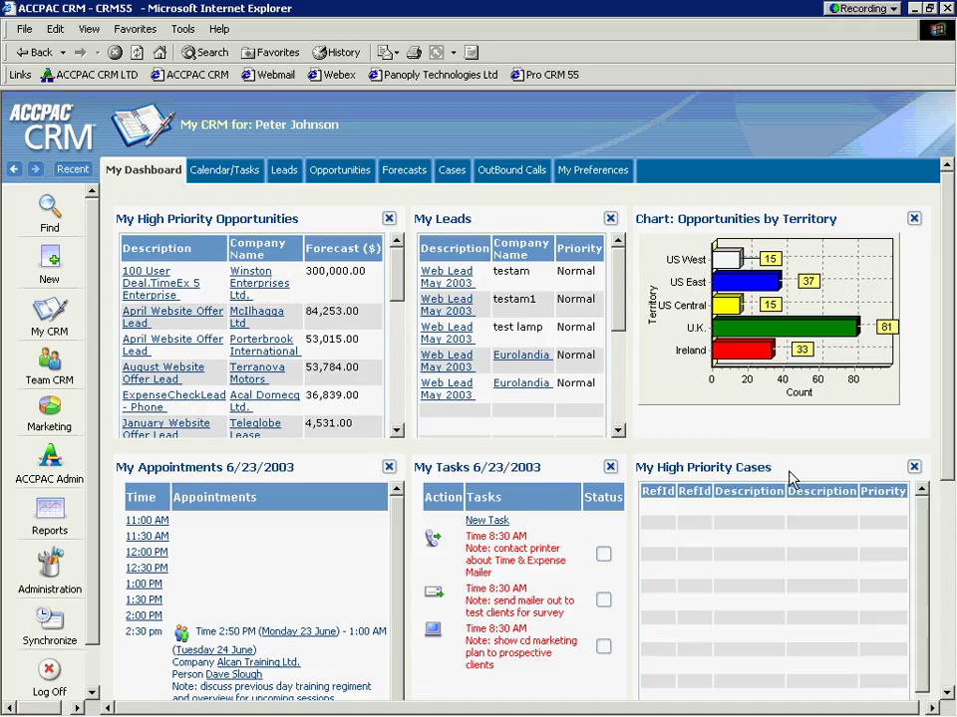
Step: Check the new My High Priority Cases panel, then go to the OutBound Calls list
drag(785, 473, 638, 478)
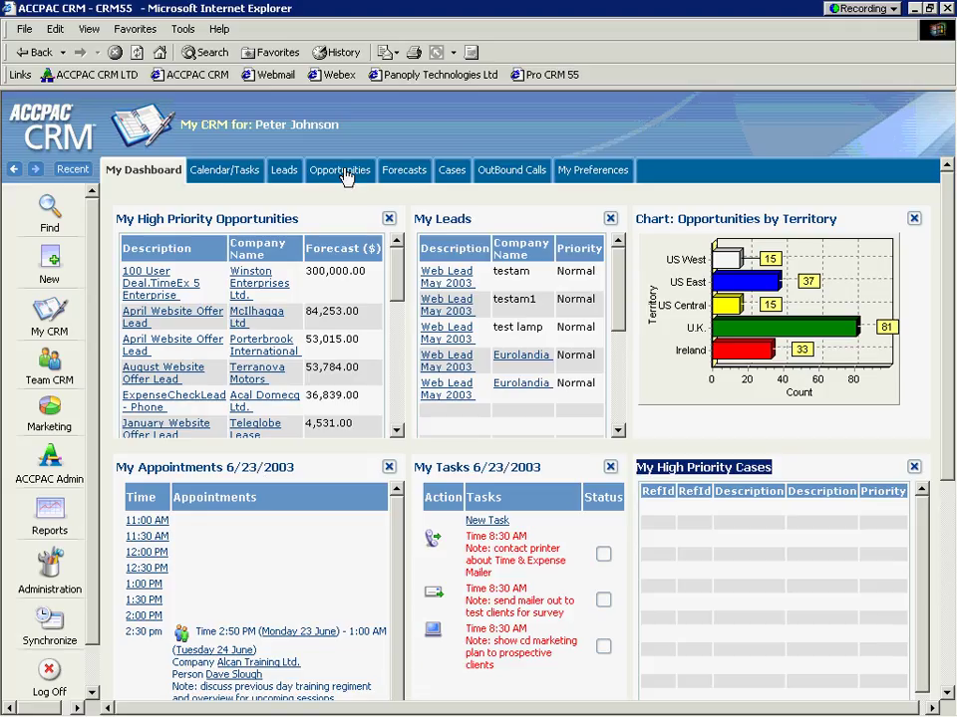
click(511, 175)
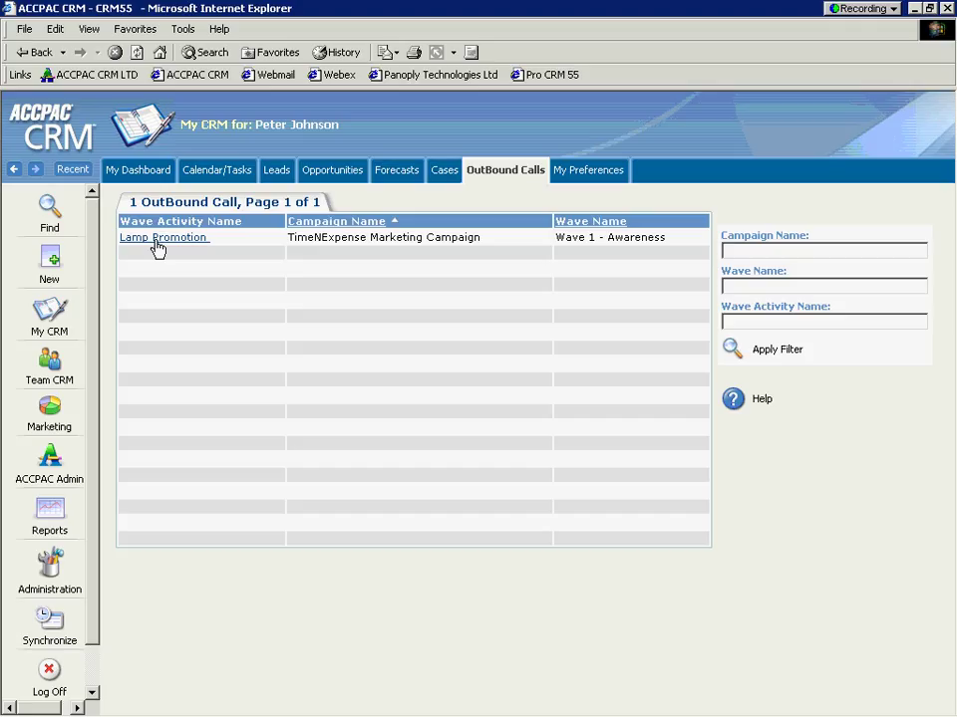
Step: Open the Lamp Promotion call activity summary
click(158, 248)
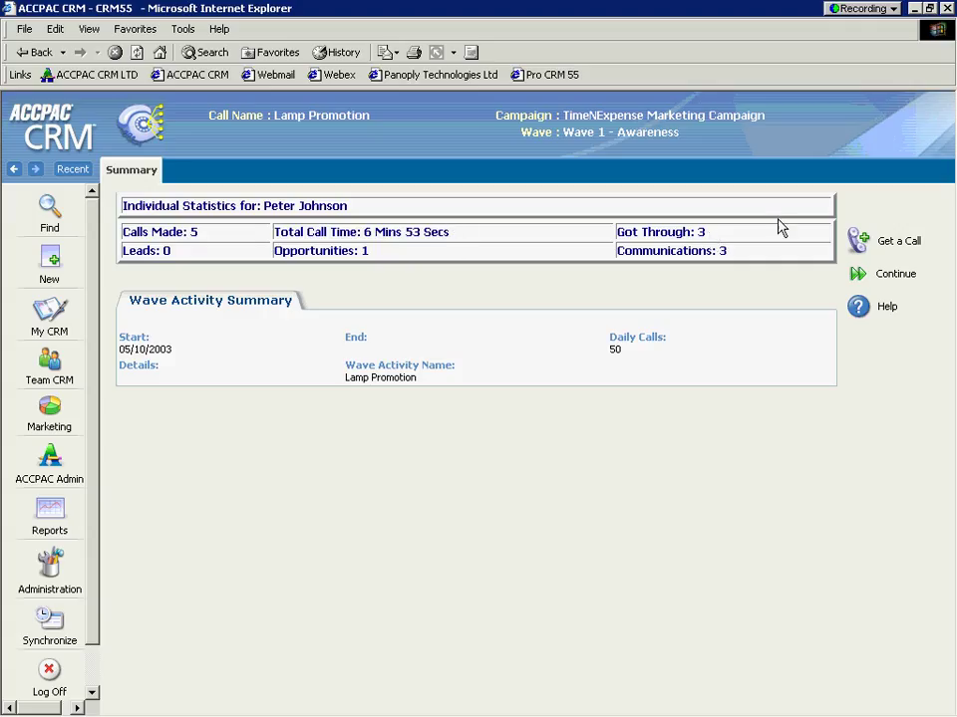
Step: Get the next Lamp Promotion call to a Design Right Inc. contact and mark it Got Through
click(857, 244)
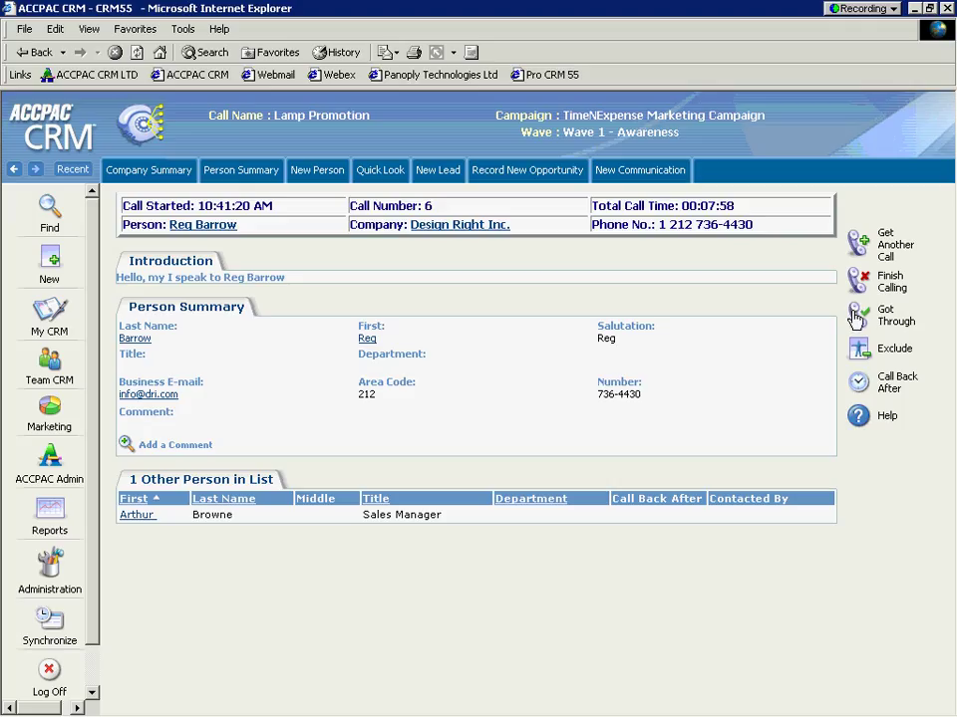
click(855, 317)
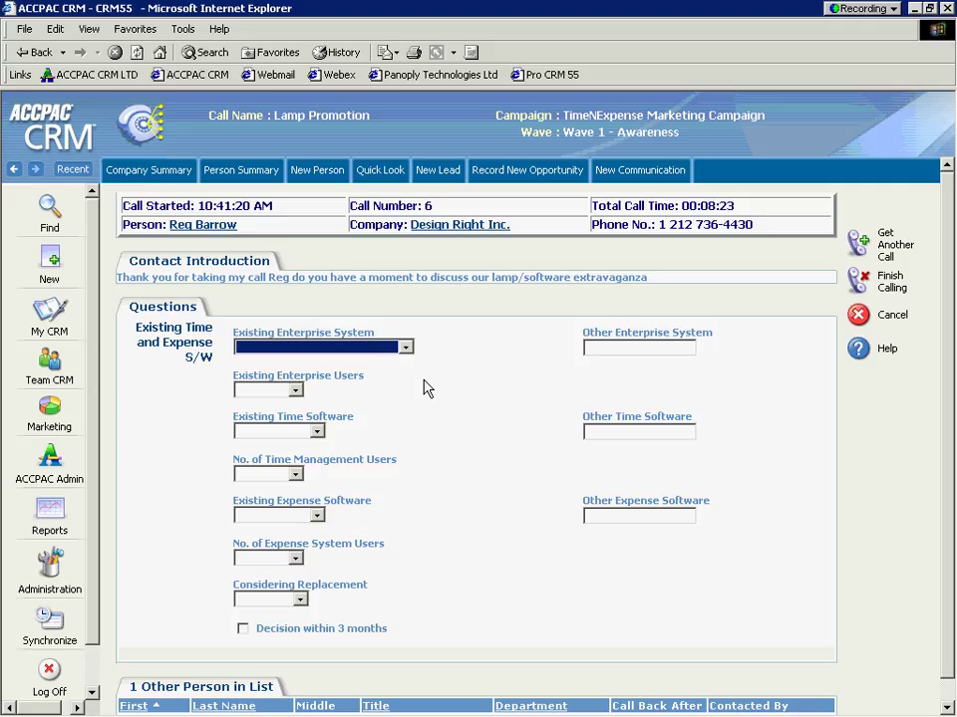
Step: Answer existing enterprise system as Evidian Time and Expense Manager with 11-20 users
click(405, 347)
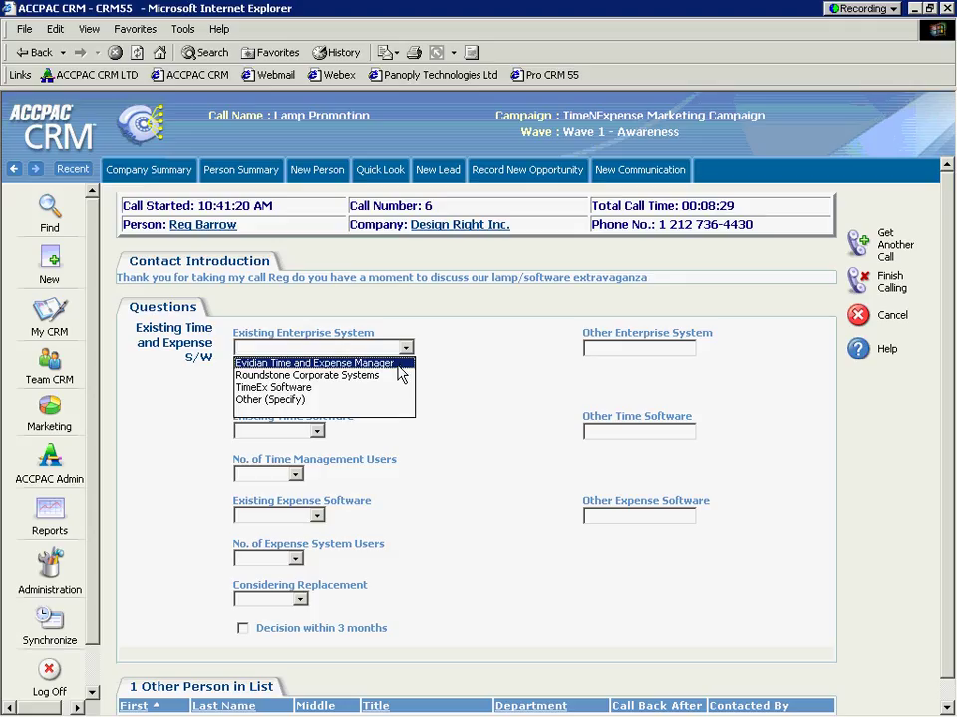
click(399, 365)
click(295, 390)
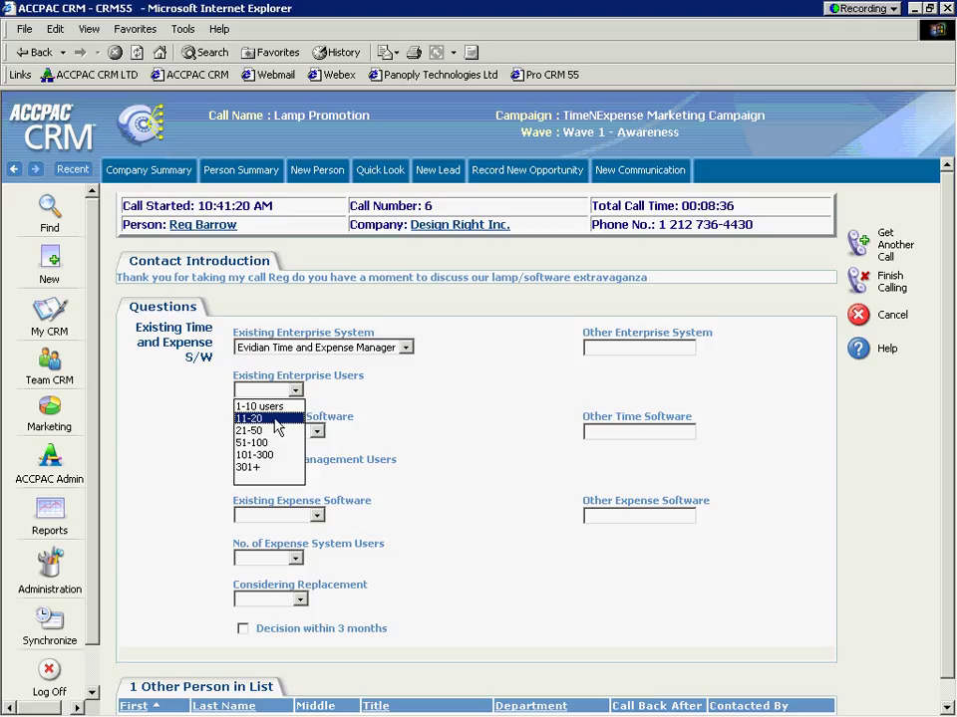
click(274, 420)
Step: Answer existing time software as Clockwatcher with 21-50 time management users
click(317, 433)
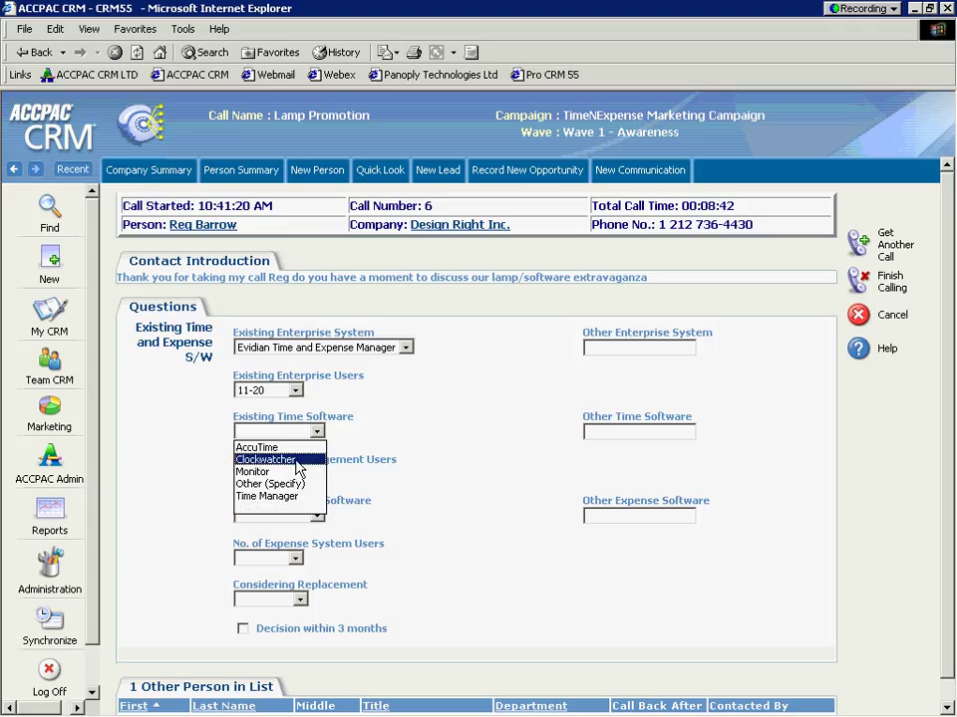
click(295, 461)
click(296, 474)
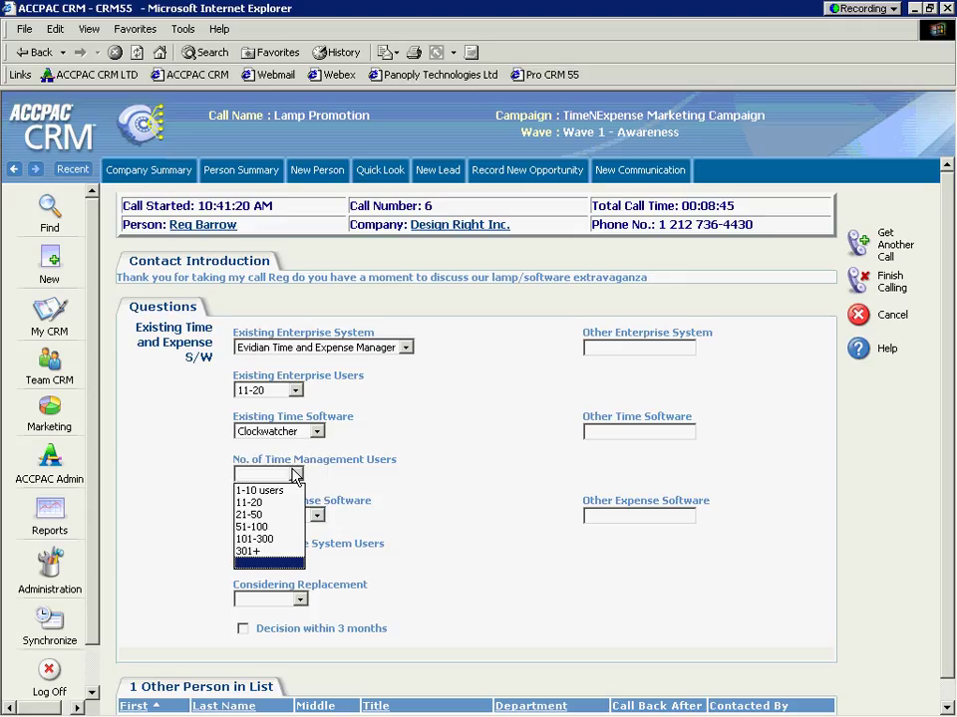
click(273, 517)
Step: Answer existing expense software as Pennywise with 21-50 expense system users
click(316, 515)
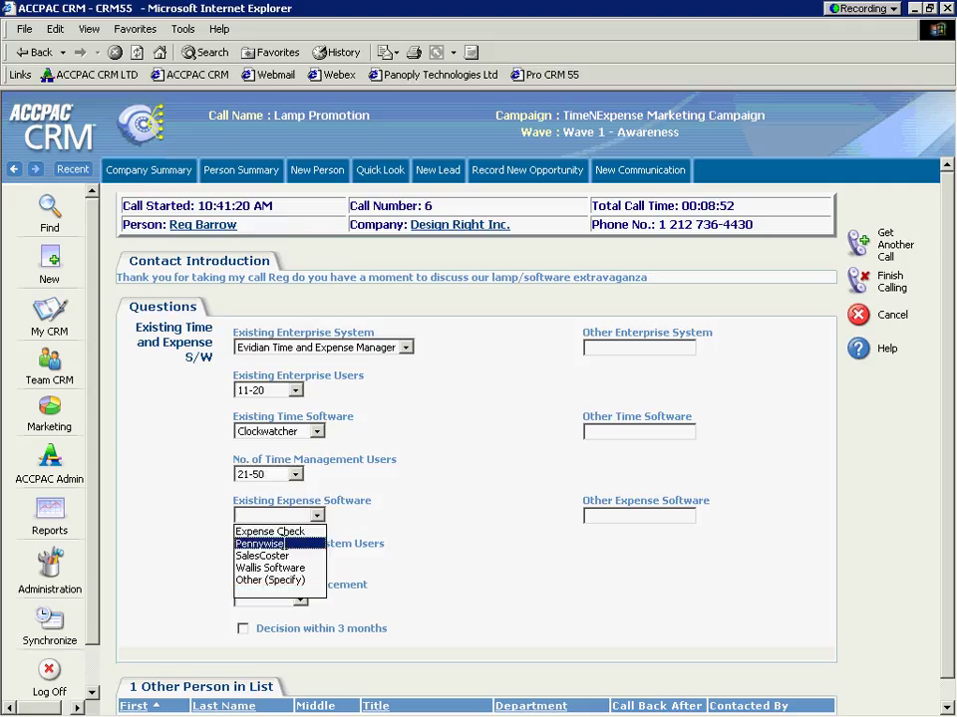
click(269, 544)
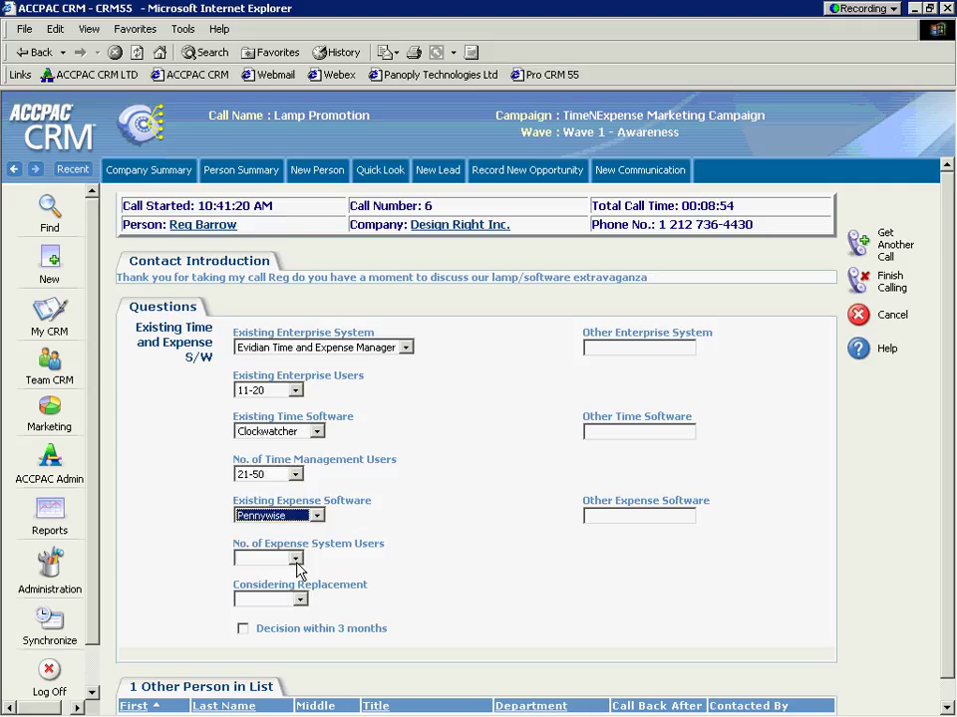
click(296, 560)
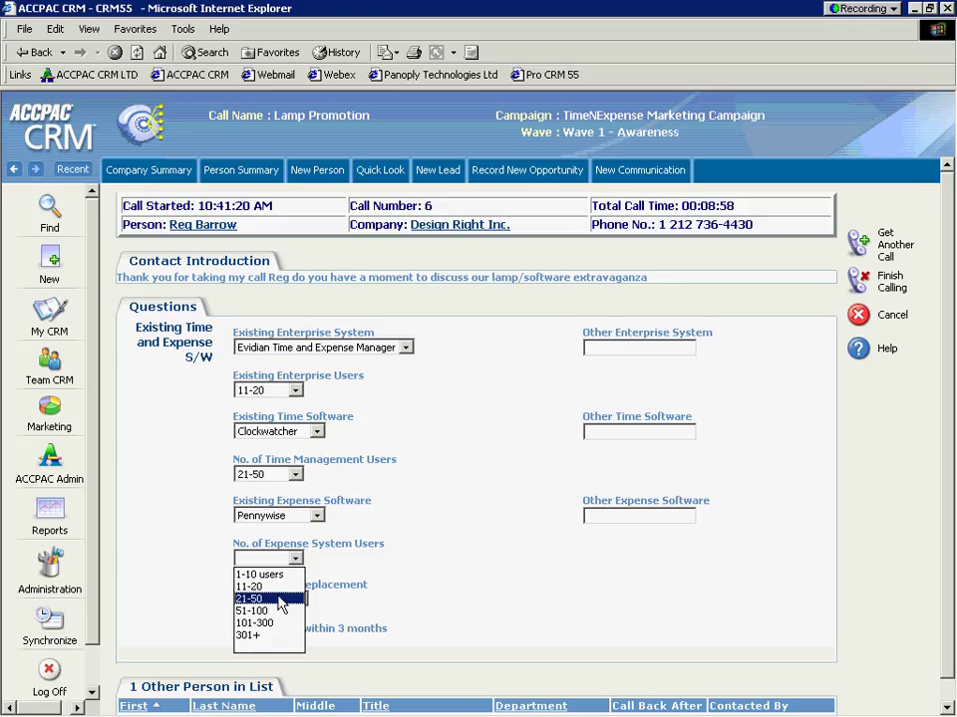
click(282, 600)
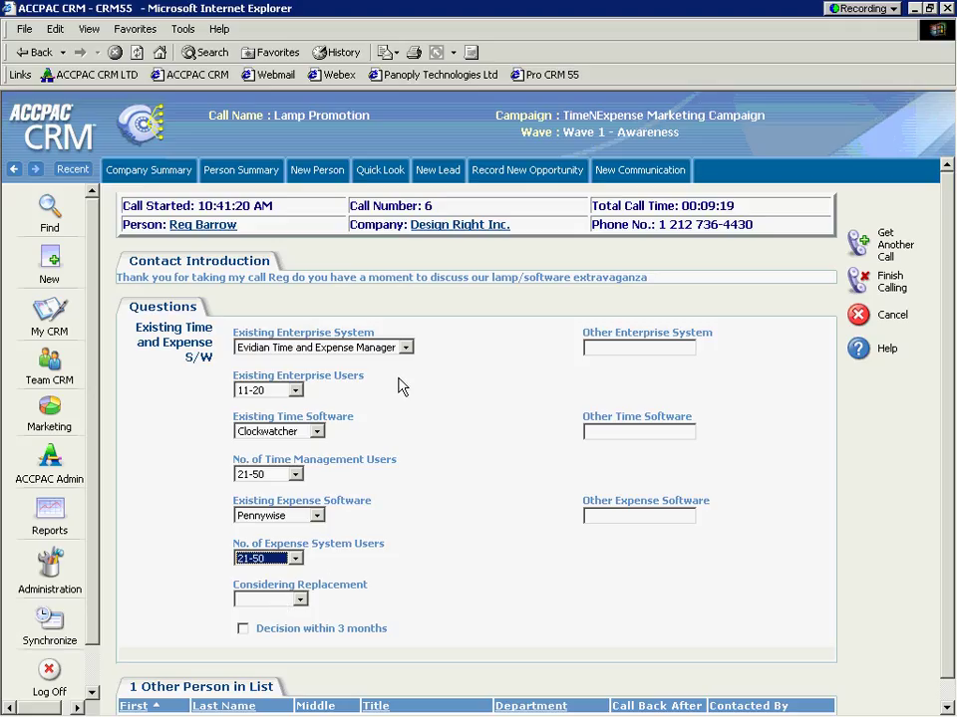
Step: Finish calling (6 calls made, 4 got through) and bring up the Panoply Technologies website
click(855, 279)
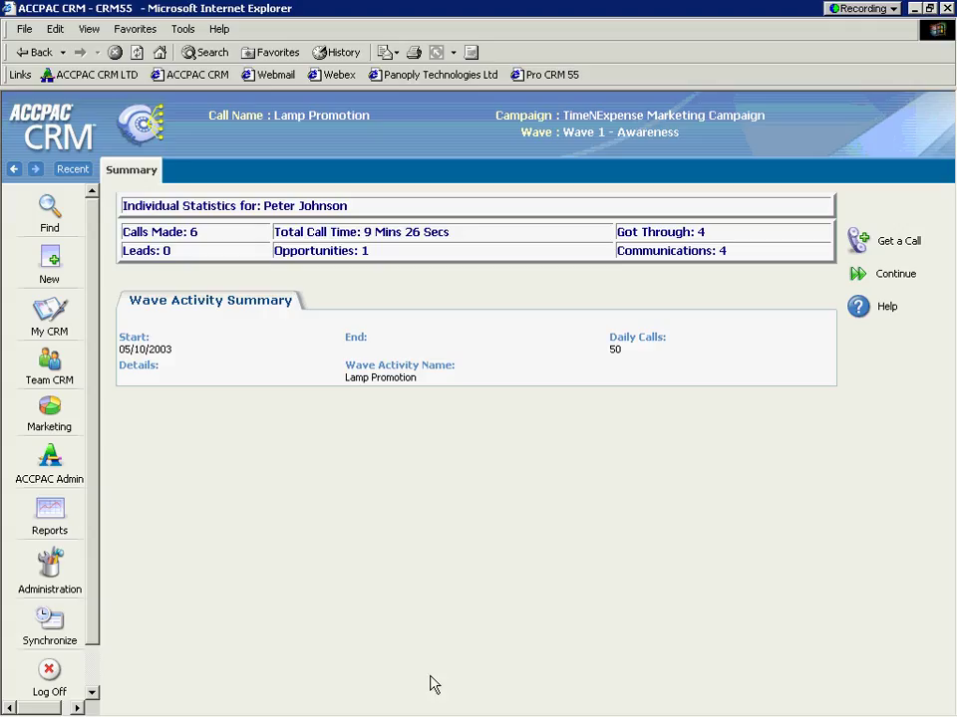
mouse_move(386, 708)
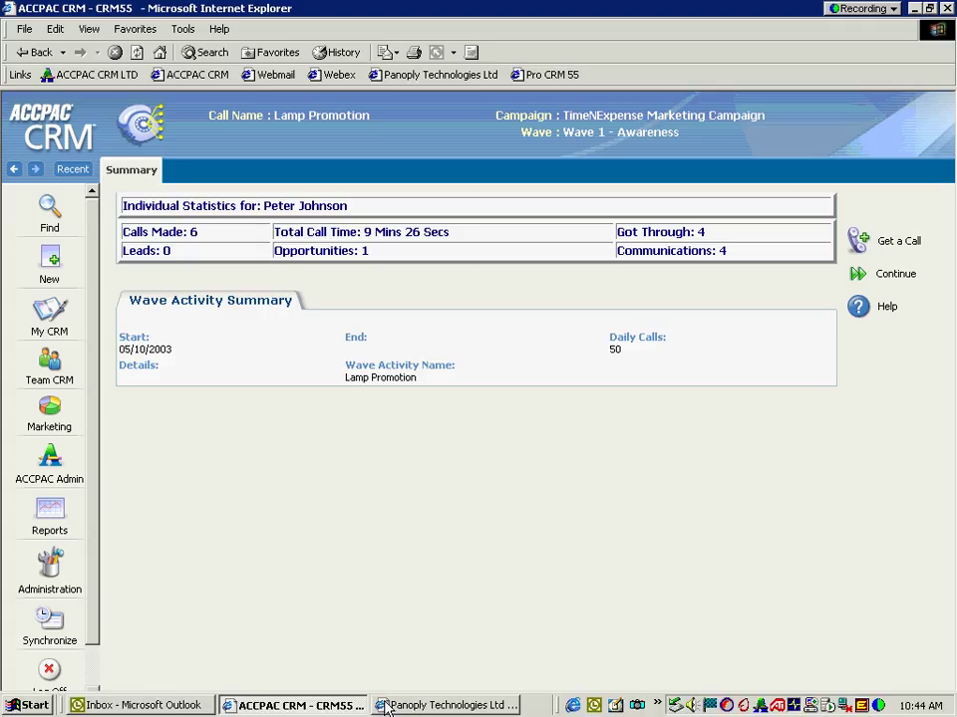
click(437, 706)
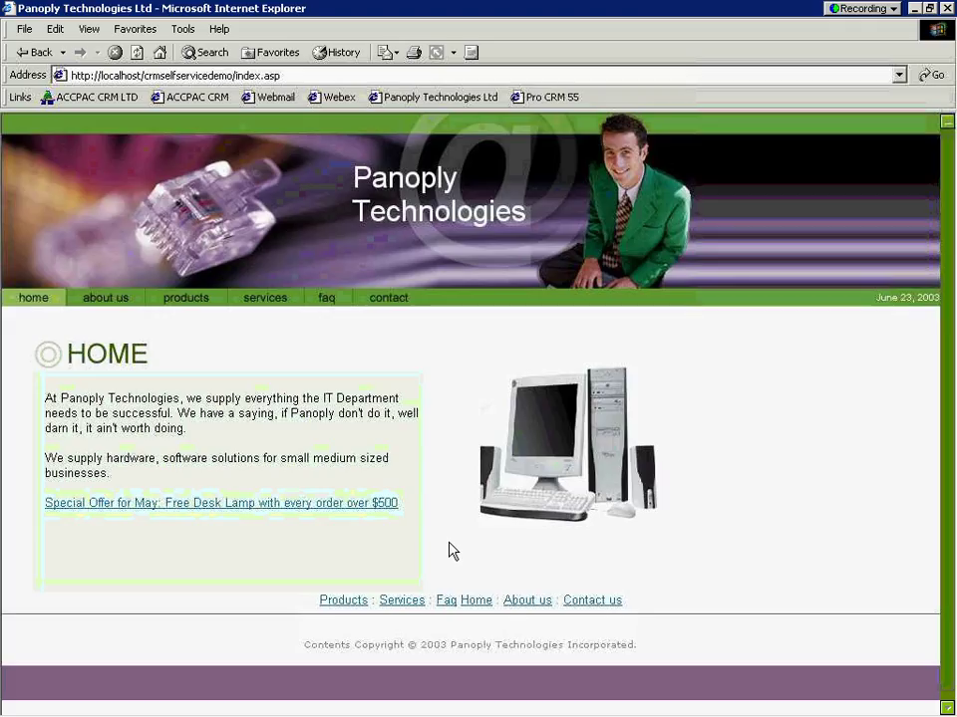
Step: Open the contact form from the Special Offer and enter the visitor's first name, last name and e-mail
click(220, 506)
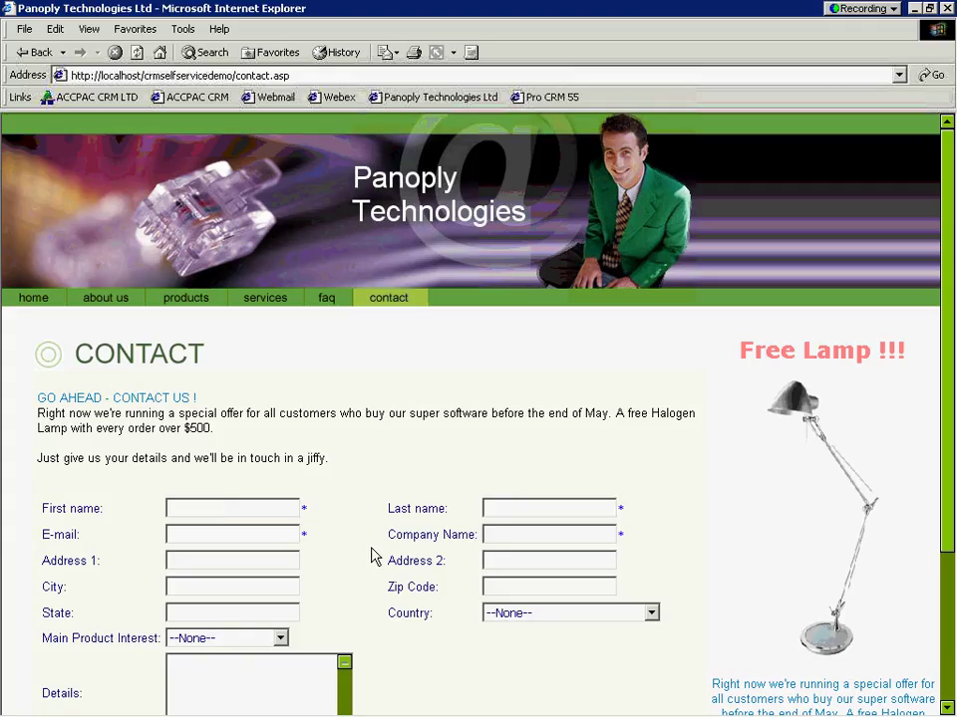
key(Tab)
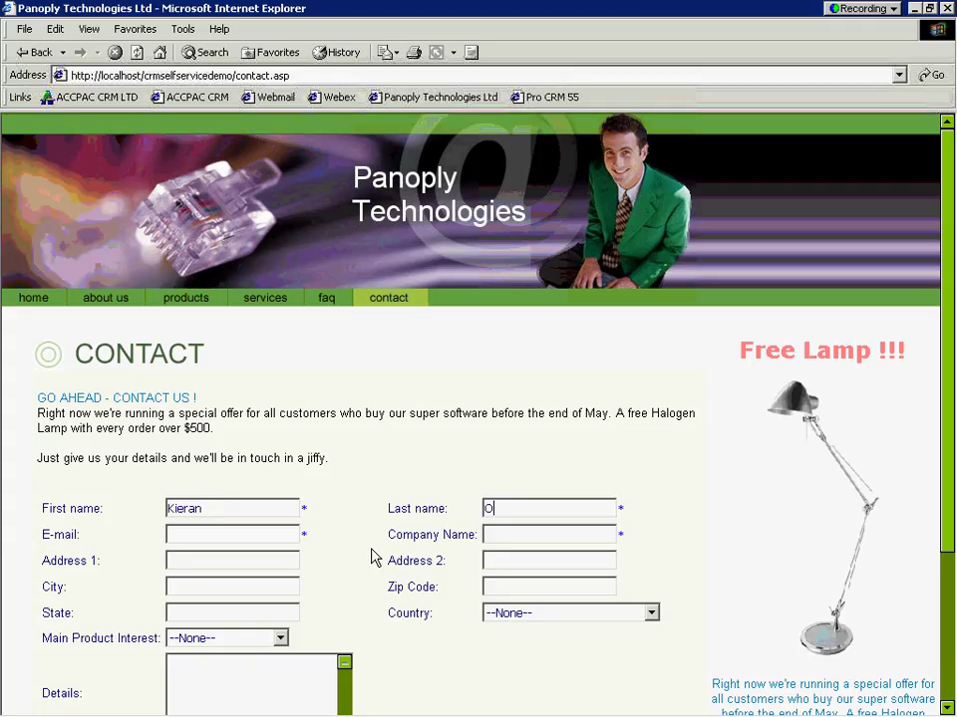
key(Tab)
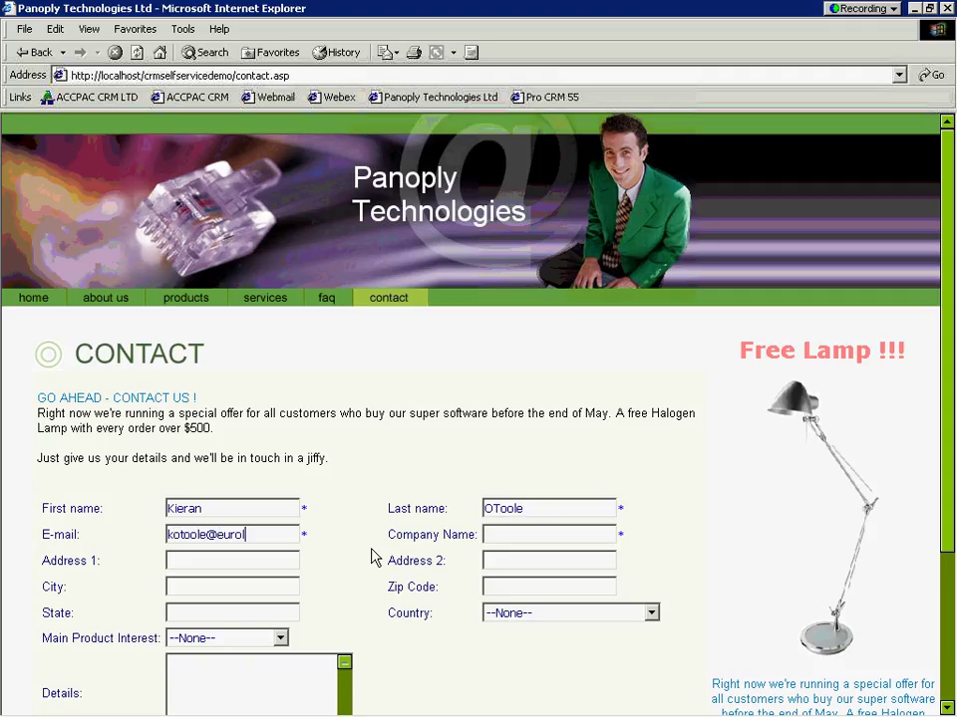
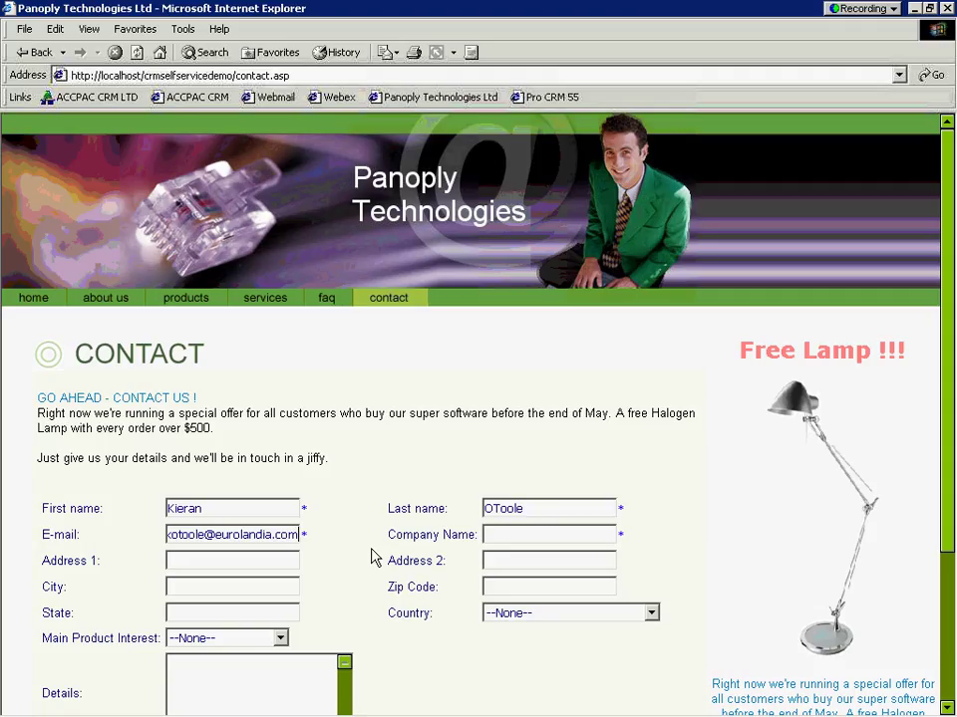
Step: Enter Eurolandia as the company name on the contact form
key(Tab)
text(Eur)
key(BackSpace)
text(urolandia)
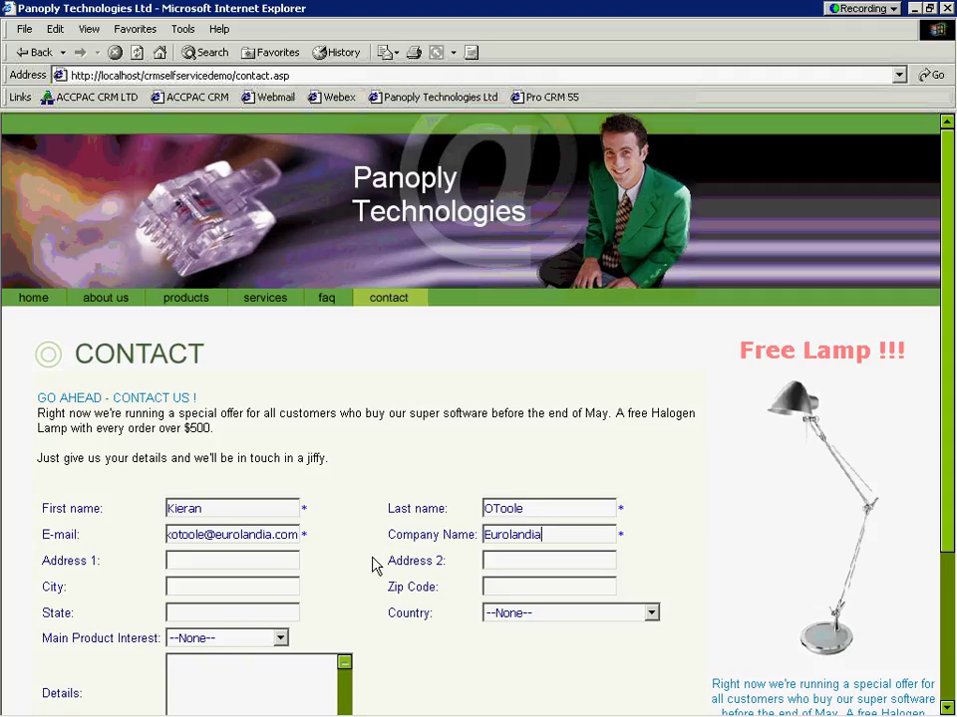
click(544, 621)
Step: Set the country to Ireland and the main product interest to TimEx 5 Enterprise
key(i)
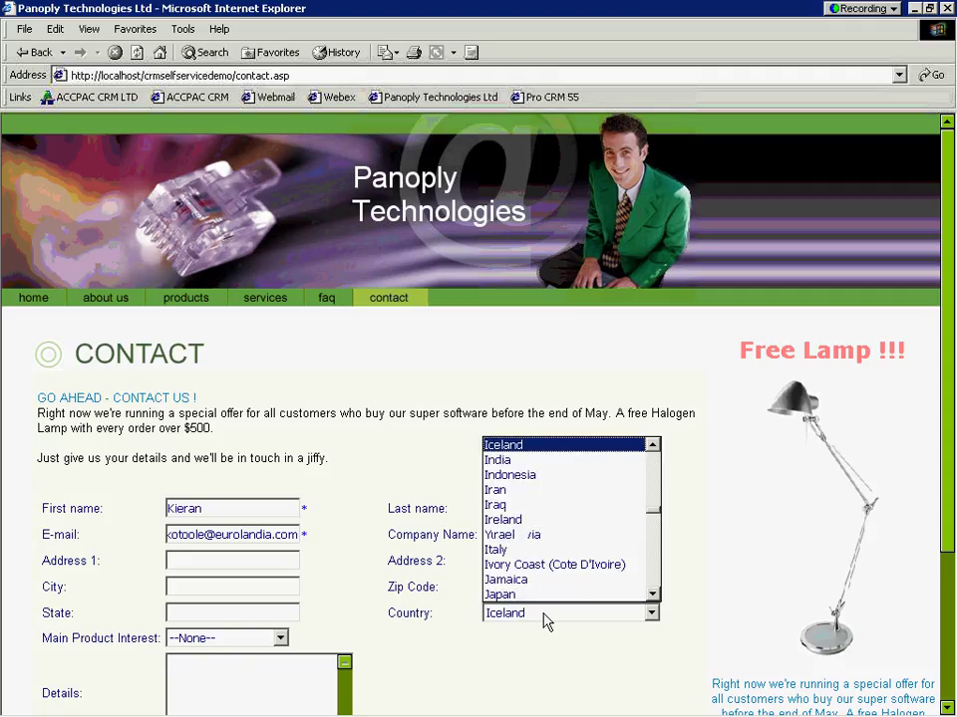
key(Down)
key(Down)
key(Down)
key(Down)
key(Down)
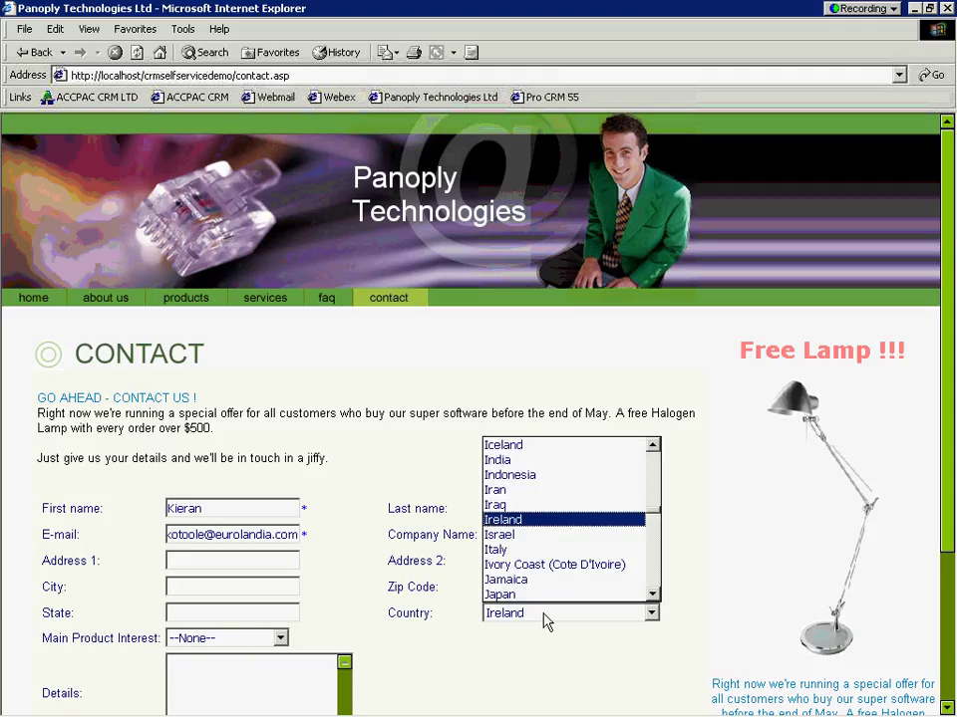
key(Return)
key(Tab)
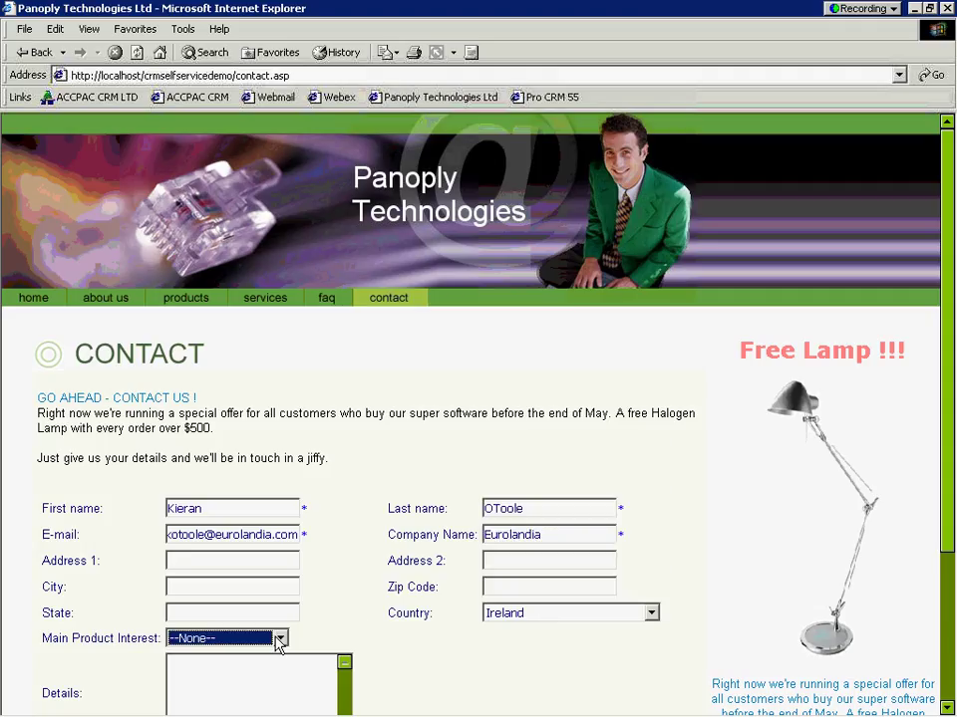
click(280, 639)
click(255, 561)
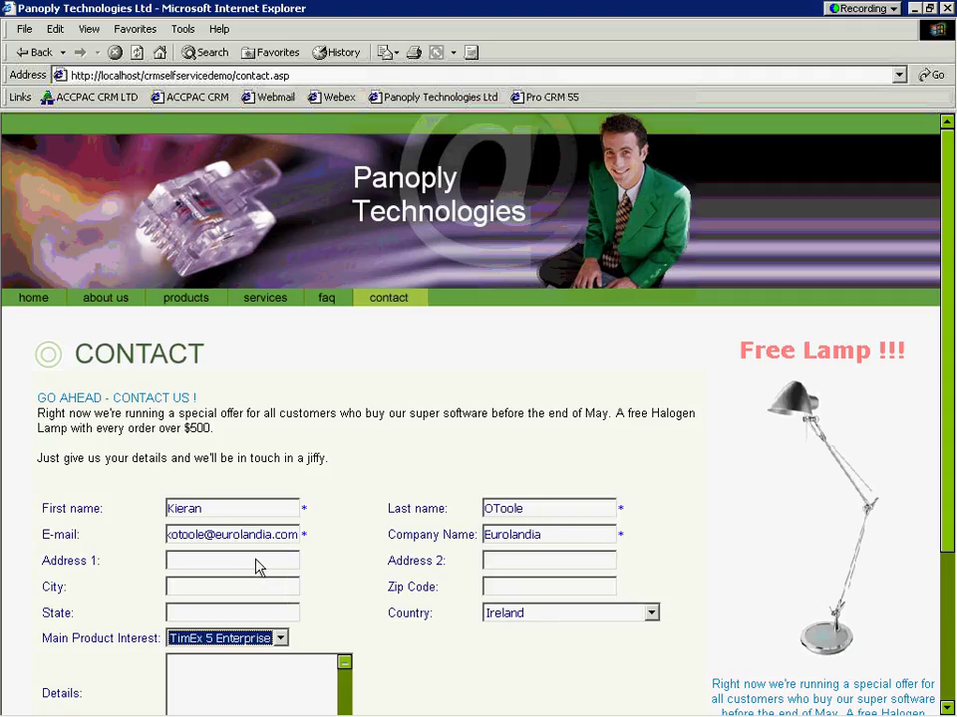
Step: Add the Details note 'interested in software b ut gotta have that lamp!' and submit the form
click(254, 659)
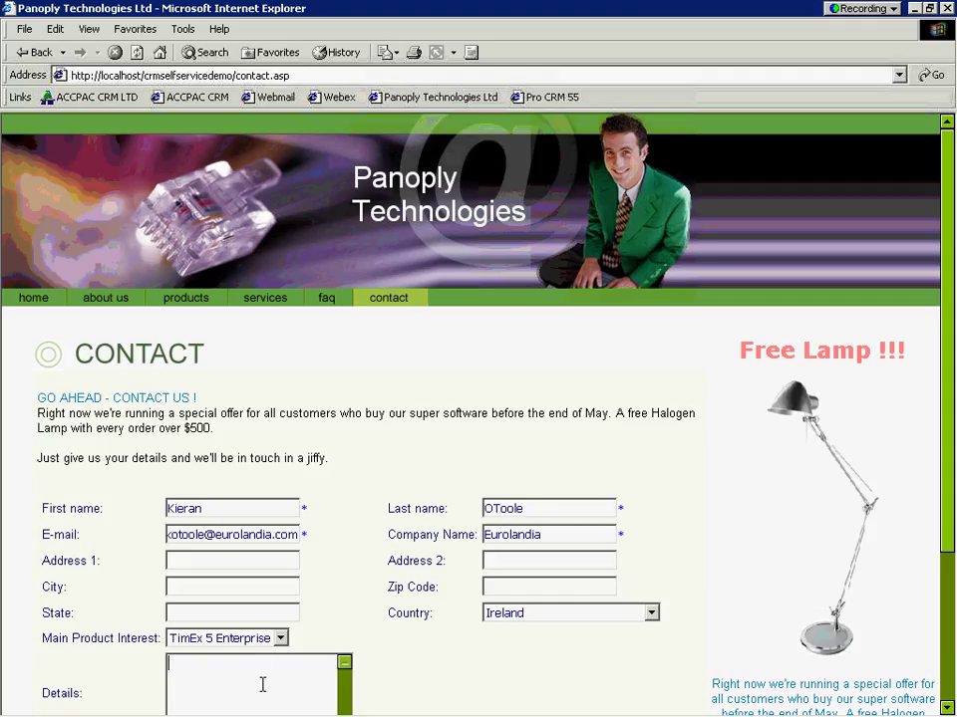
text(interested in software b u)
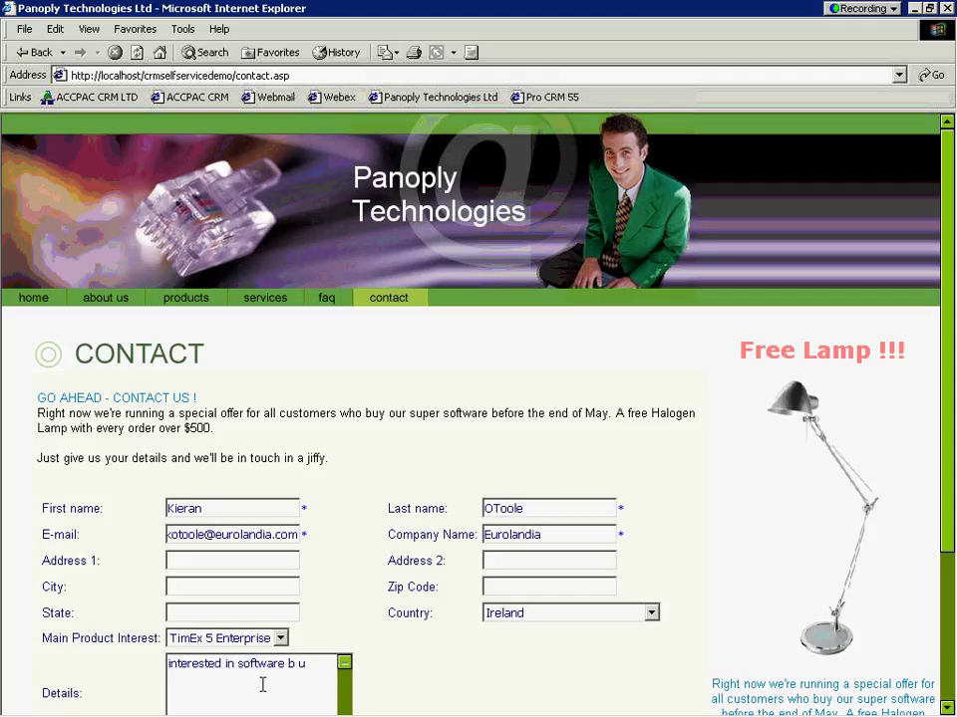
text(t gotta have that lamp!)
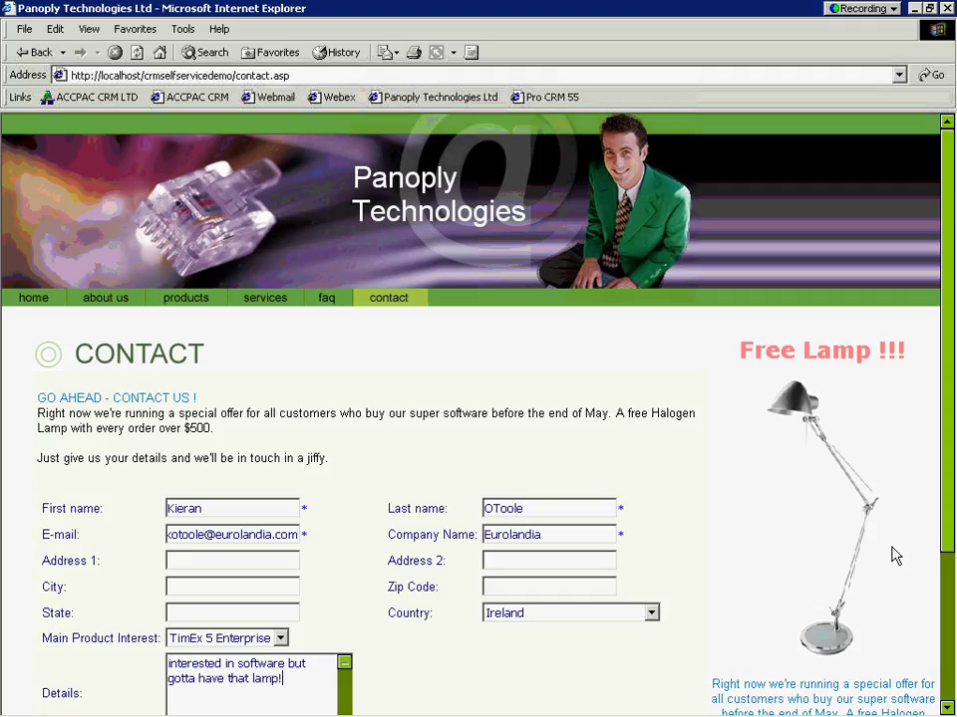
drag(941, 538, 941, 634)
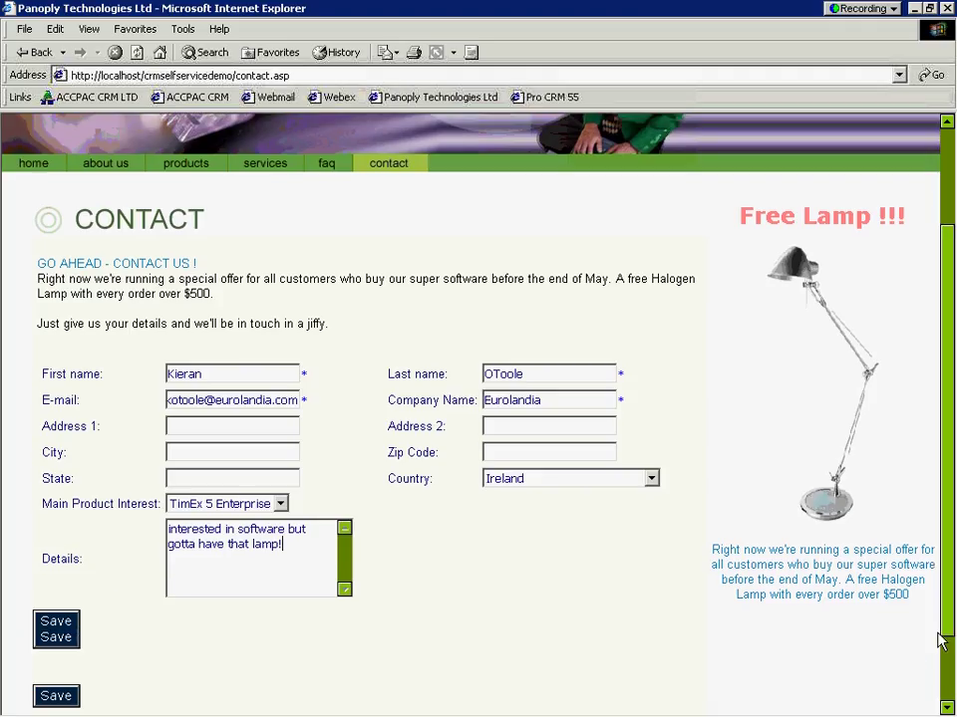
click(50, 623)
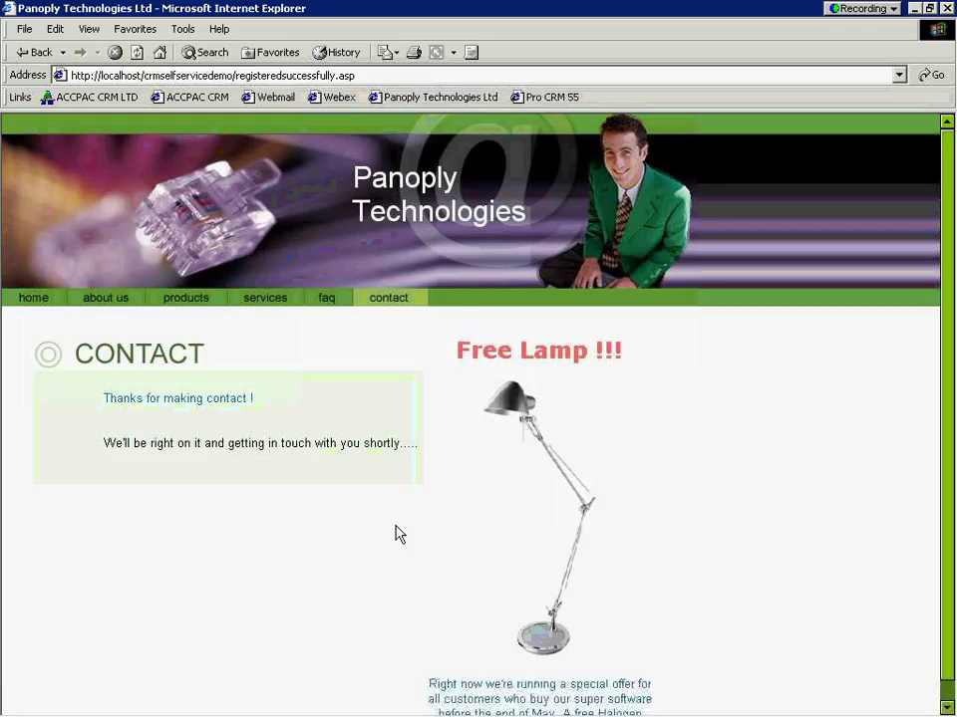
Step: Return to ACCPAC CRM to see the new-lead notification on the Lamp Promotion summary
mouse_move(269, 709)
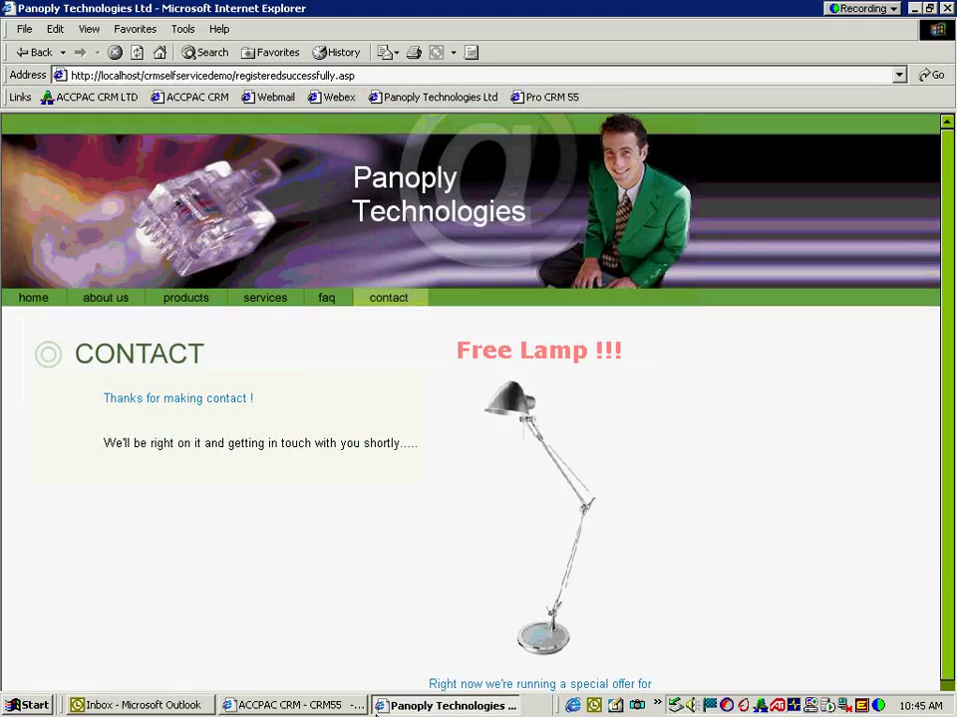
click(270, 707)
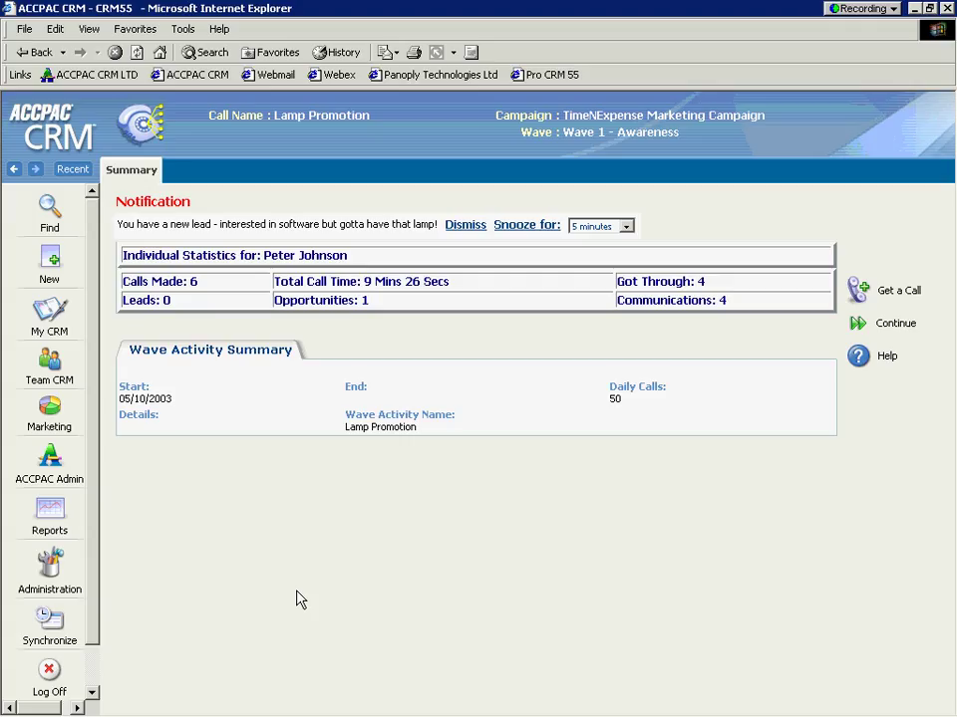
Step: Alt+Tab to the website confirmation and back to the CRM's Web Lead May 2003 record
key(alt+Tab)
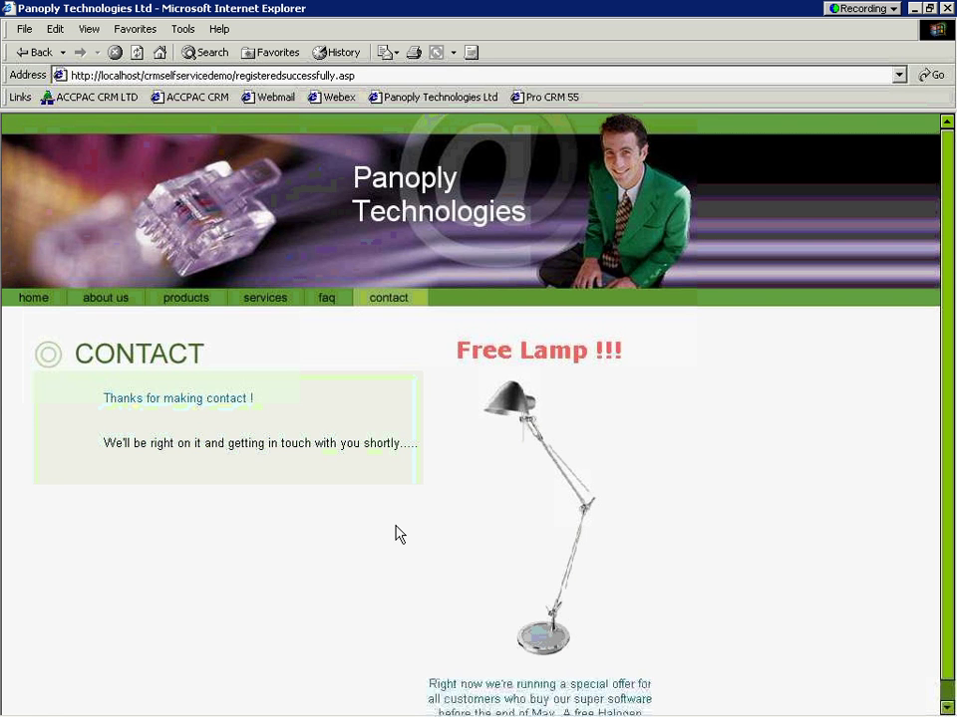
key(alt+Tab)
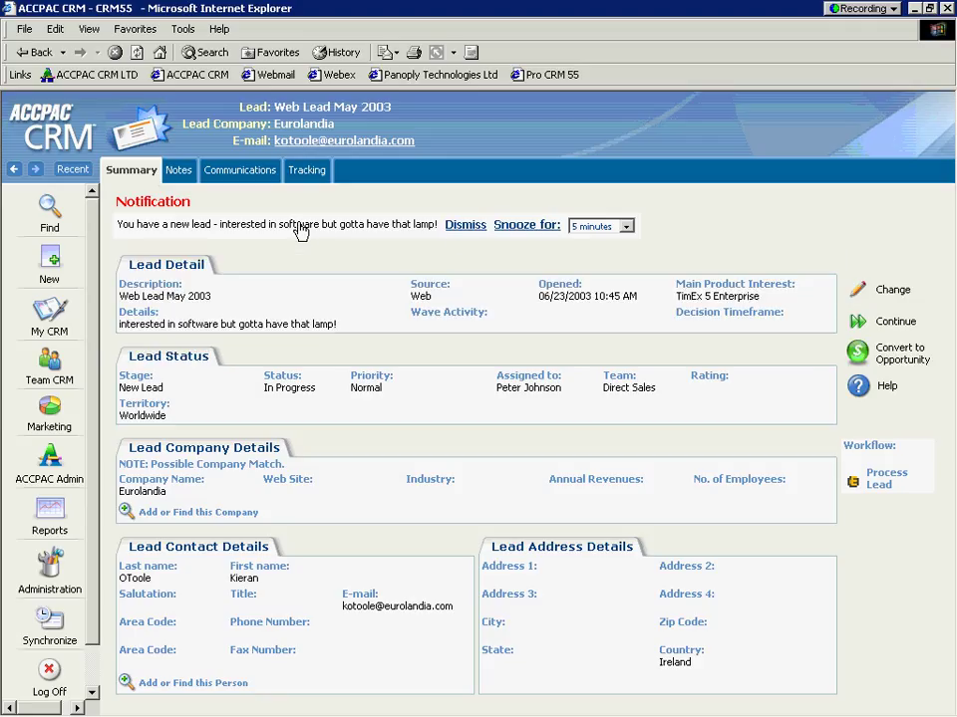
Step: Dismiss the new-lead notification and highlight the Possible Company Match note for Eurolandia
click(461, 226)
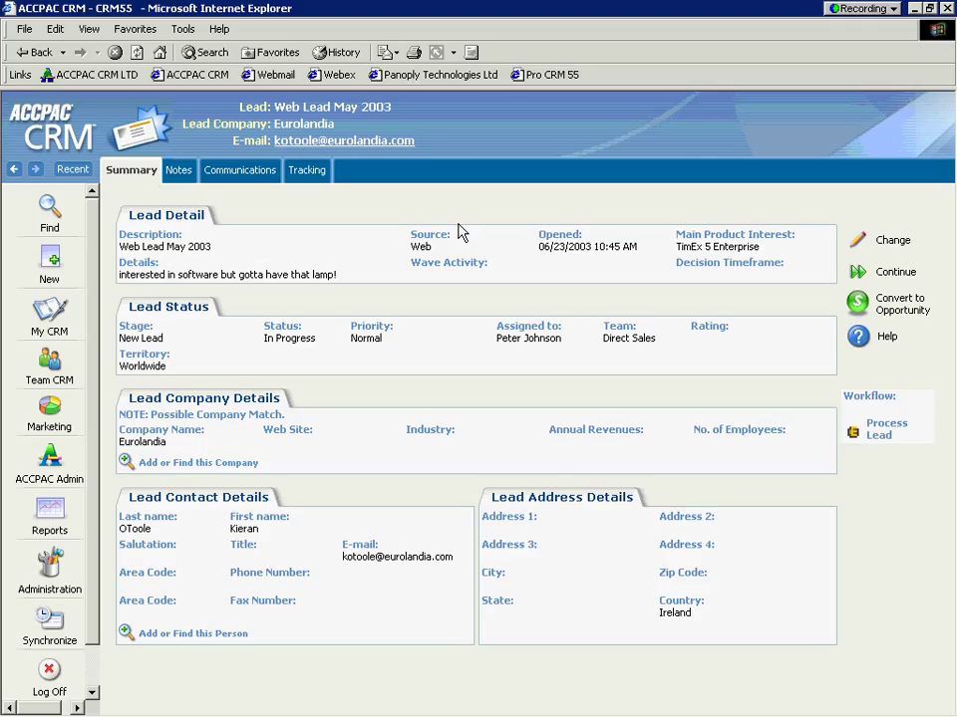
key(alt+Tab)
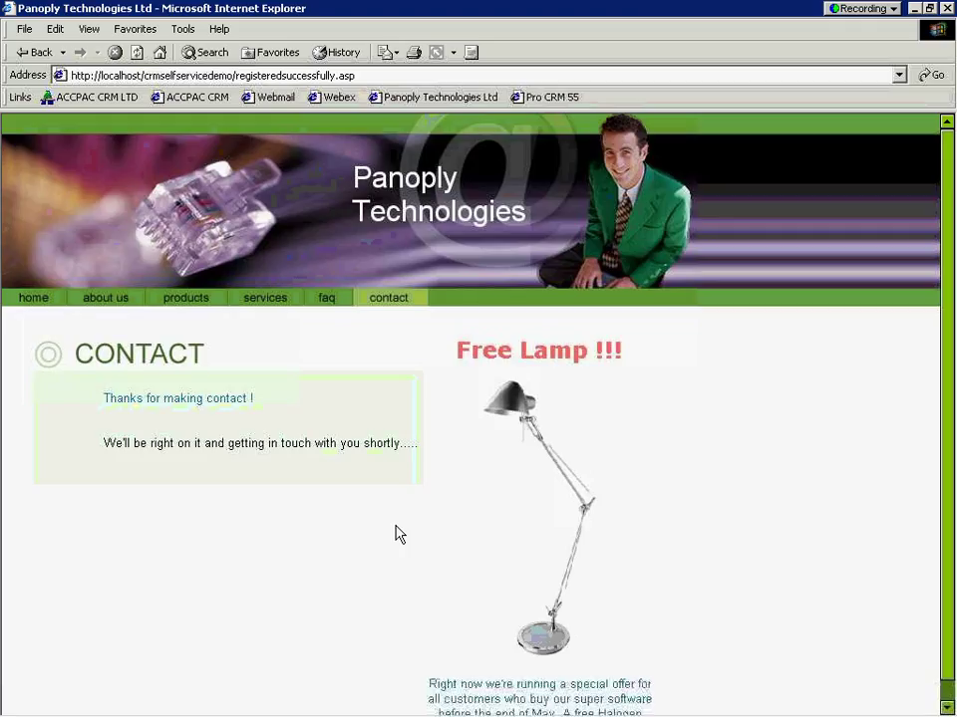
key(alt+Tab)
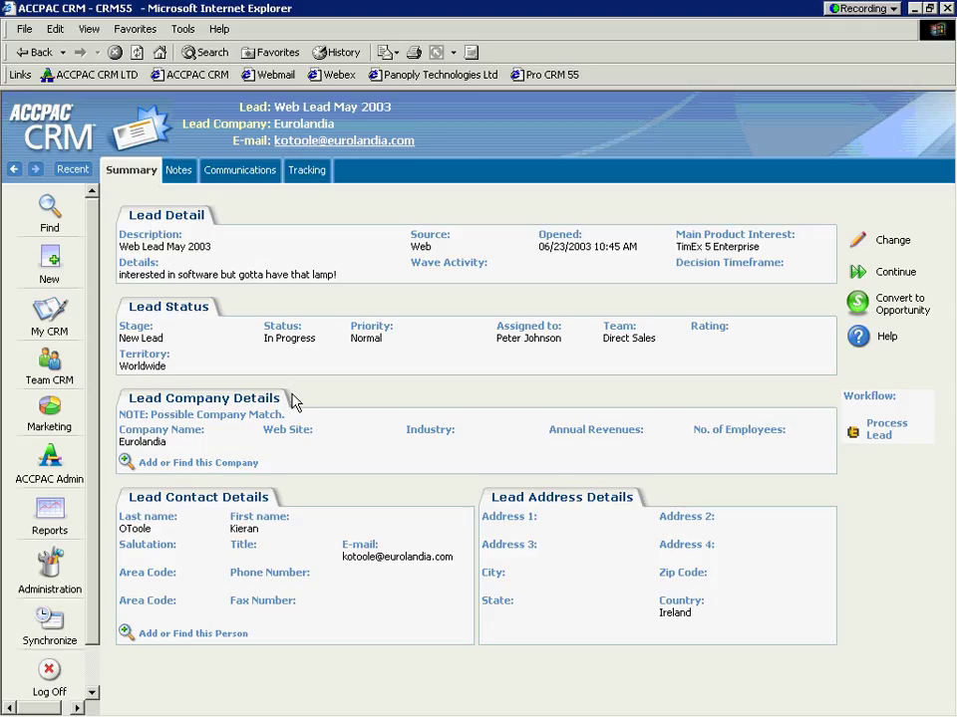
drag(293, 417, 123, 428)
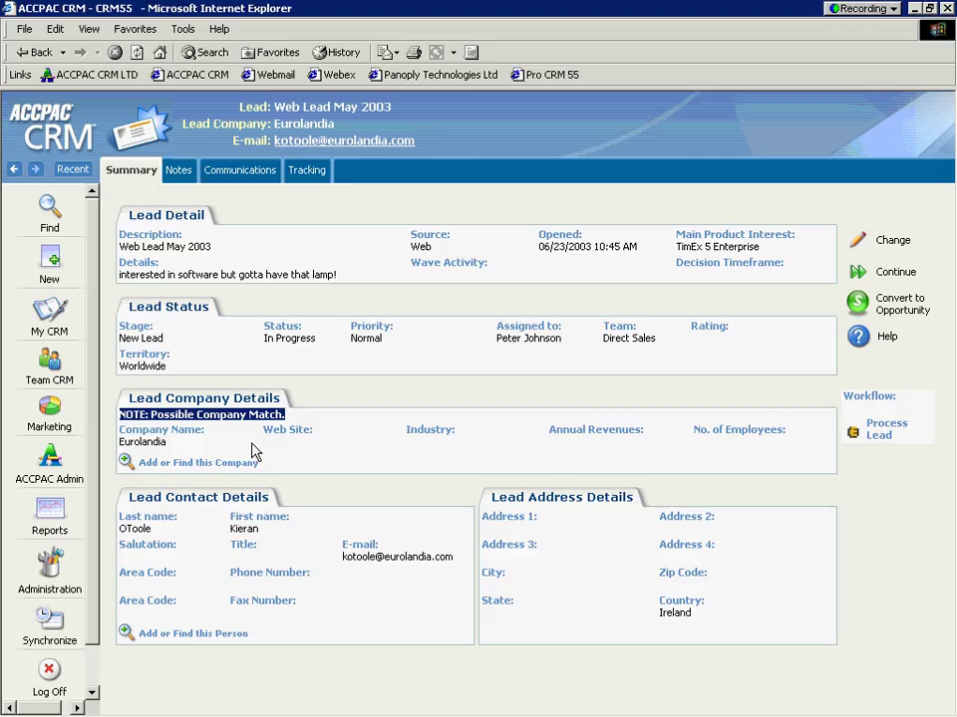
Step: Find the existing Eurolandia company via Add or Find this Company and select it for the lead
click(125, 462)
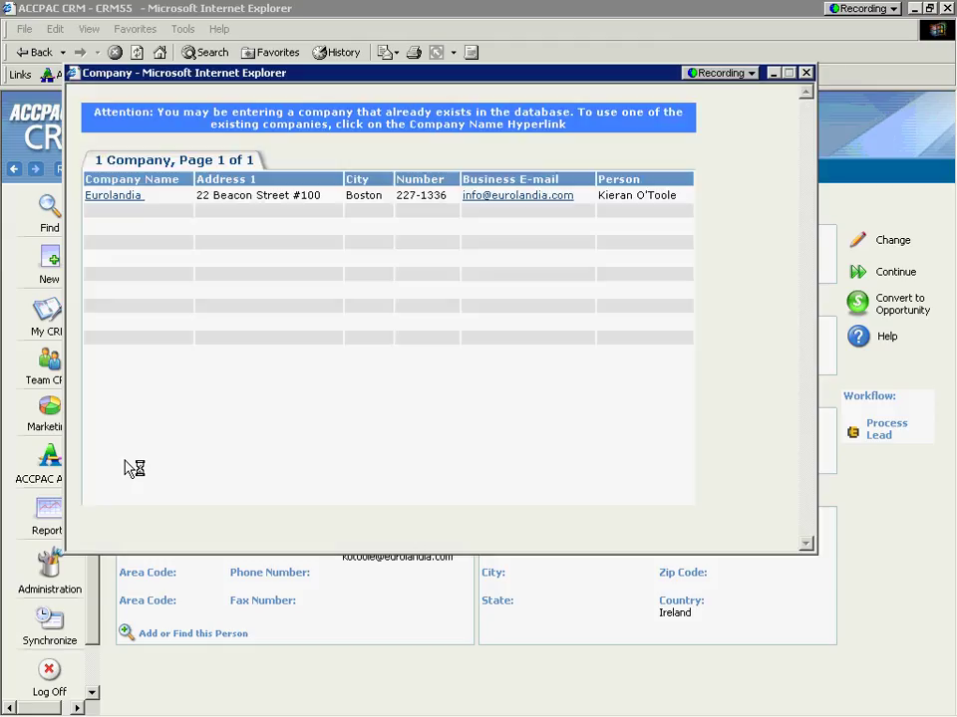
click(112, 197)
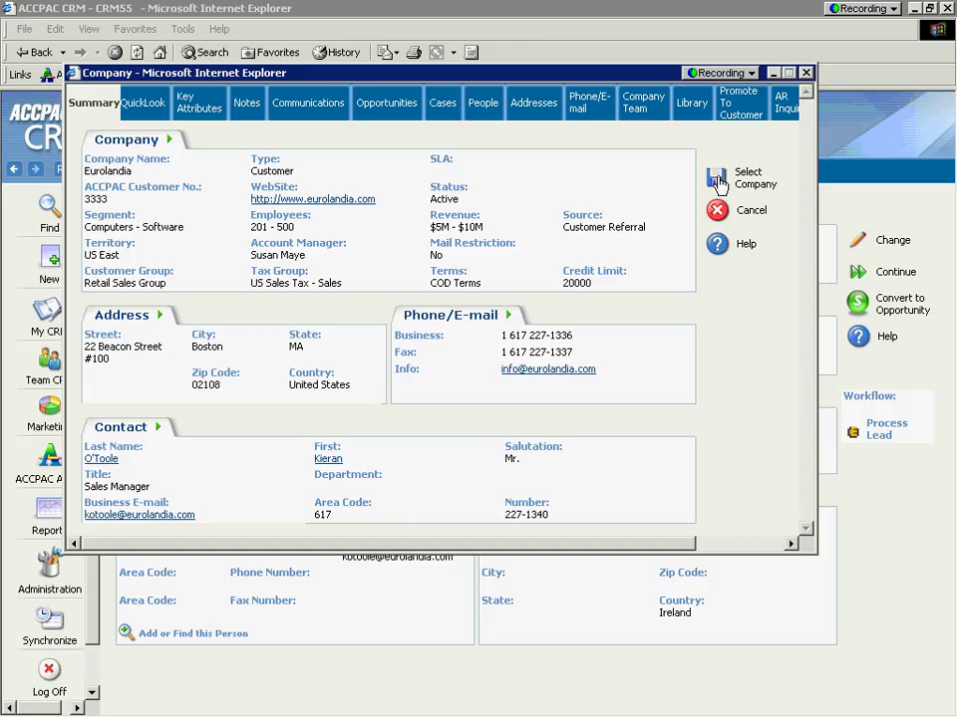
click(718, 182)
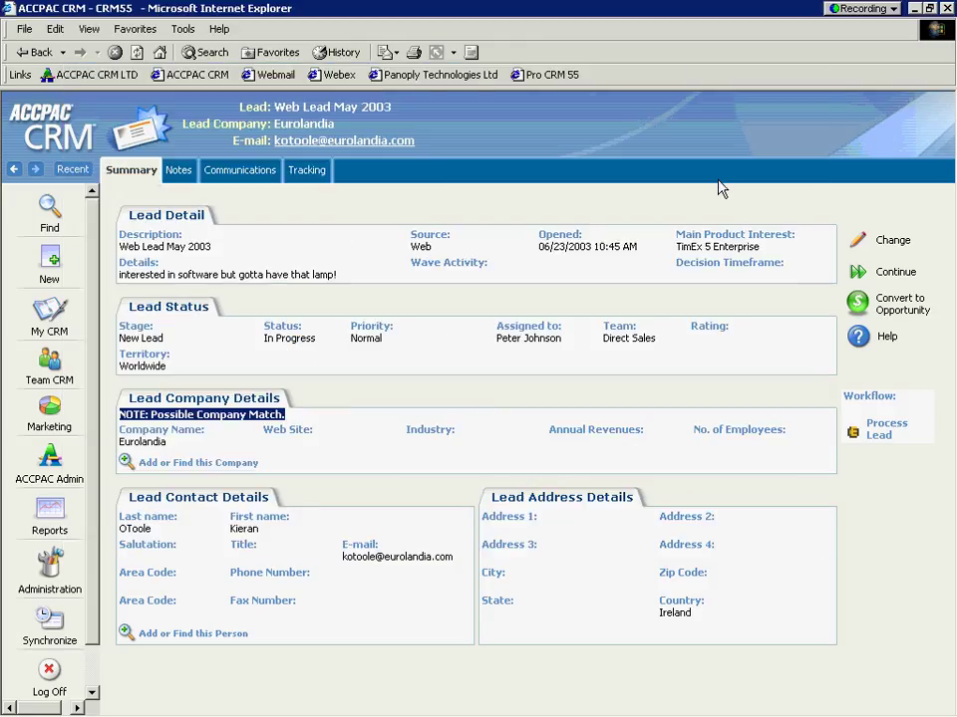
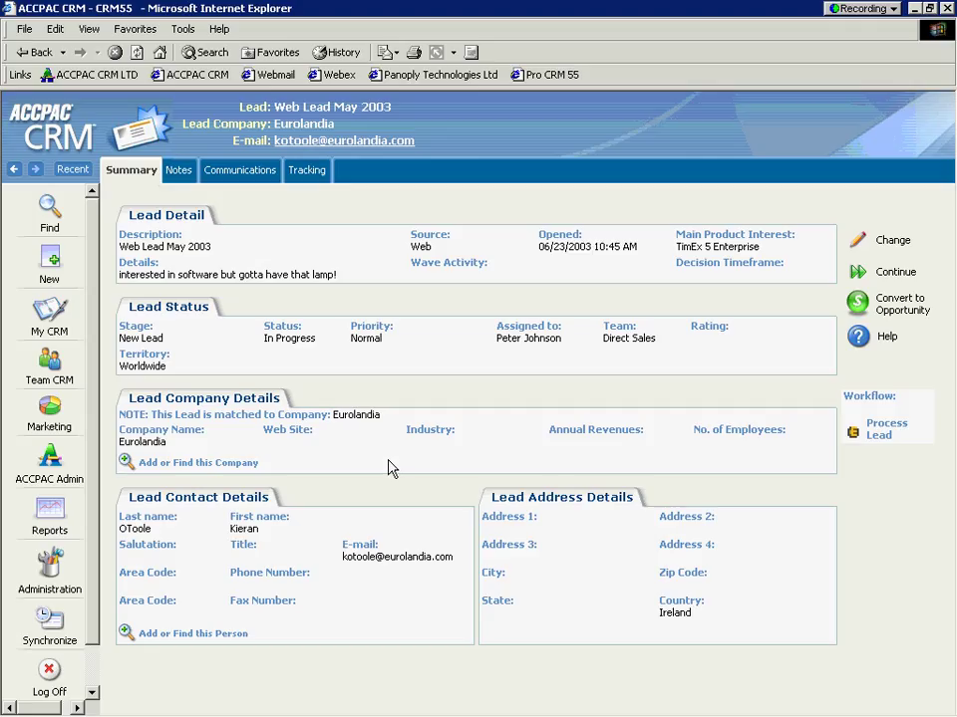
Step: Convert the Eurolandia lead to an opportunity with its contact, described as 'Lamp Promotion'
click(857, 303)
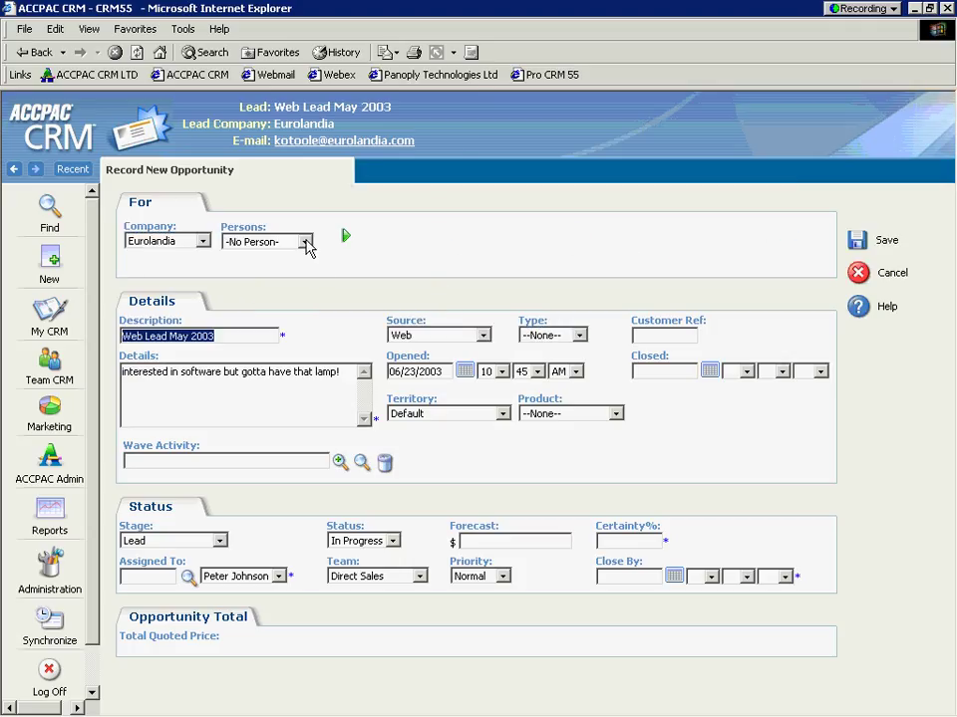
click(305, 241)
click(291, 272)
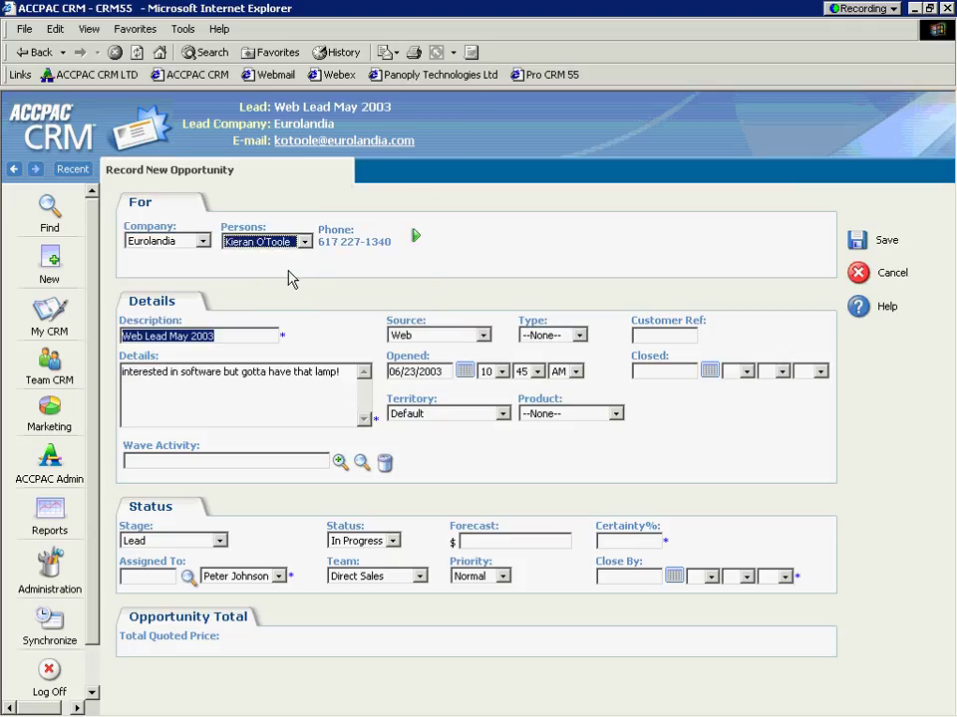
click(267, 331)
drag(243, 333, 120, 335)
key(BackSpace)
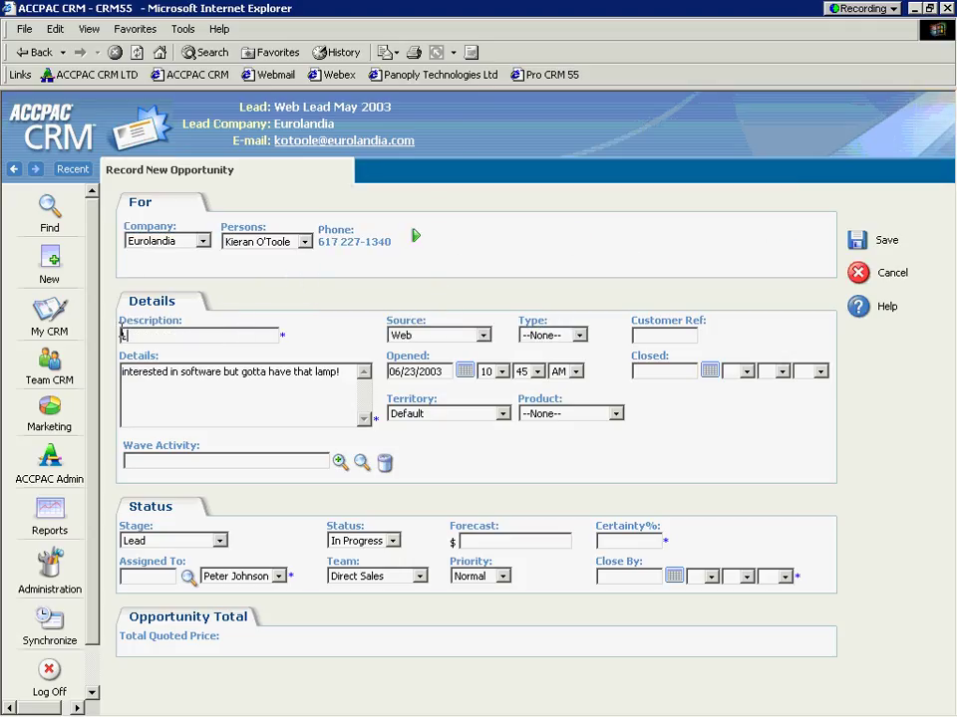
text(Lamp Promotion)
key(Tab)
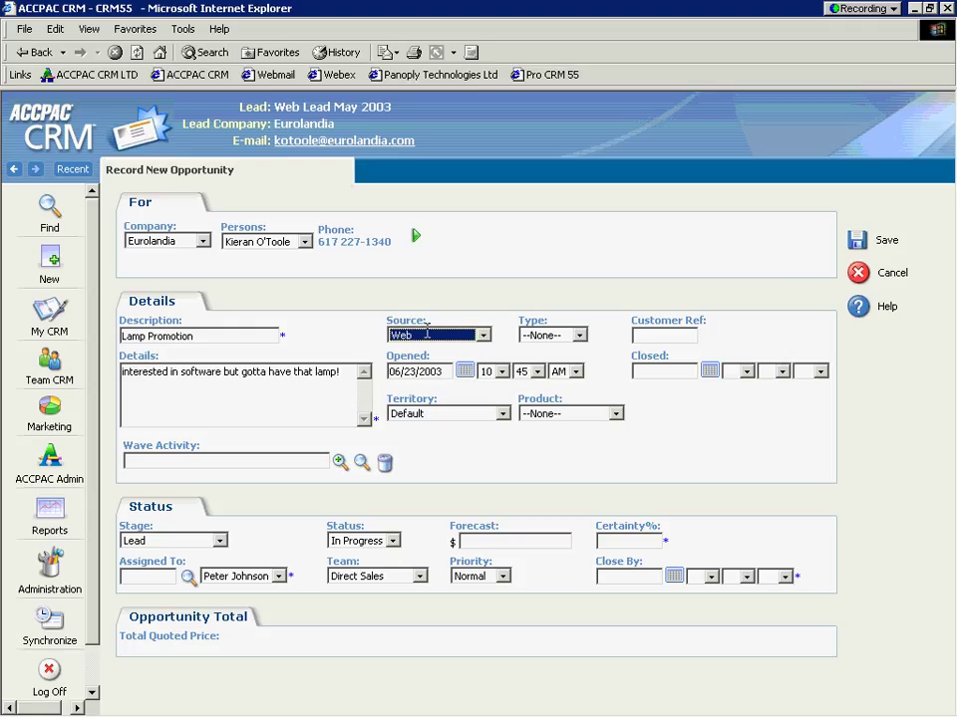
Step: Set type Mix, keep territory Default, and choose product TimEx 5 Enterprise
click(578, 334)
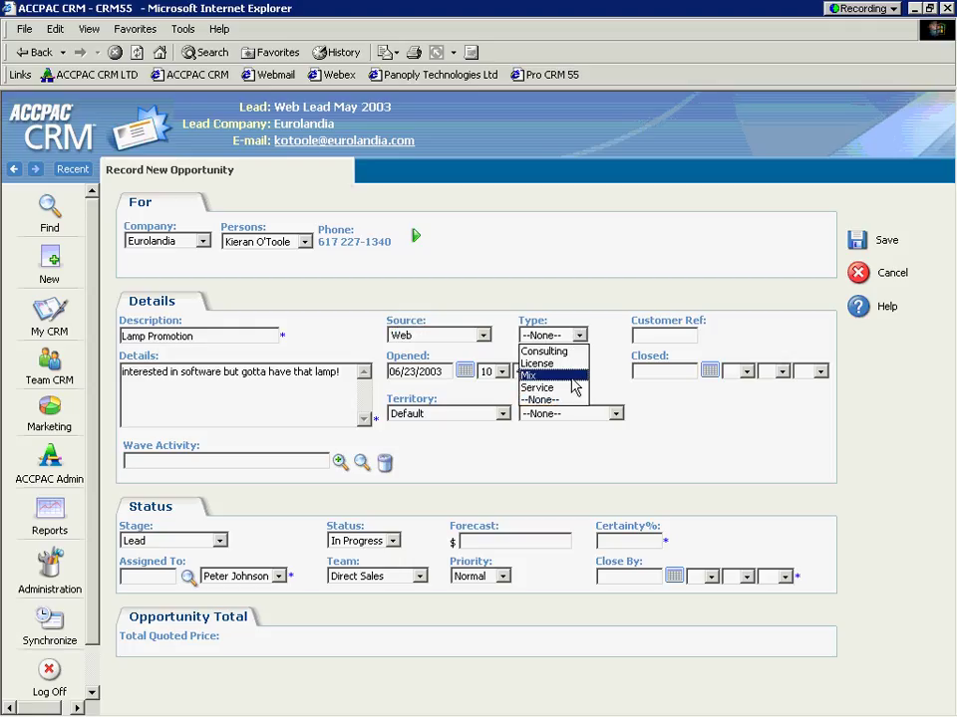
click(573, 379)
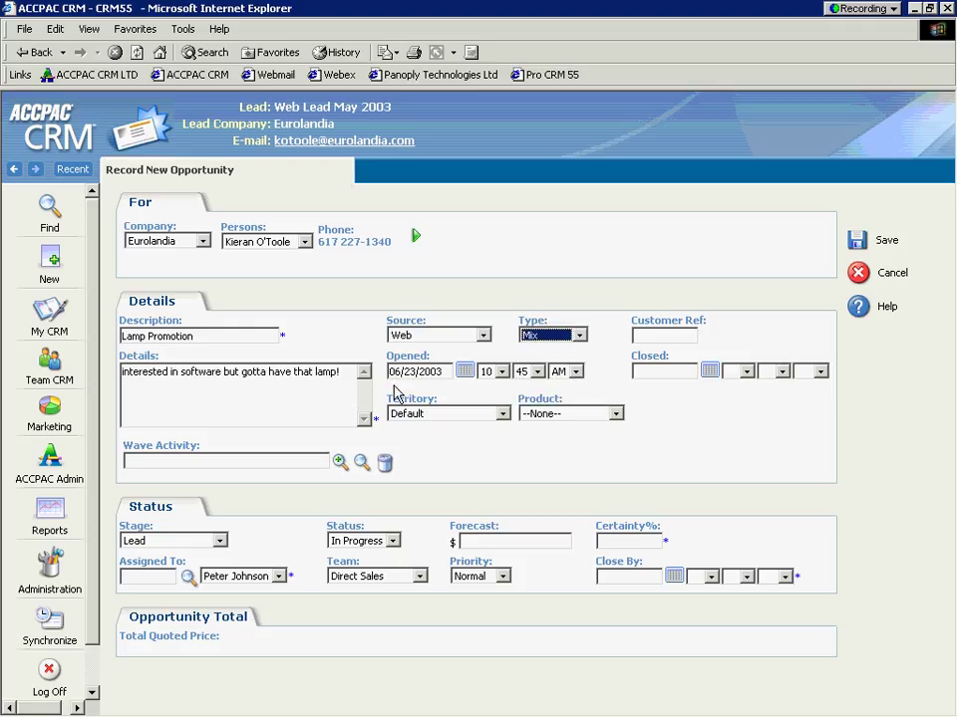
click(503, 414)
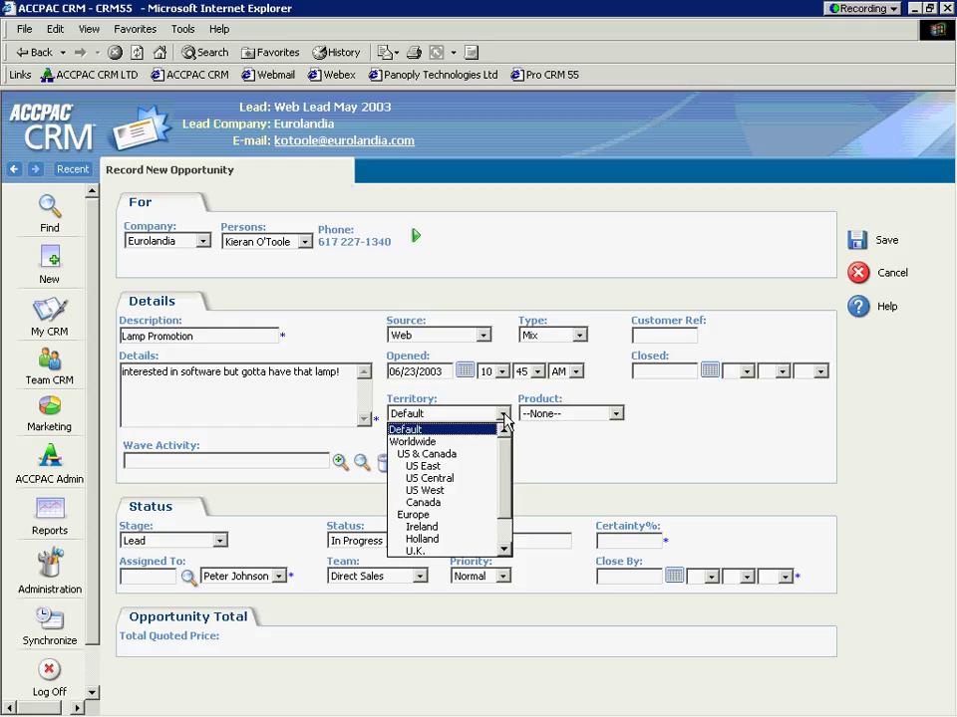
click(503, 419)
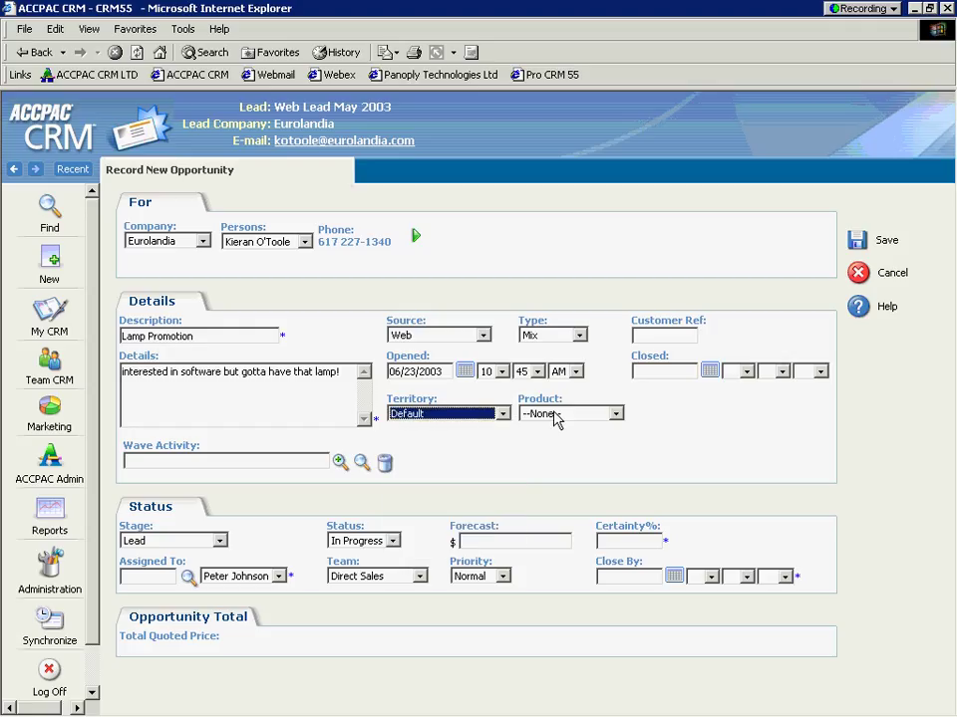
click(555, 419)
click(559, 443)
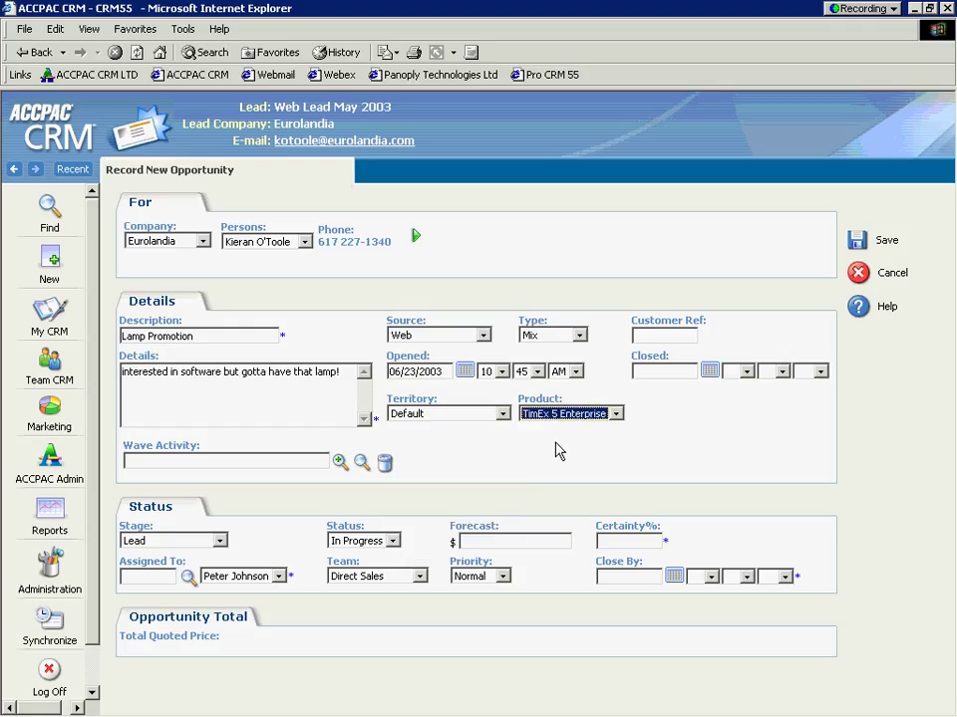
click(559, 451)
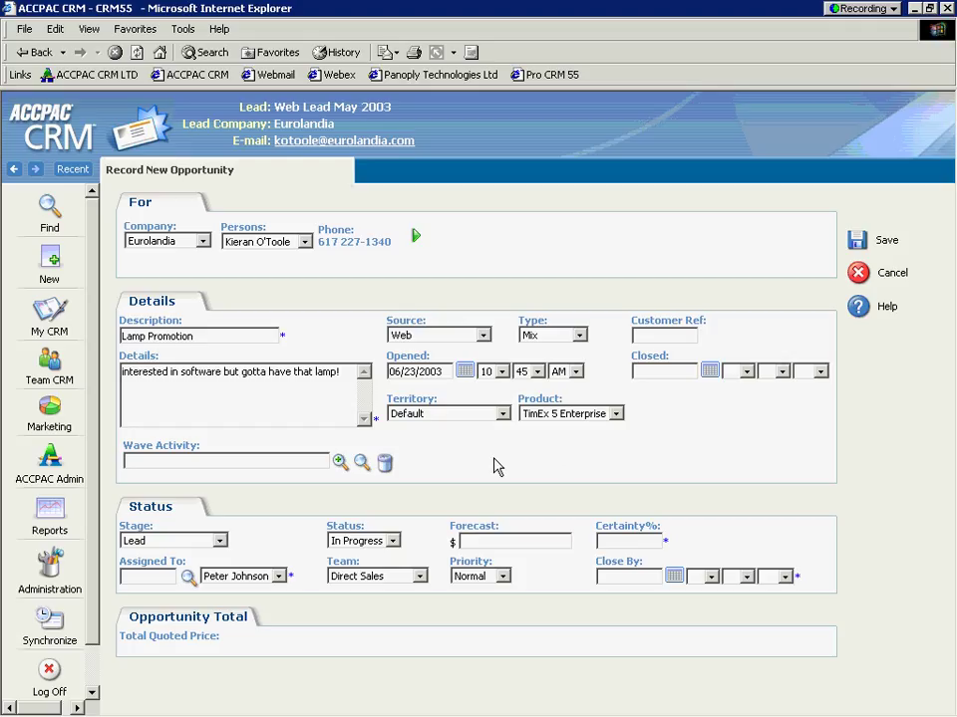
Step: Choose Lamp Promotion from the Wave Activity pick list and highlight the linked text
click(339, 464)
click(303, 524)
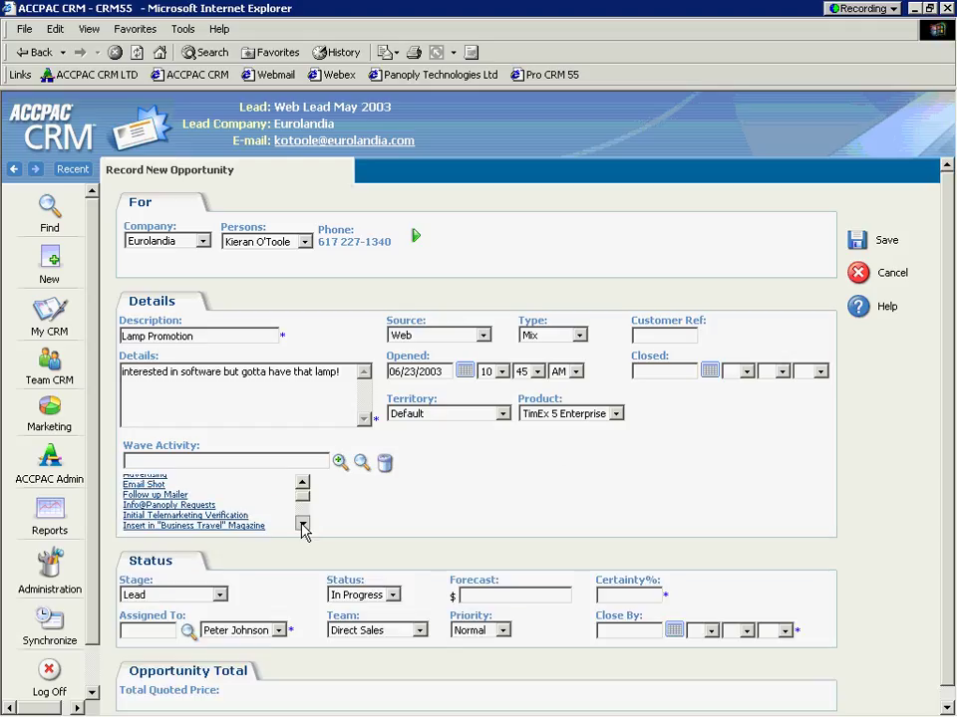
click(303, 524)
click(303, 524)
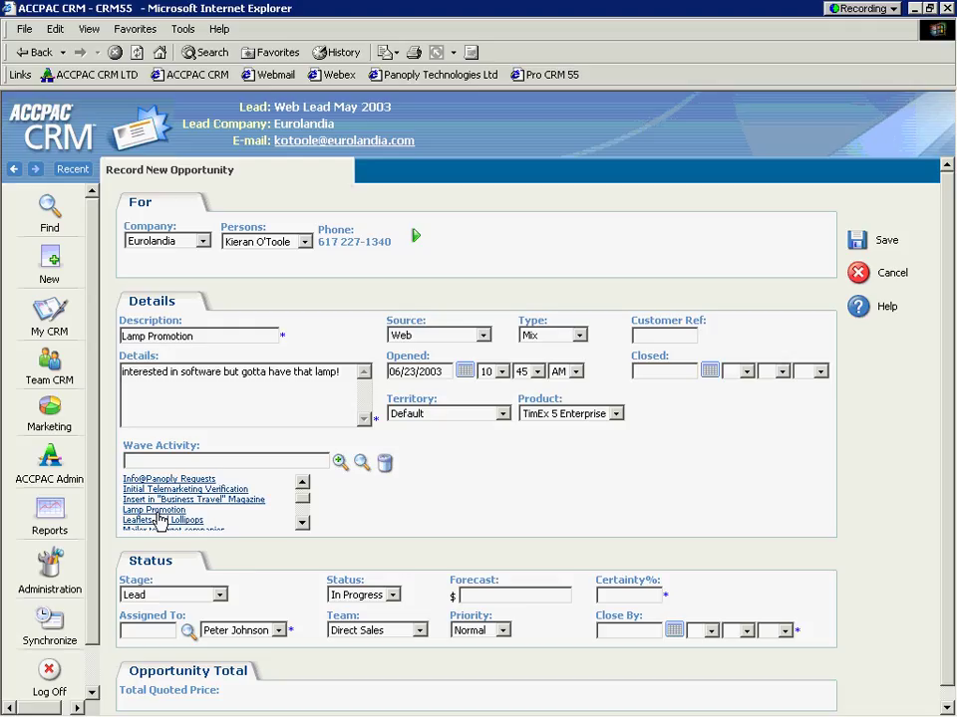
click(156, 510)
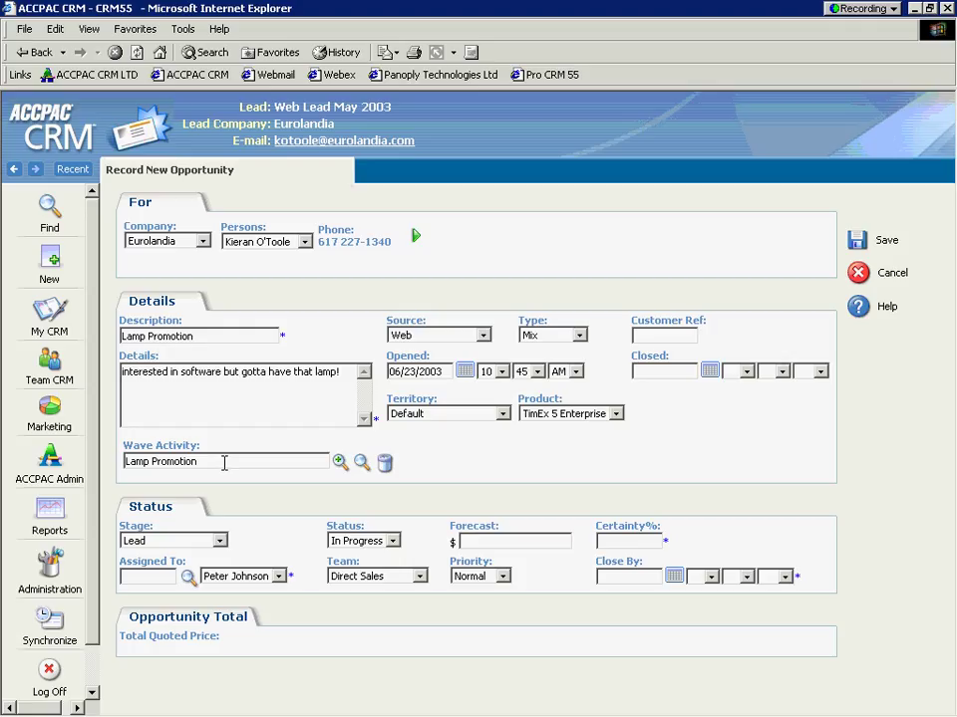
drag(224, 463, 124, 462)
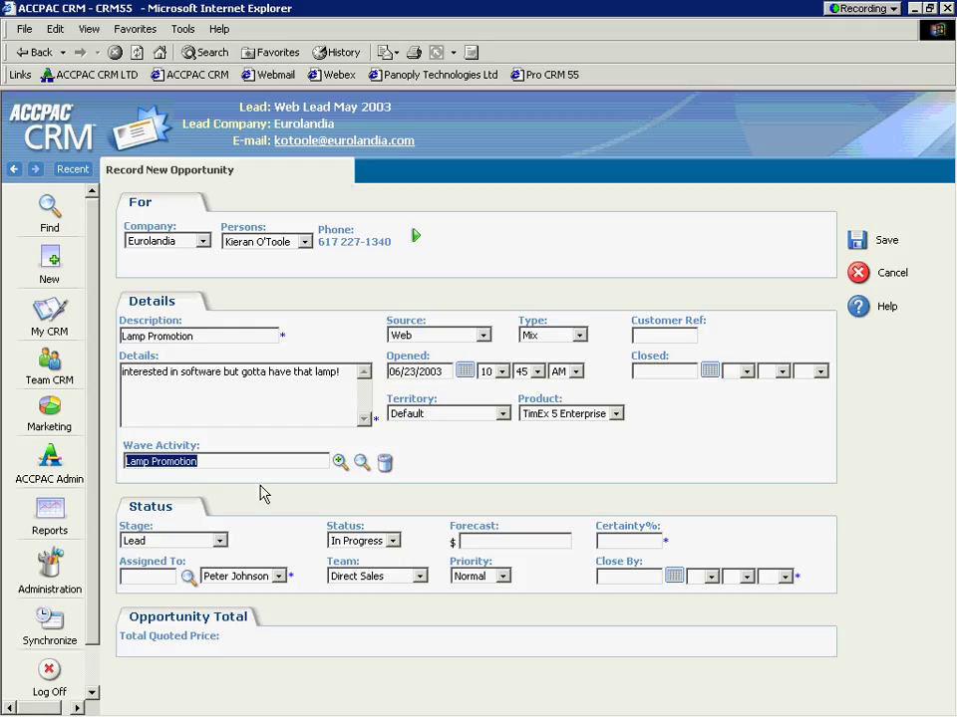
Step: Enter 0 for both Forecast and Certainty%
click(126, 523)
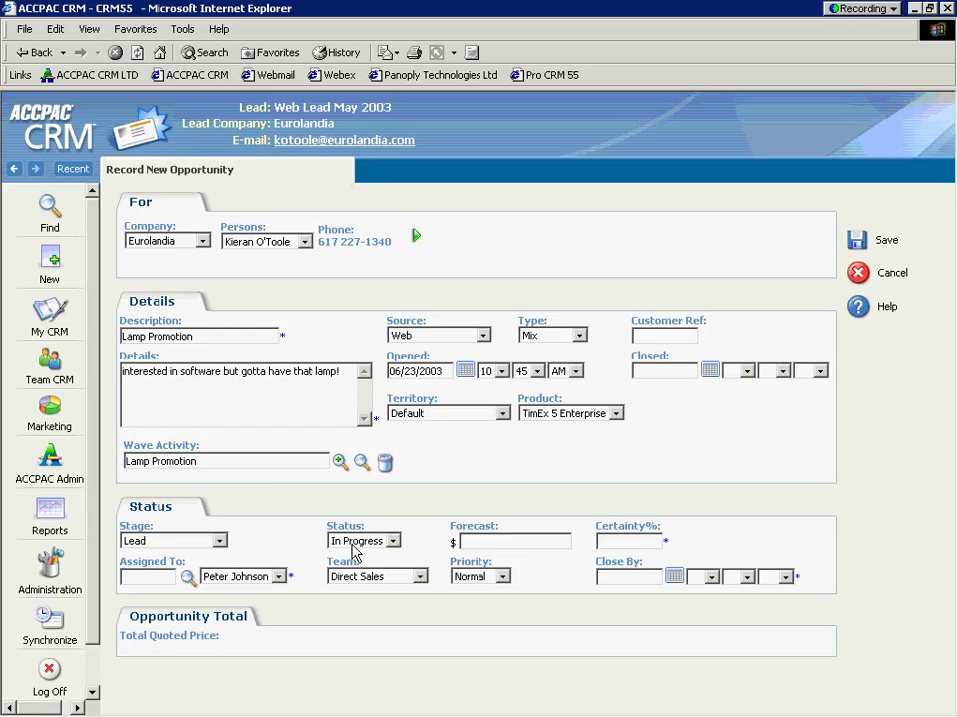
click(491, 540)
text(0)
click(636, 541)
text(0)
Step: Assign the opportunity to another sales user and set Close By to 06/30/2003
click(188, 578)
click(312, 577)
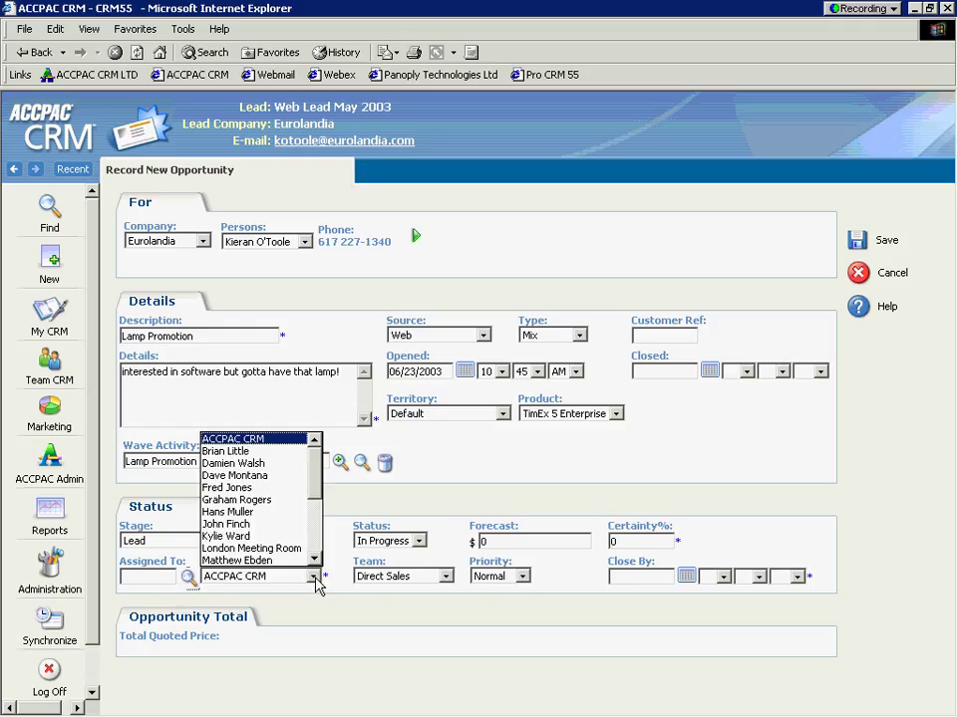
scroll(312, 498, down, 1)
scroll(312, 498, down, 1)
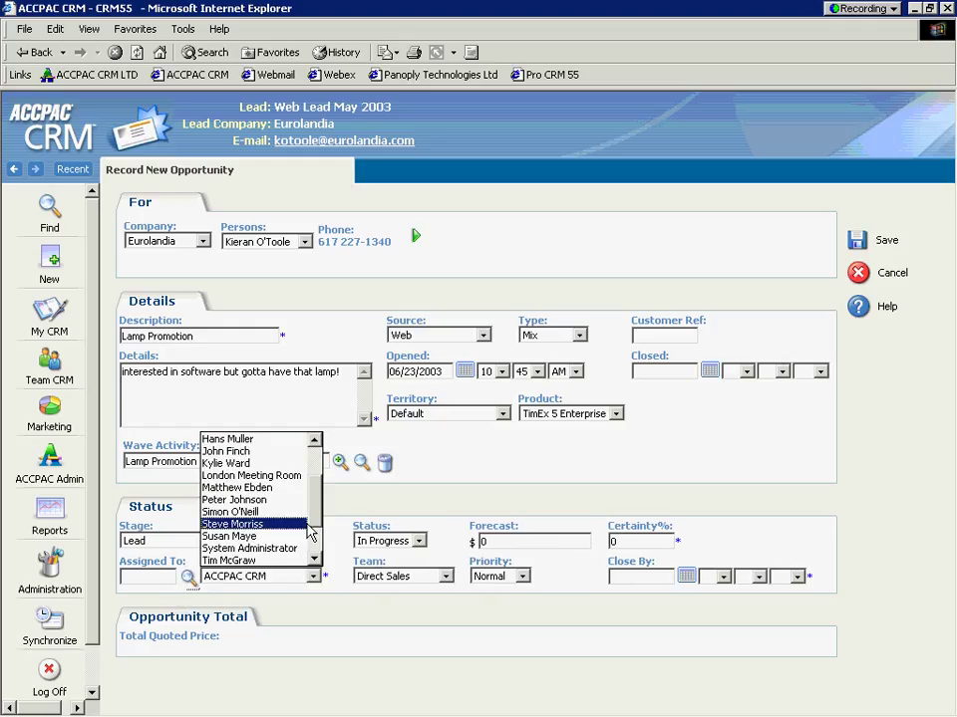
click(235, 534)
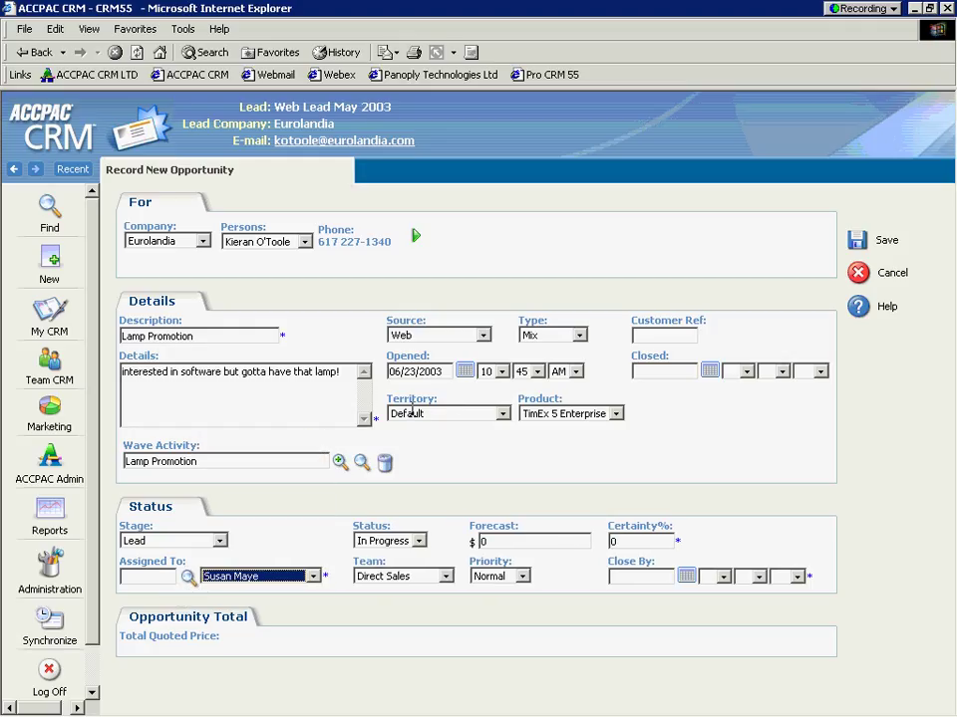
click(687, 577)
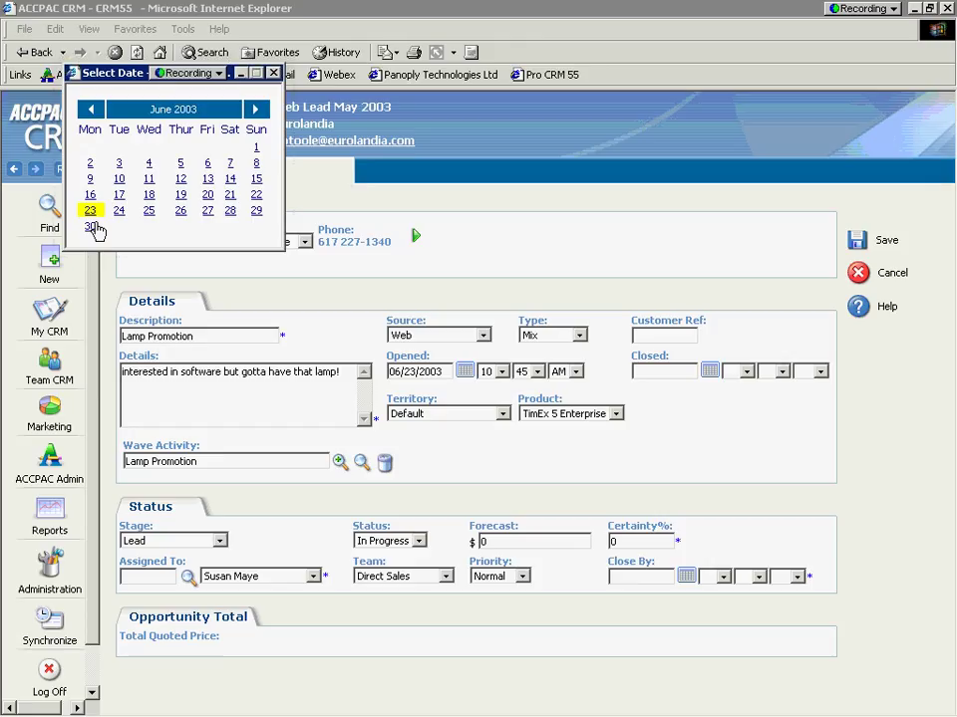
click(90, 230)
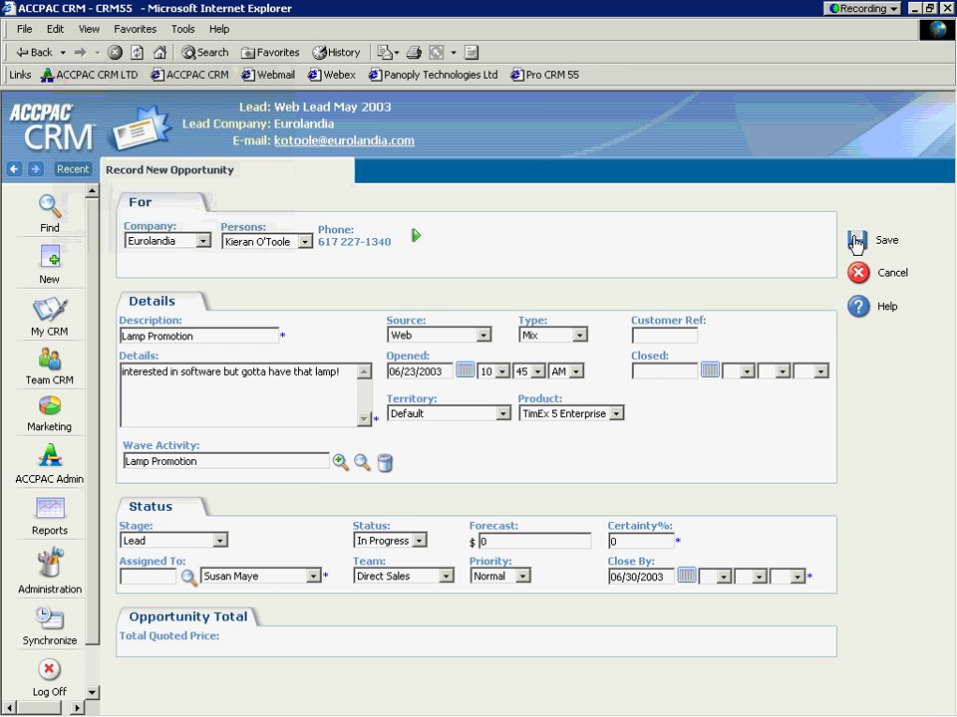
Step: Save the Lamp Promotion opportunity and view its empty Communications list
click(855, 245)
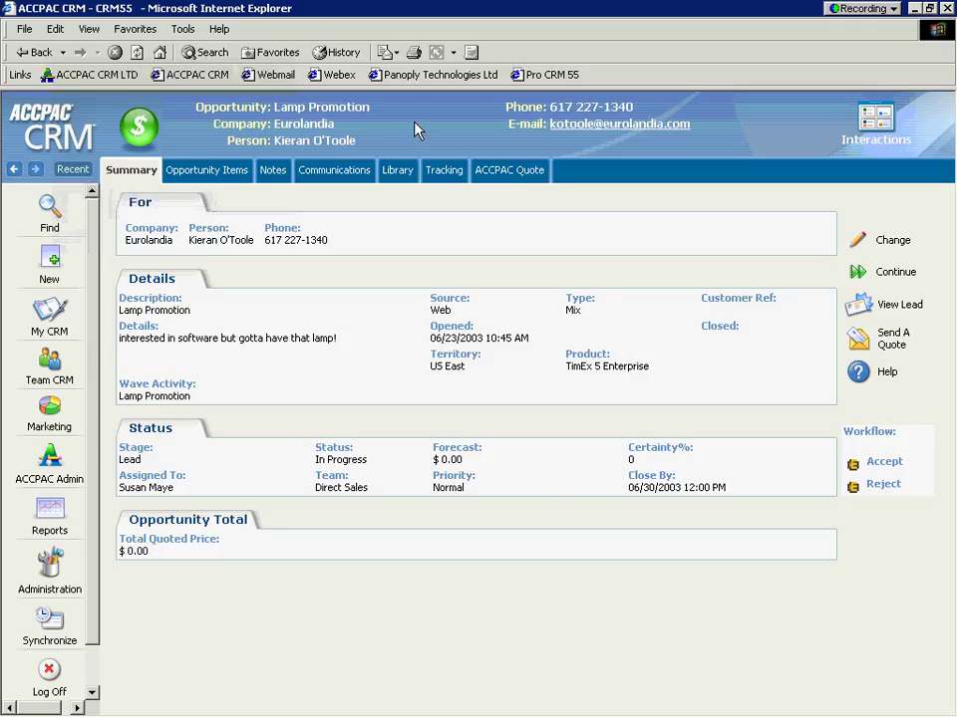
drag(385, 115, 322, 147)
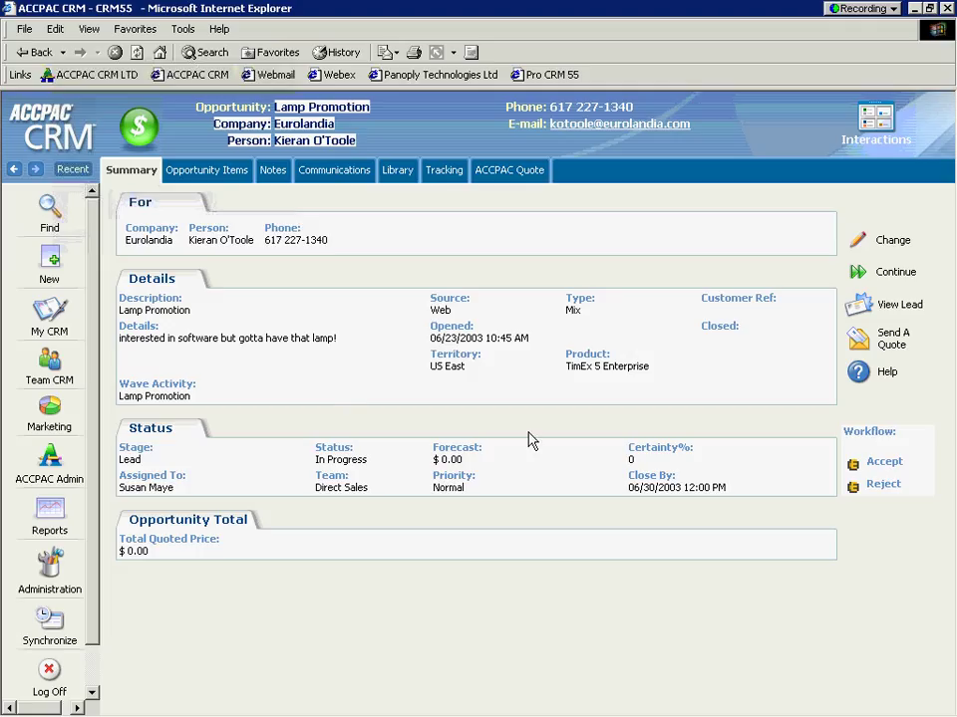
click(331, 176)
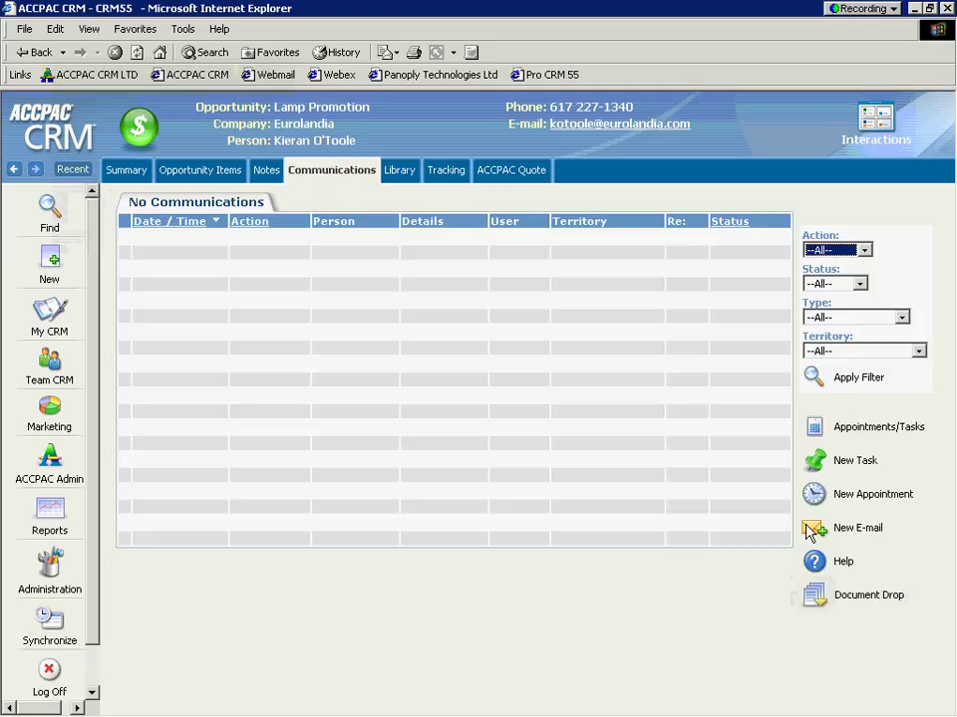
Step: Create a to-do task with a 'Call customer asap...' note and a 0-minute onscreen reminder
click(817, 464)
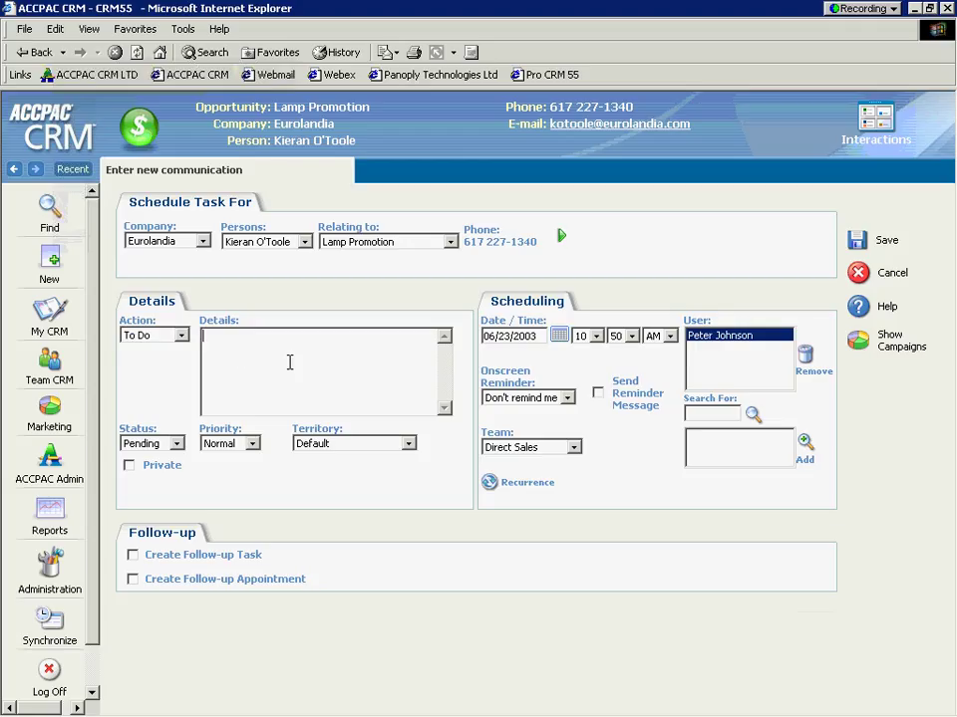
text(Call customer asa)
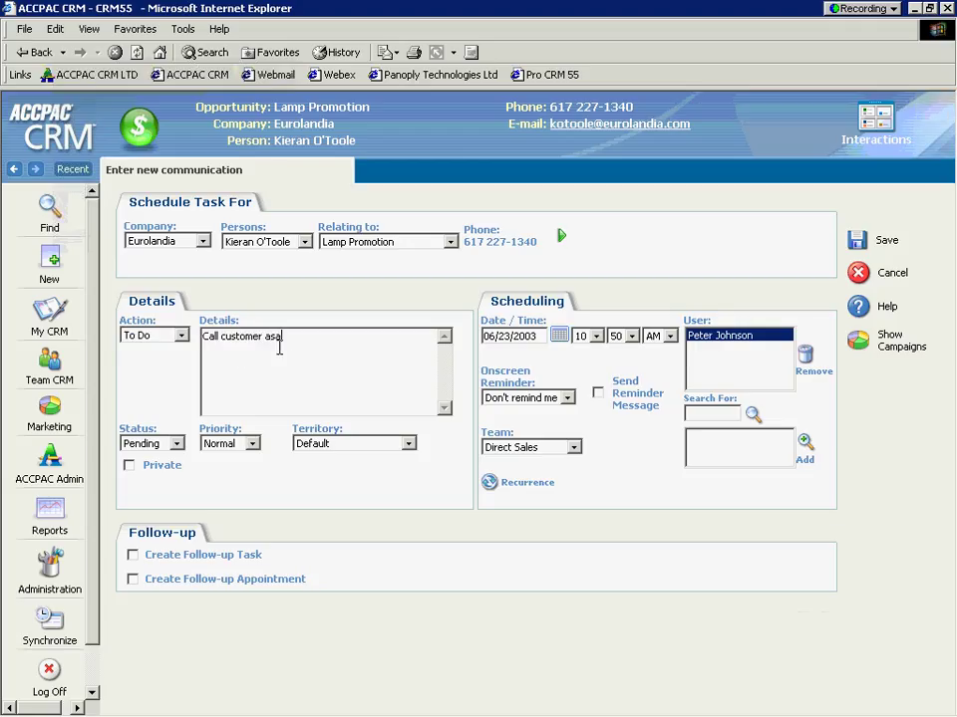
text(p was on the call list and t)
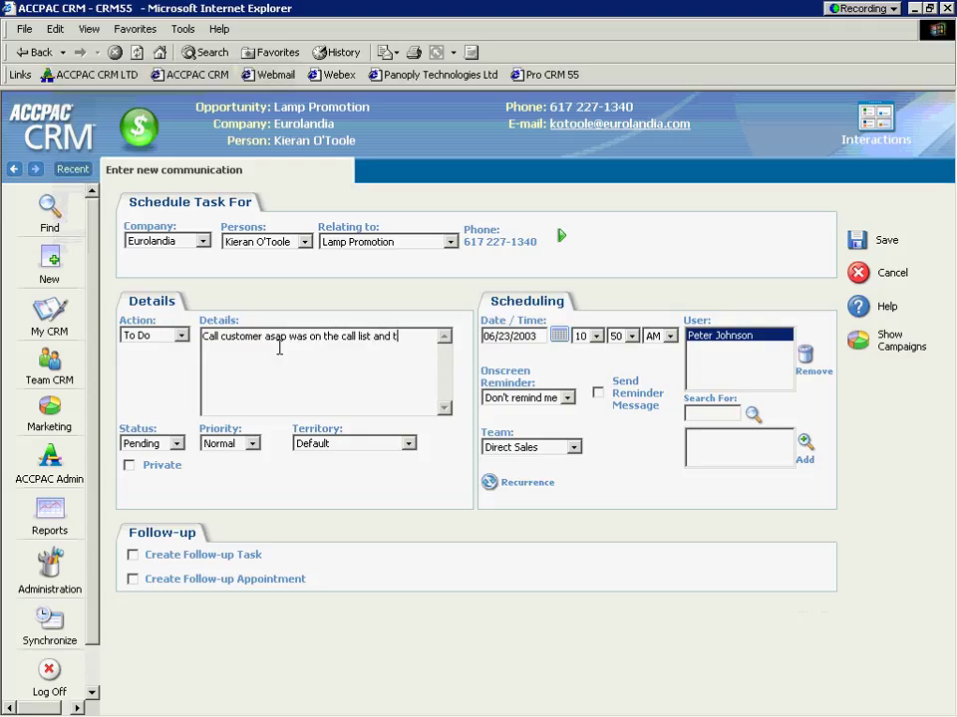
text(hen went right to the website,)
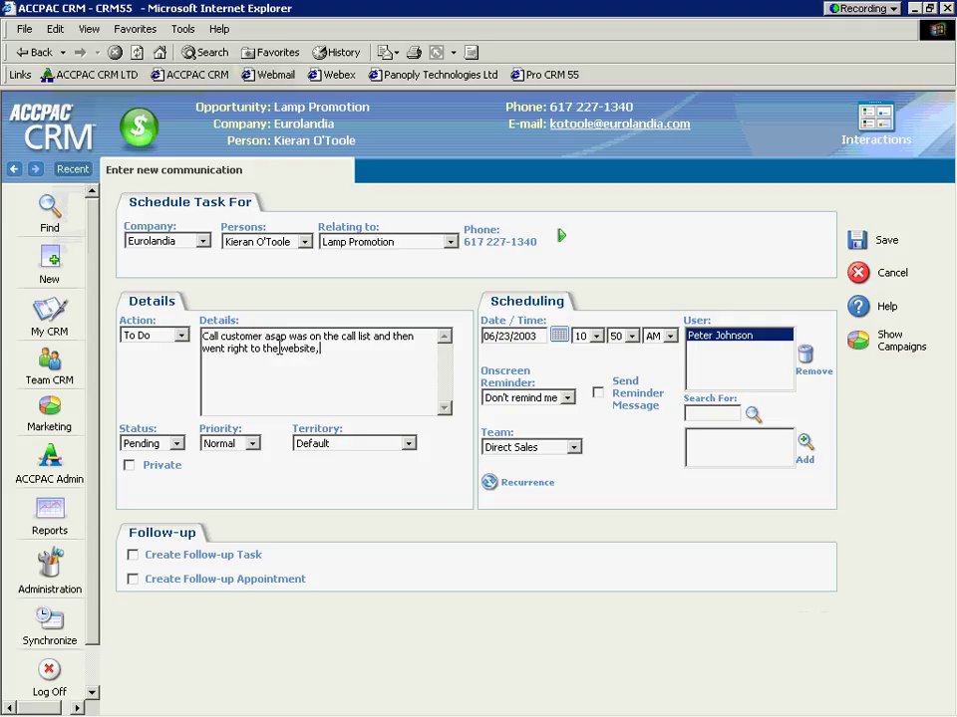
text( very interested)
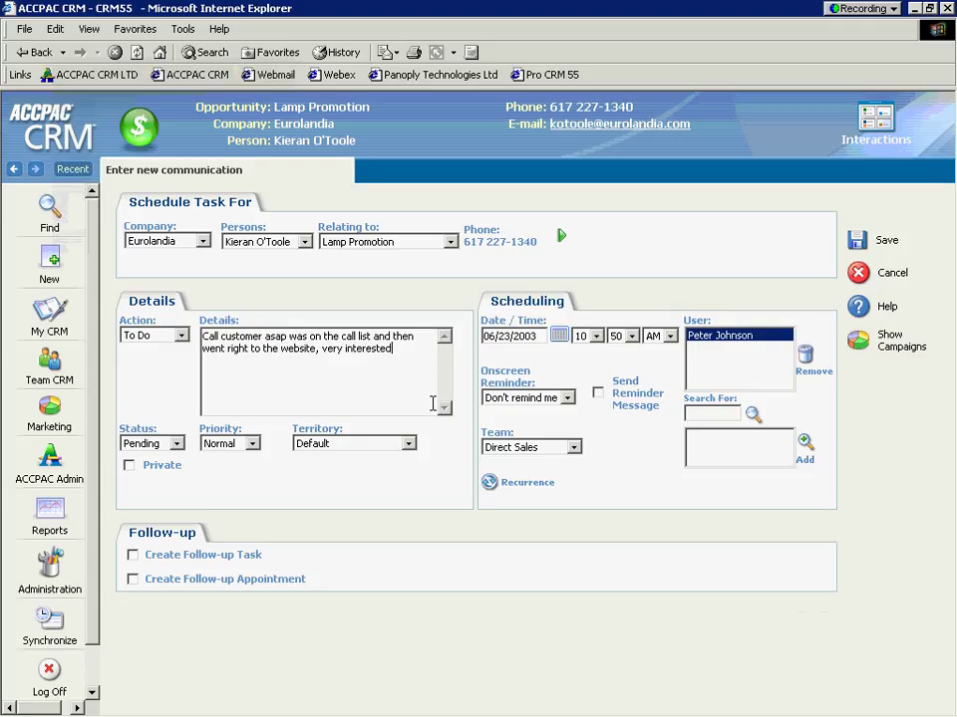
click(566, 398)
click(518, 426)
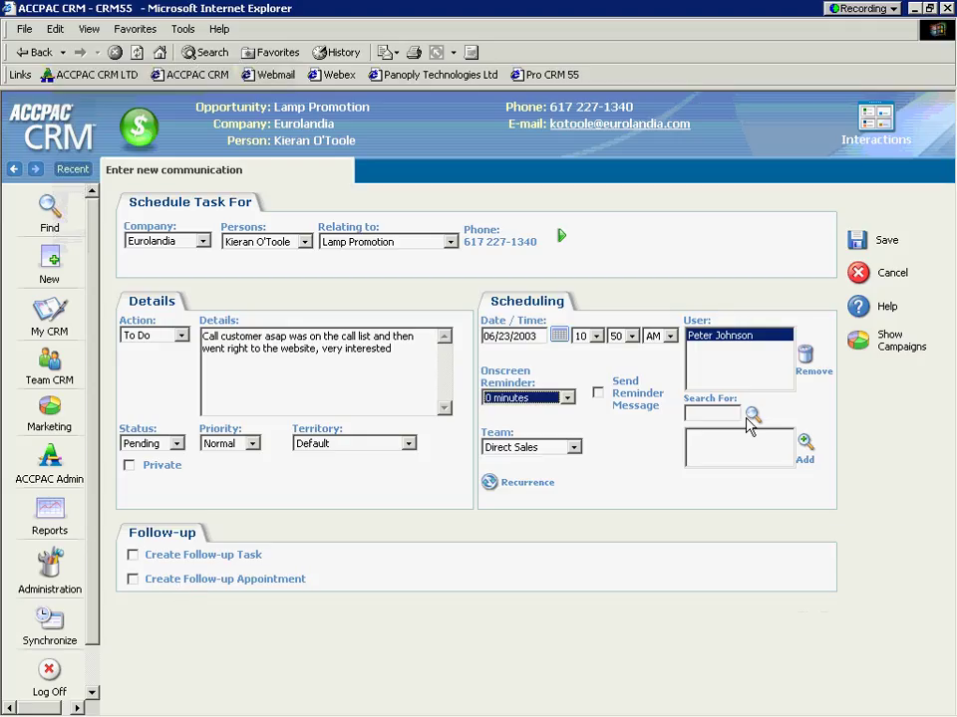
Step: Add another sales user to the task and remove the original user
click(752, 414)
click(740, 448)
key(Down)
key(Down)
key(Down)
key(Down)
key(Down)
key(Down)
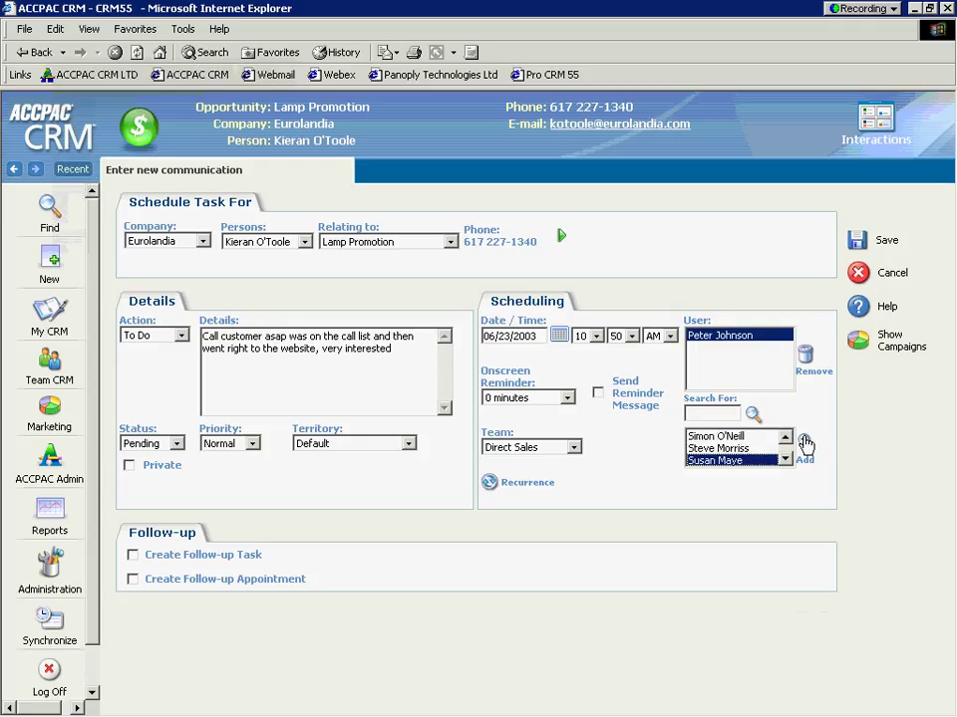
click(805, 442)
click(803, 356)
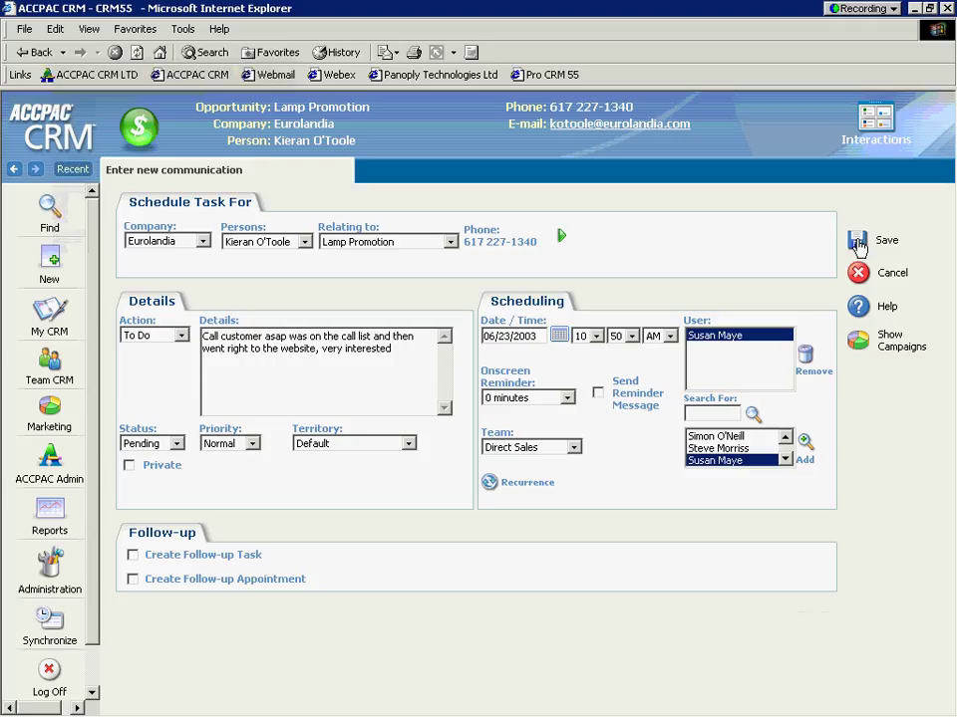
Step: Save the task and the Lamp Promotion opportunity, then log off
click(858, 247)
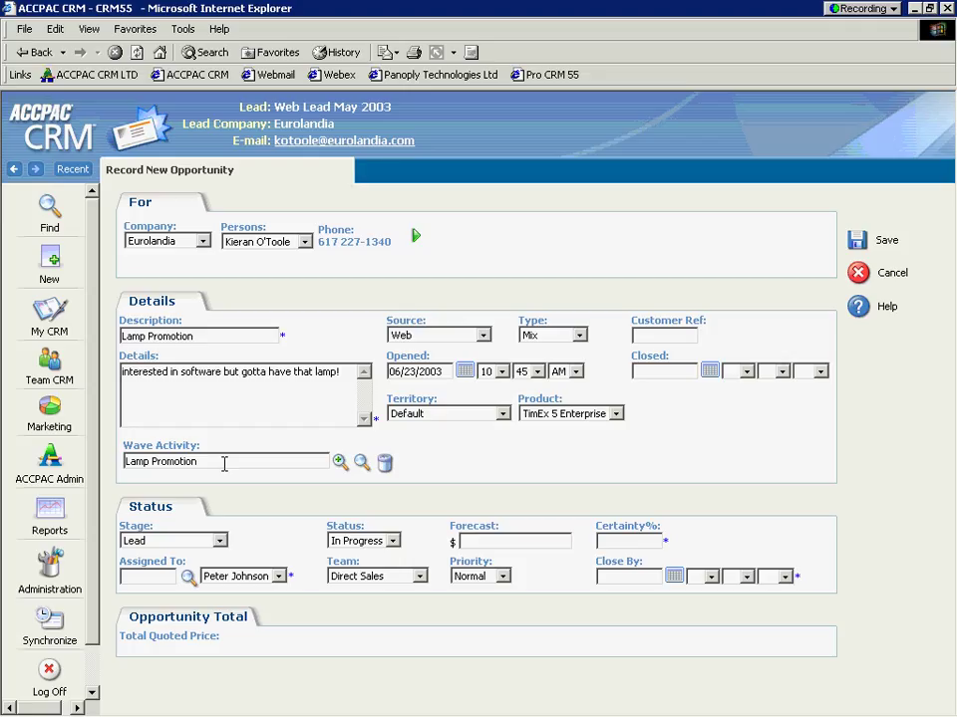
click(859, 243)
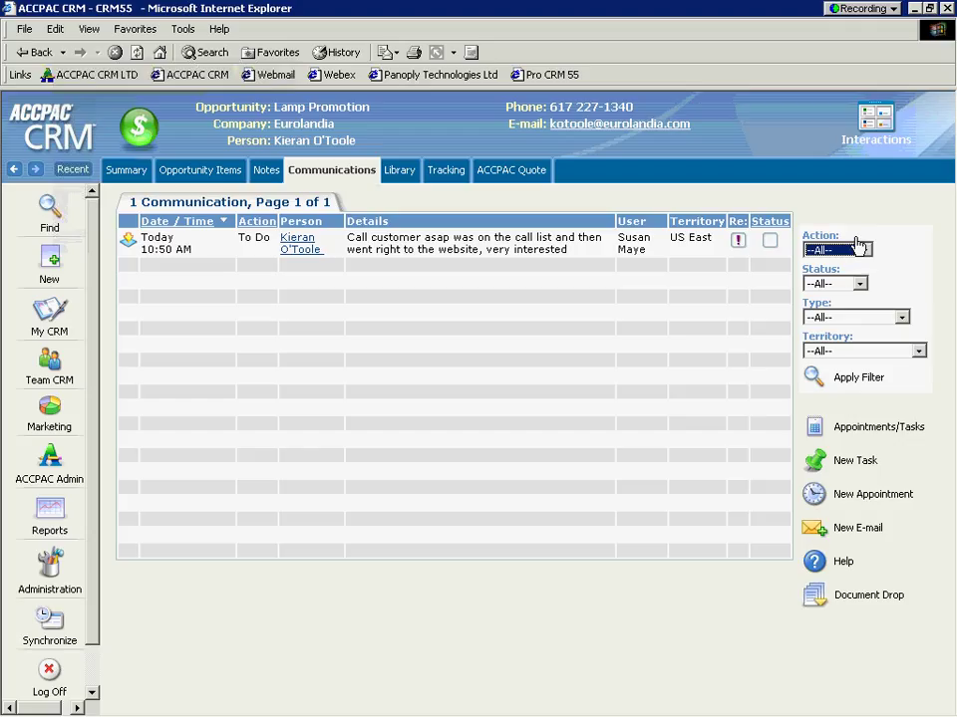
click(48, 674)
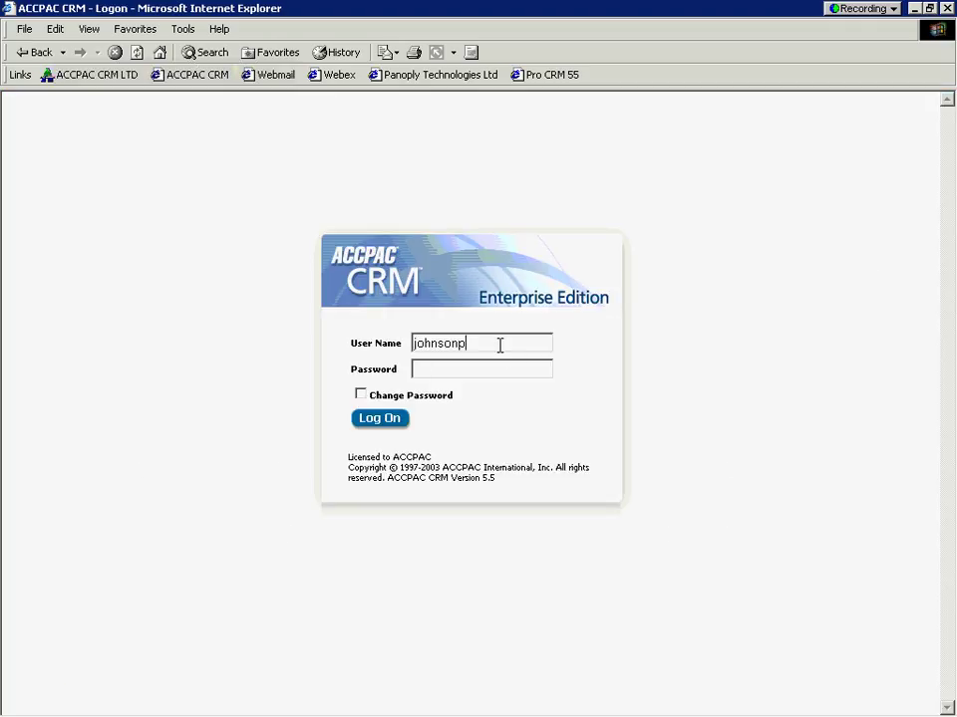
Step: Log back on under the user name of the new task owner
drag(497, 346, 336, 345)
text(mayes)
click(378, 420)
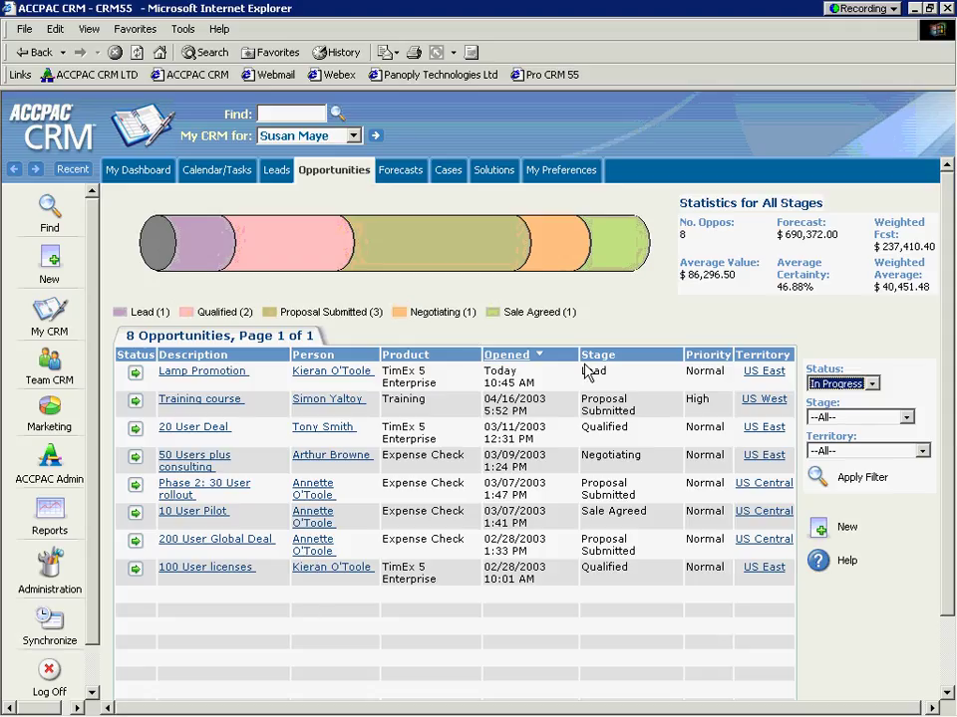
Step: Open the Opportunities pipeline, dismiss the task reminder, and filter to the Lead stage
click(334, 178)
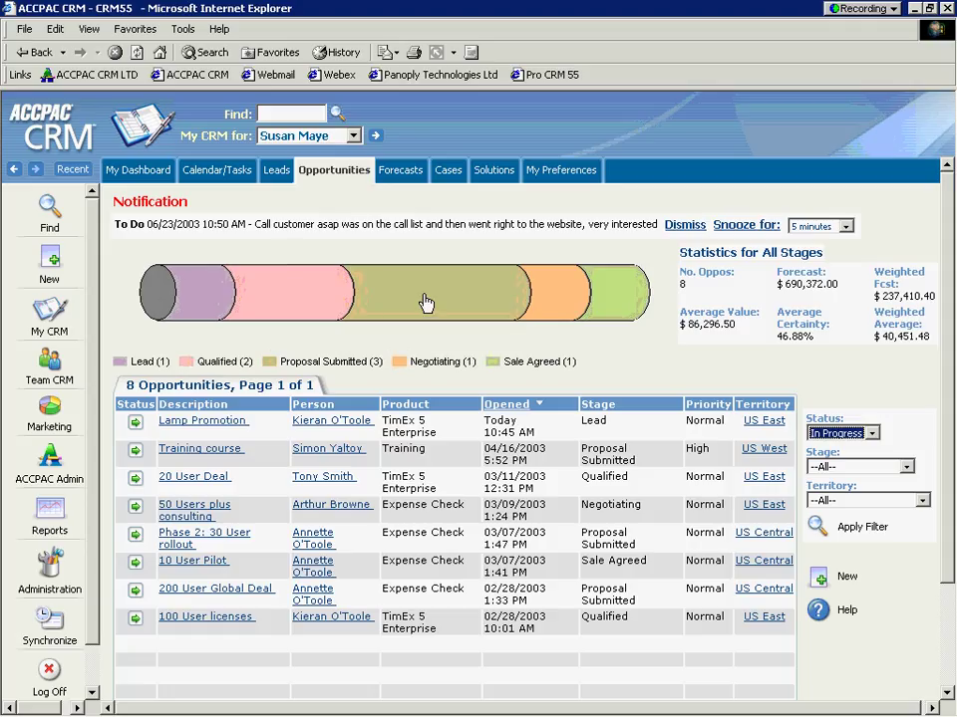
mouse_move(437, 303)
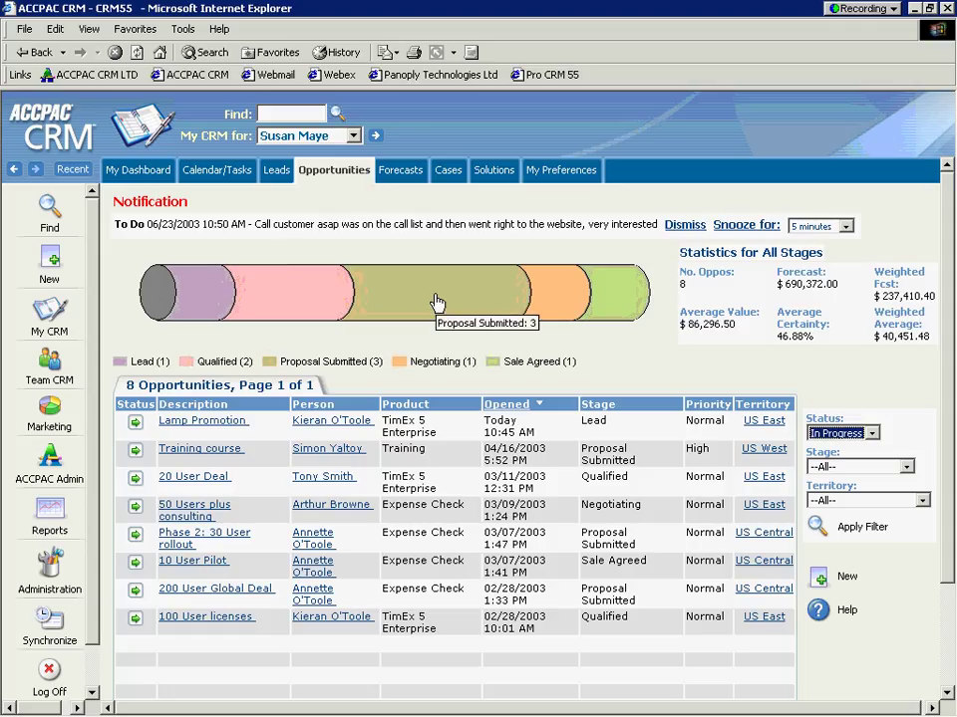
click(436, 303)
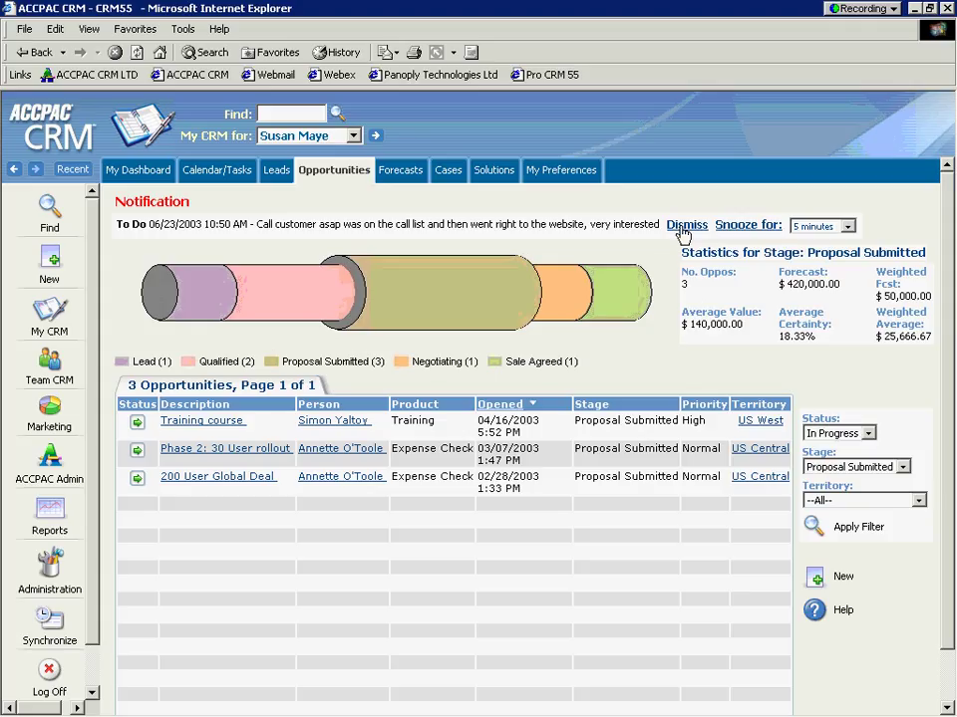
click(686, 226)
mouse_move(250, 237)
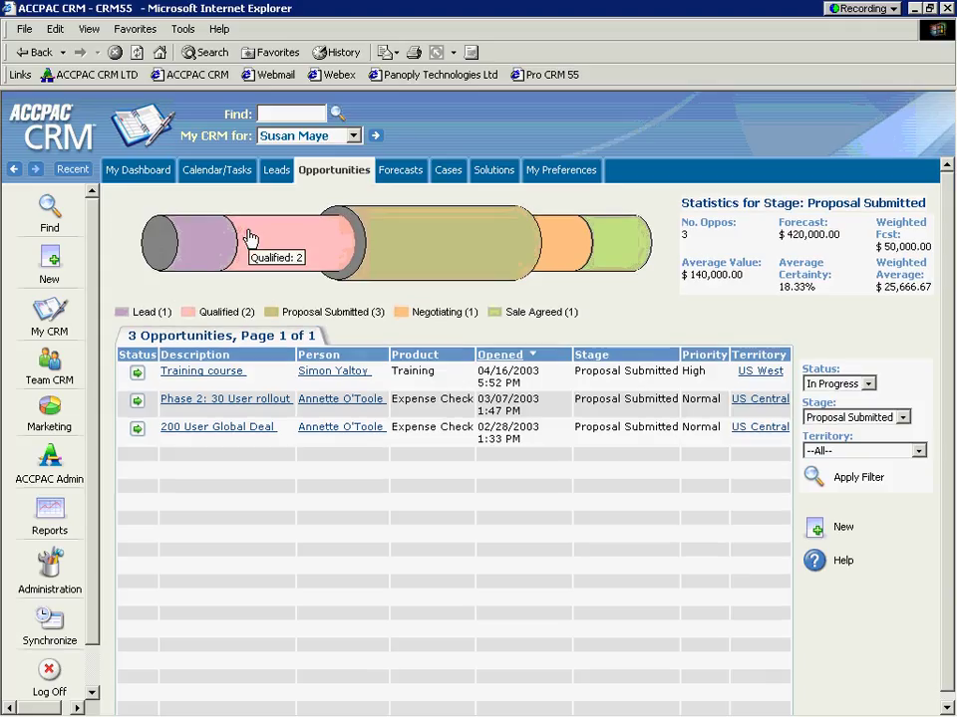
click(197, 249)
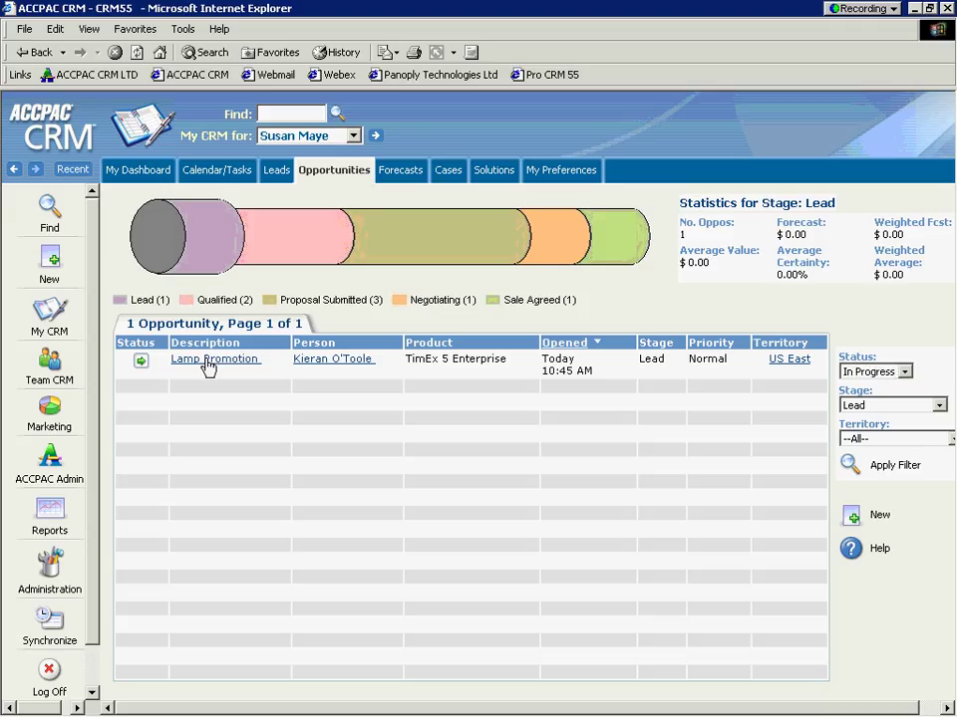
Step: Open Lamp Promotion and accept the lead with the tracking note 'good lead'
click(208, 360)
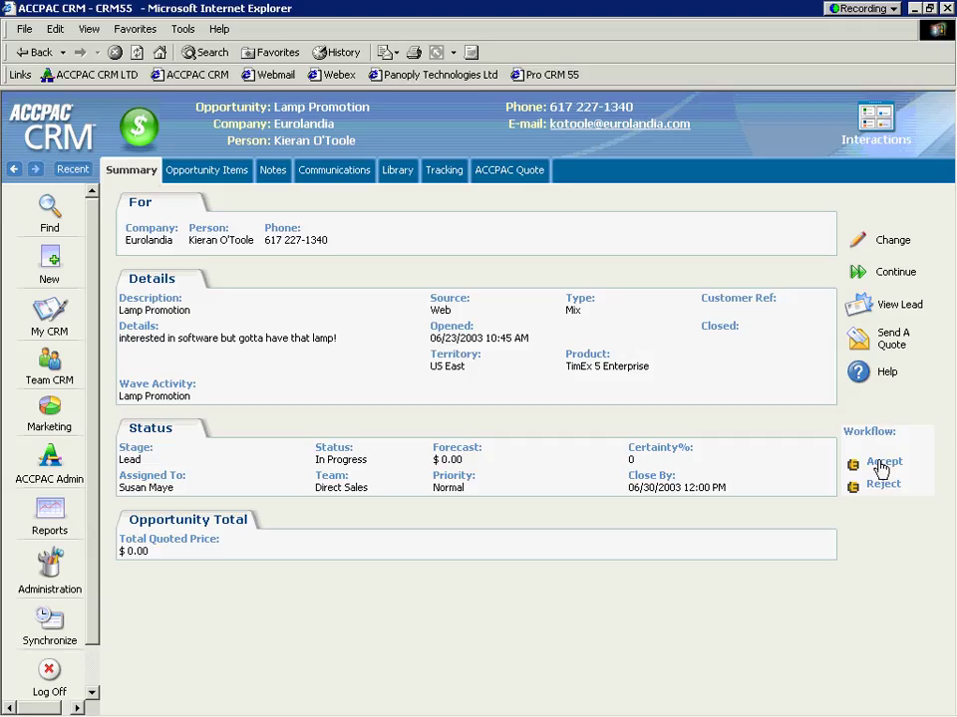
click(881, 464)
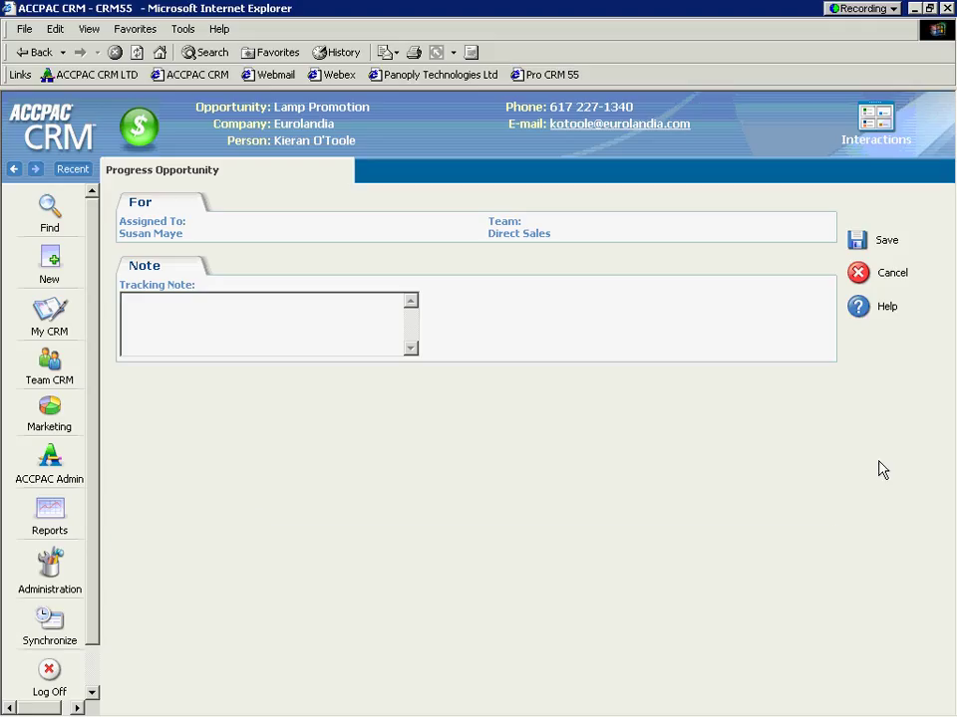
text(good lead)
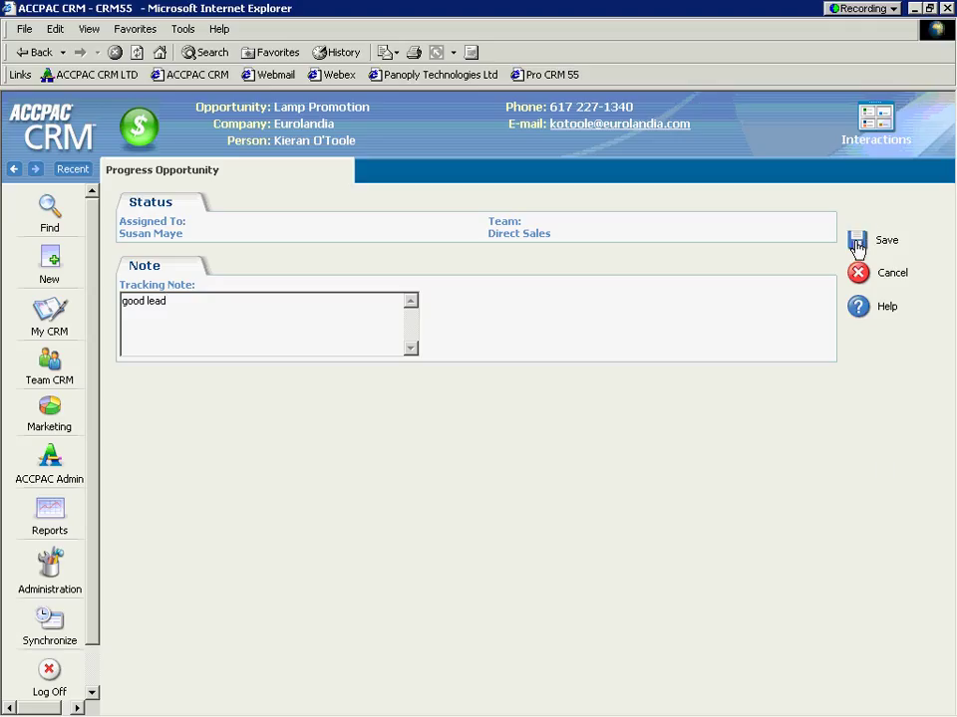
click(856, 245)
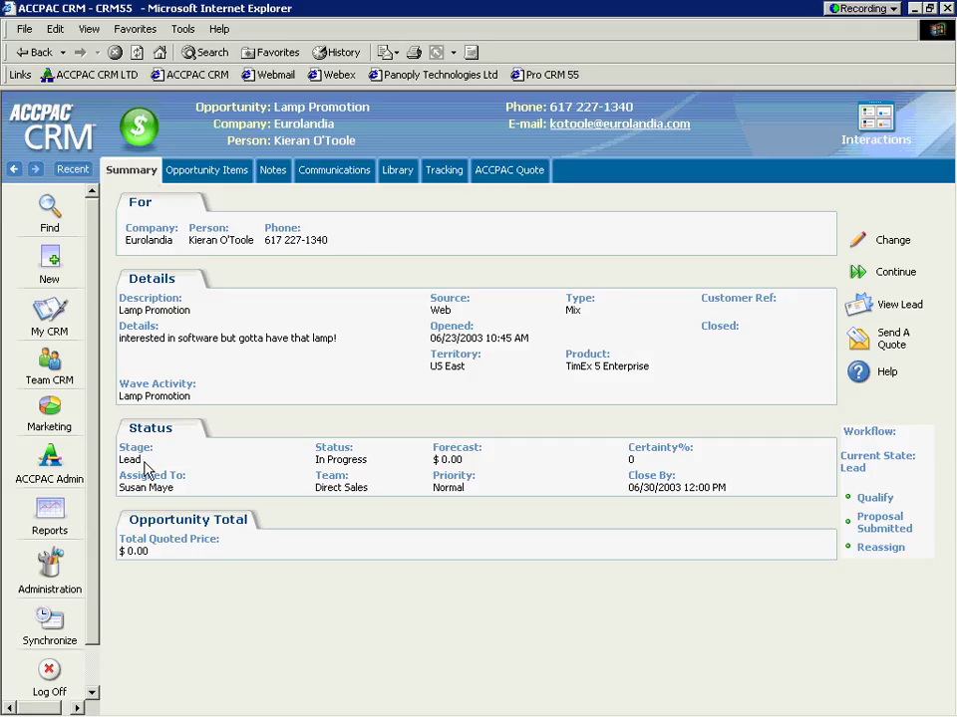
Step: Qualify Lamp Promotion: forecast 2500, certainty 20%, note 'contacted client very interested wants onsite demo'
drag(145, 468, 119, 445)
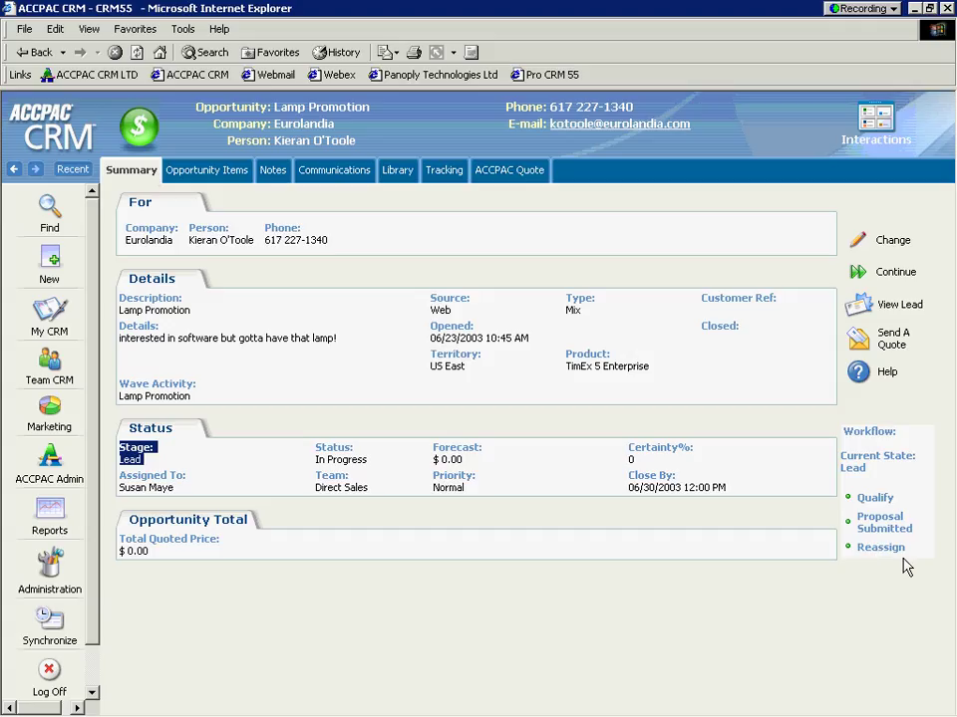
click(875, 501)
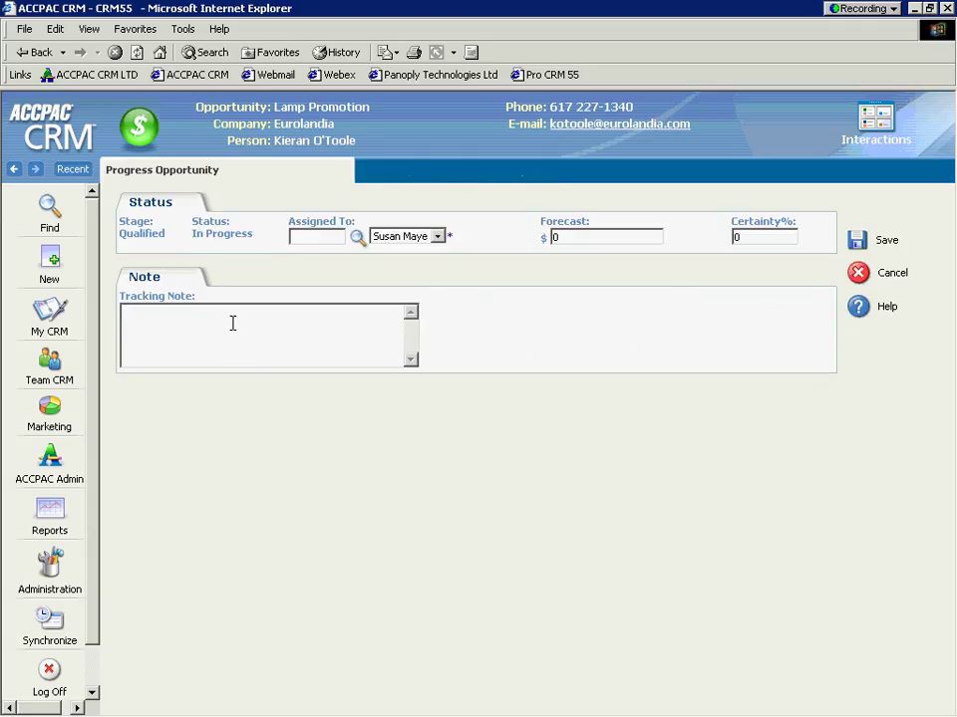
drag(578, 237, 498, 237)
text(2500)
key(Tab)
text(20)
key(Tab)
text(c)
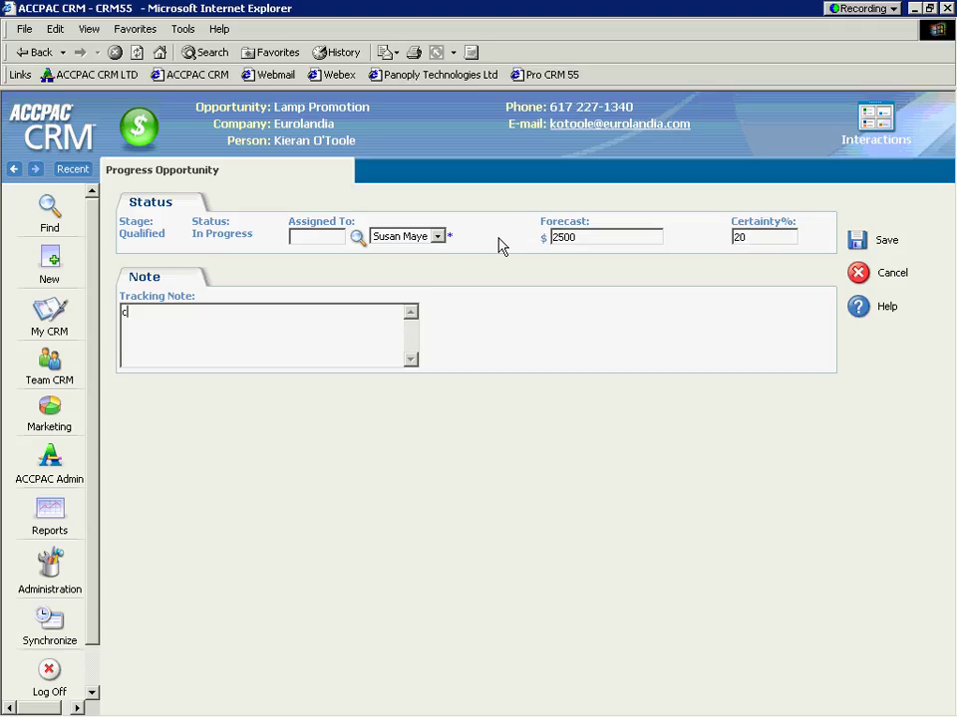
text(ontact)
key(BackSpace)
key(BackSpace)
text(tacted client very interes)
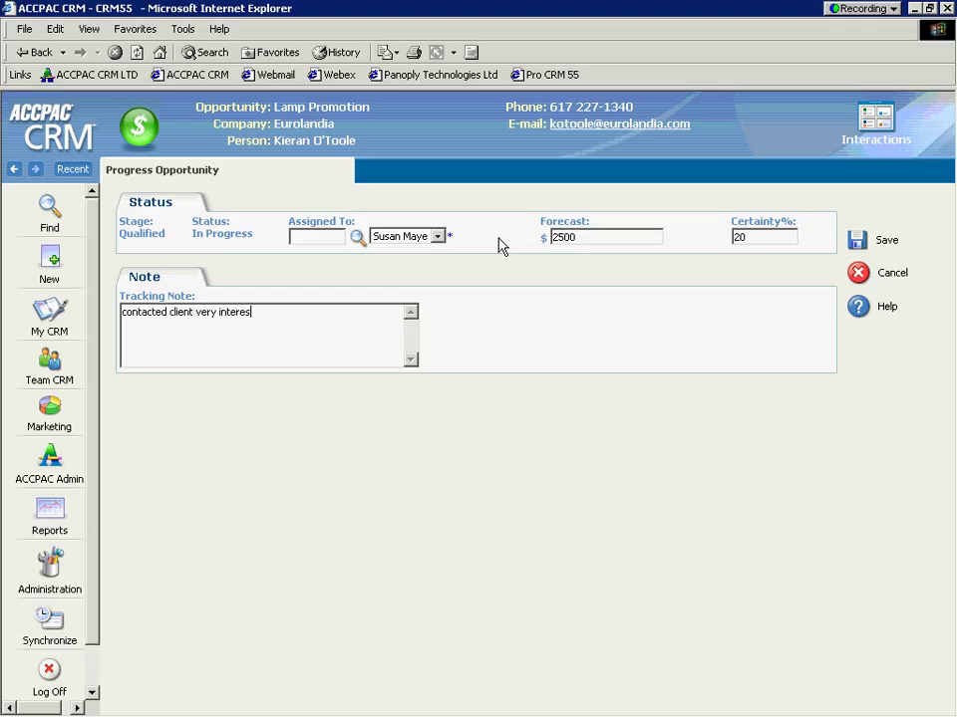
text(ted wants onsite demo)
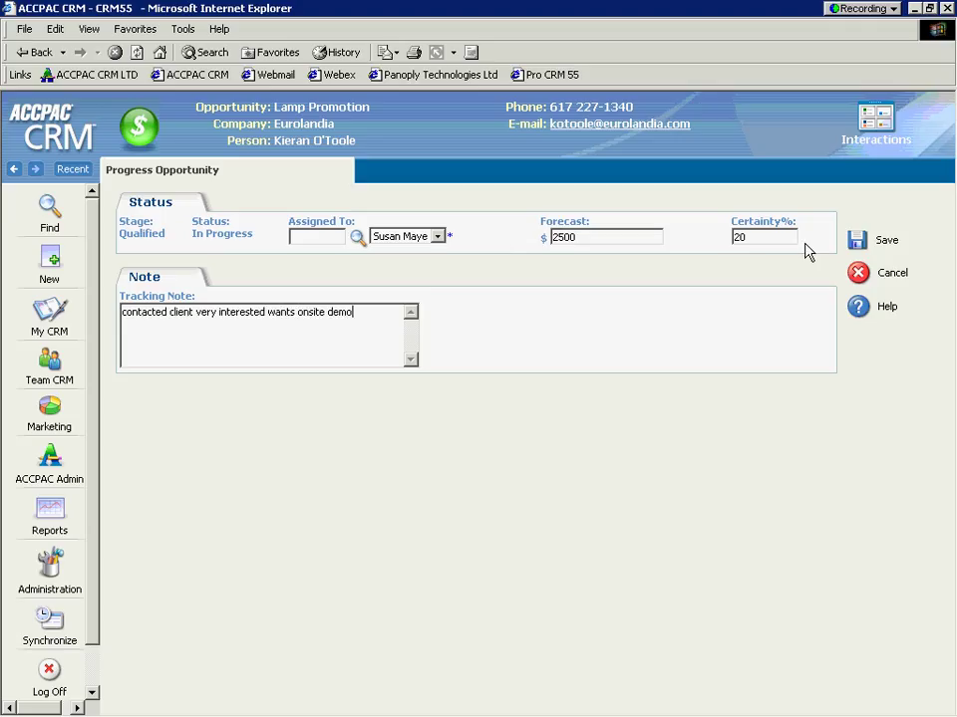
click(855, 242)
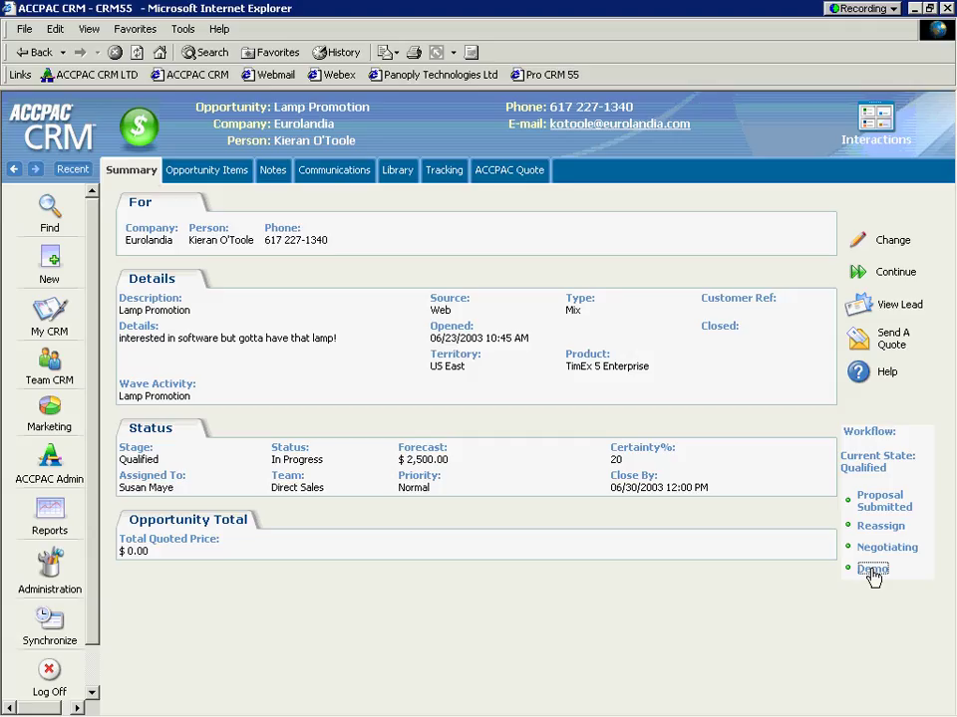
Step: Advance Lamp Promotion to the Demo step with Certainty 30% and Forecast 5000
click(872, 569)
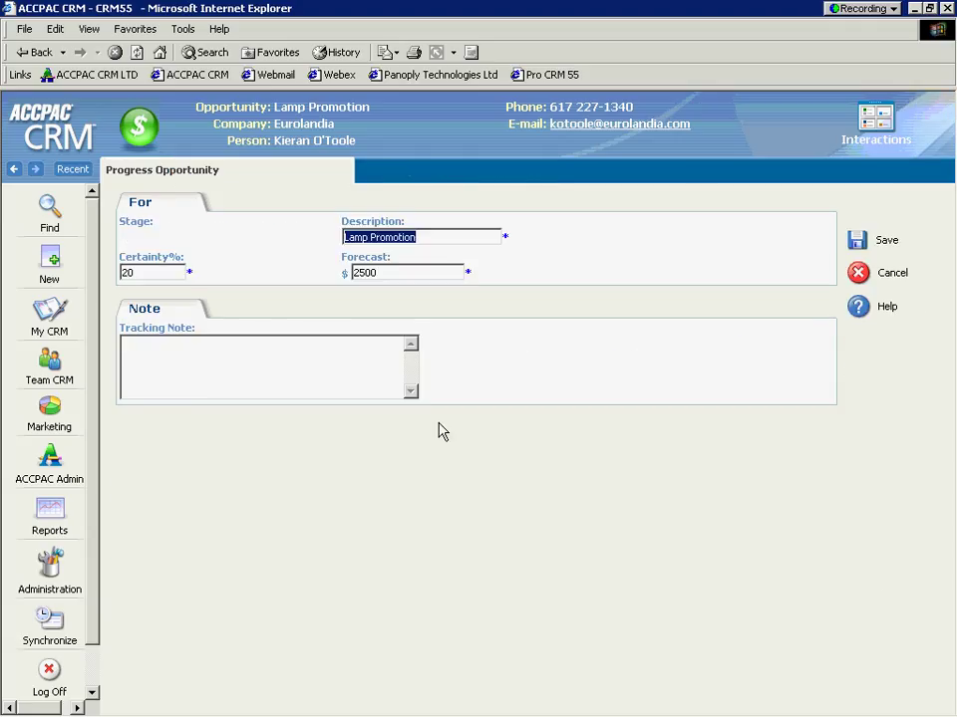
click(149, 271)
drag(150, 271, 84, 266)
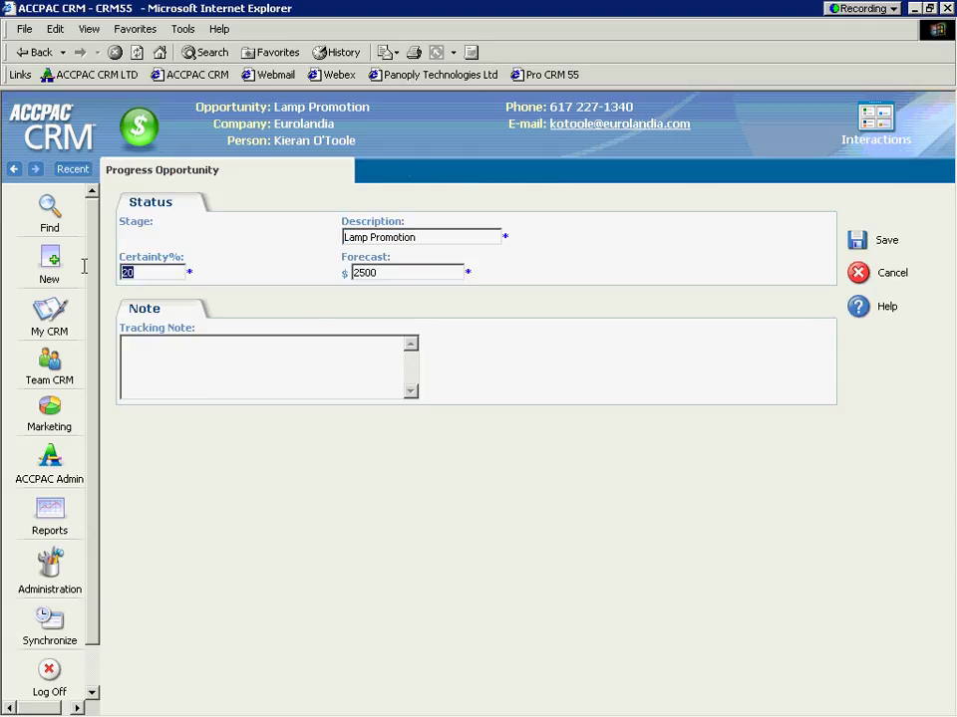
text(30)
key(Tab)
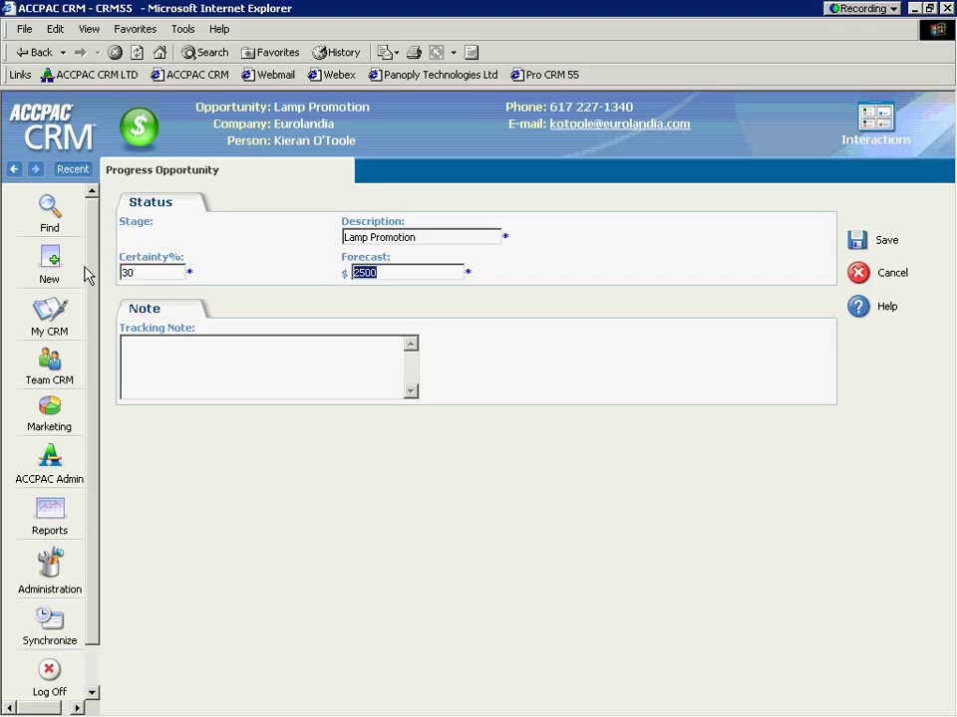
text(5000)
Step: Add the note 'onsite went very well with client wants pricing information' and save the Demo step
key(Tab)
text(onstie)
key(BackSpace)
key(BackSpace)
key(BackSpace)
text(ite went very well wit)
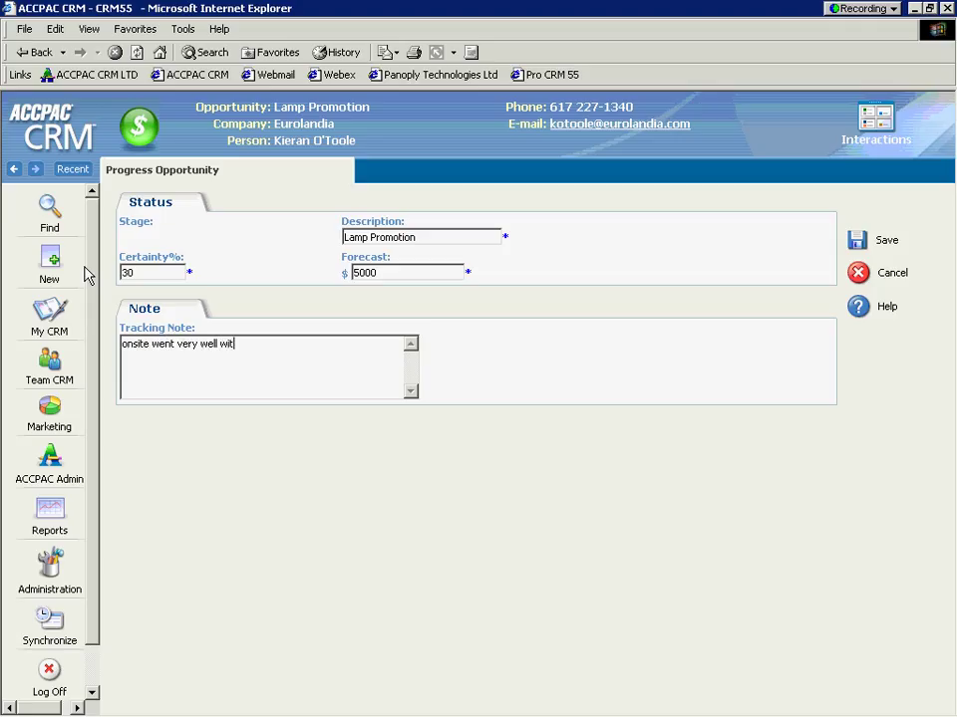
text(h client wants pricing information)
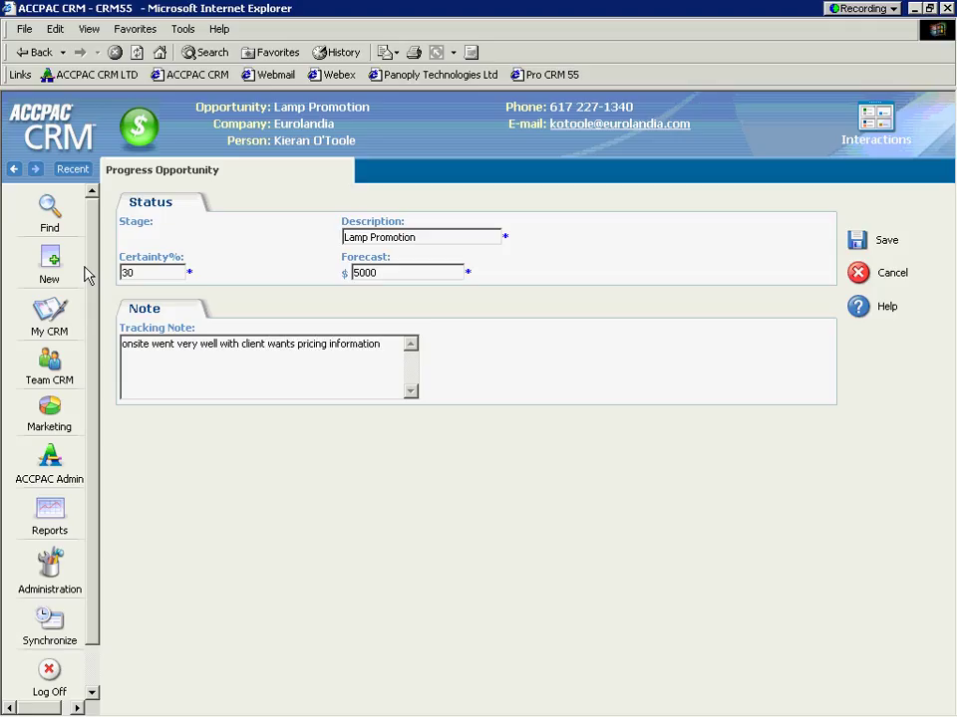
click(854, 251)
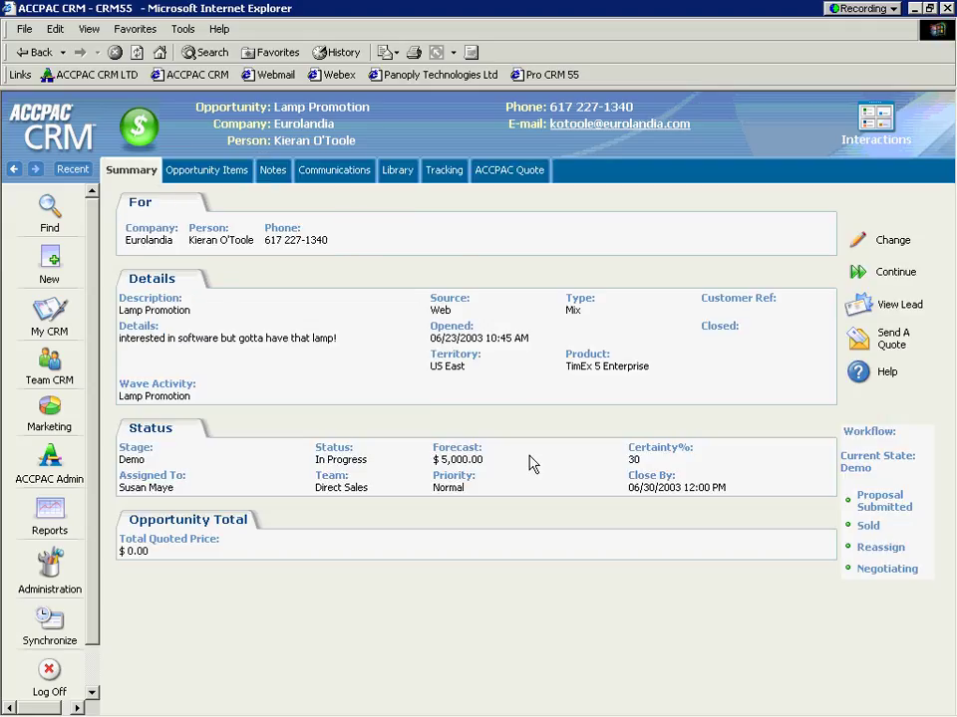
Step: Open the Eurolandia company record and browse its Credit Info and Promote To Customer tabs
click(300, 128)
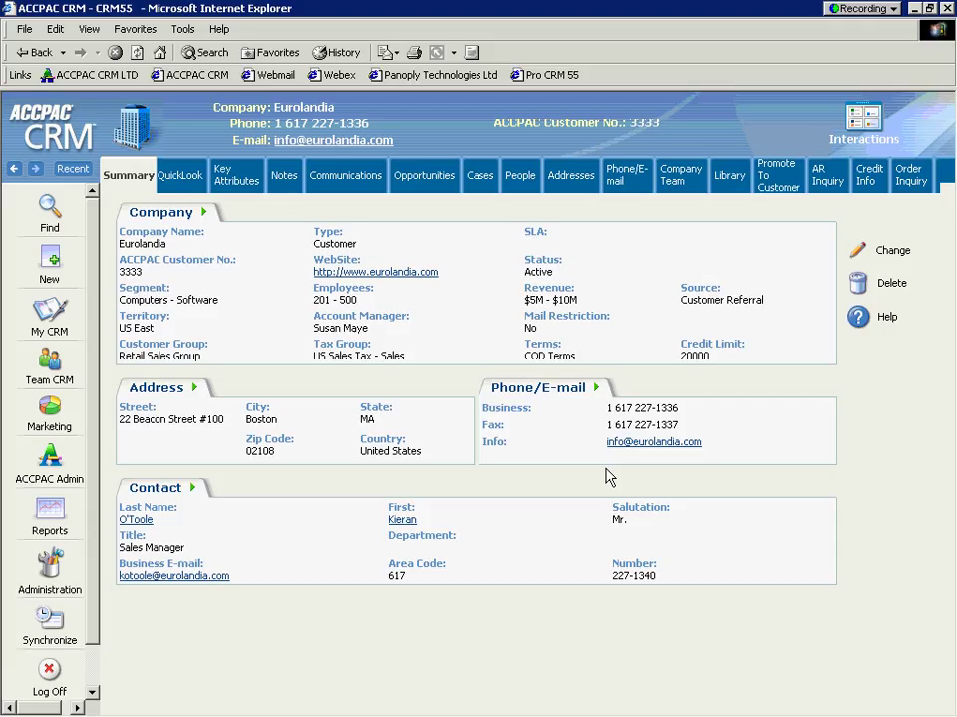
click(782, 185)
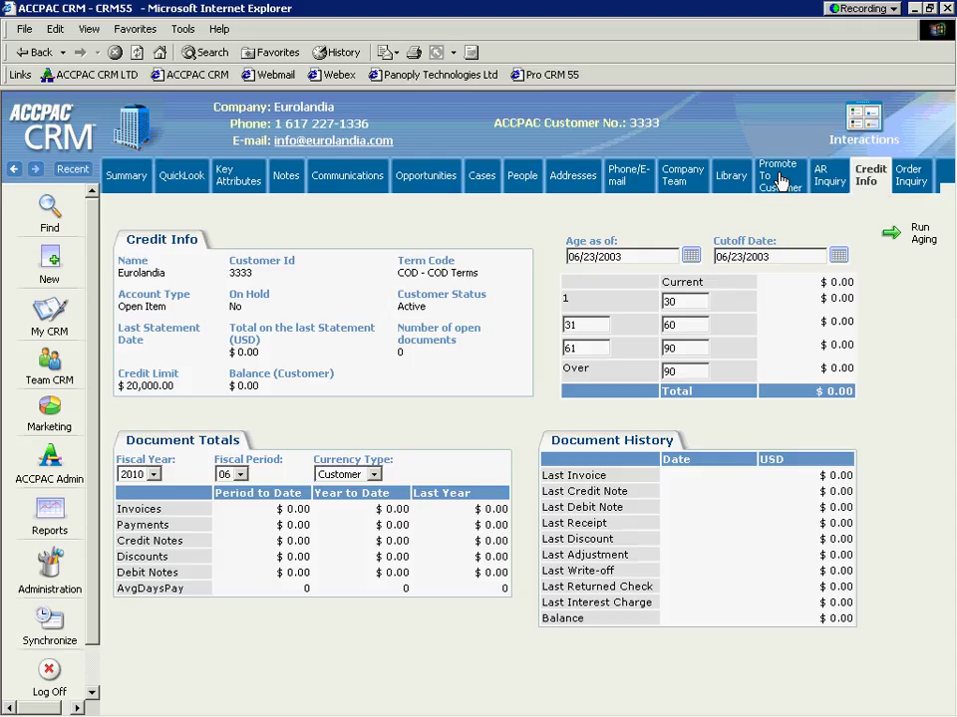
click(781, 180)
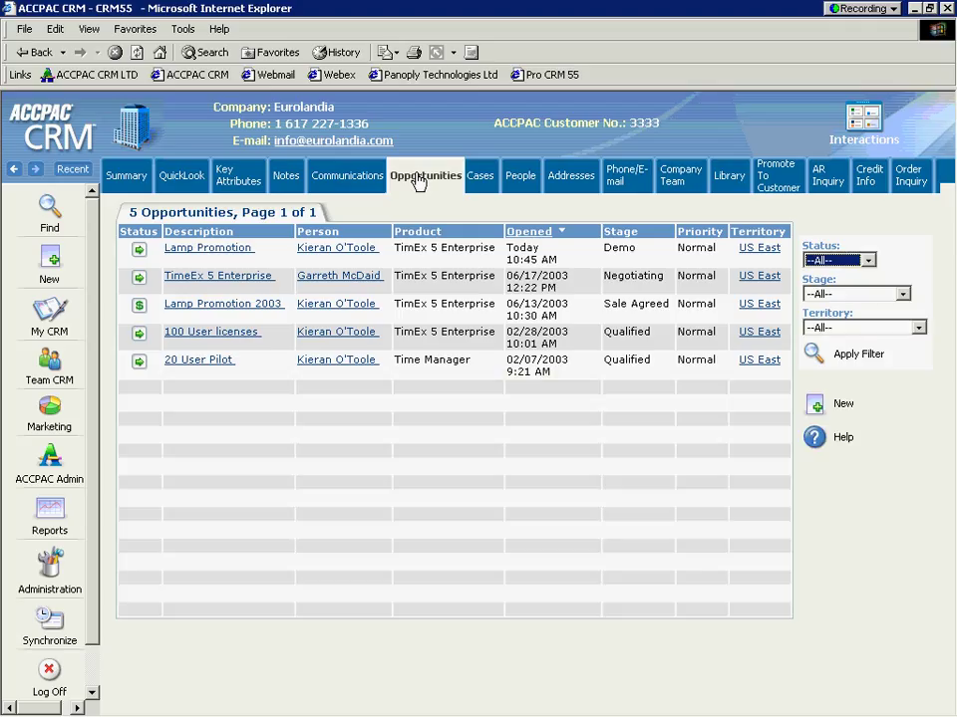
Step: Add a 13W Mini Fluorescent Bulb item at $30 to Lamp Promotion, accepting the no-list-price warning
click(216, 250)
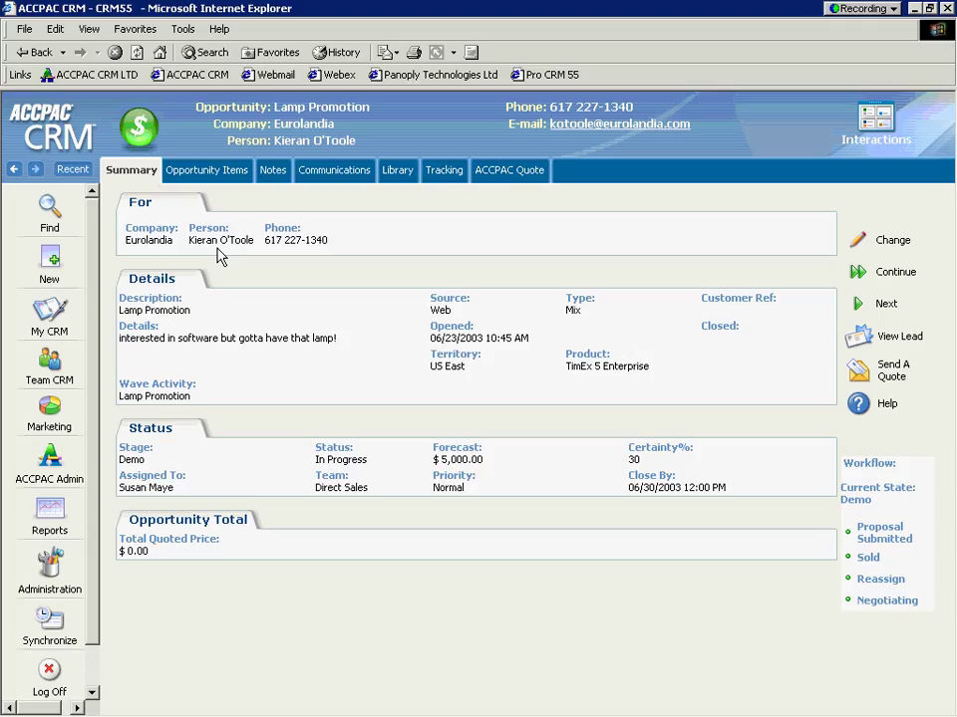
click(199, 177)
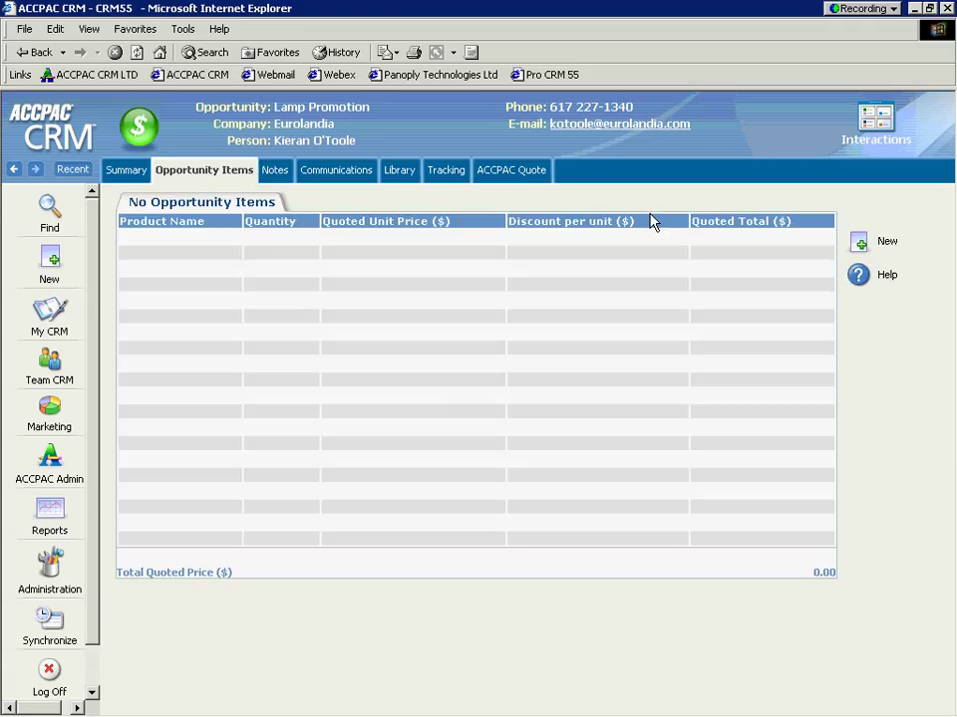
click(863, 249)
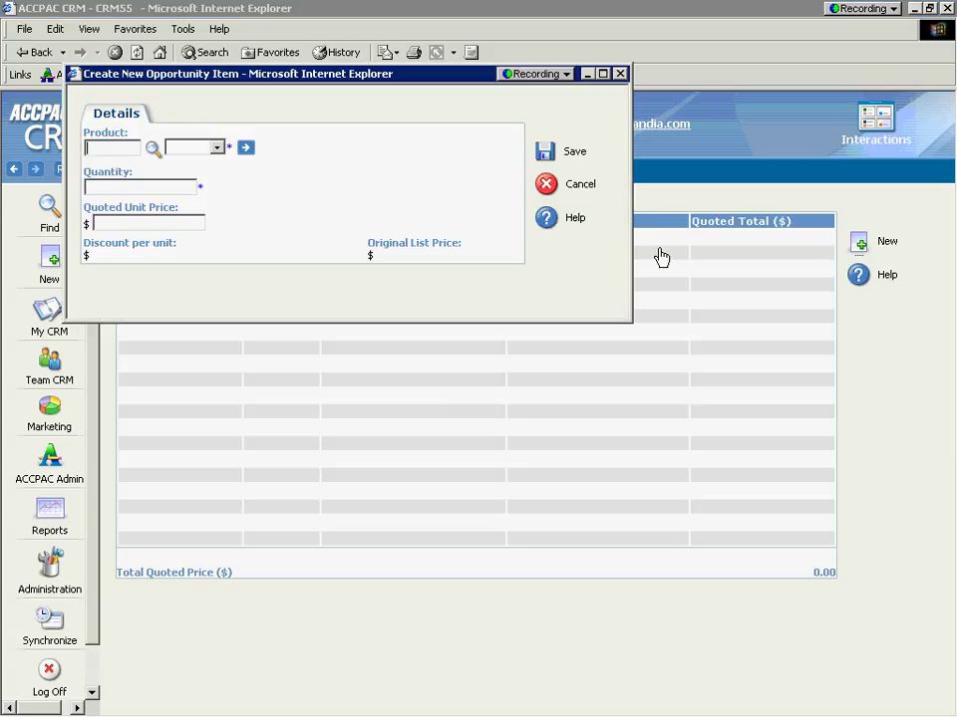
click(152, 148)
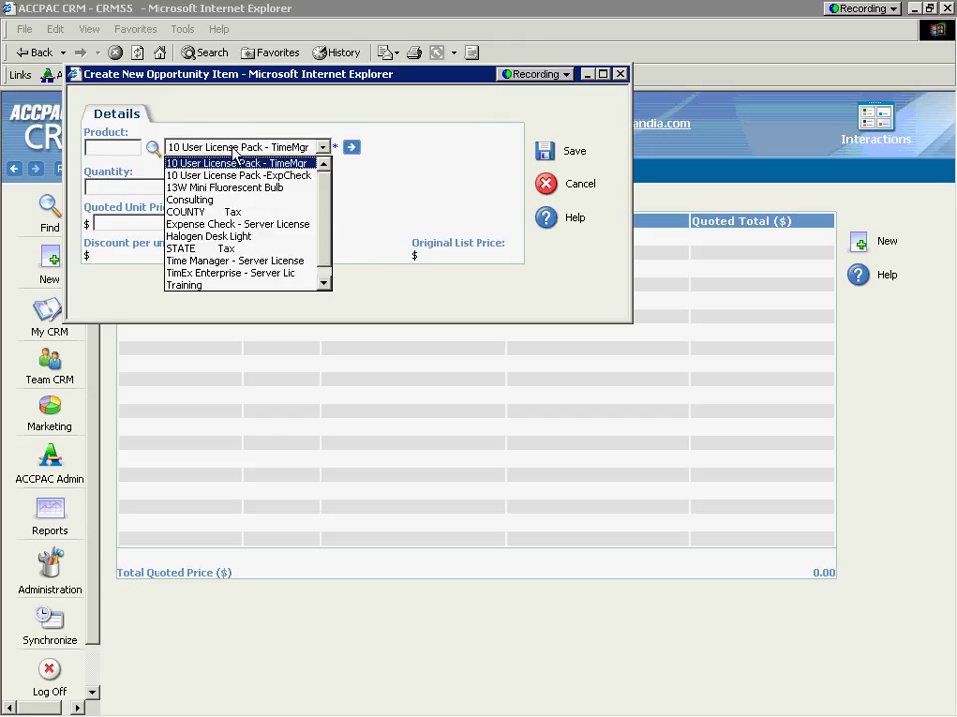
click(232, 189)
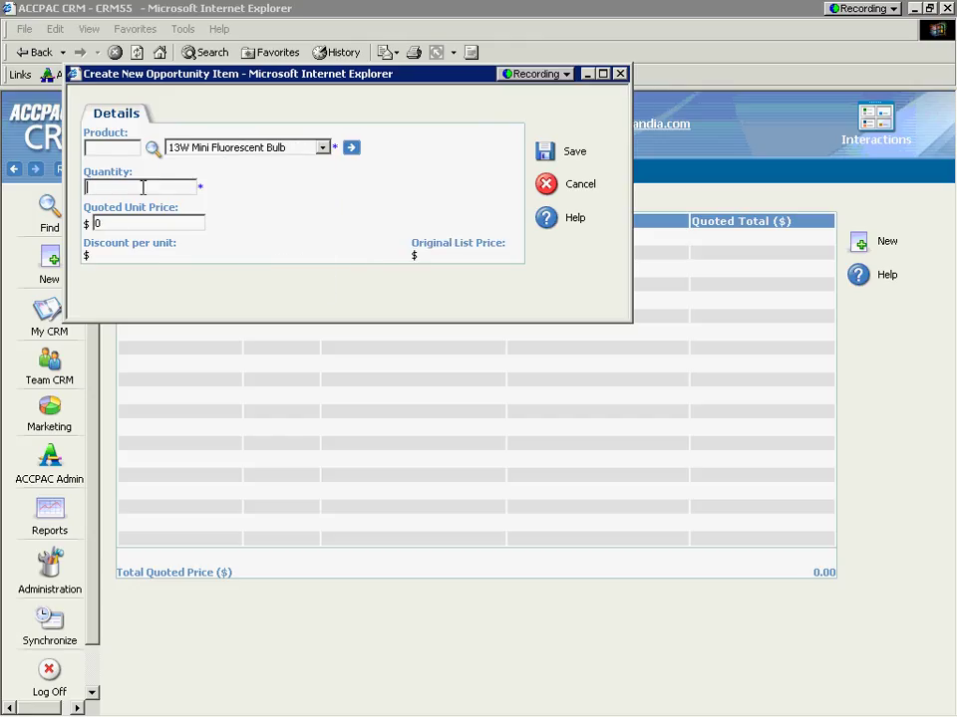
text(0)
click(546, 154)
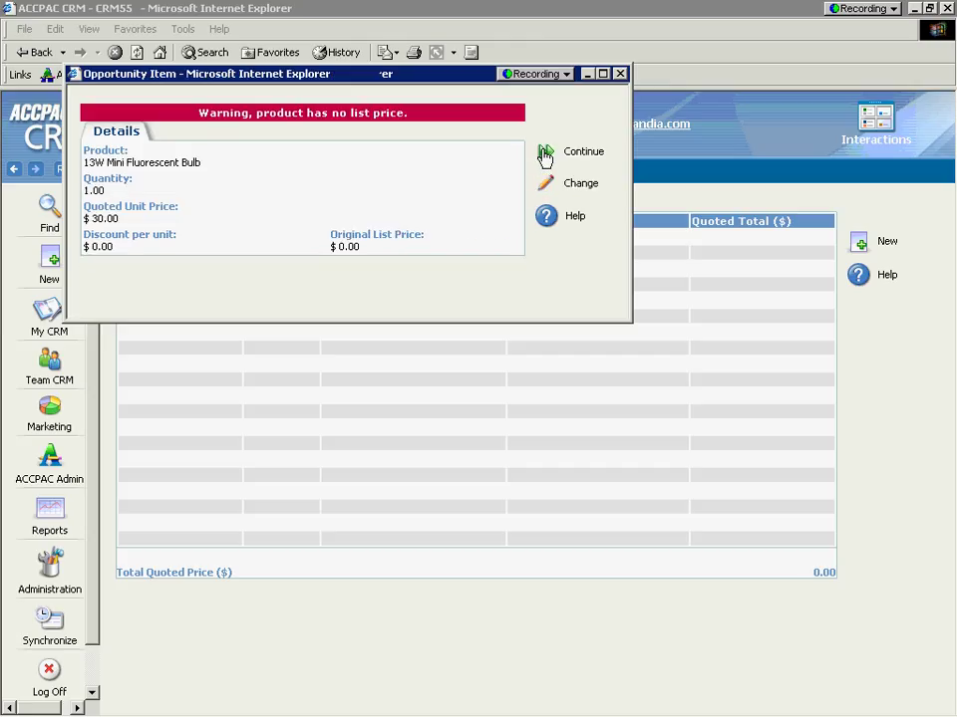
click(546, 155)
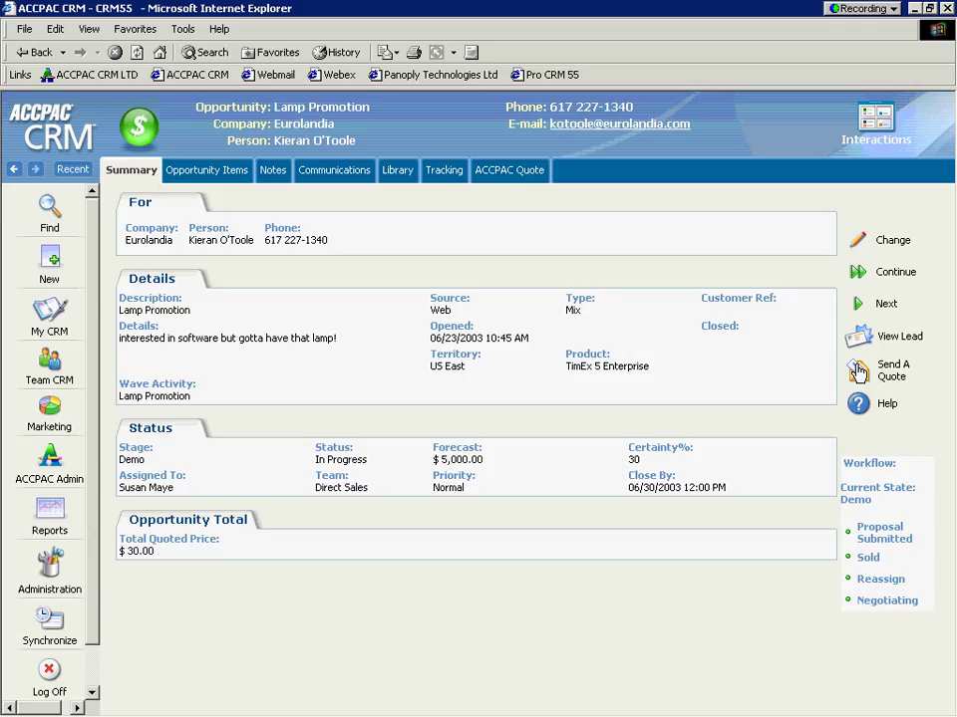
Step: Start a quote for the opportunity and check the Eurolandia customer number in the quote window
click(858, 371)
click(505, 175)
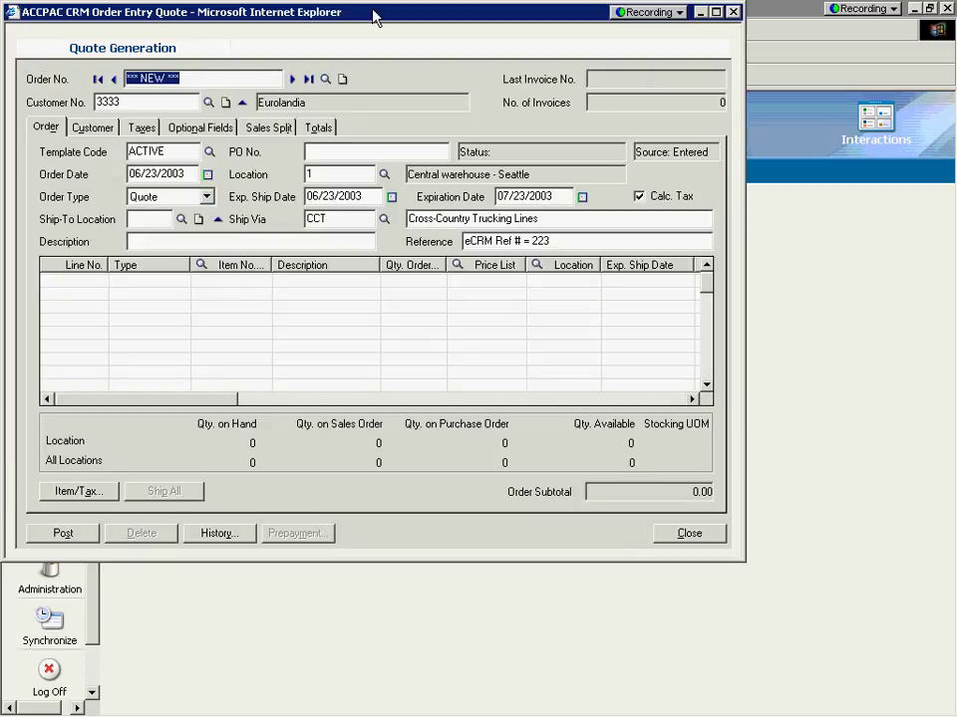
drag(376, 18, 463, 86)
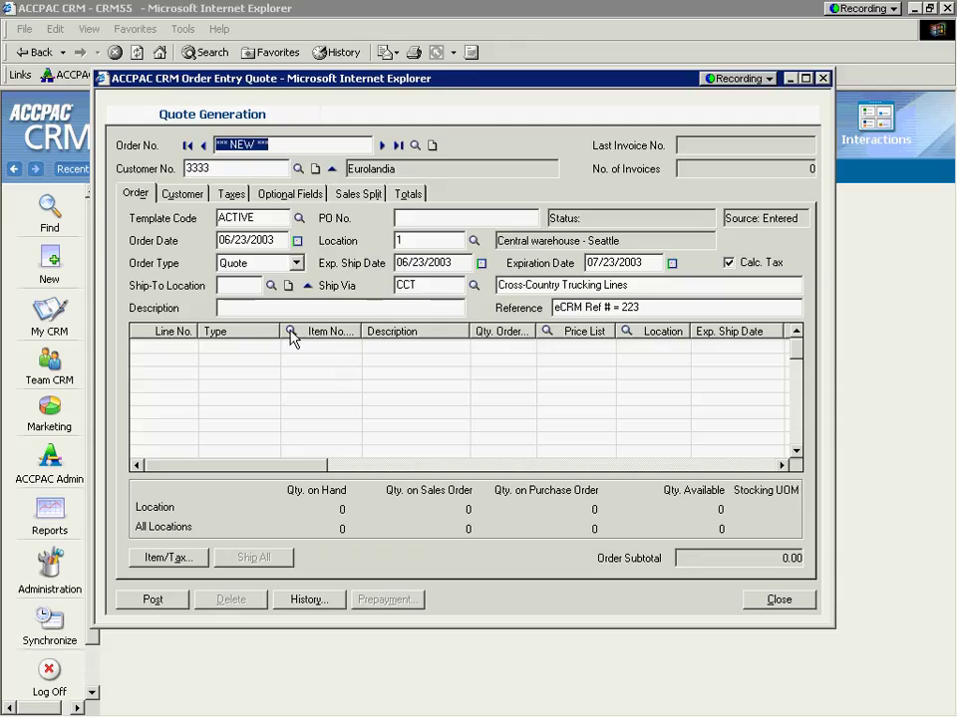
click(219, 168)
double_click(219, 168)
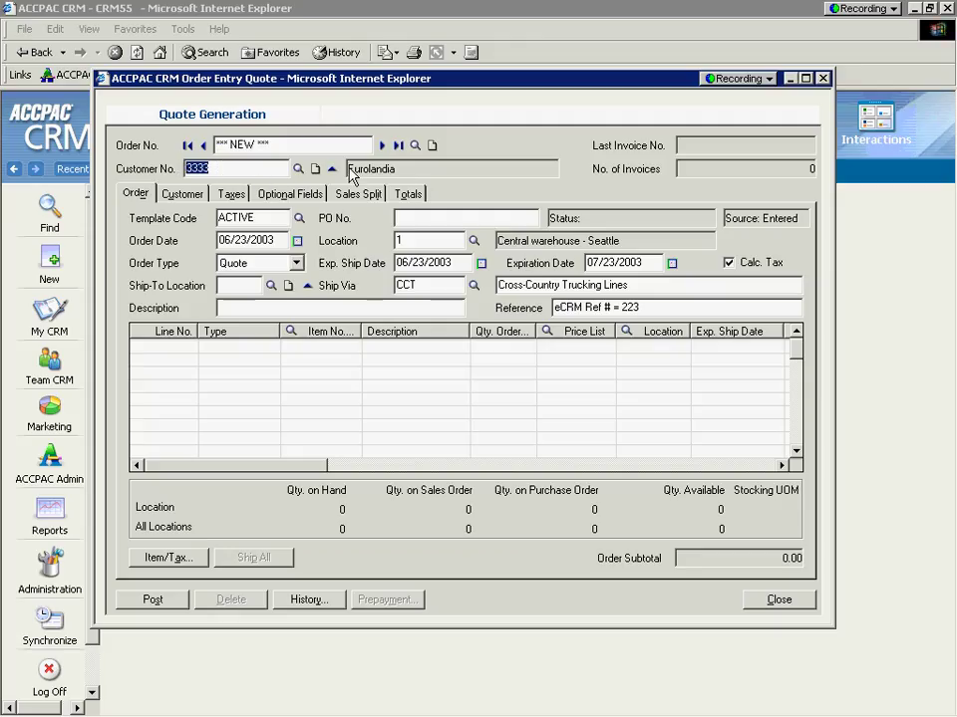
Step: Keep Order Type as Quote and add a line for item A1-310/0 with quantity 2
click(266, 269)
click(229, 314)
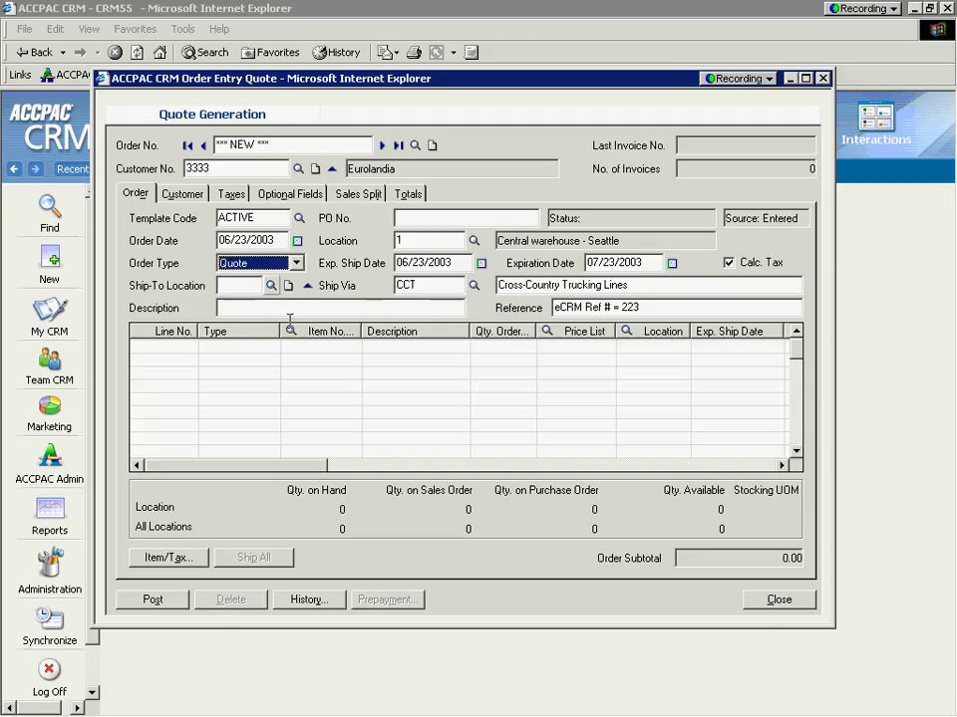
key(Insert)
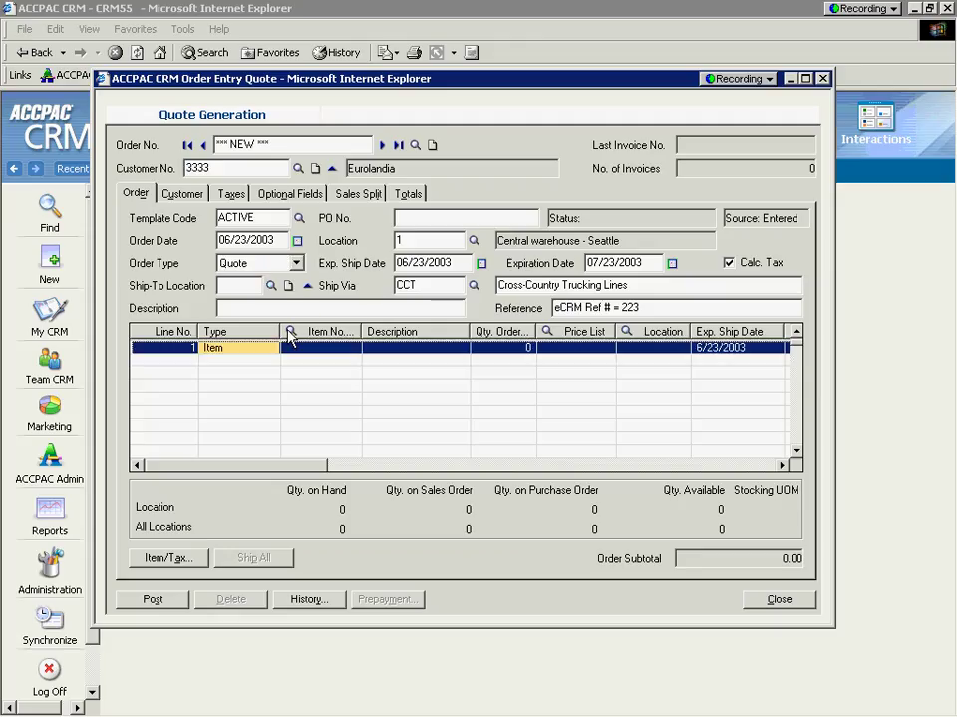
click(290, 332)
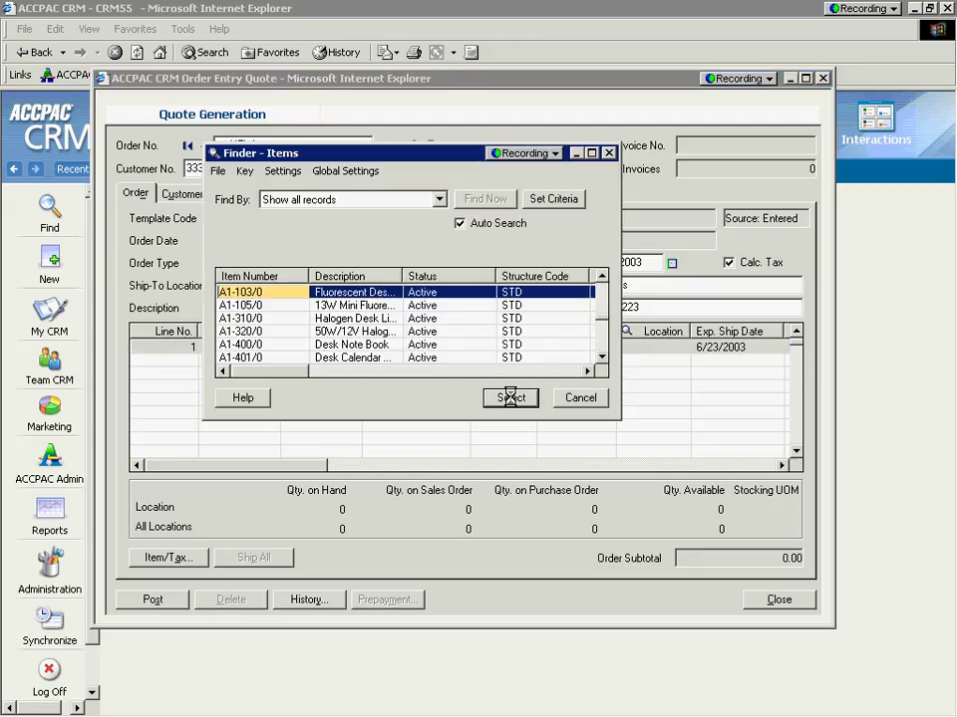
double_click(355, 319)
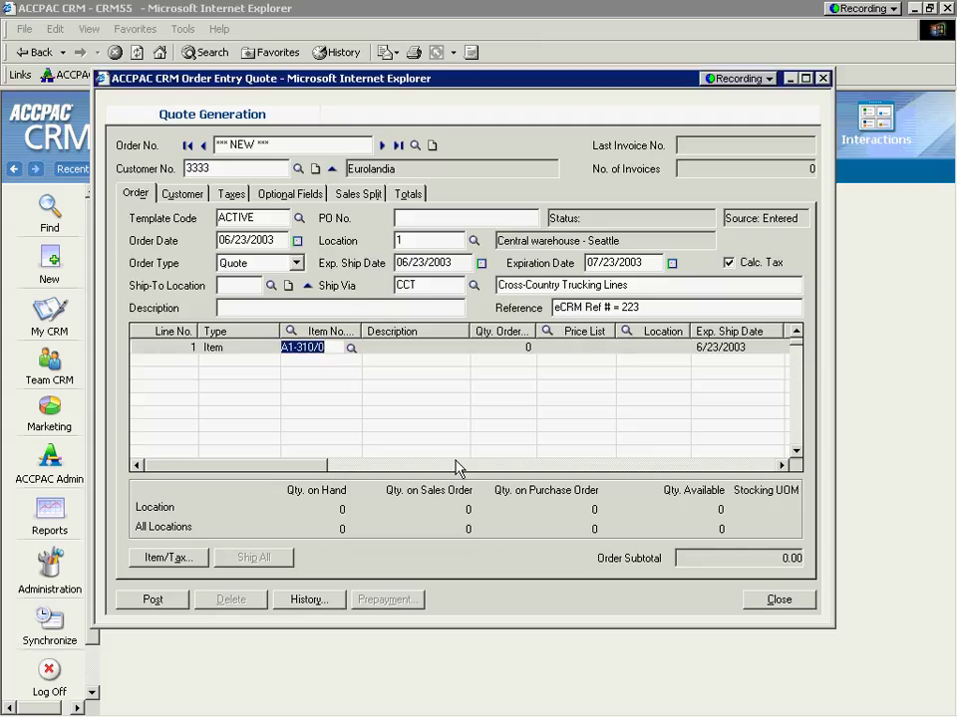
key(Tab)
key(Tab)
text(2)
key(Tab)
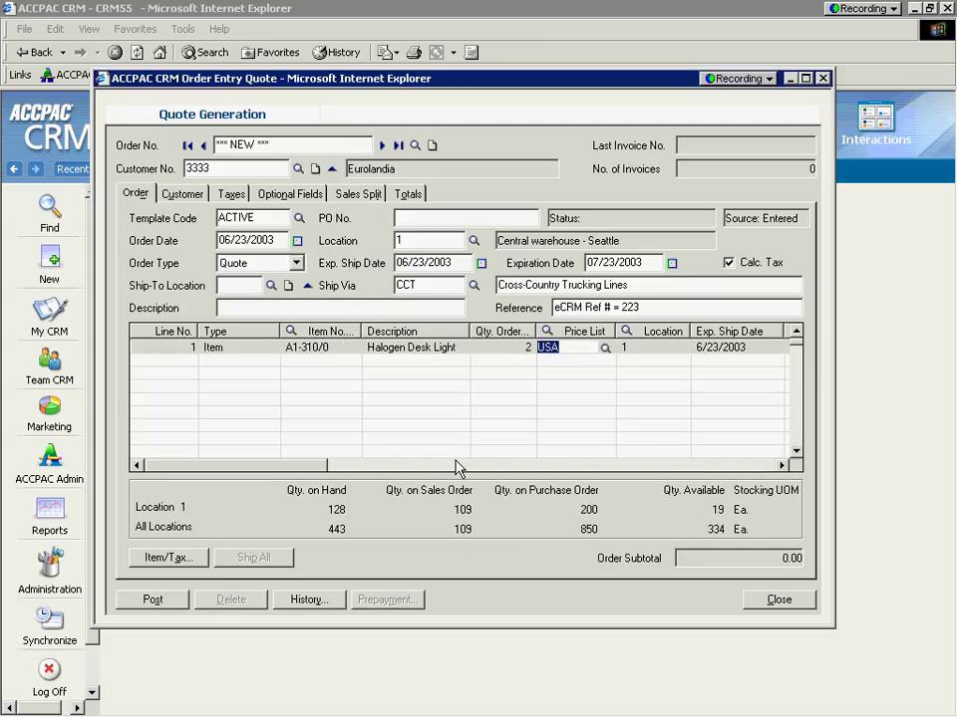
key(Insert)
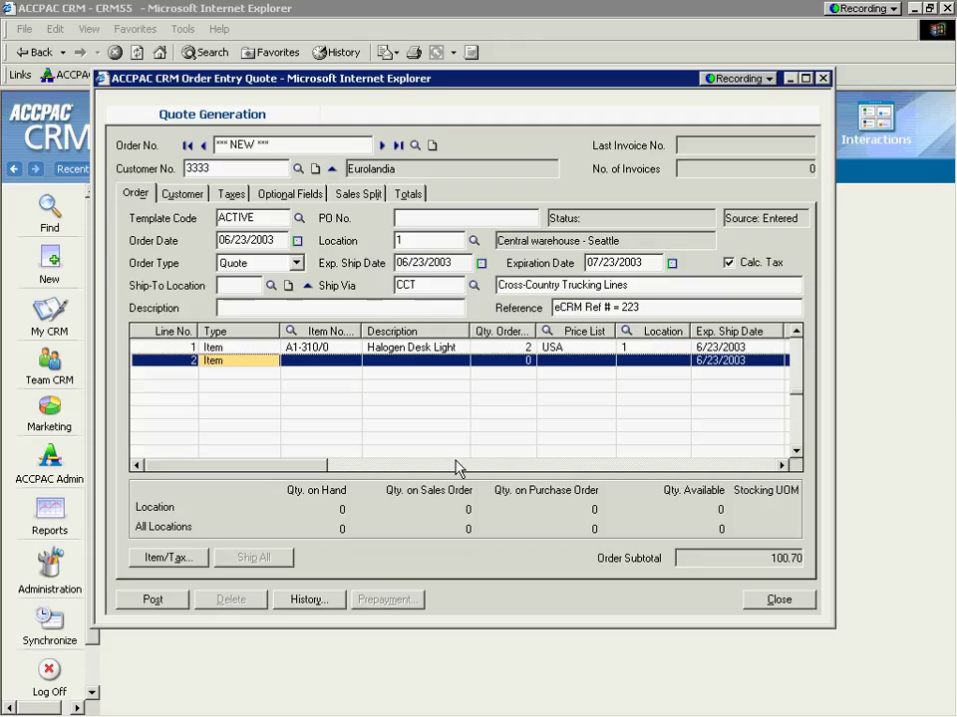
Step: Post the Halogen Desk Light quote without printing, review it on the Quote tab, then log off
click(152, 600)
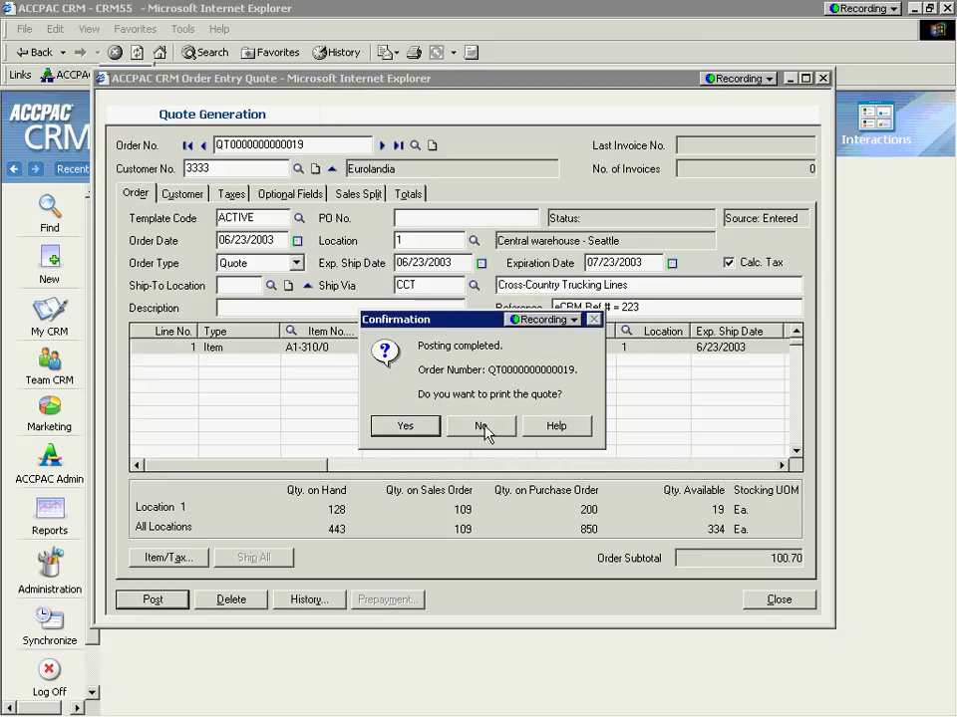
click(486, 426)
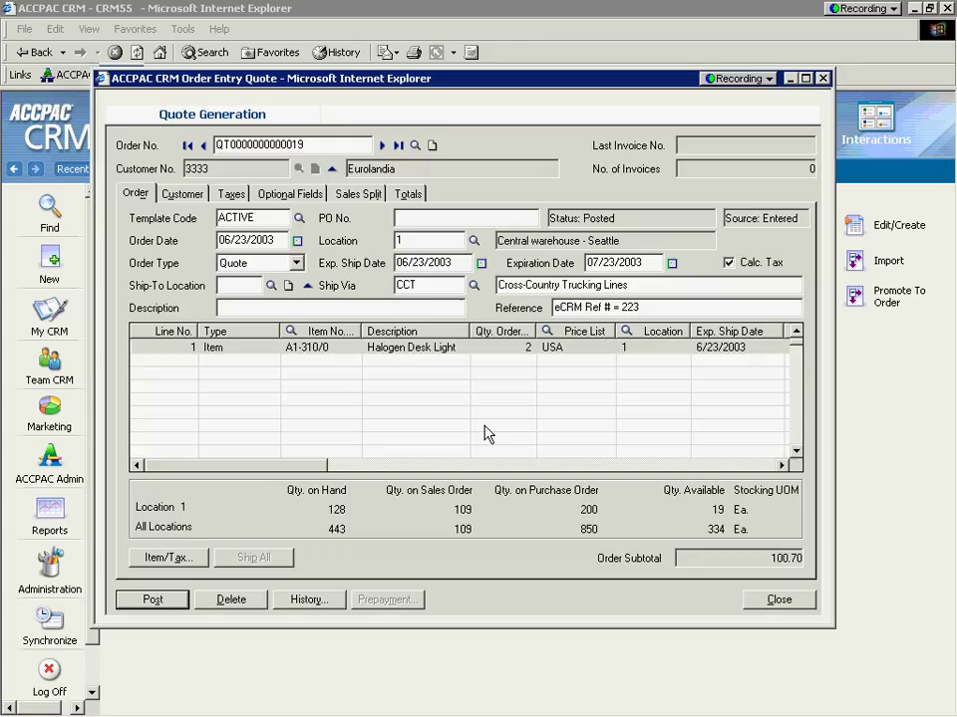
click(774, 599)
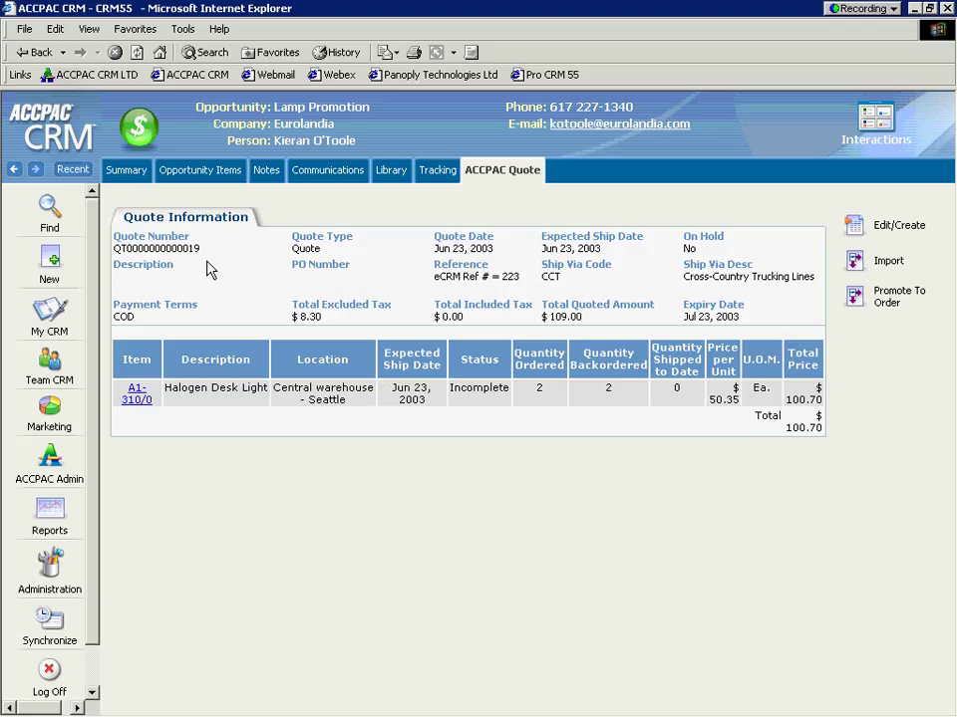
drag(204, 251, 139, 250)
click(46, 676)
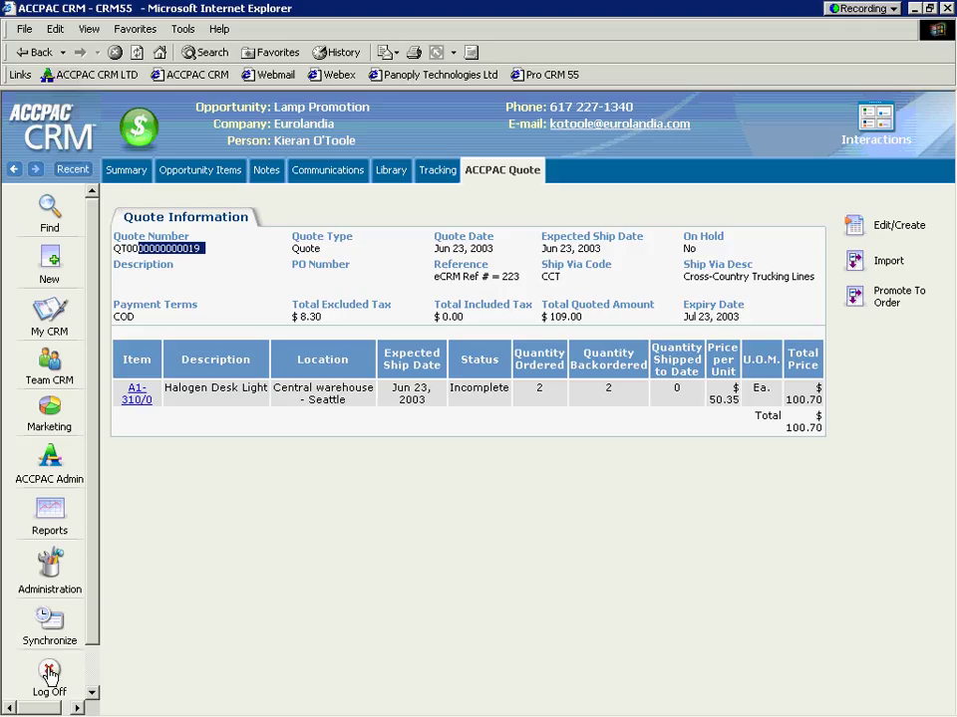
Step: Log back on under a different user name
double_click(466, 344)
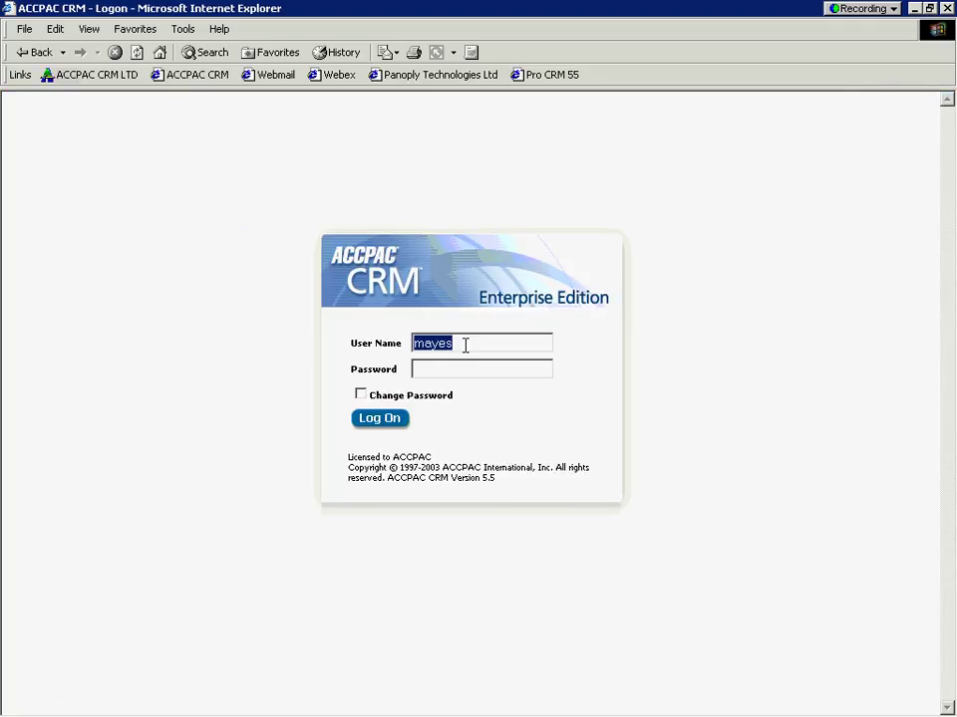
text(johnsonp)
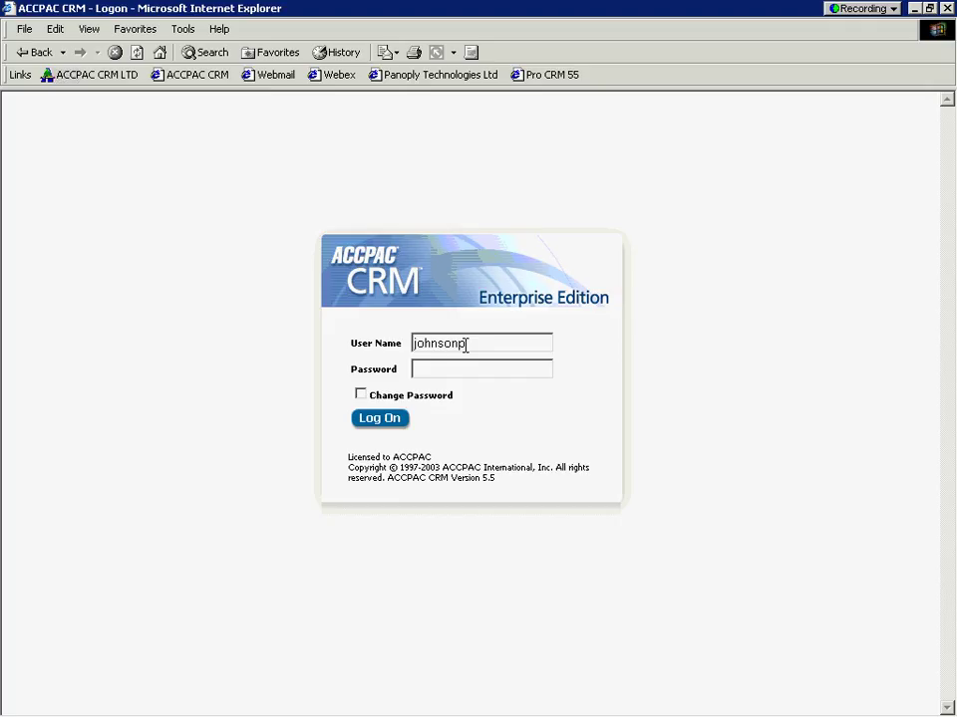
click(380, 419)
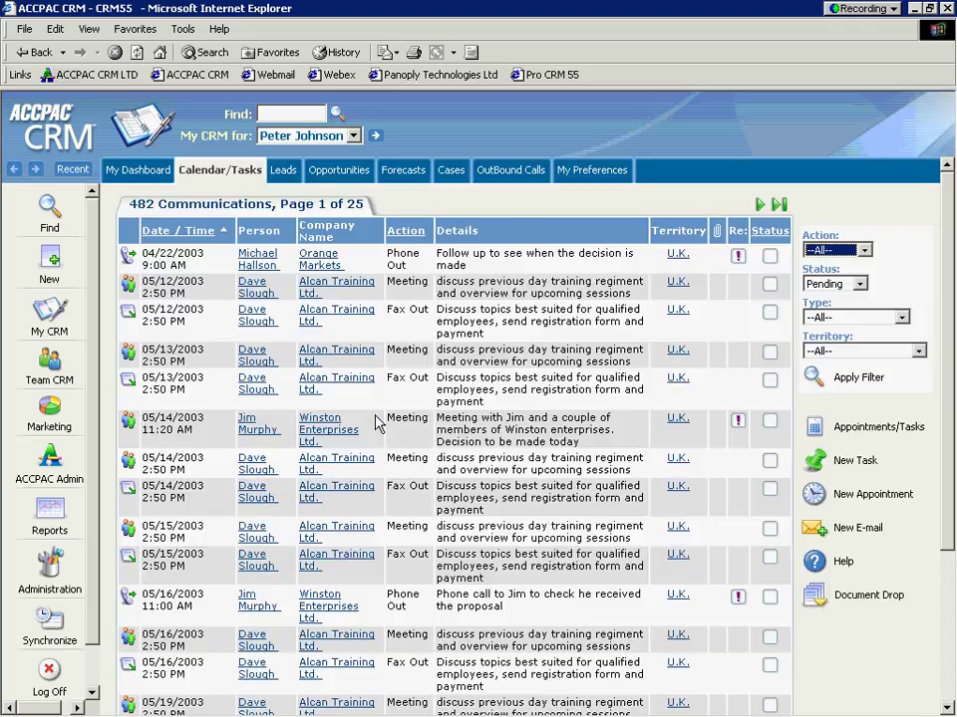
Step: Reopen Eurolandia from the Recent list and view Lamp Promotion's ACCPAC Quote tab
click(47, 209)
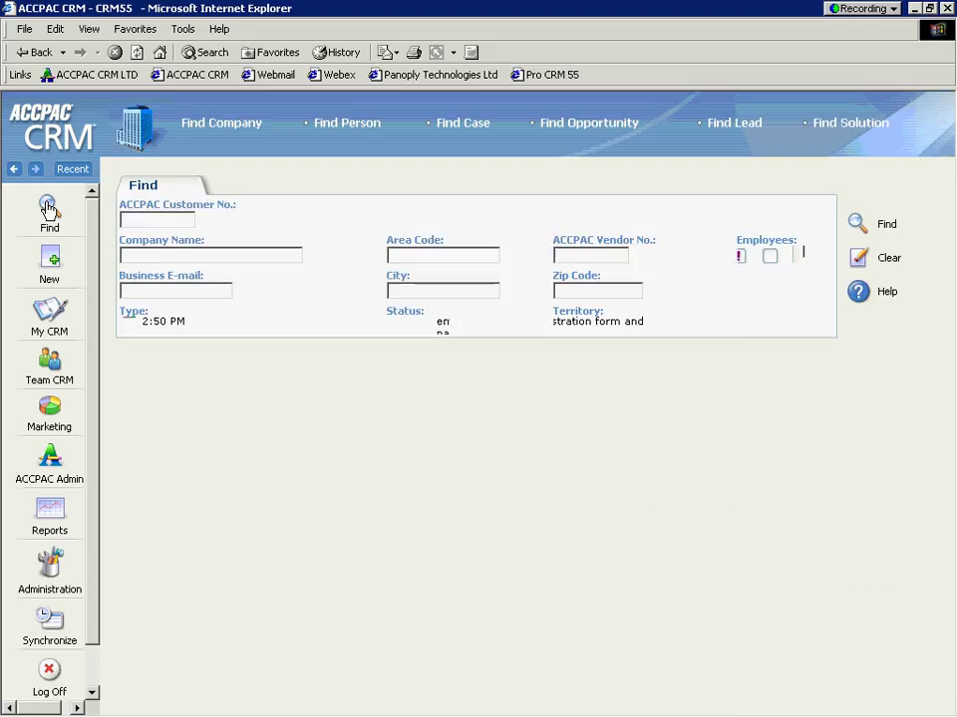
click(67, 172)
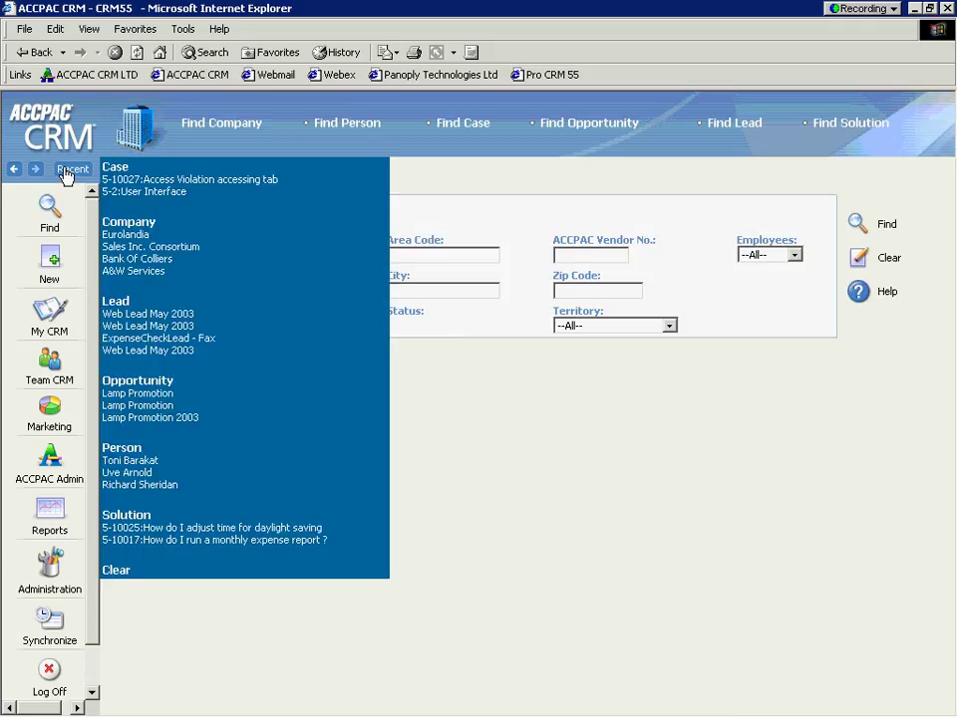
click(128, 239)
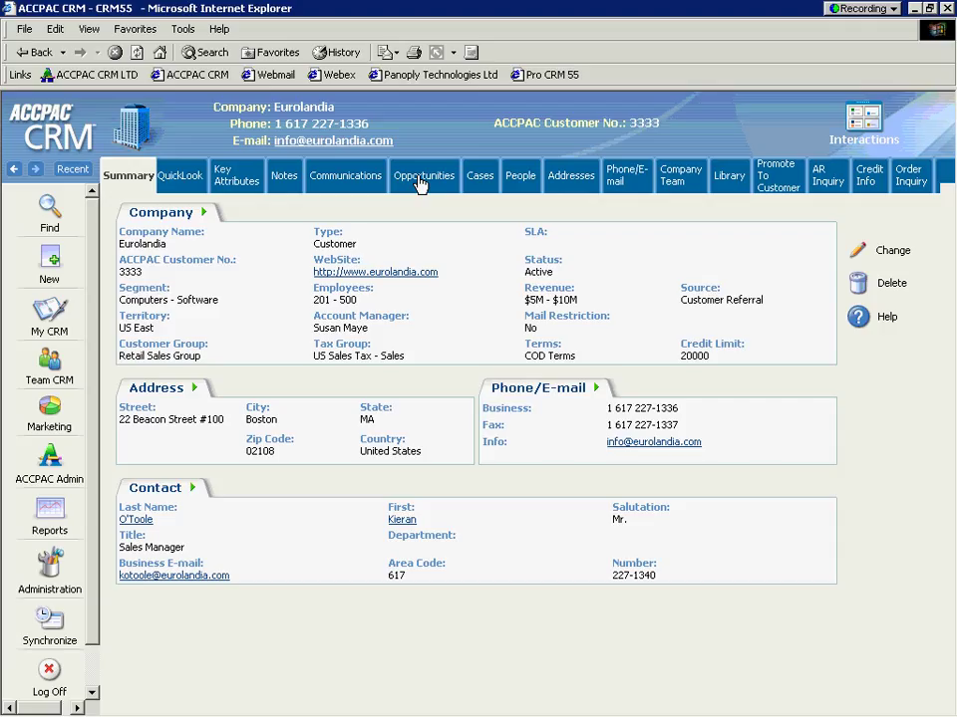
click(419, 184)
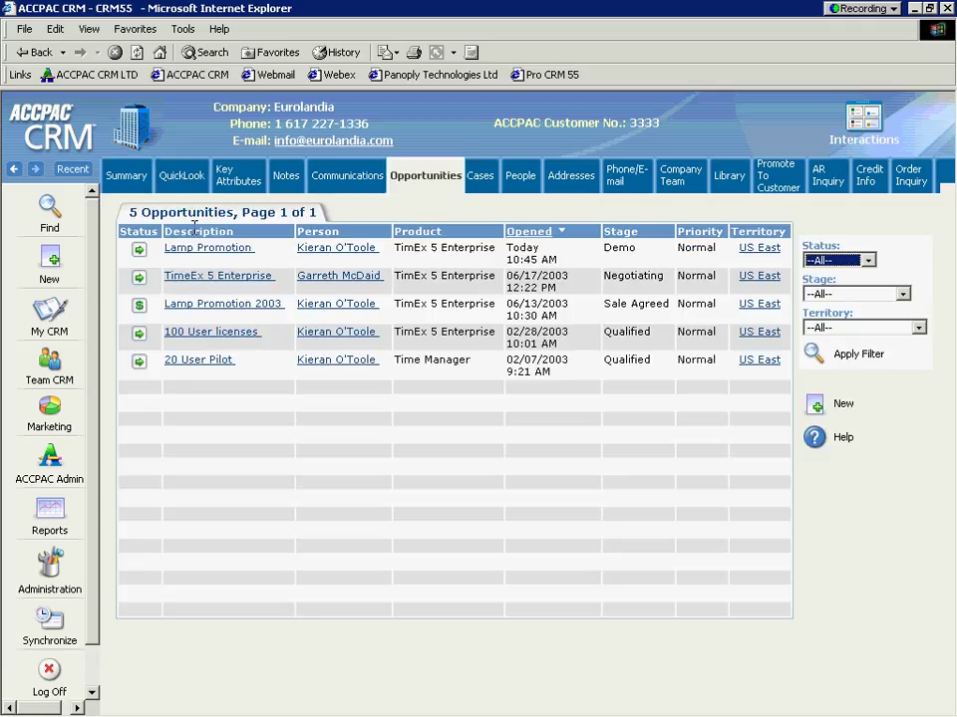
click(209, 255)
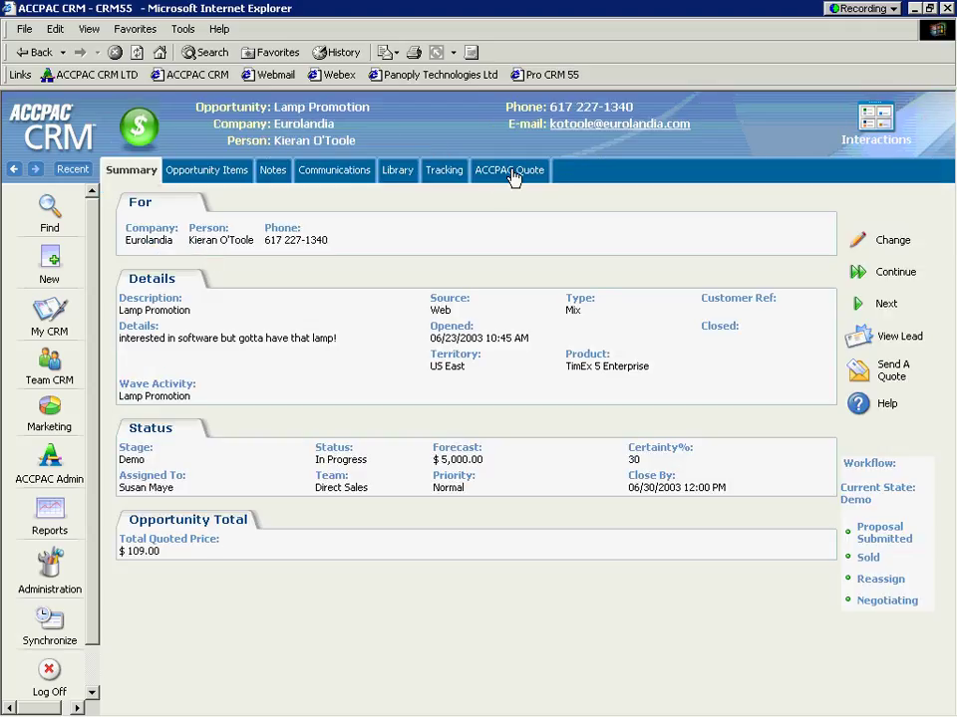
click(511, 175)
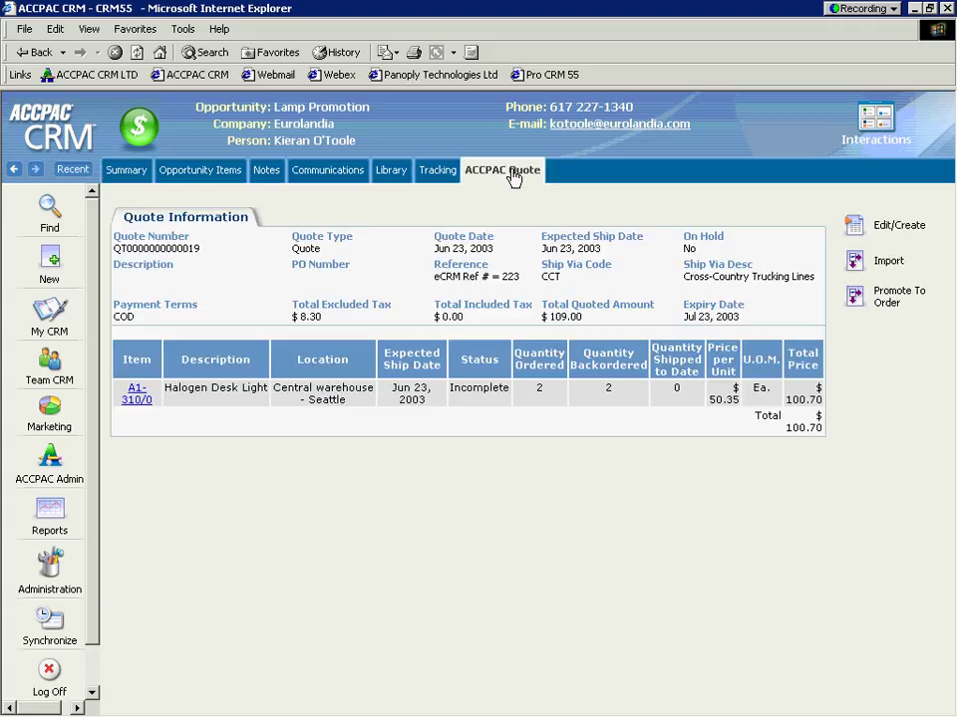
Step: Promote the Lamp Promotion quote to an order and review the Sale Agreed and Won status messages
click(854, 297)
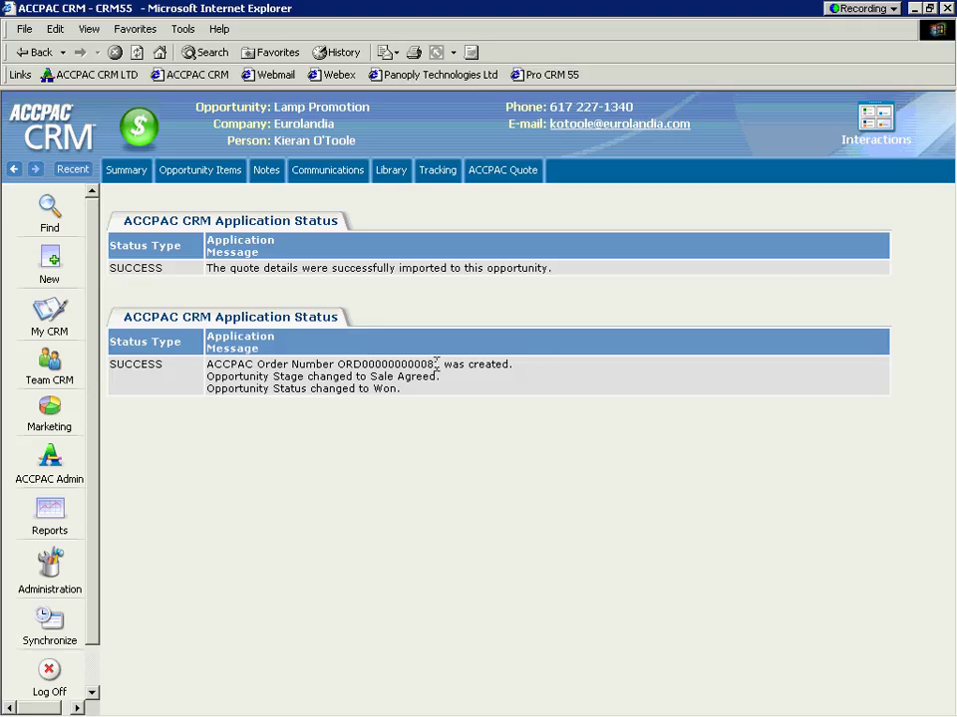
drag(435, 365, 307, 378)
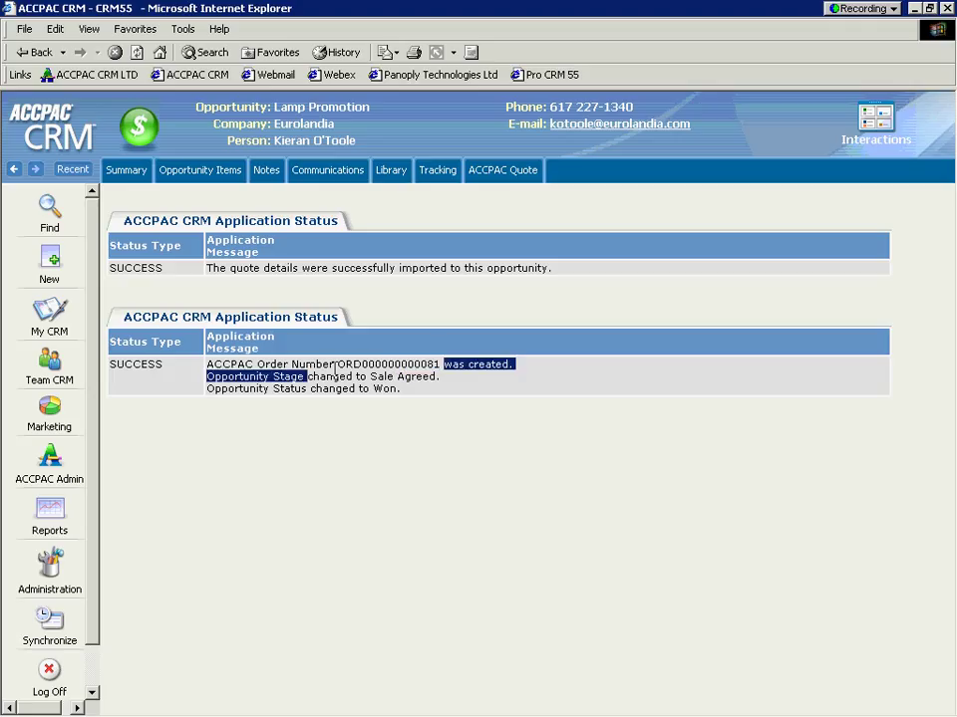
click(440, 360)
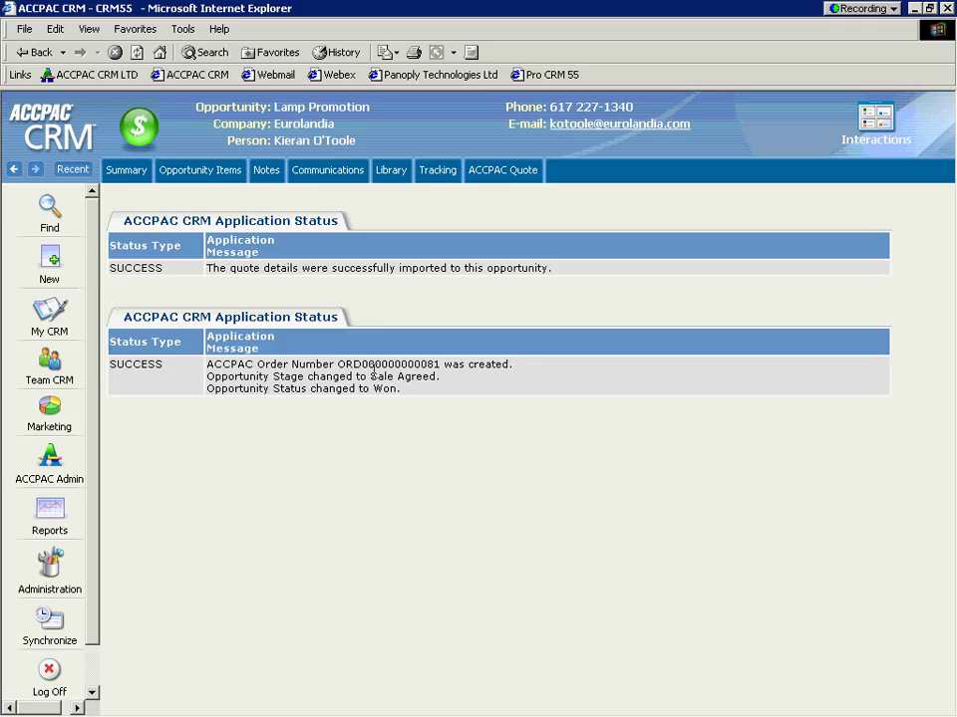
drag(370, 376, 436, 376)
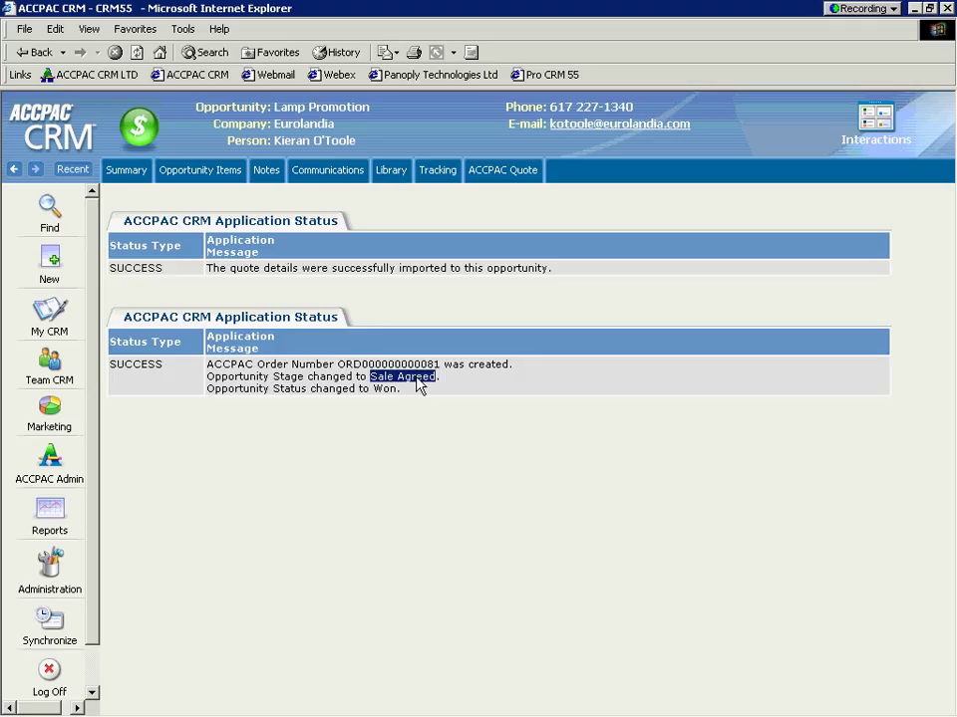
drag(373, 389, 397, 389)
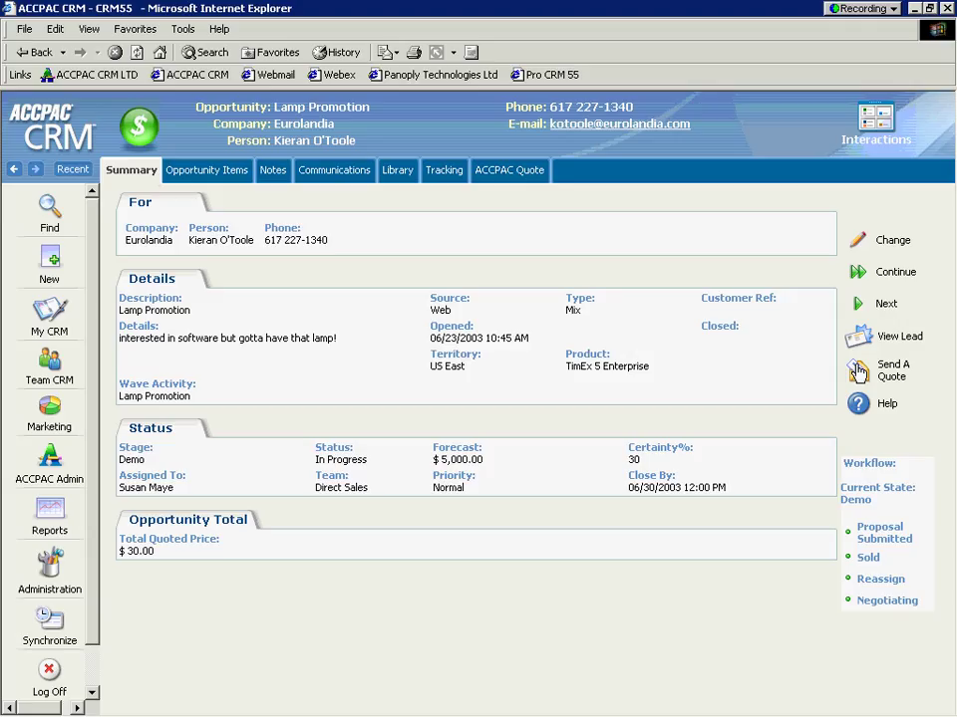
click(857, 371)
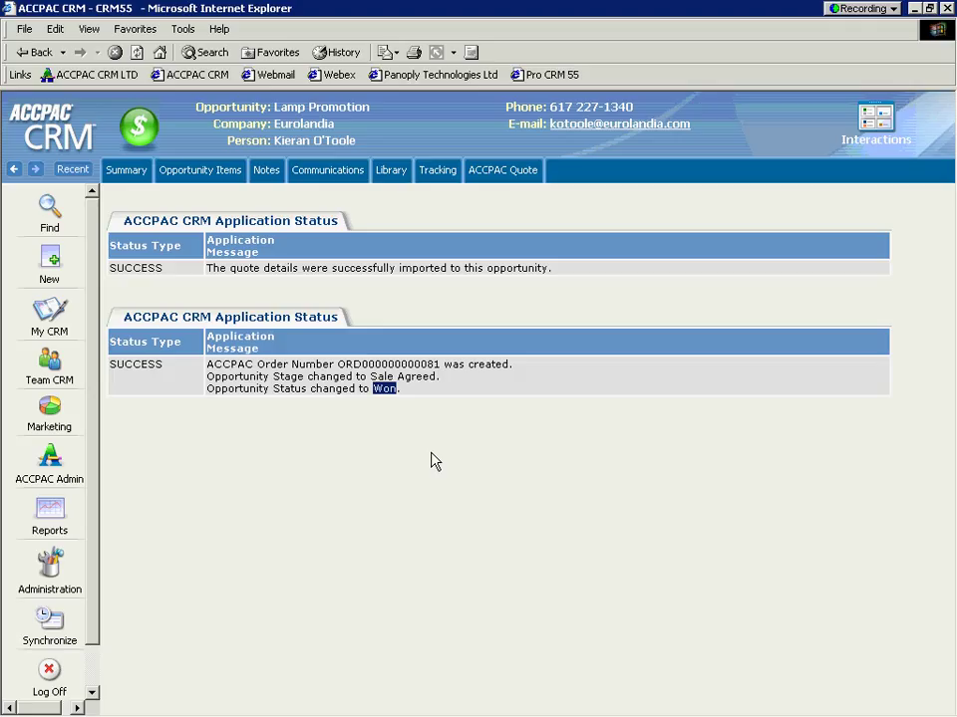
click(436, 176)
Step: Review Lamp Promotion's tracking history, then return to Eurolandia and view its Credit Info
click(435, 175)
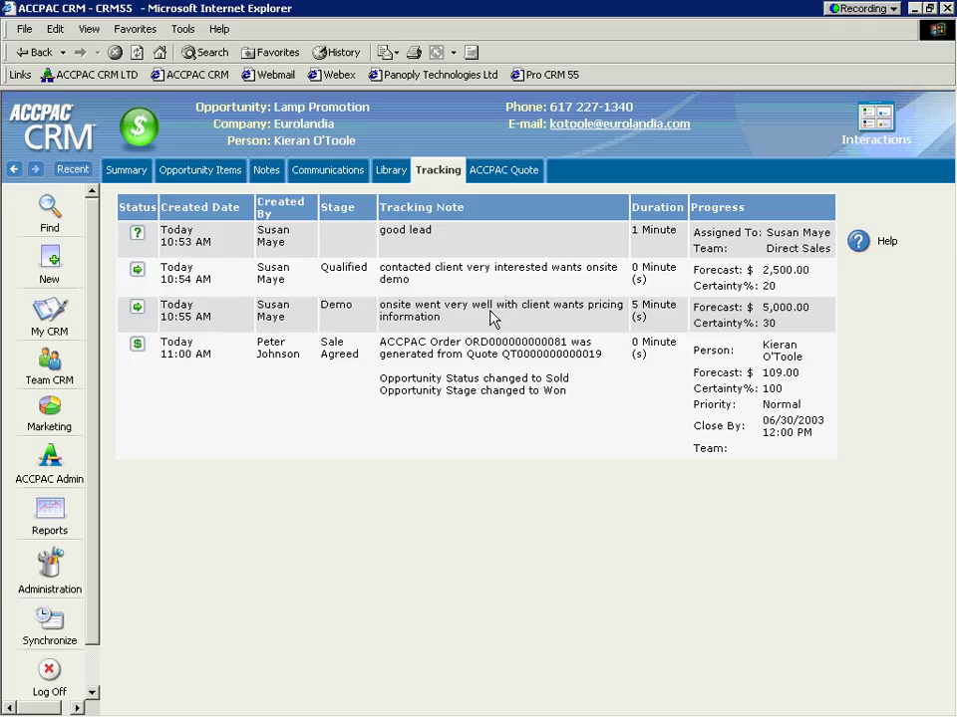
click(297, 126)
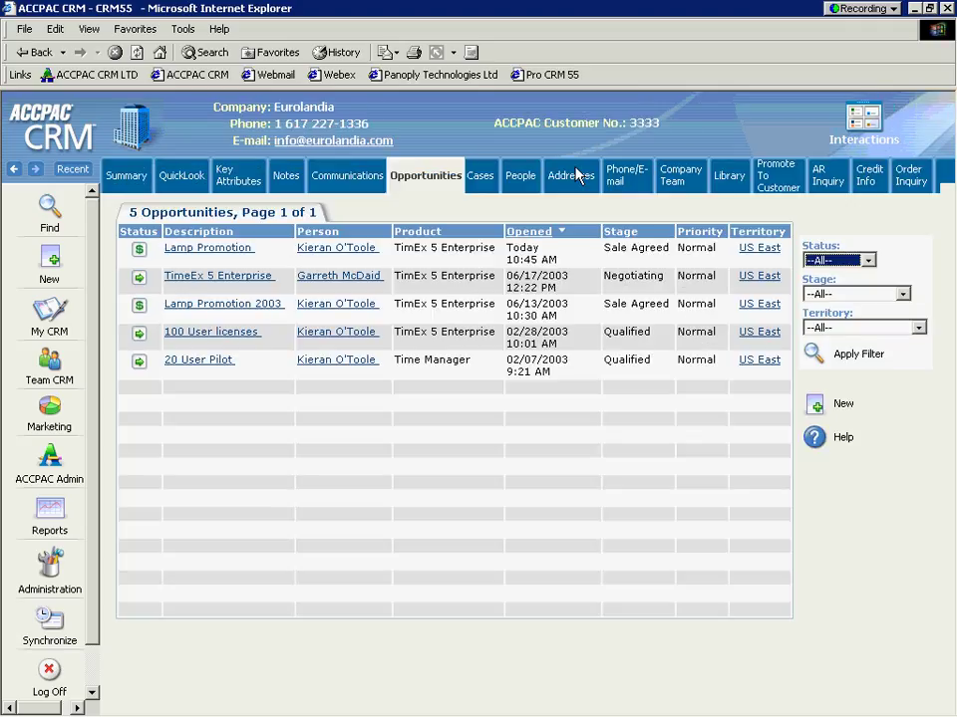
click(869, 181)
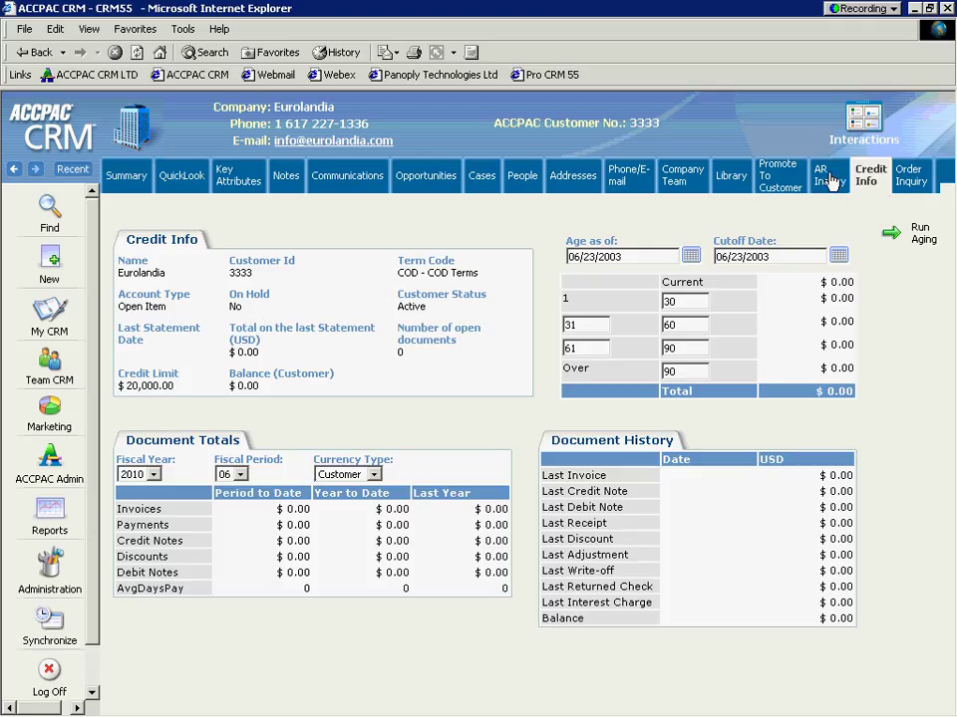
Step: Check Eurolandia's AR Inquiry and Order Inquiry, then list its People
click(830, 181)
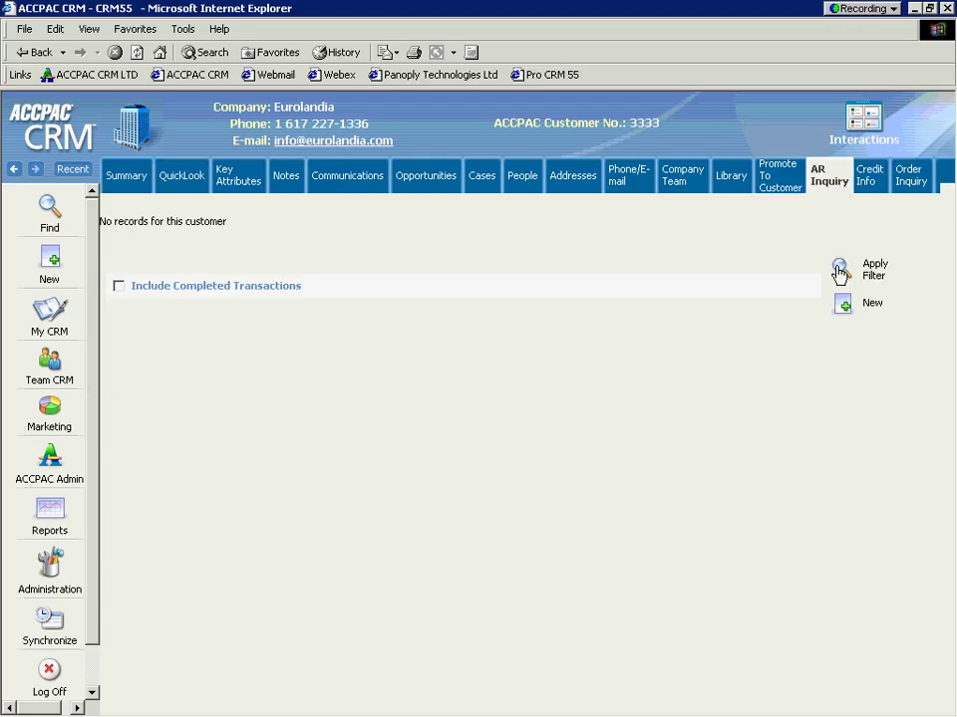
click(912, 180)
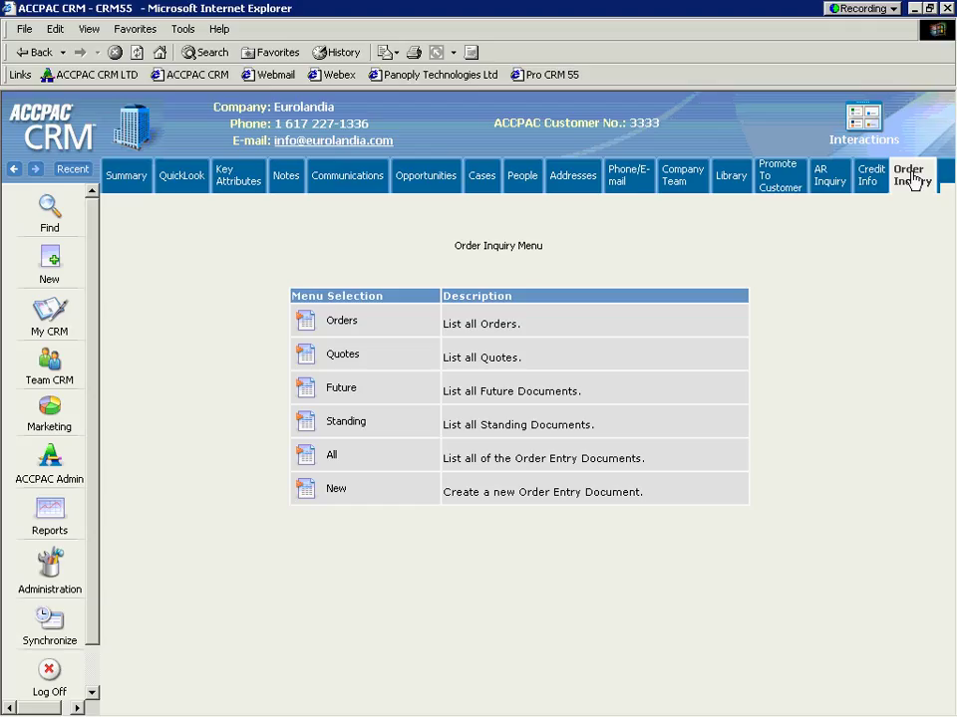
click(526, 182)
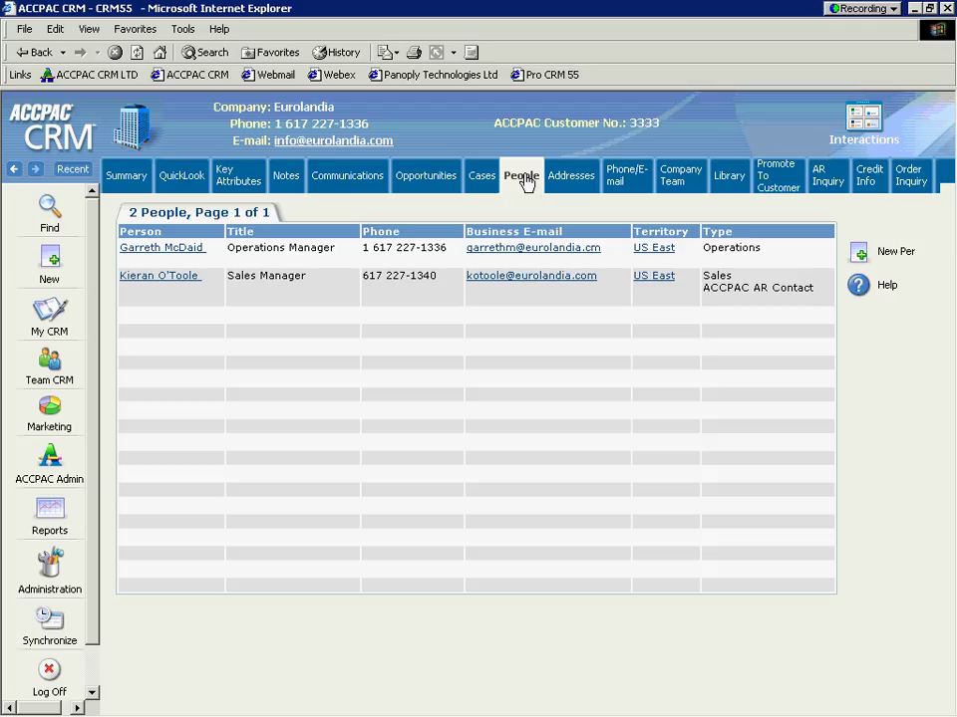
Step: E-mail Eurolandia's sales manager a welcome using the Support Introduction template, then view his communications
click(154, 279)
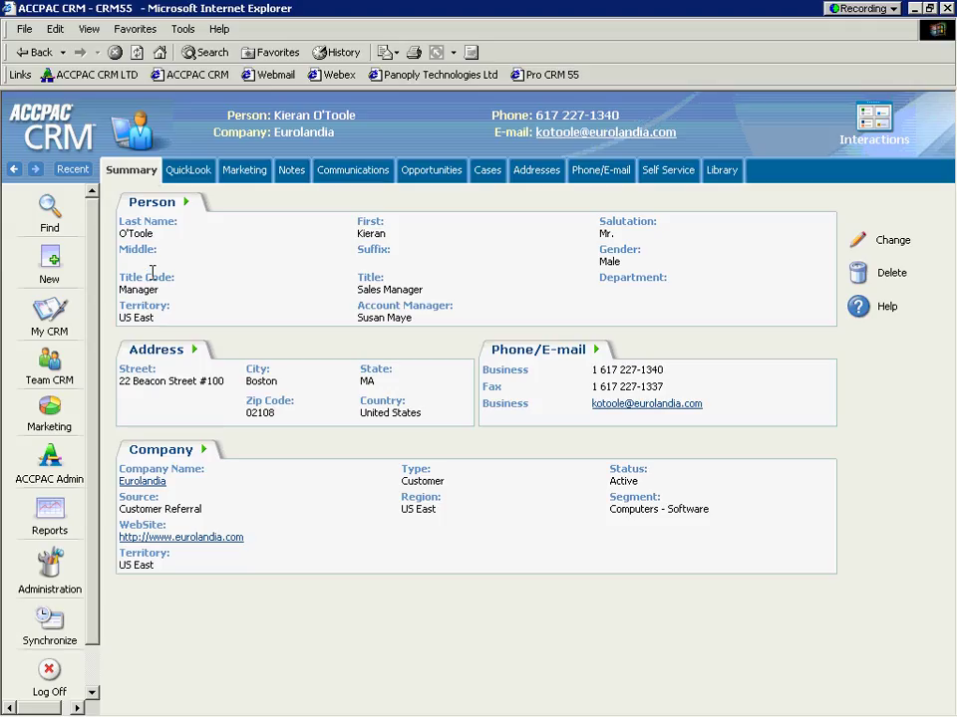
click(582, 134)
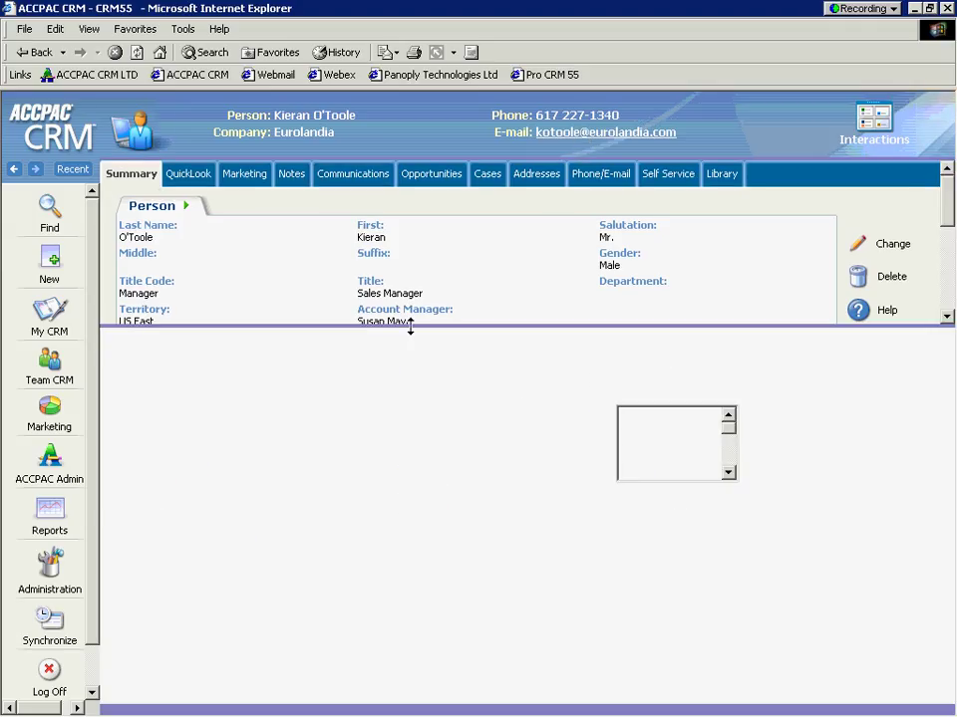
drag(409, 327, 389, 185)
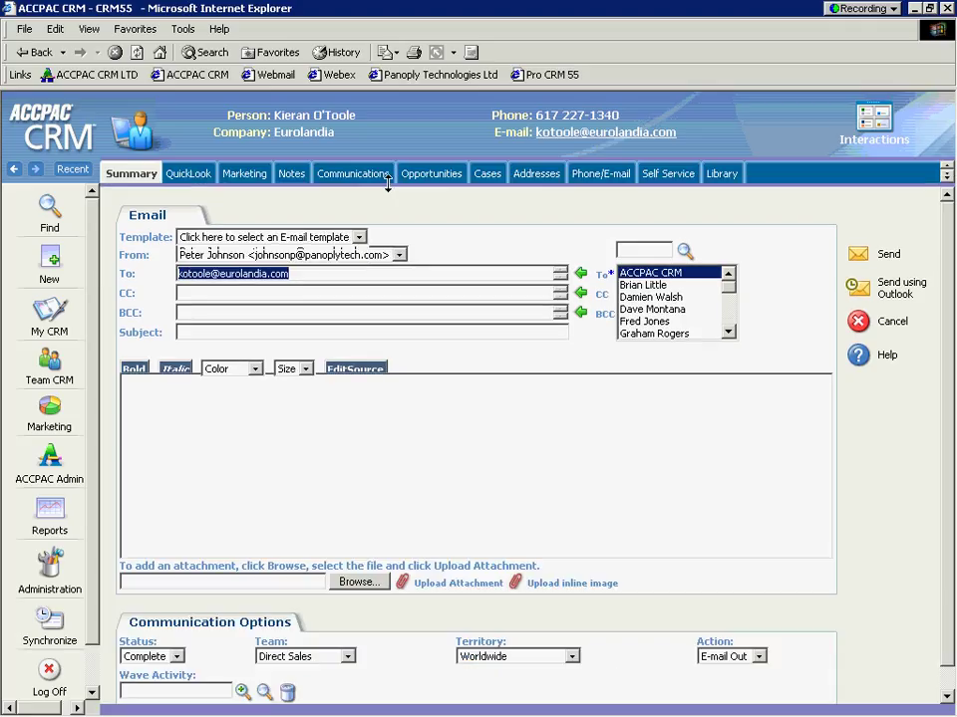
click(360, 238)
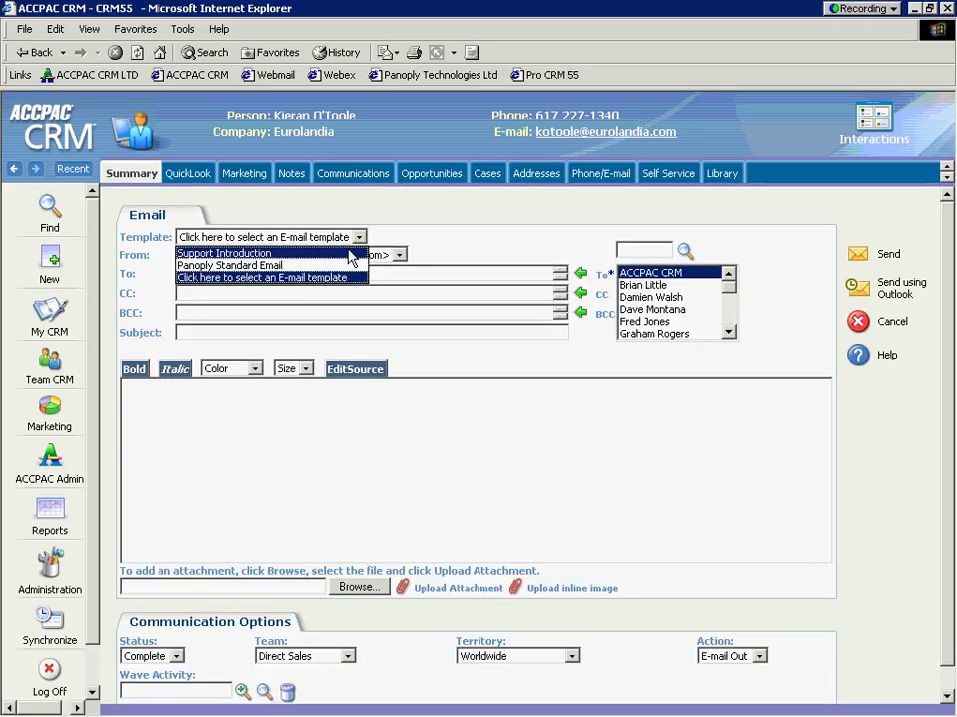
click(264, 253)
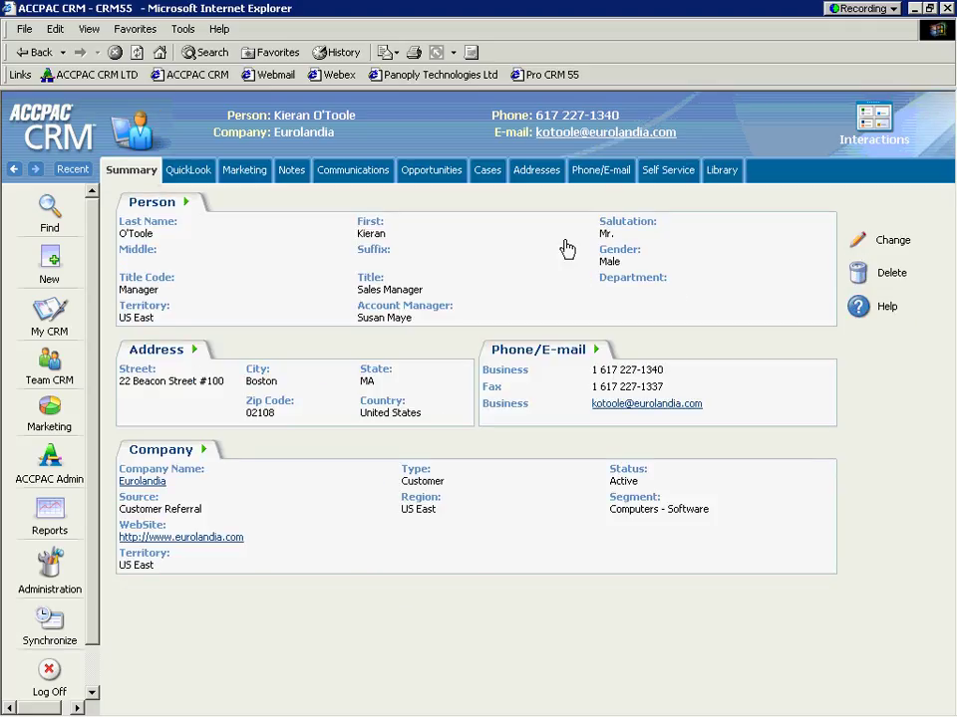
click(349, 179)
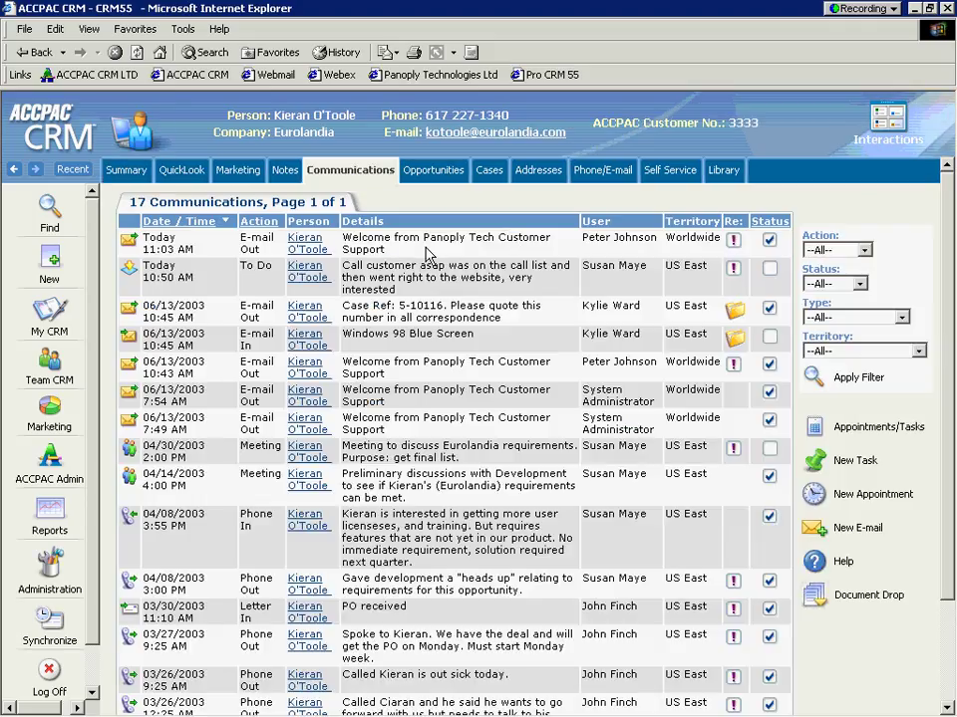
Step: Check the newest E-mail Out entry's details and date, then bring up the Outlook inbox
drag(428, 249, 341, 241)
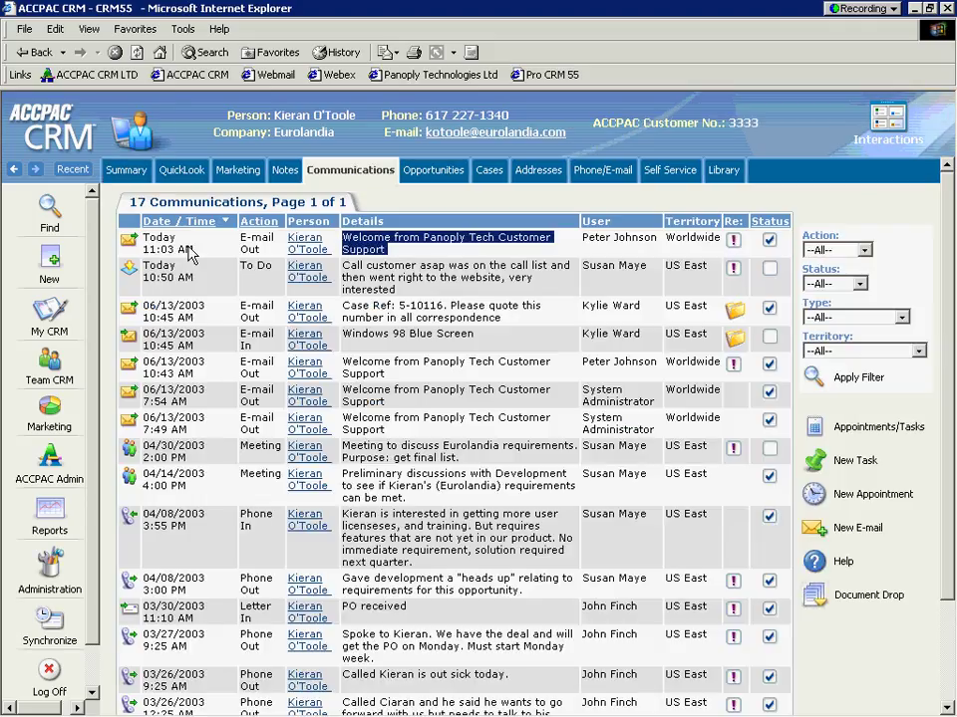
drag(207, 257, 148, 247)
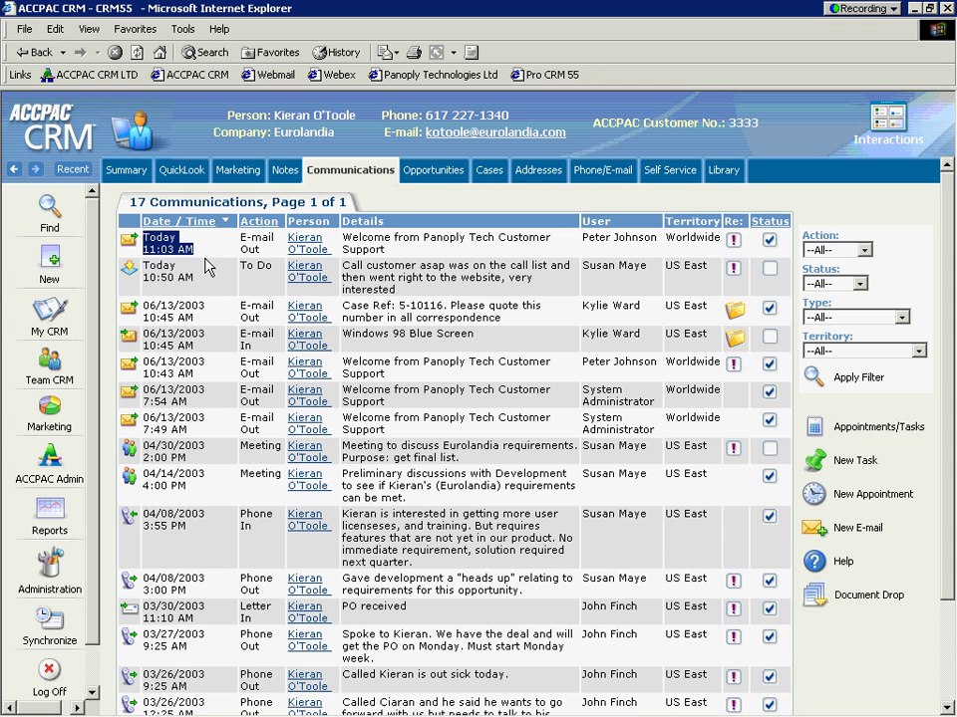
mouse_move(320, 709)
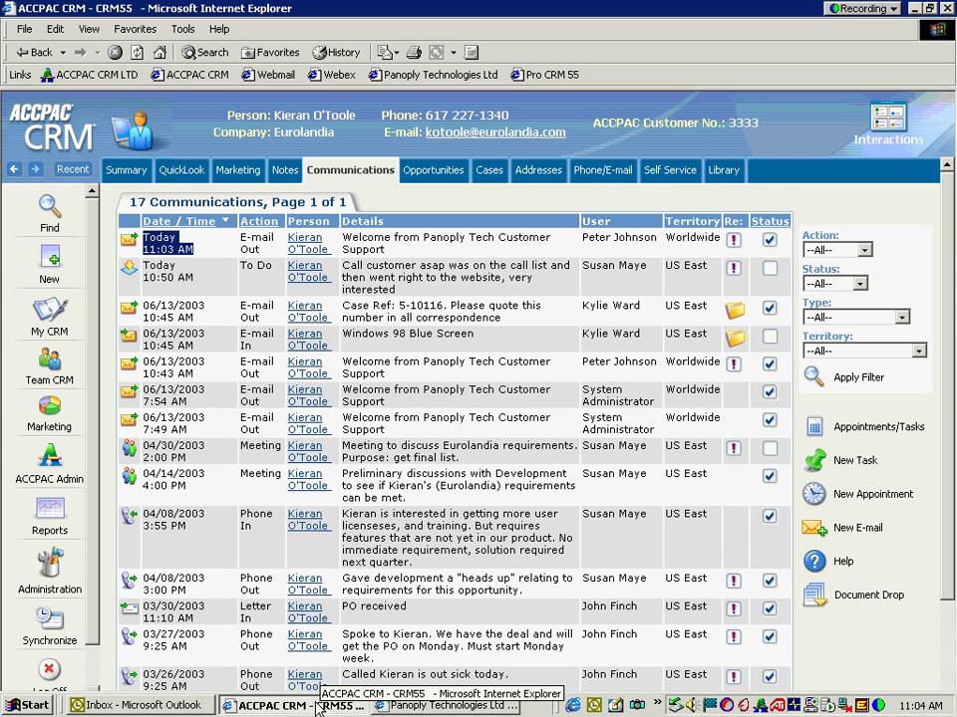
click(159, 706)
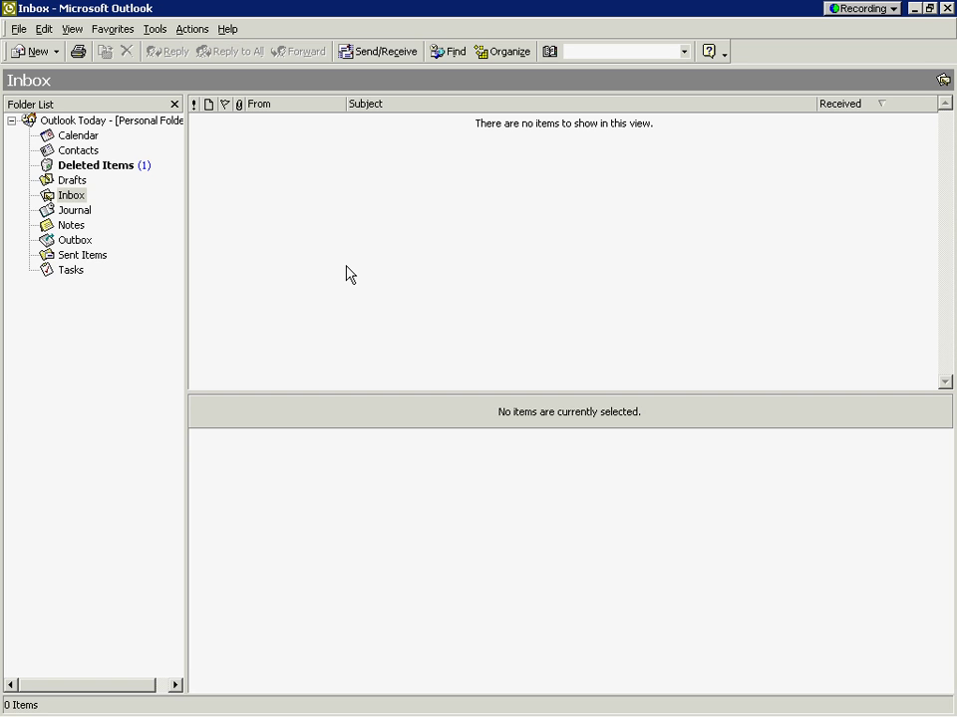
Step: Receive the Welcome from Panoply Tech Customer Support message and start a reply to the support address
click(381, 52)
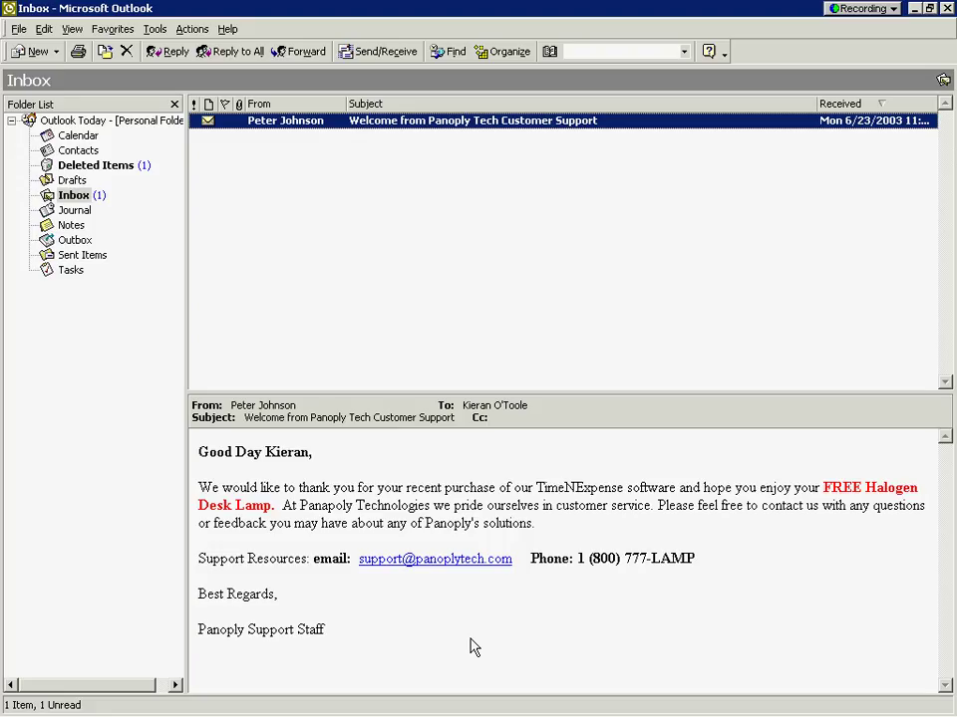
click(413, 562)
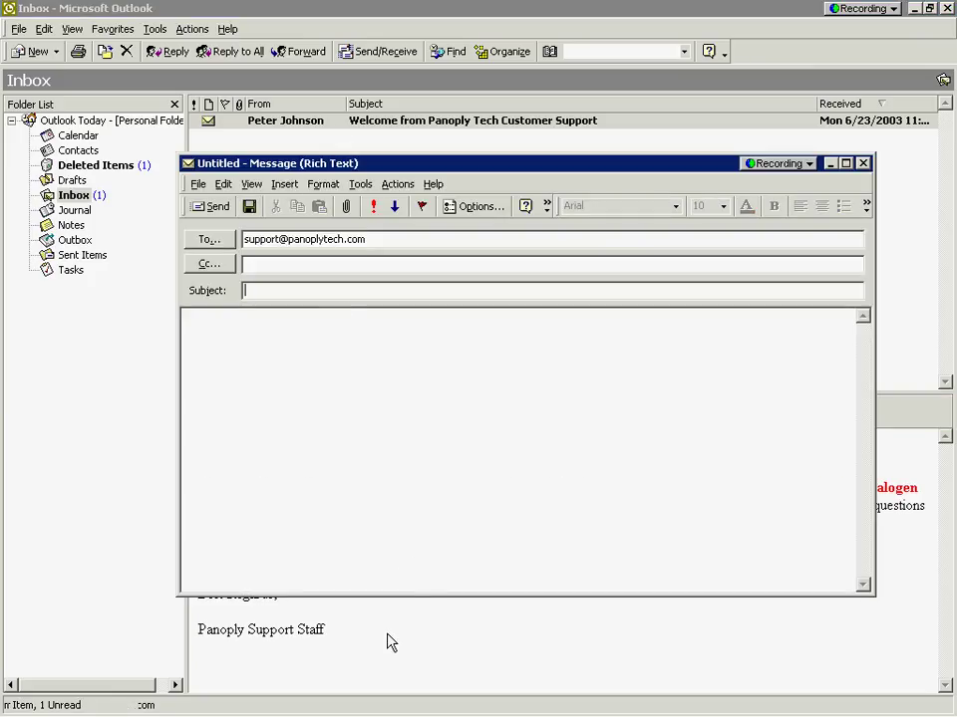
Step: Send support an e-mail titled 'Unable to install software Win 98' with body 'Blue Screen on install'
text(Unable)
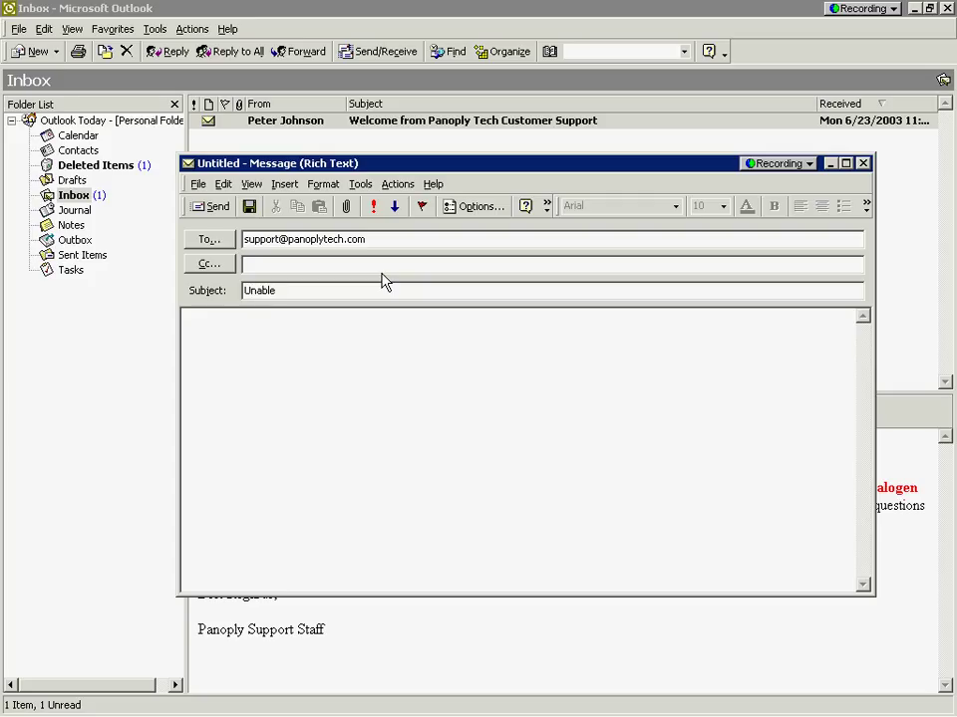
text( to install software Win 9)
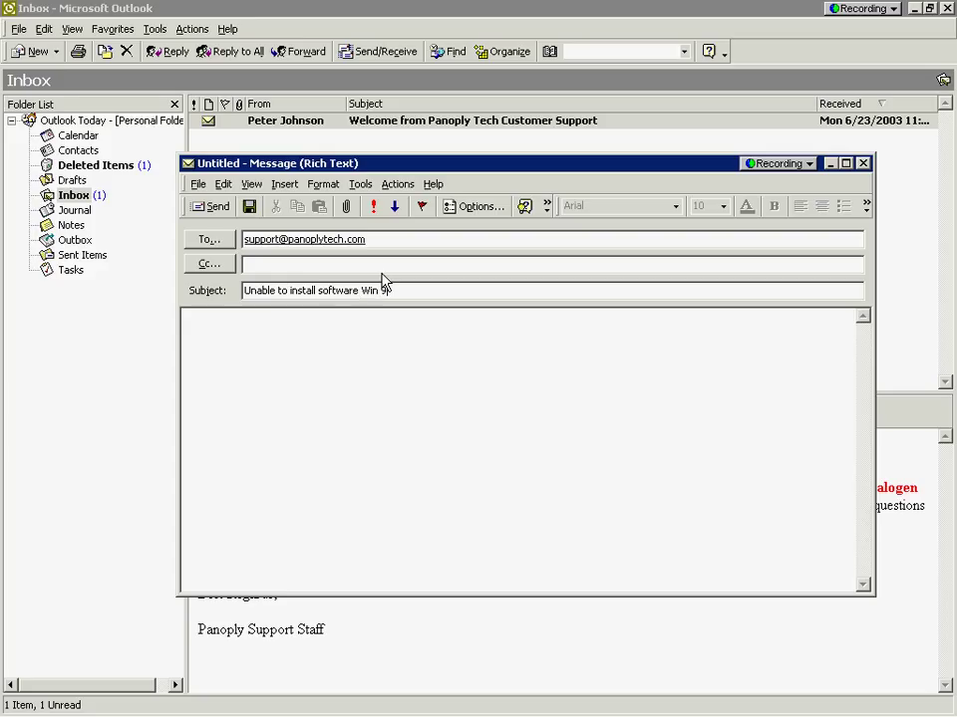
text(8)
click(390, 348)
text(Blue S)
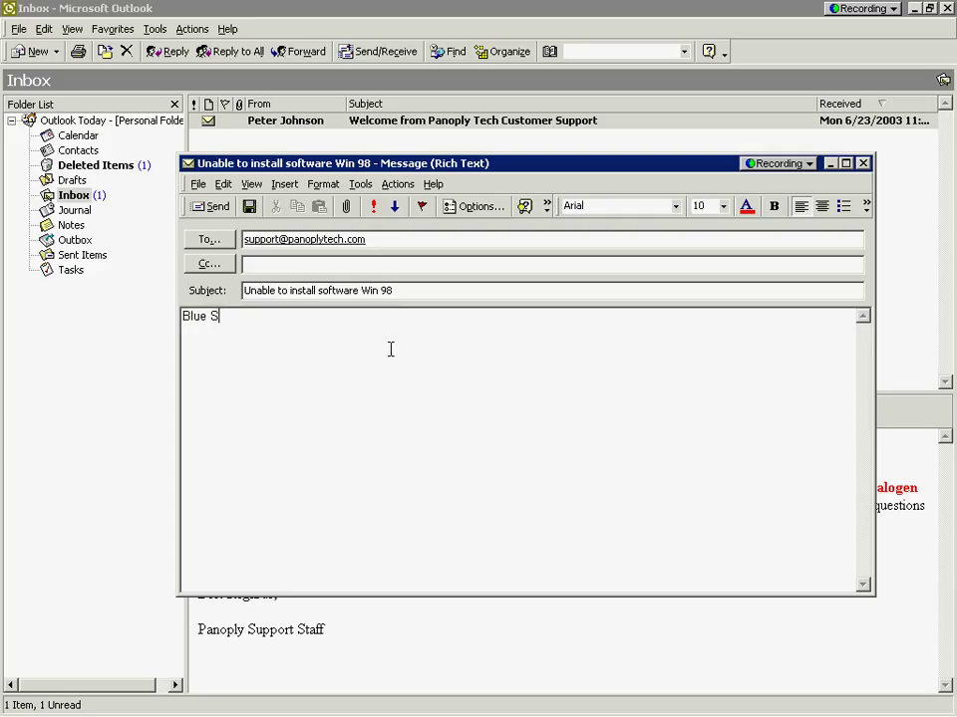
text(creen on install)
click(202, 209)
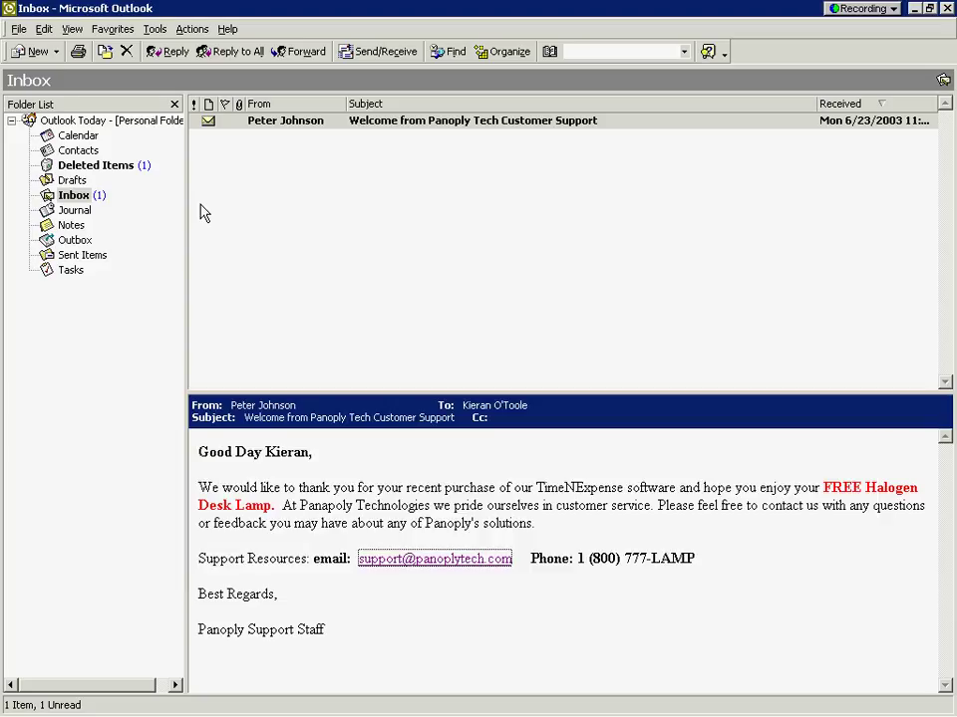
mouse_move(232, 704)
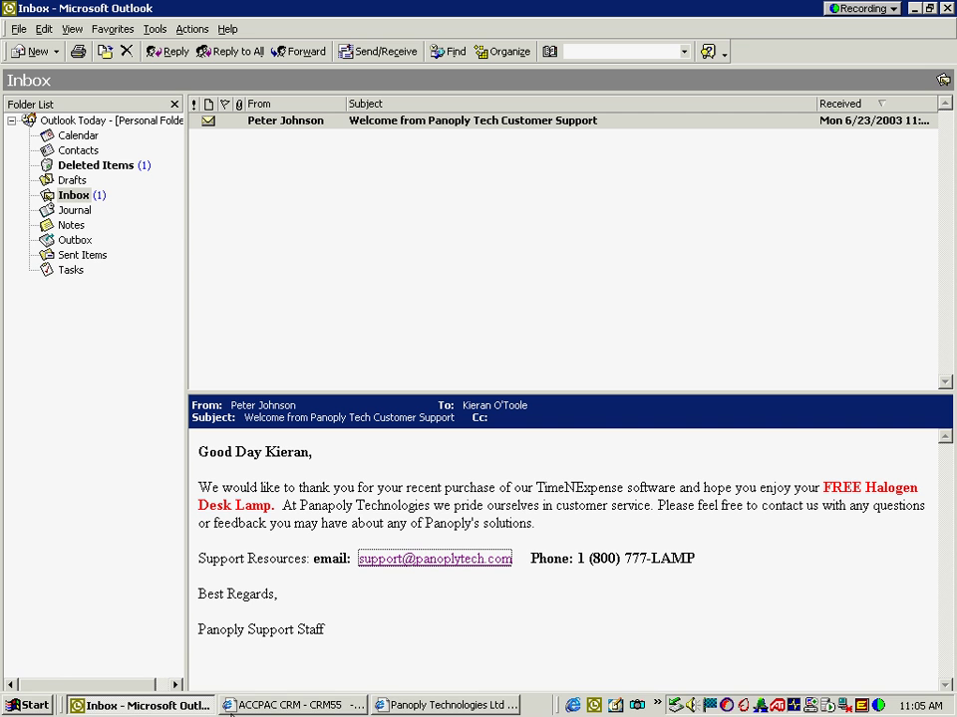
Step: Log off ACCPAC CRM and log back on with the support agent's user name
click(295, 705)
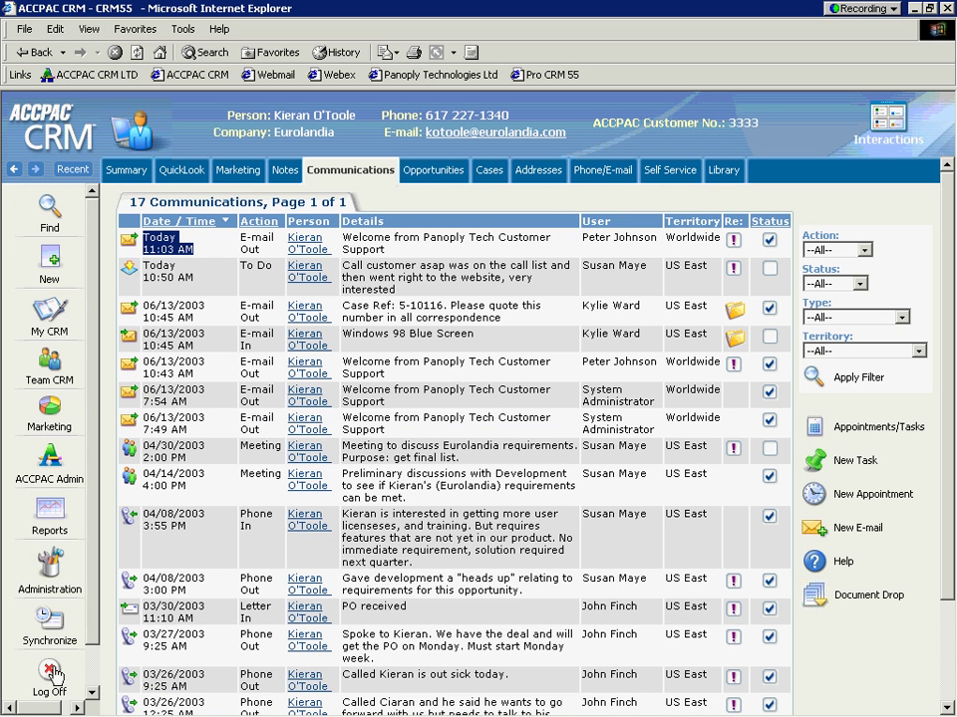
click(52, 674)
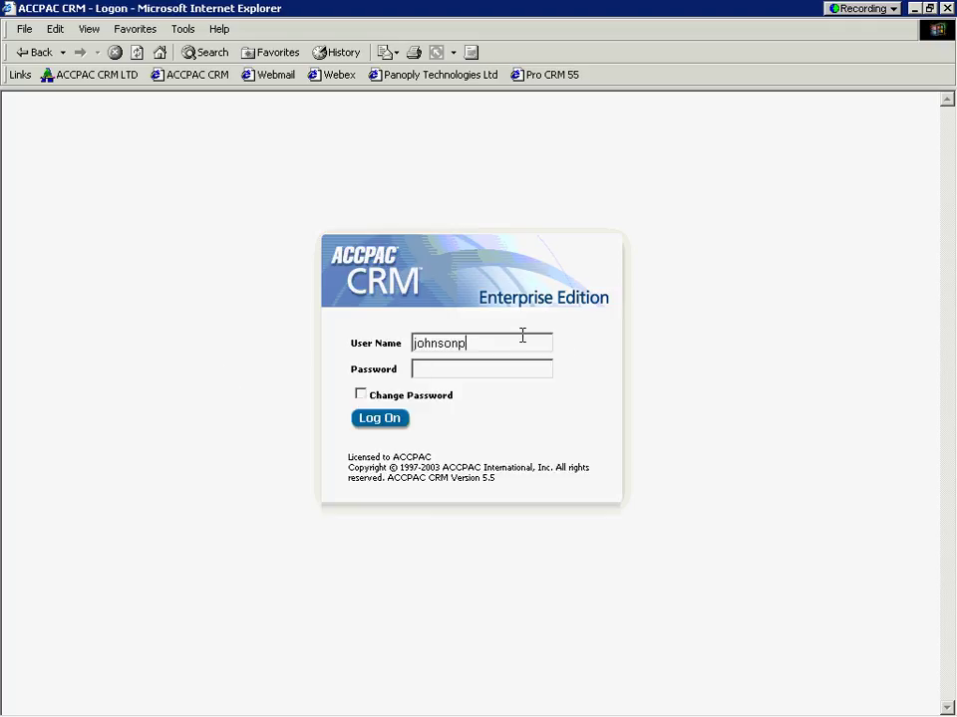
drag(521, 337, 382, 335)
text(wardk)
click(377, 420)
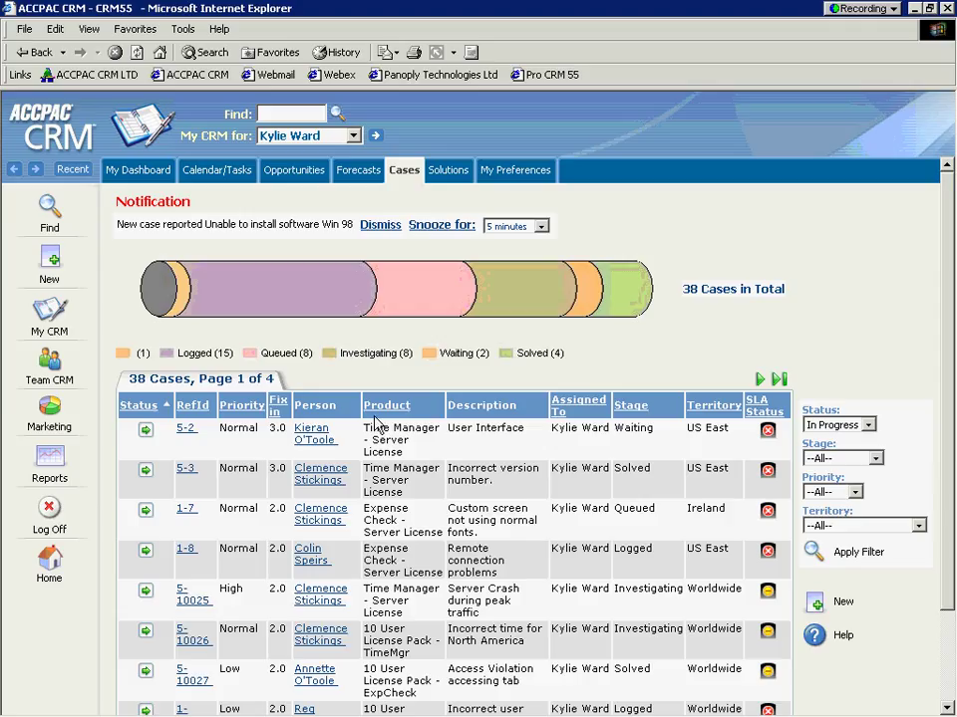
Step: Filter the agent's cases via the pipeline chart, ending on the 8 Investigating-stage cases
click(401, 173)
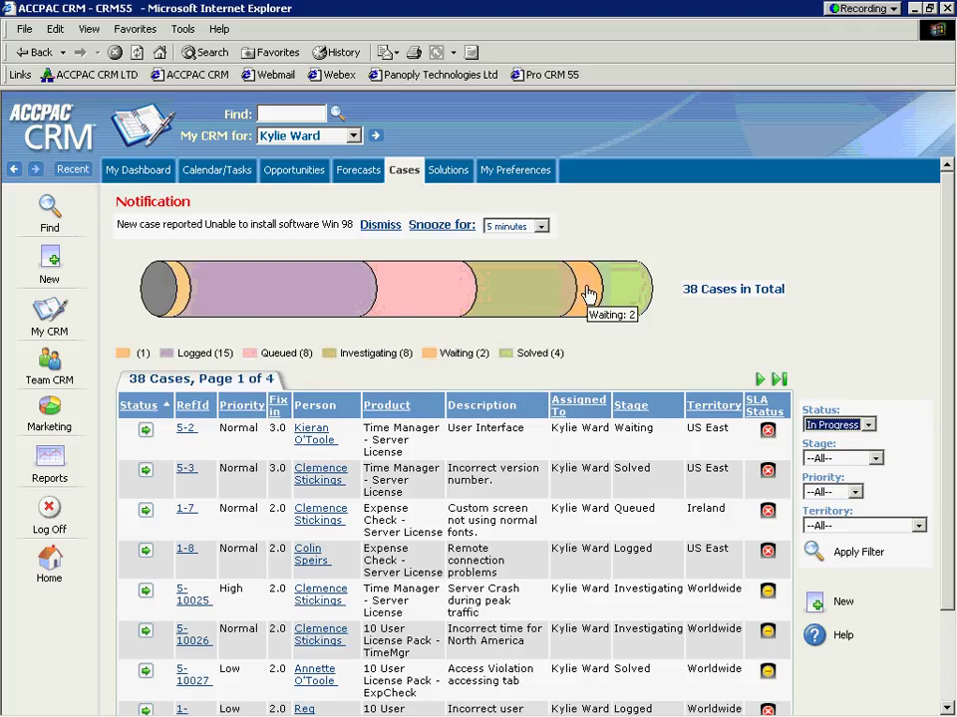
click(589, 293)
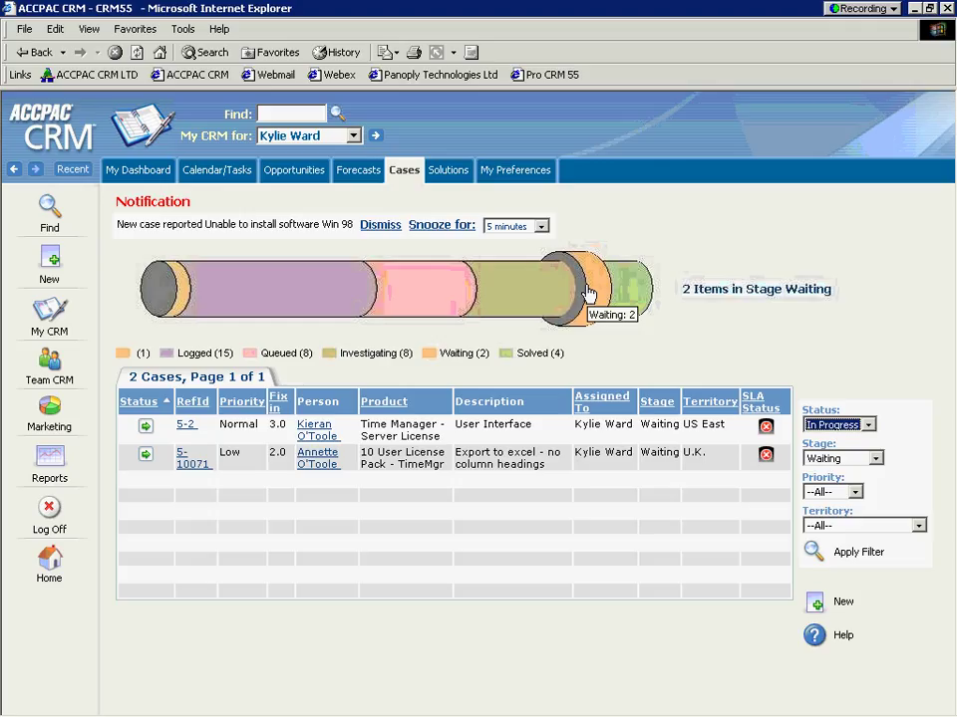
click(516, 297)
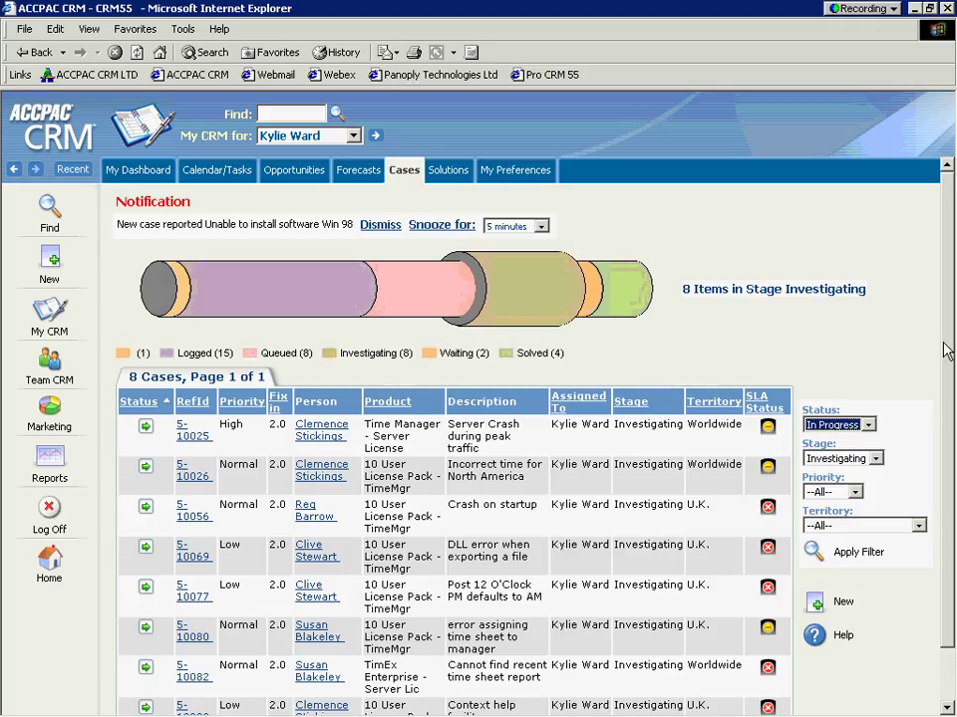
drag(946, 316, 837, 352)
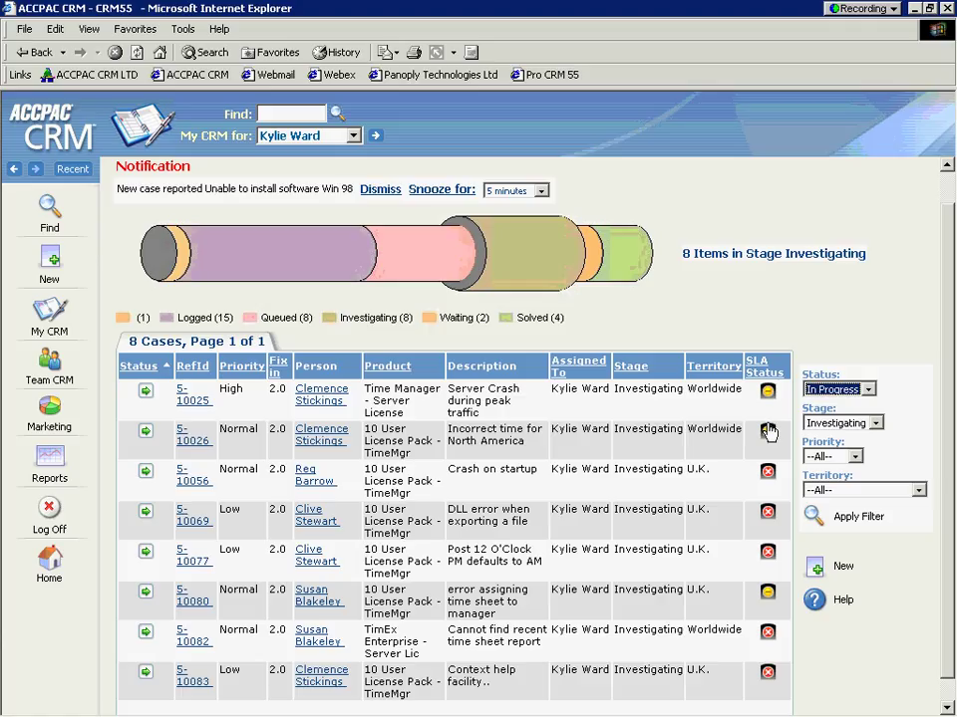
Step: Open case 5-10117 from its notification, dismiss the notification, and return to Outlook
click(299, 198)
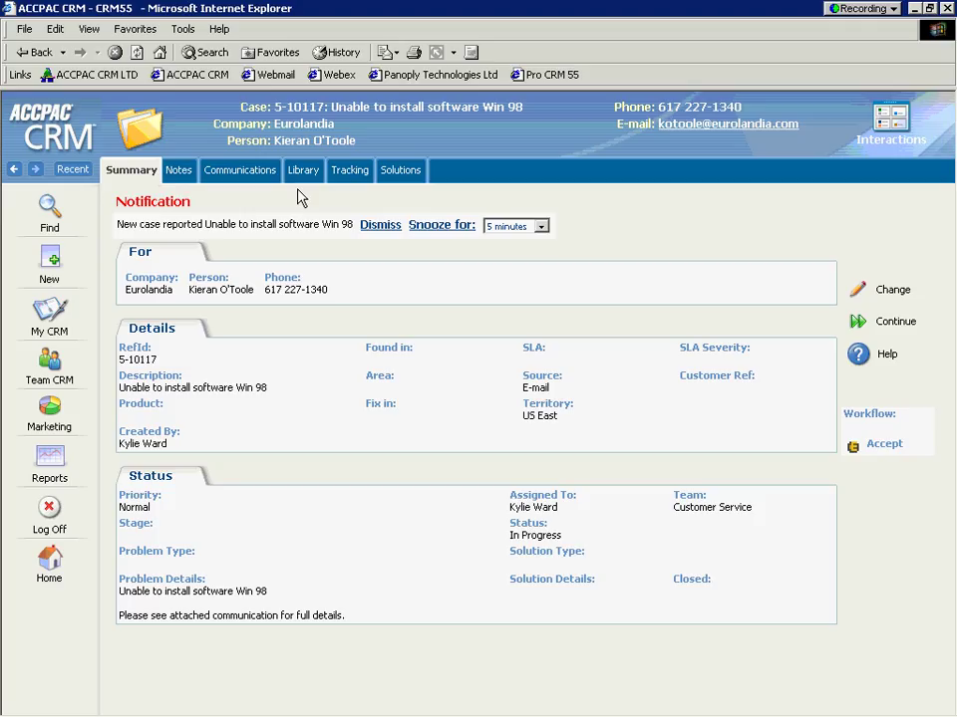
click(377, 228)
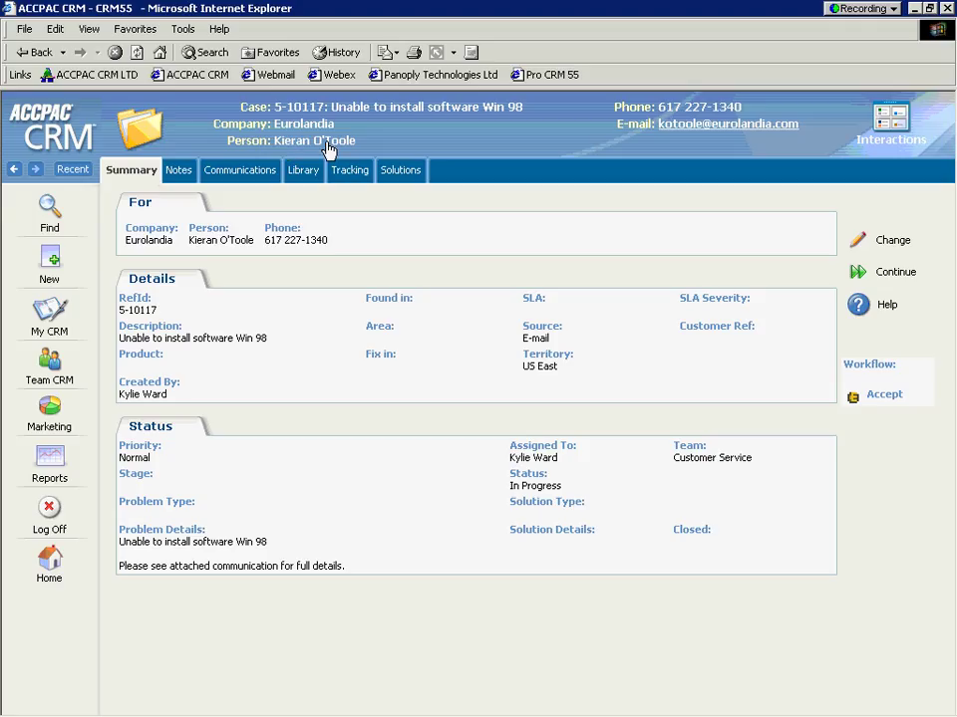
mouse_move(234, 709)
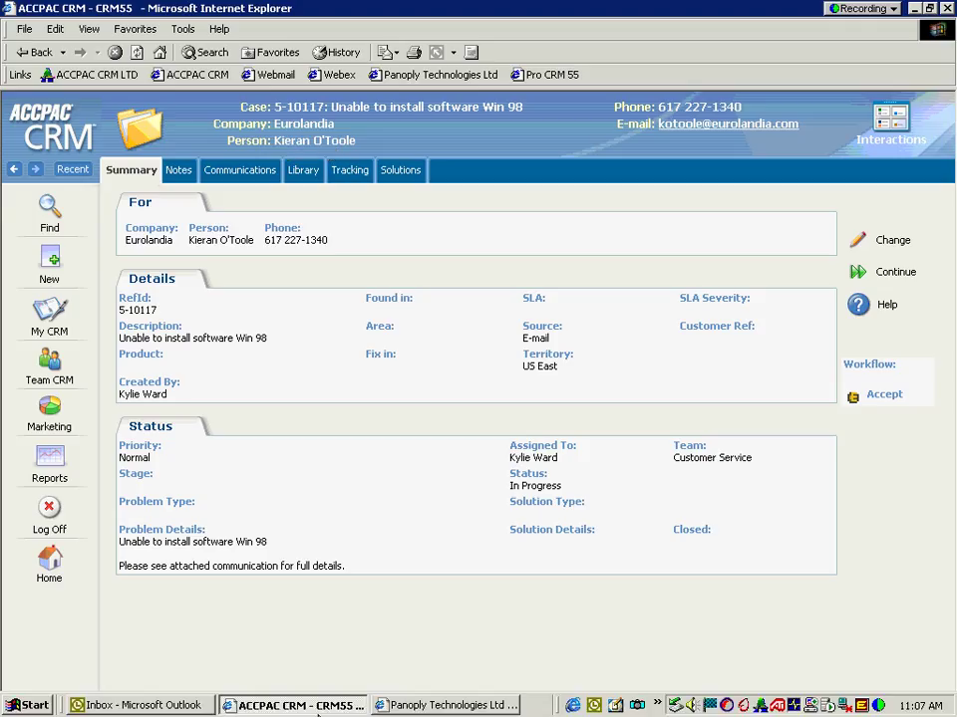
click(149, 707)
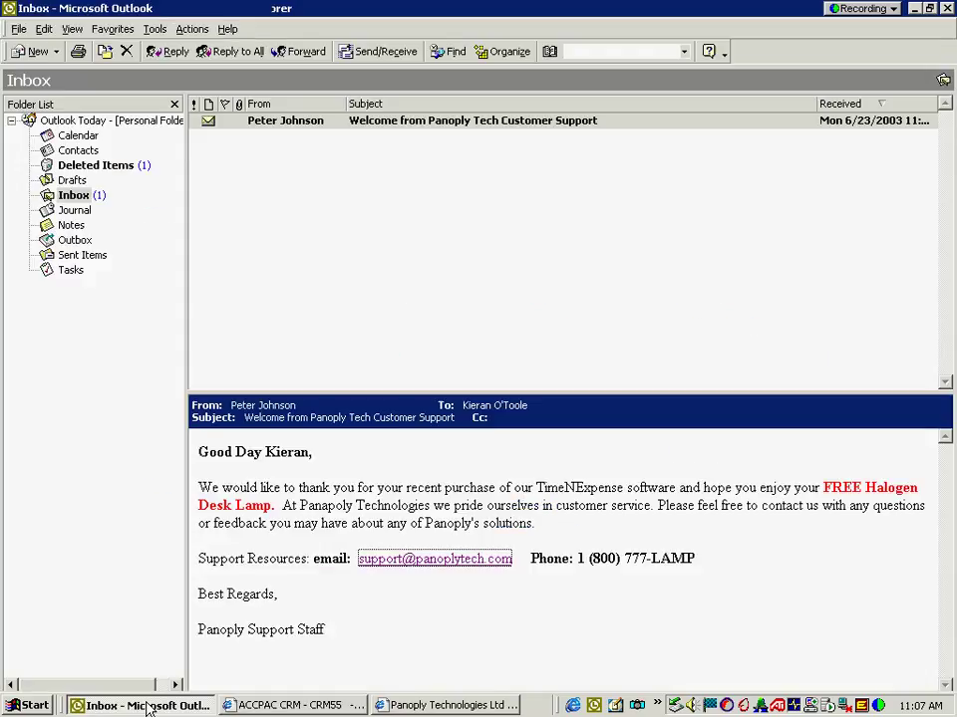
click(376, 51)
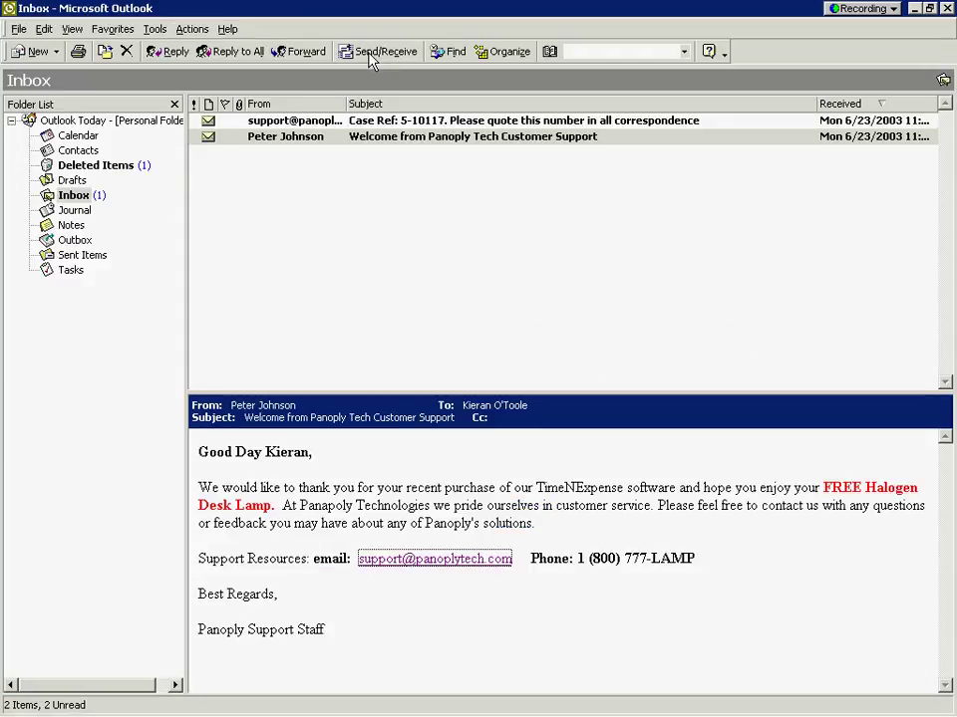
click(359, 121)
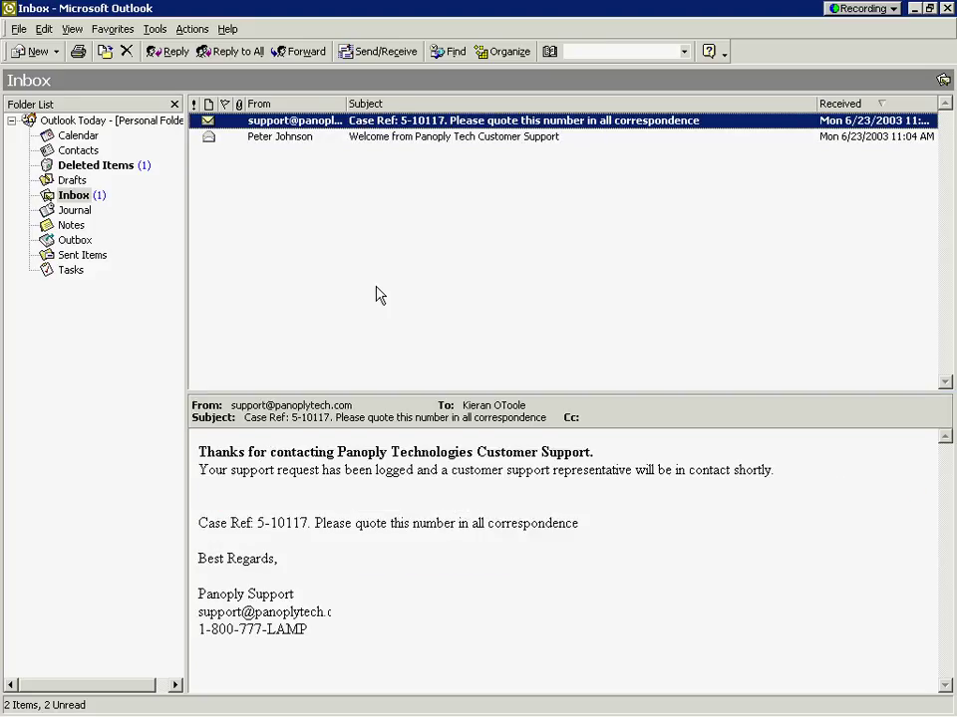
drag(311, 522, 211, 520)
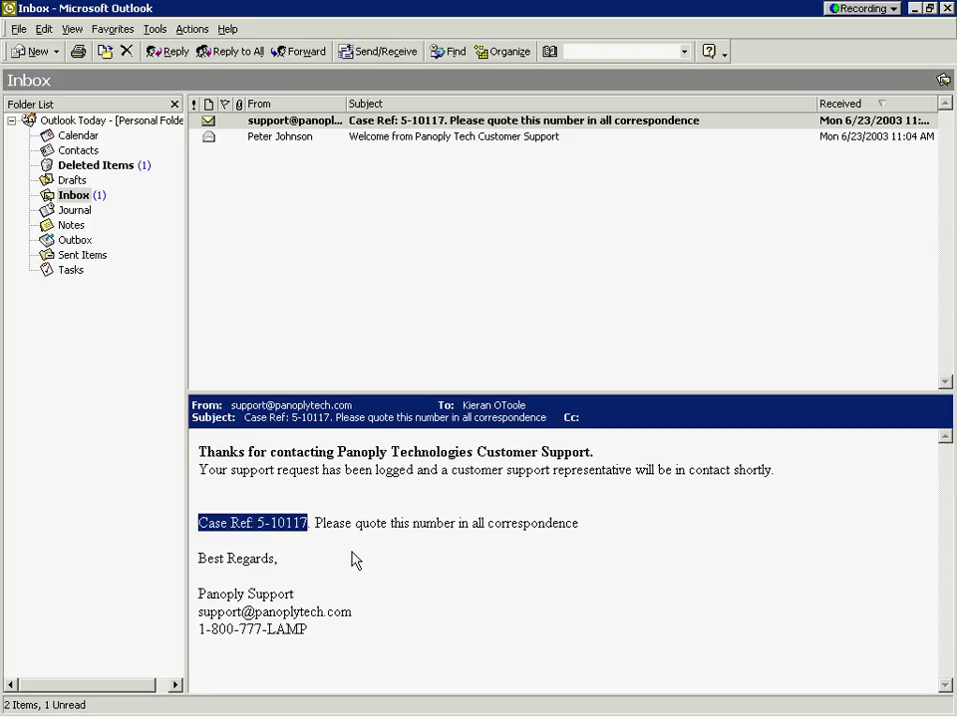
click(417, 702)
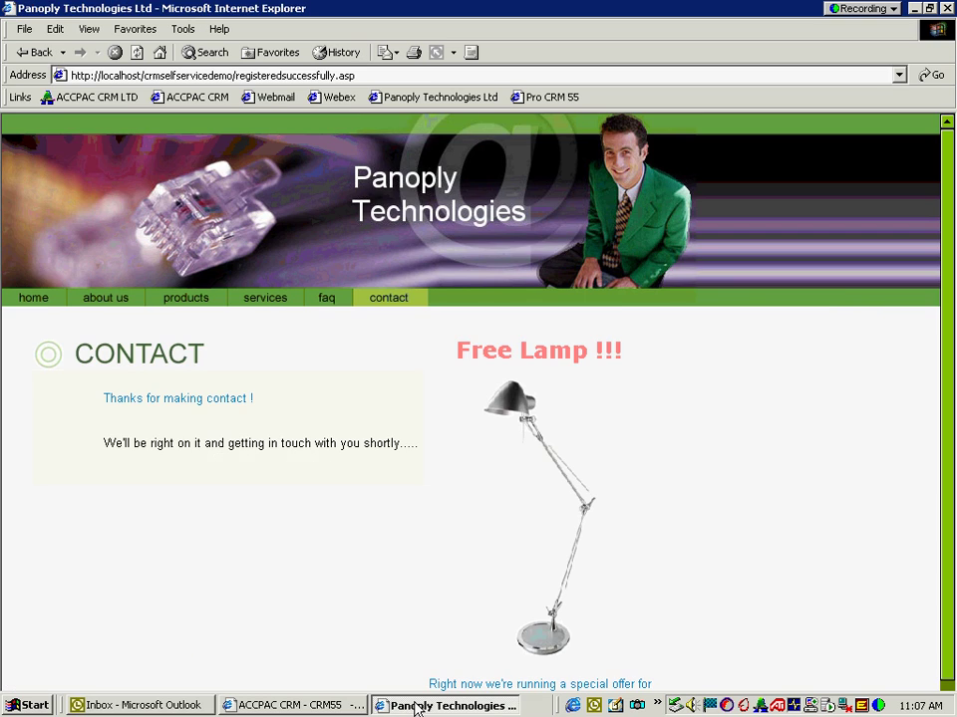
Step: Review the Windows 98 Blue Screen and new Win 98 install issues on Panoply's self-service site
click(360, 705)
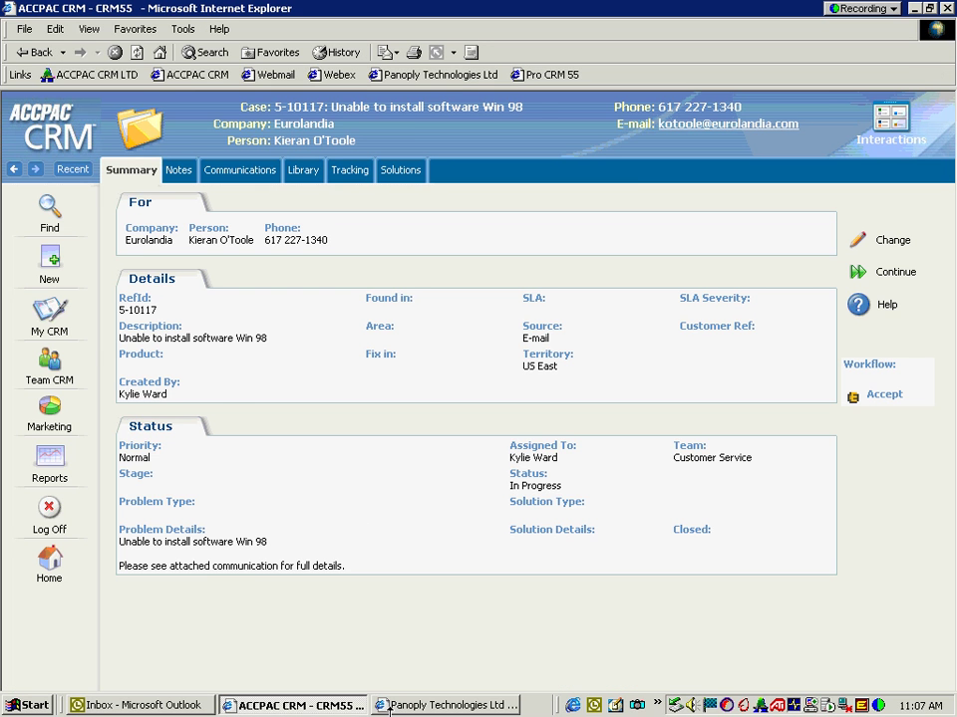
click(403, 705)
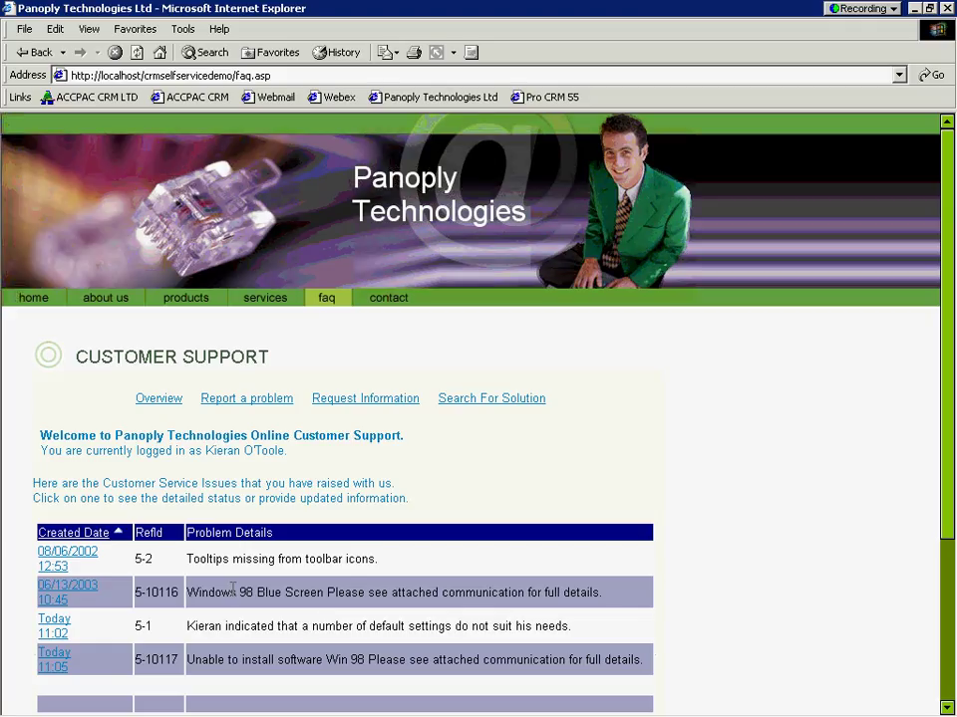
drag(186, 589, 327, 592)
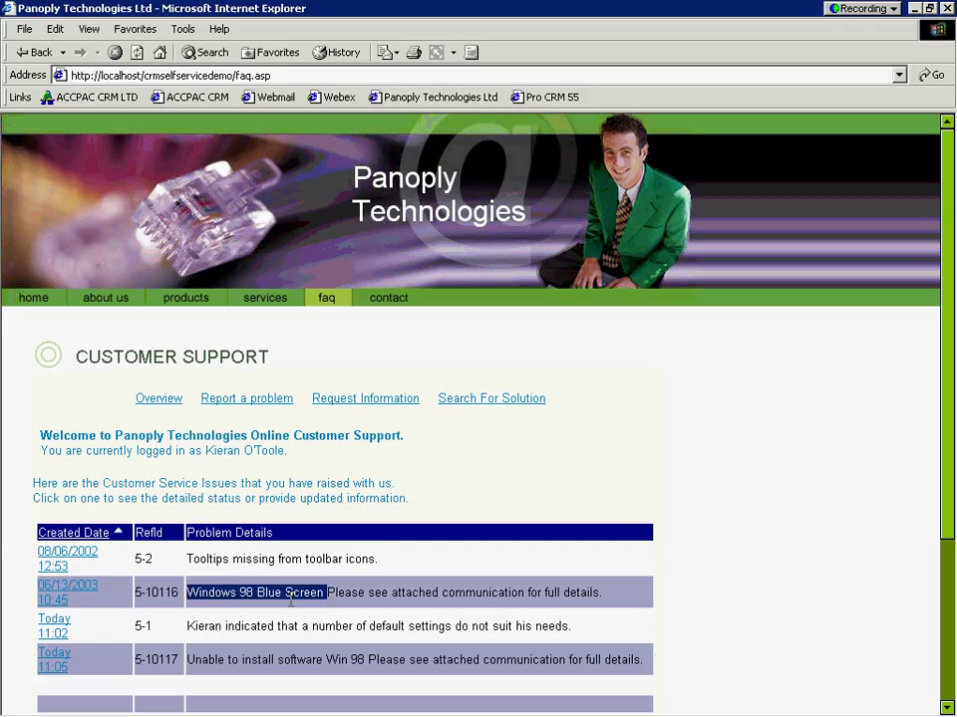
drag(366, 659, 189, 659)
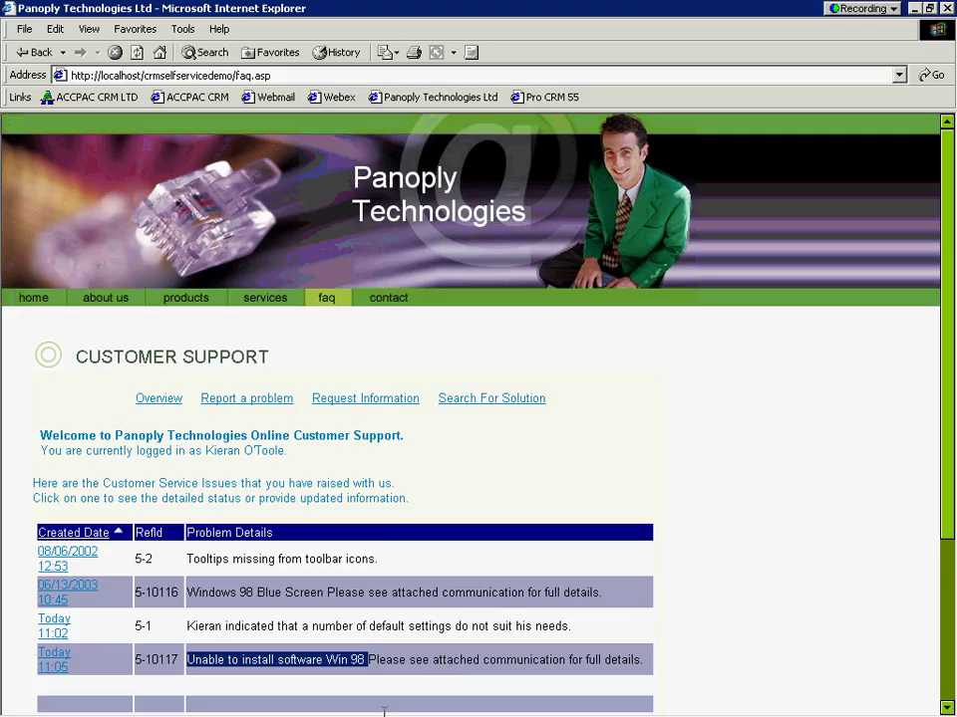
click(290, 706)
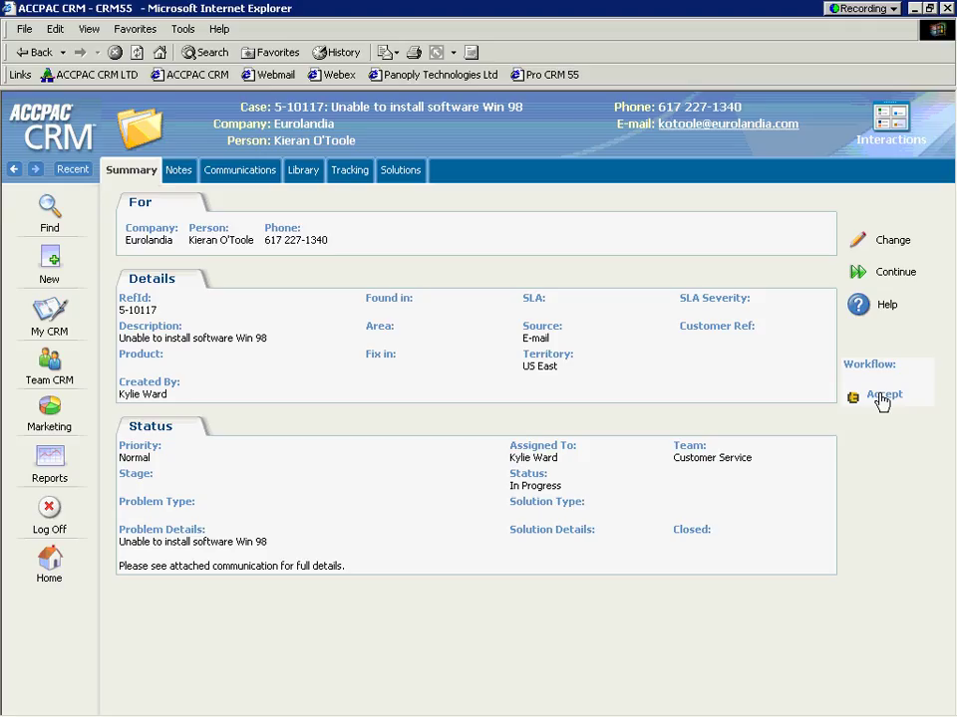
Step: Accept the case and enter the tracking note 'contact customer sending details'
click(882, 397)
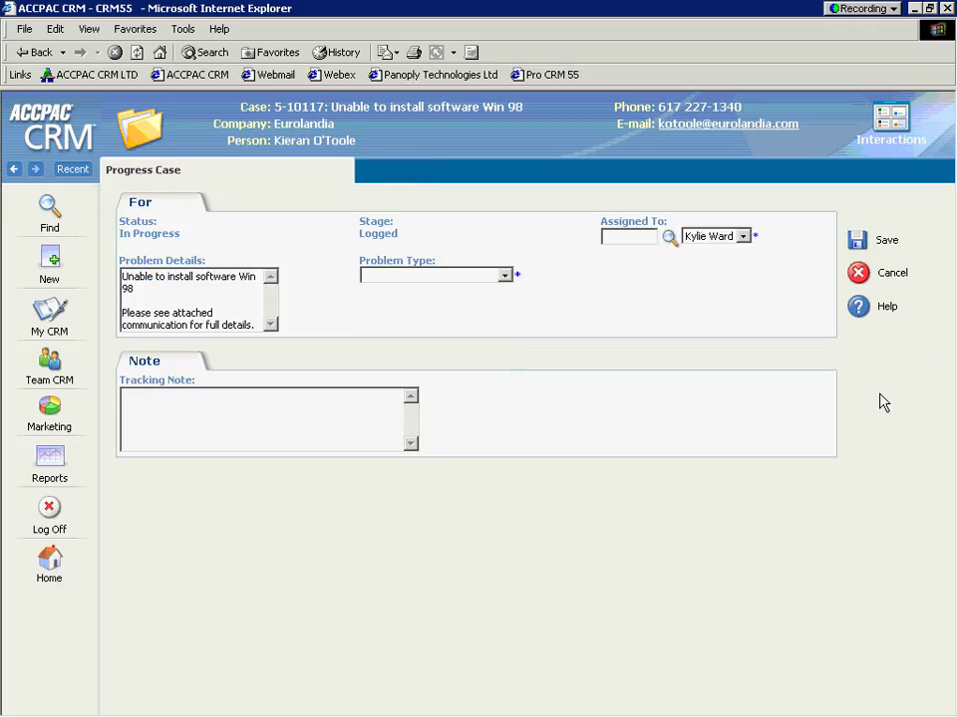
click(253, 403)
text(conat)
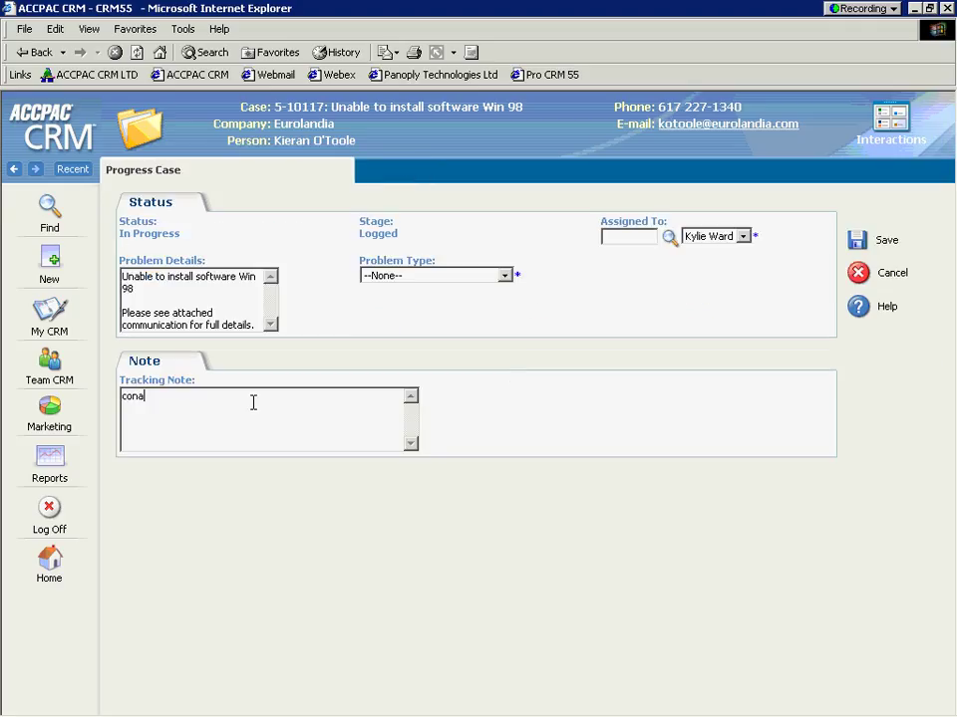
key(BackSpace)
key(BackSpace)
text(tact customer sending details)
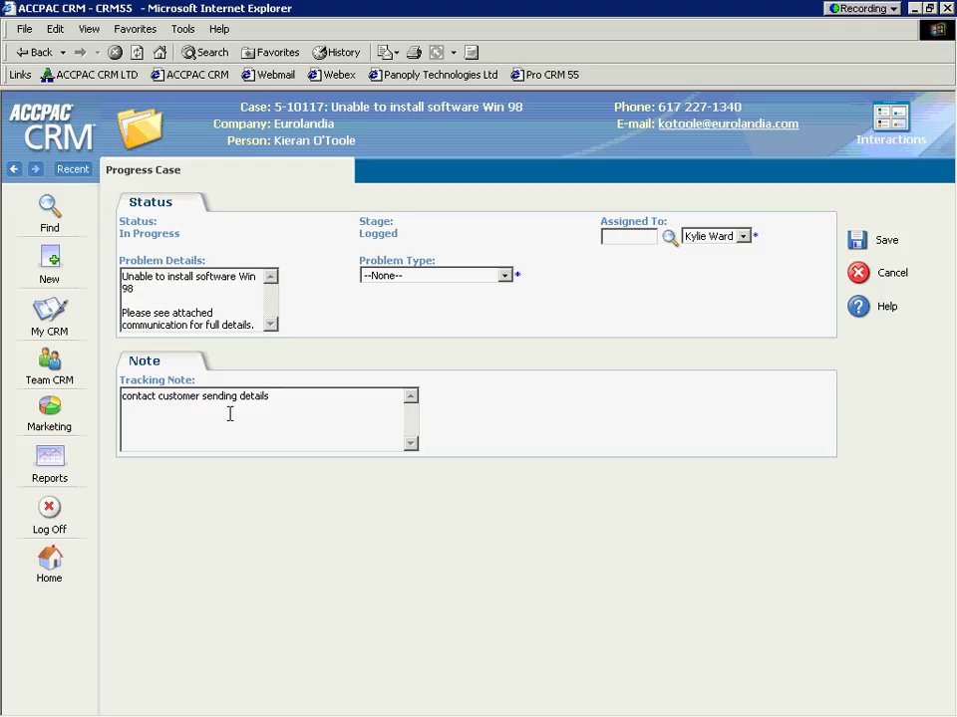
Step: Set the Problem Type to Setup/Installation and save the progress update
click(504, 276)
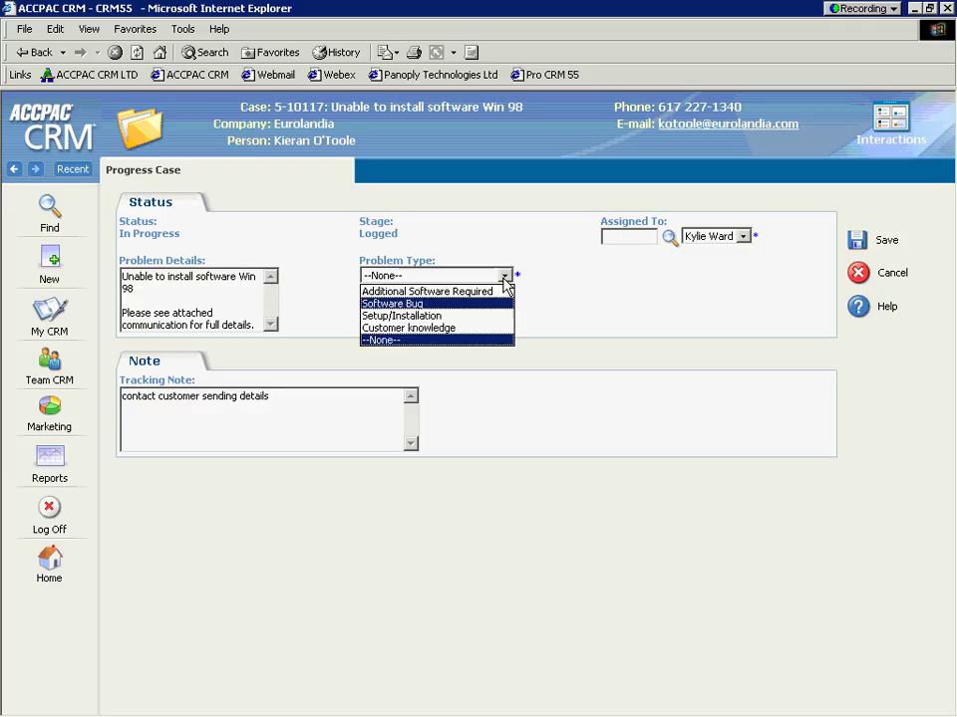
click(466, 317)
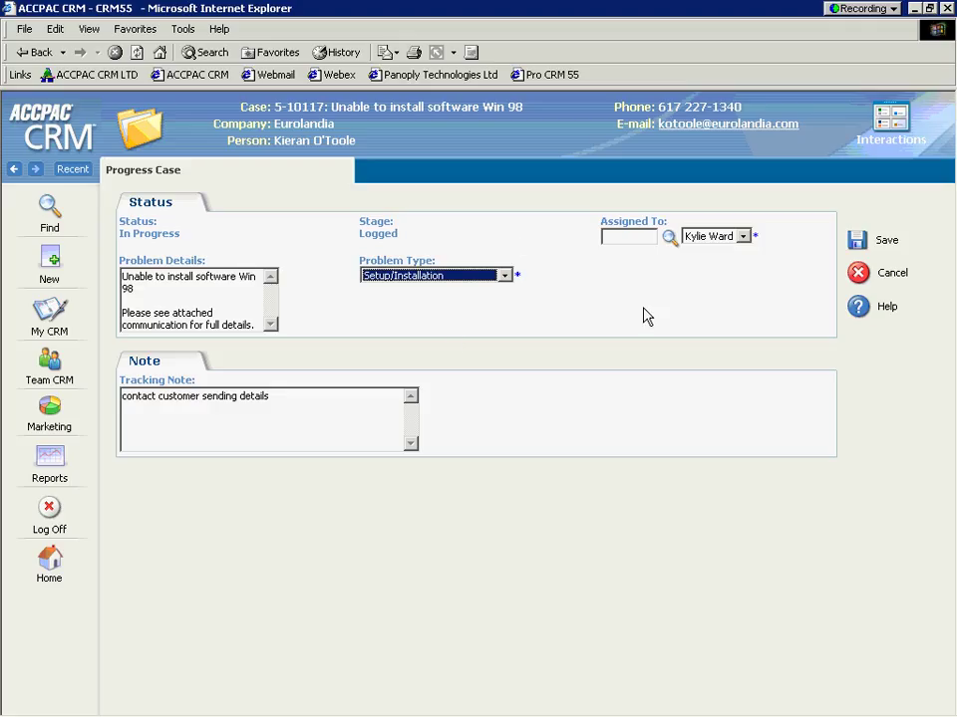
click(859, 247)
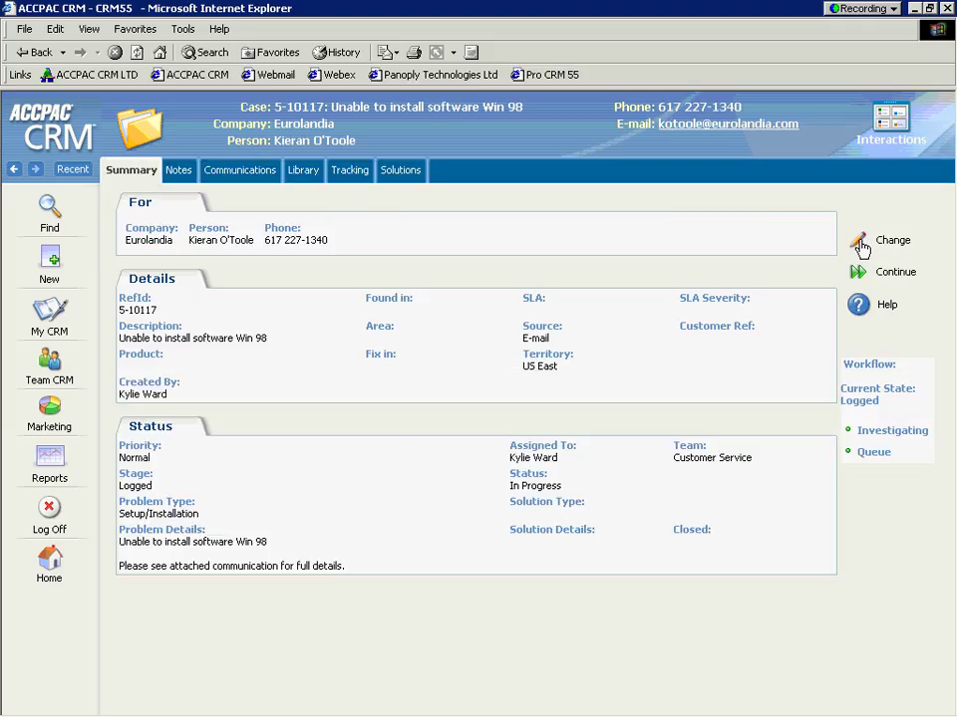
Step: Advance case 5-10117 to Investigating with the note 'recreated on win 98, recommend win 2000'
click(882, 440)
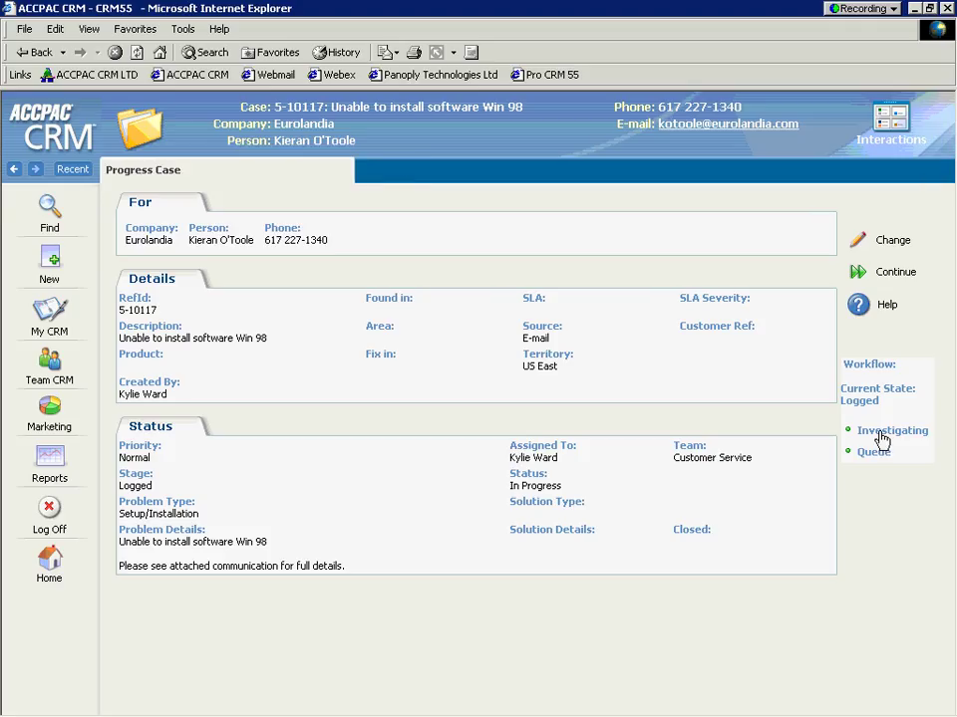
text(recre)
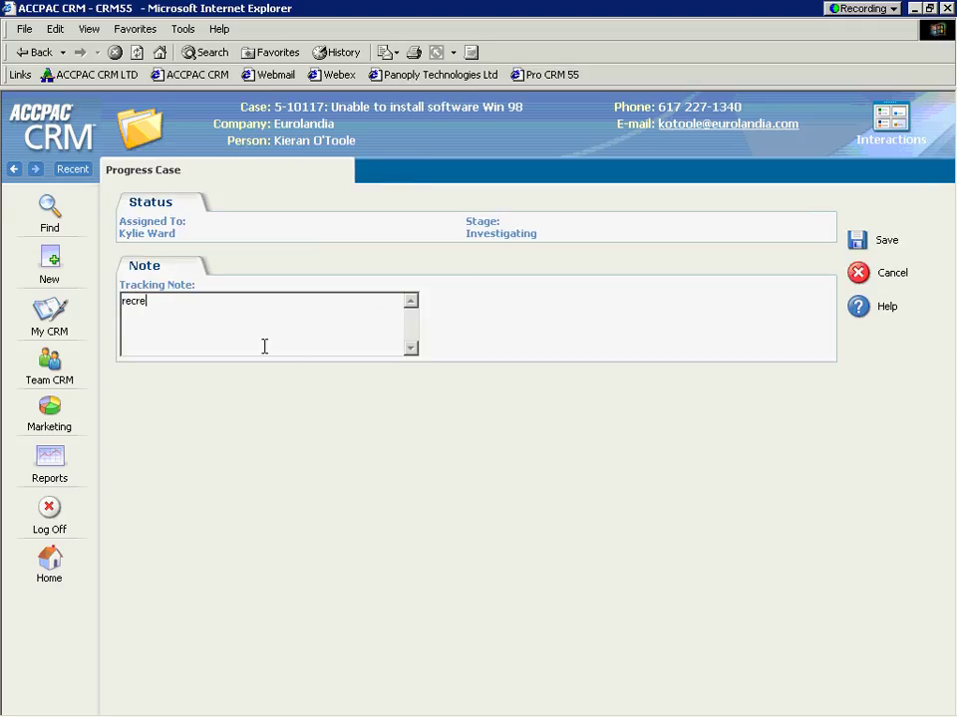
text(ated on win 98, recoo)
key(BackSpace)
text(mmend win)
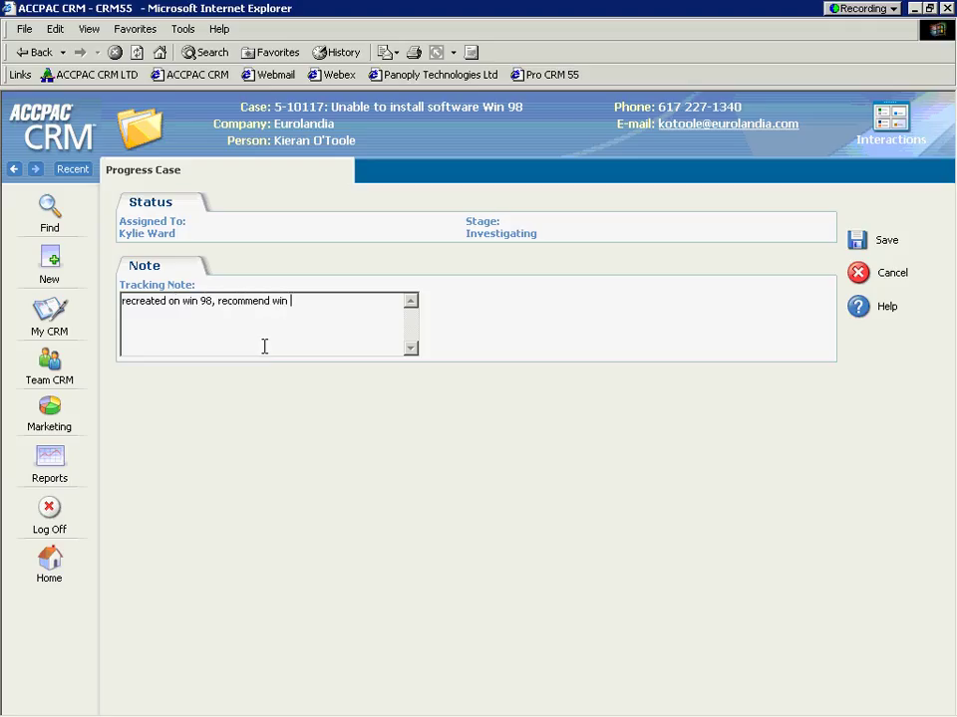
text( 2000)
click(855, 242)
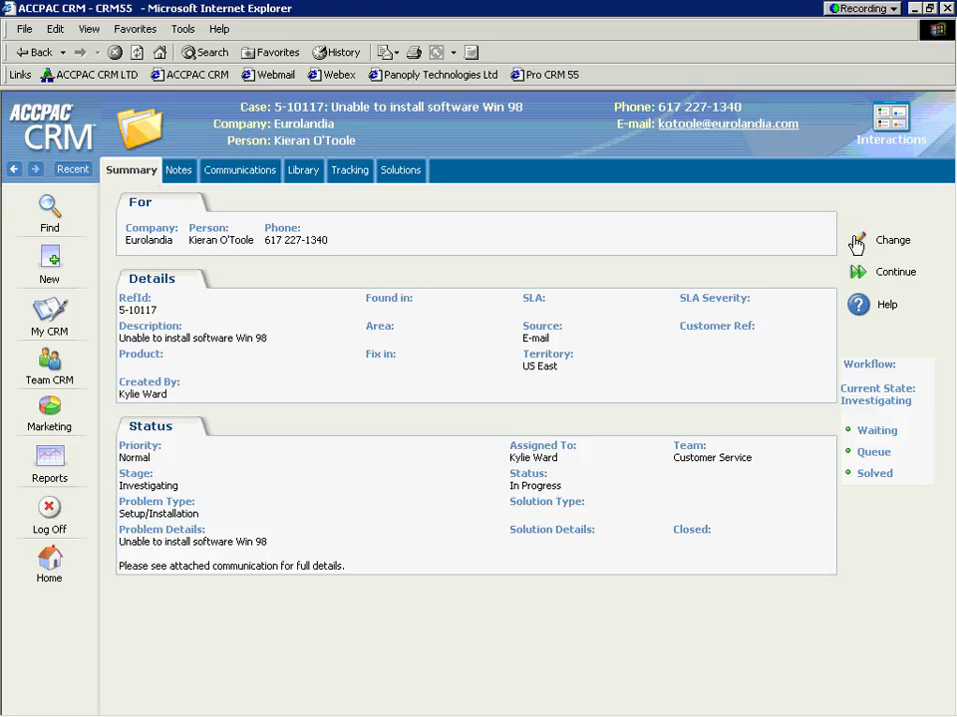
click(856, 246)
Step: Bring up the Find page's Find Company search form
click(48, 211)
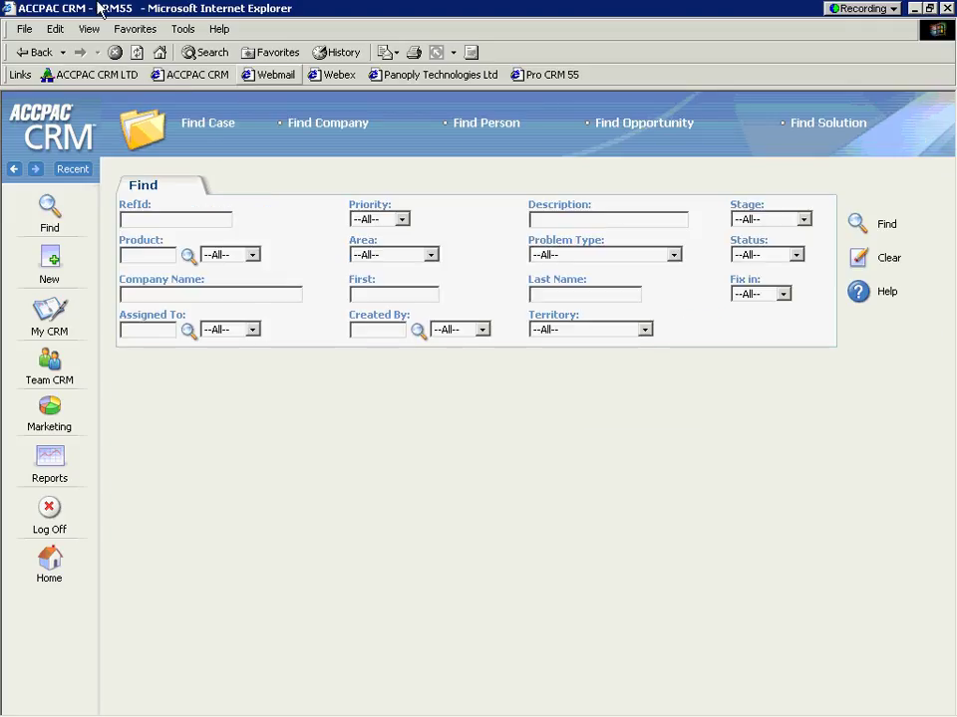
click(330, 124)
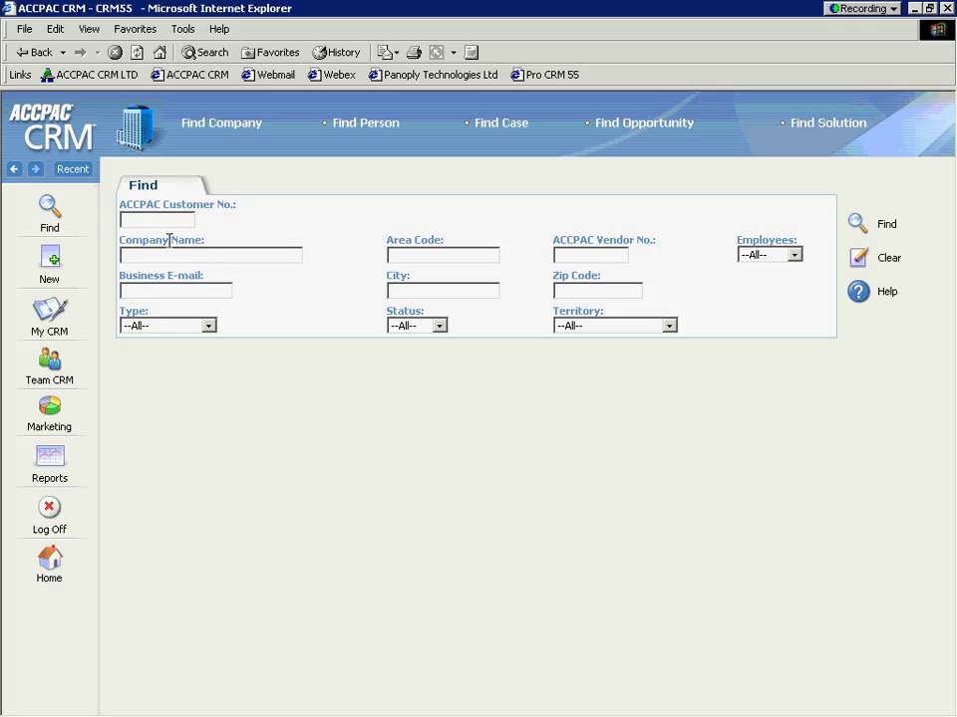
Step: Highlight the Company Name label and check the company Type list, leaving both unchanged
drag(170, 240, 119, 241)
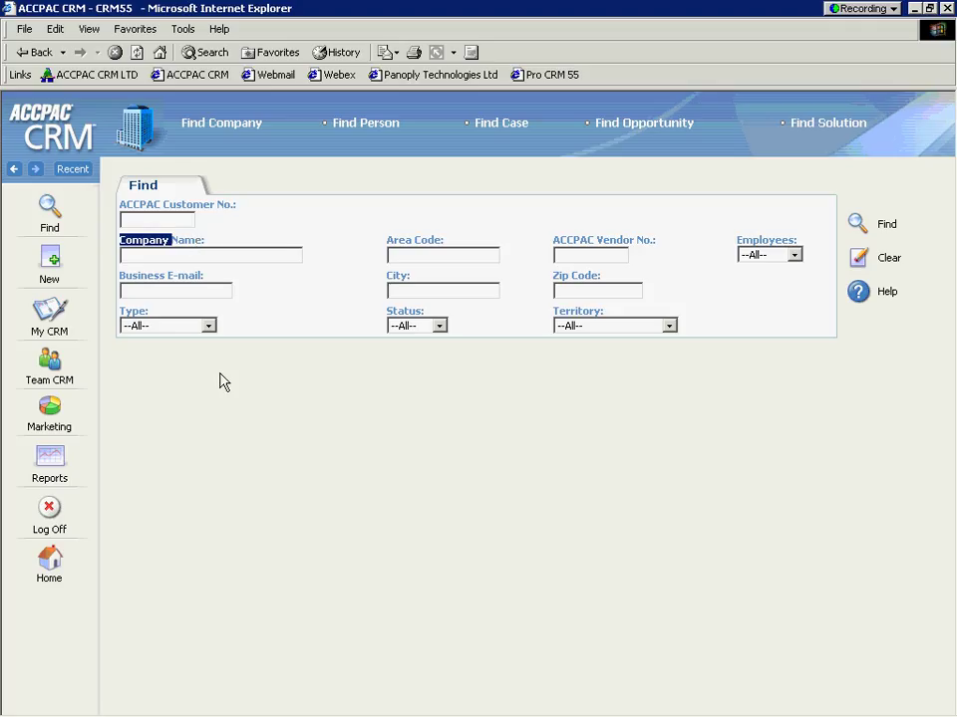
click(237, 348)
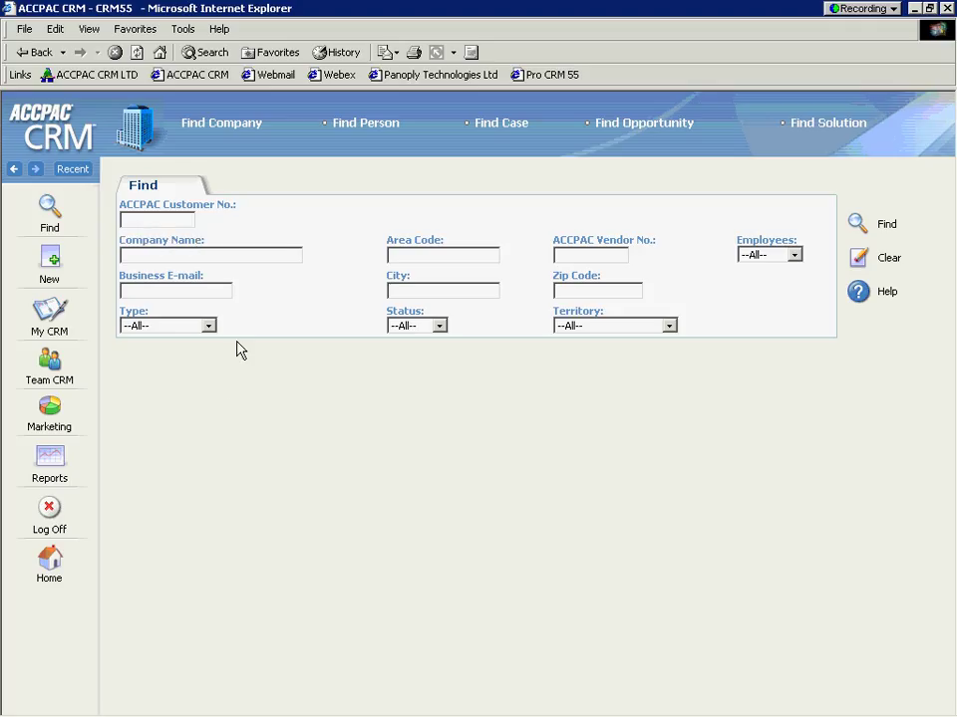
click(208, 325)
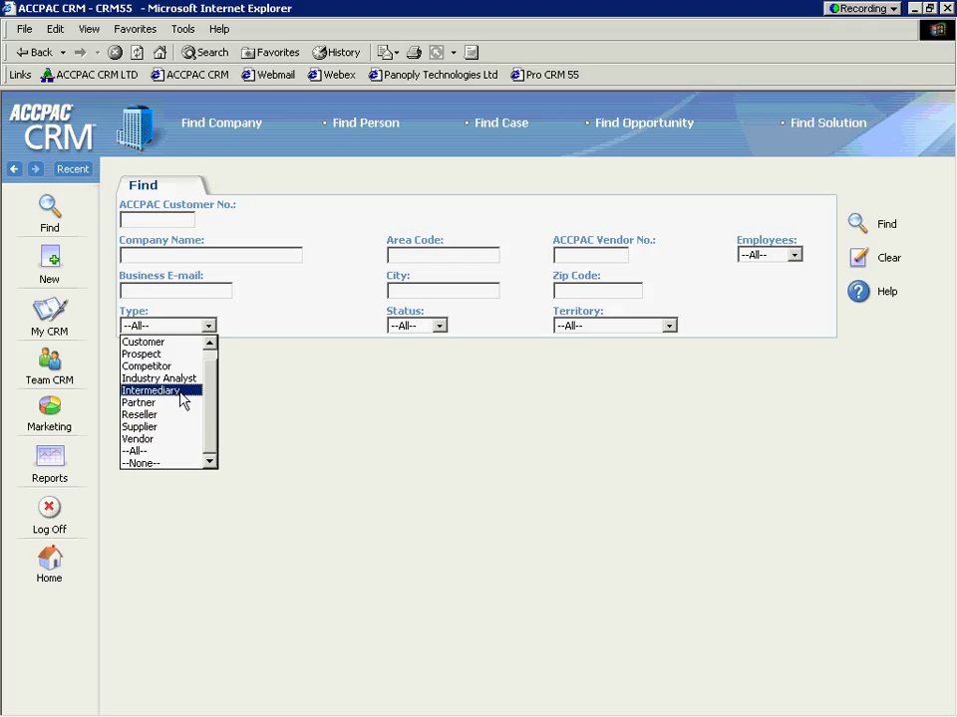
click(277, 399)
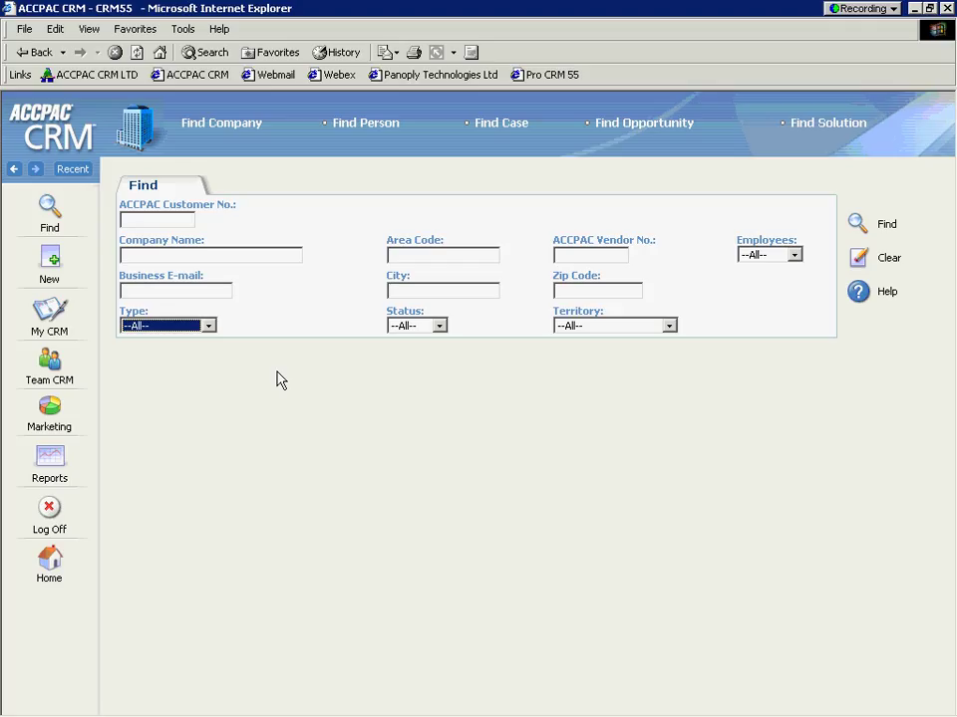
Step: Log off and sign back in with the user name admin
click(49, 511)
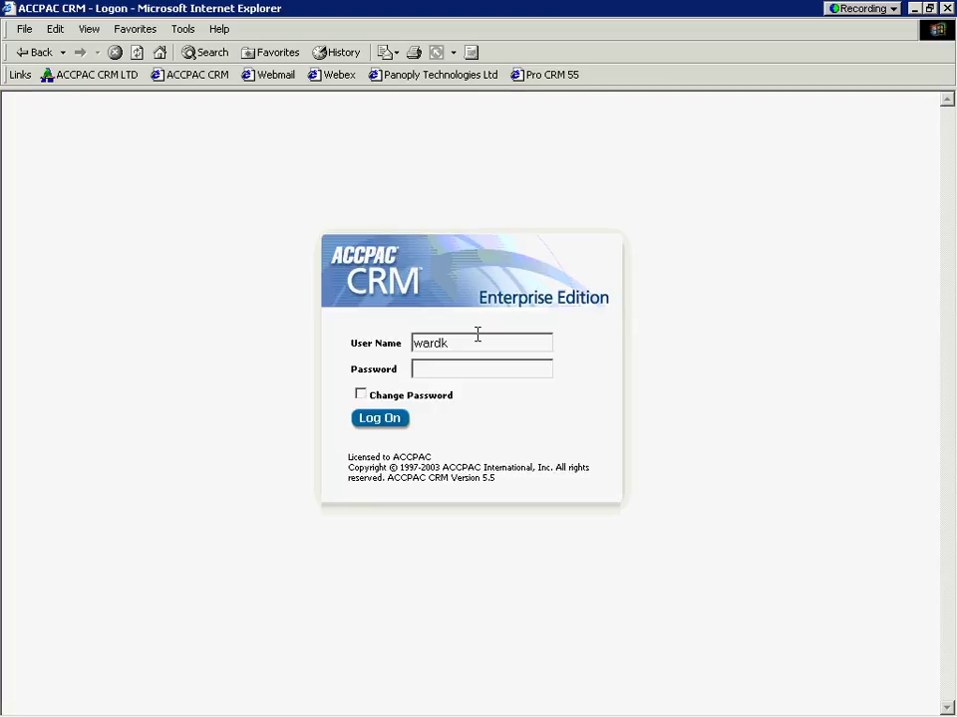
drag(477, 332, 406, 343)
text(admin)
click(382, 419)
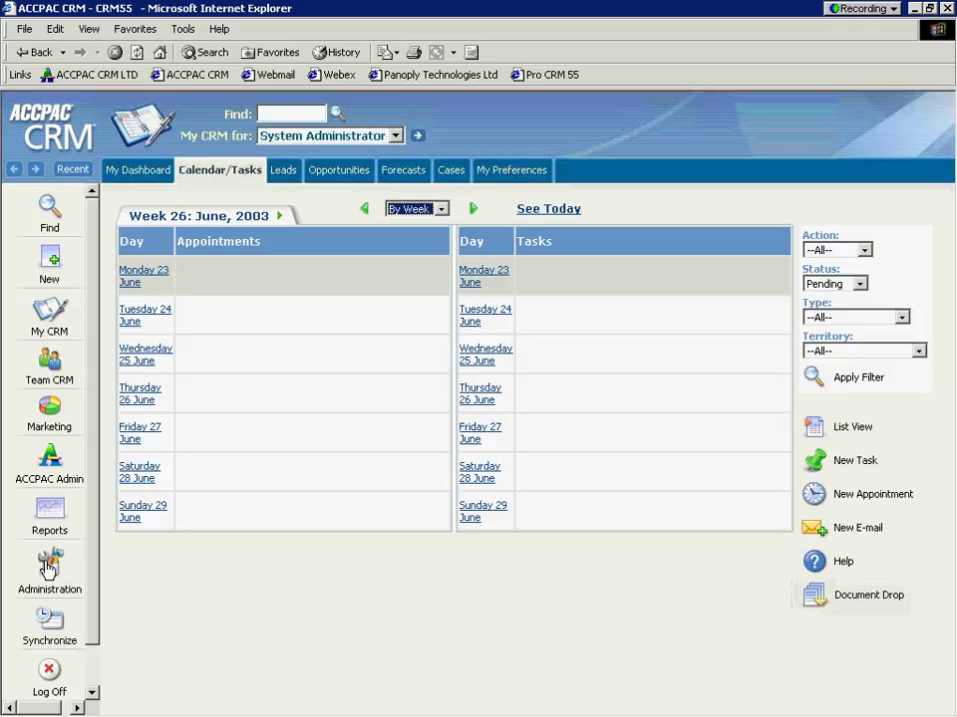
Step: Open Administration with Customization for Company selected to list the Company fields
click(48, 566)
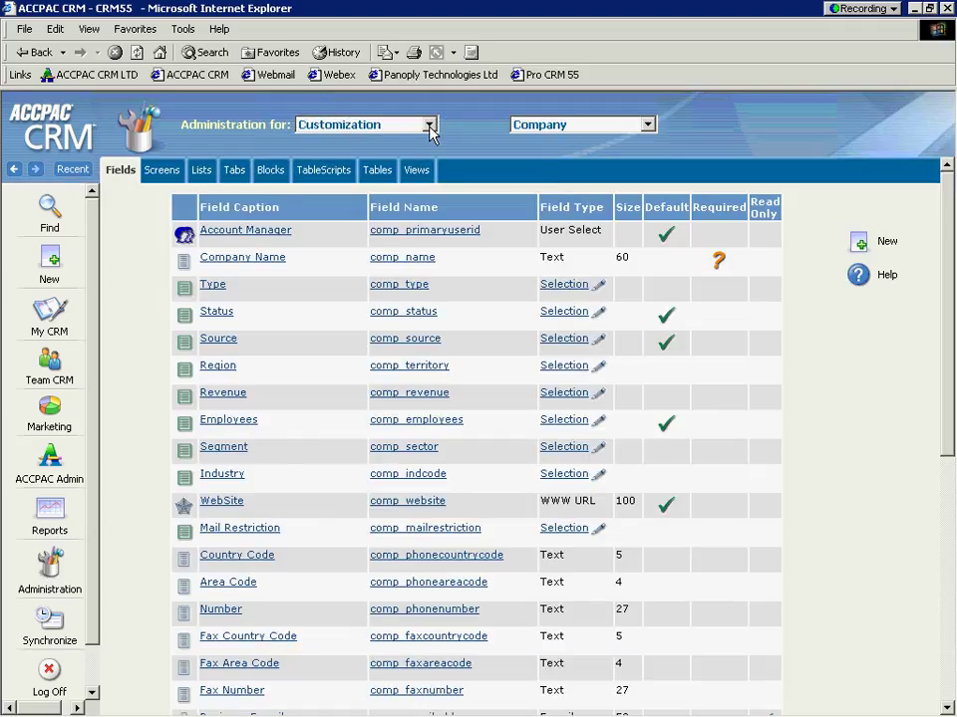
click(429, 125)
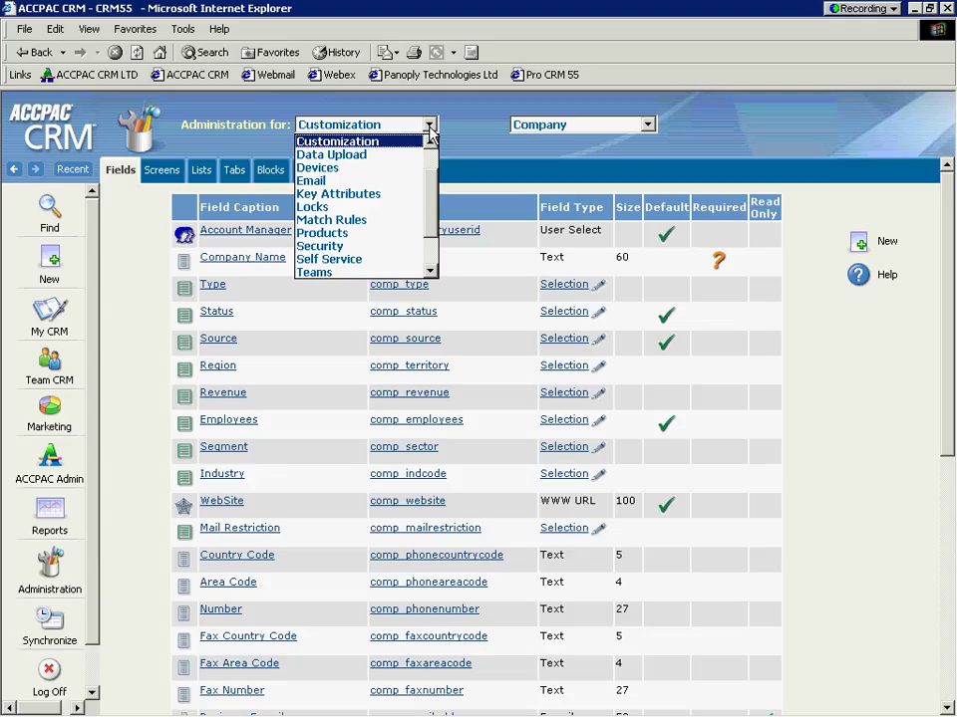
click(431, 144)
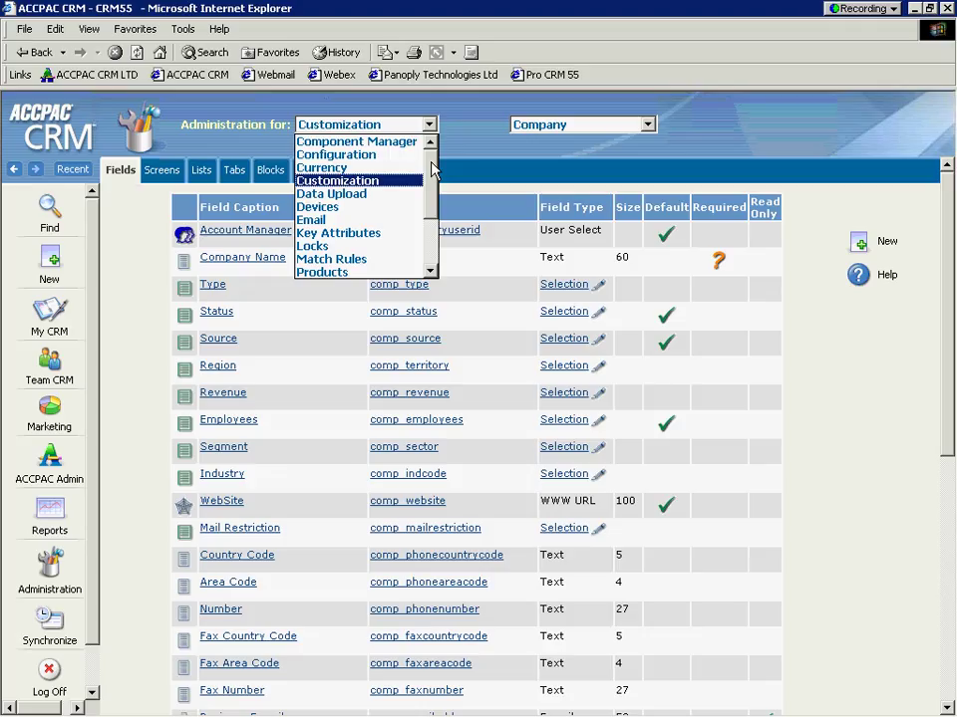
drag(431, 171, 428, 224)
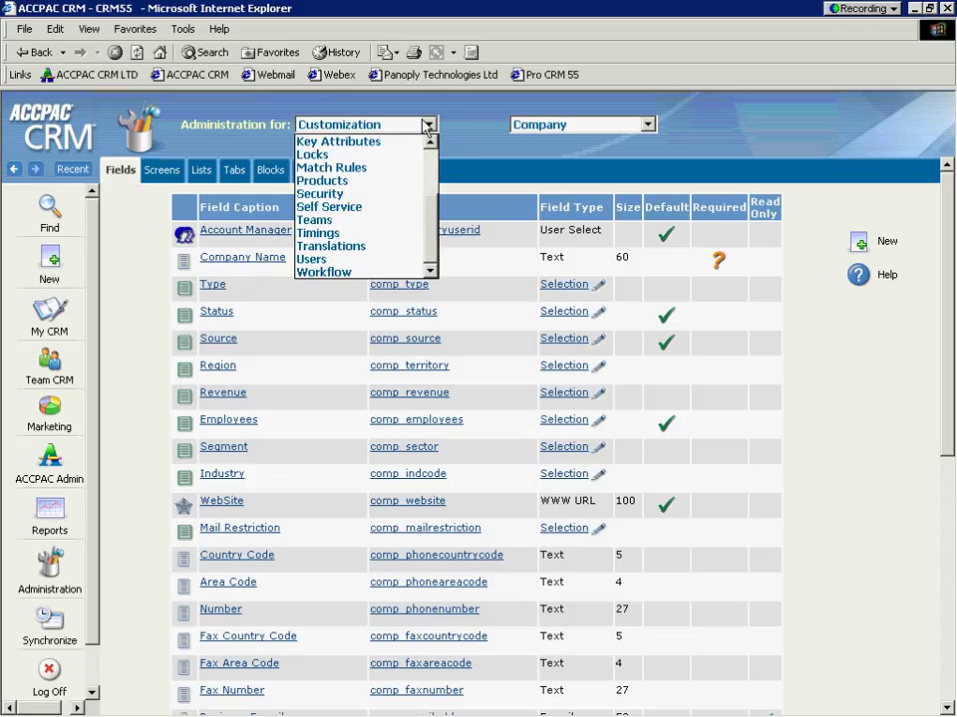
click(426, 124)
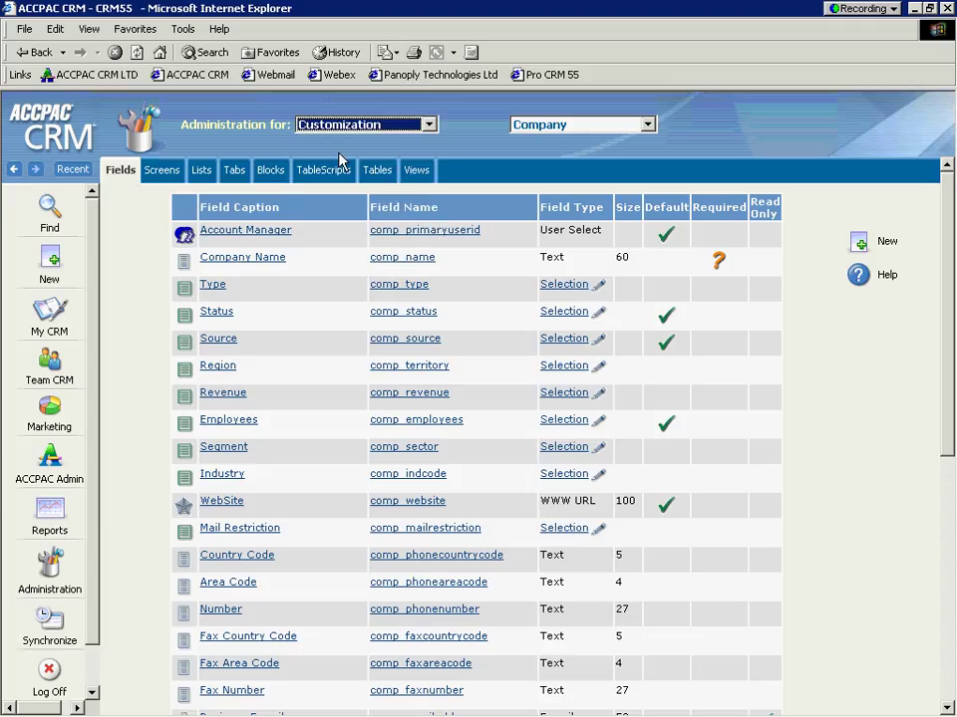
click(648, 125)
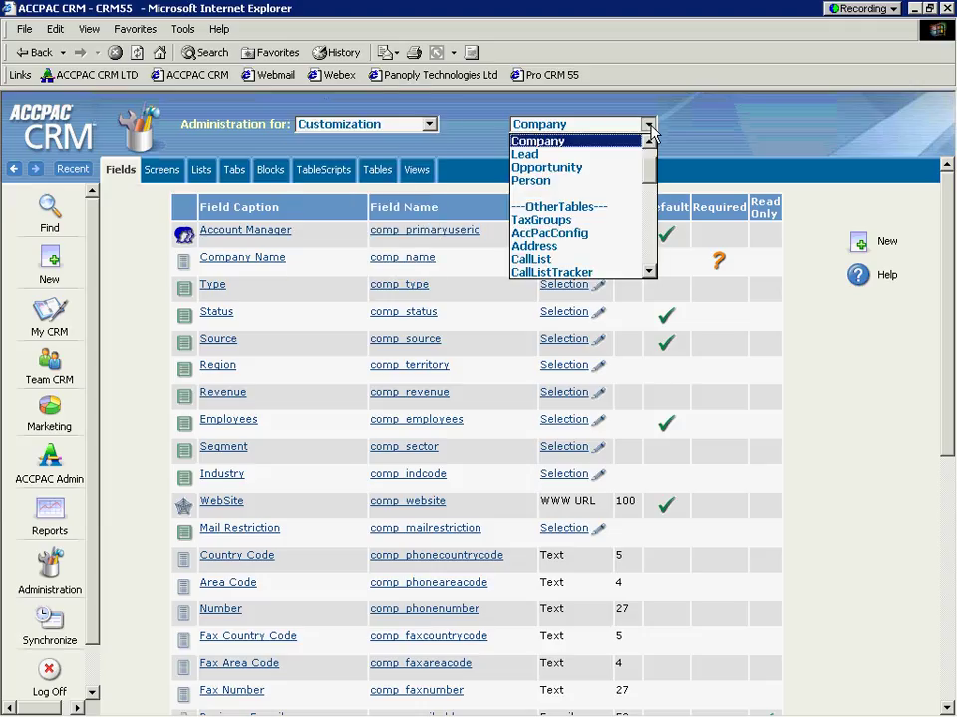
click(648, 145)
click(649, 145)
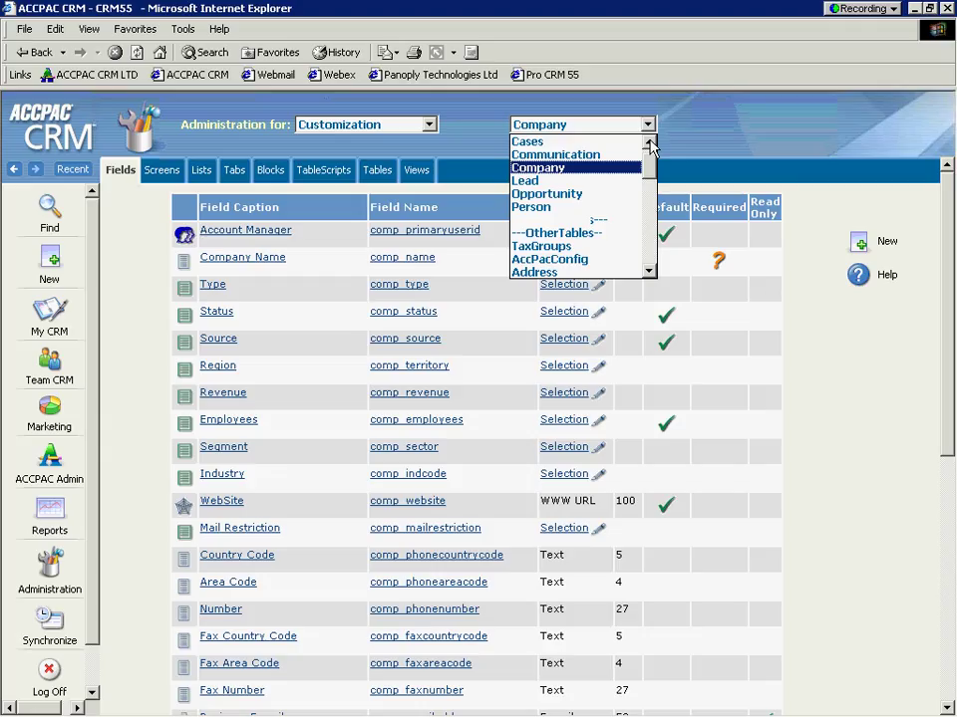
click(648, 146)
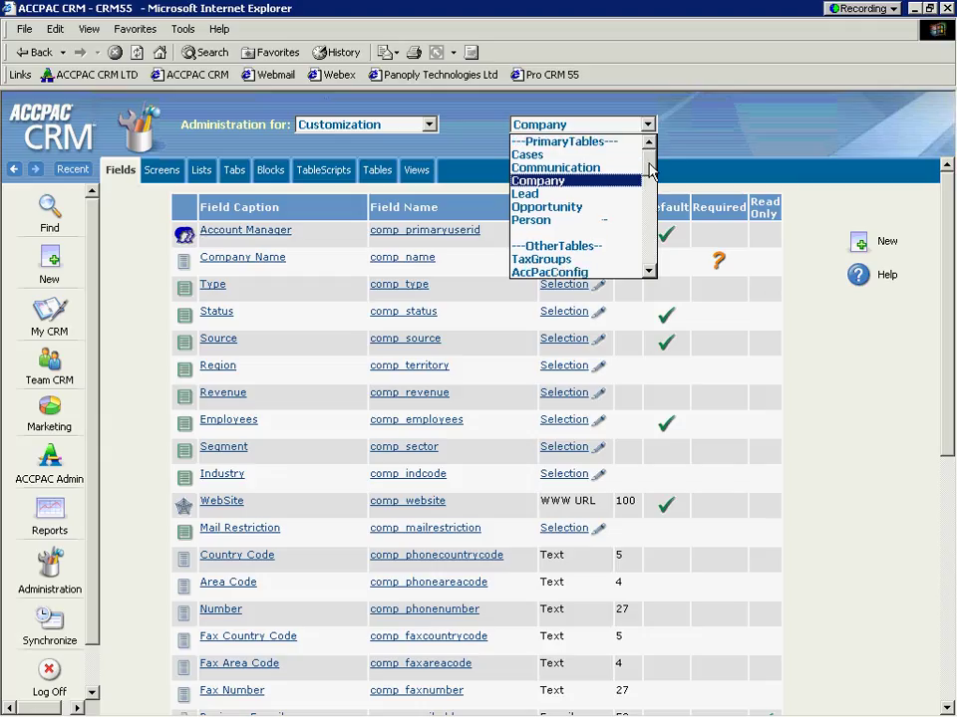
drag(652, 170, 650, 137)
click(648, 125)
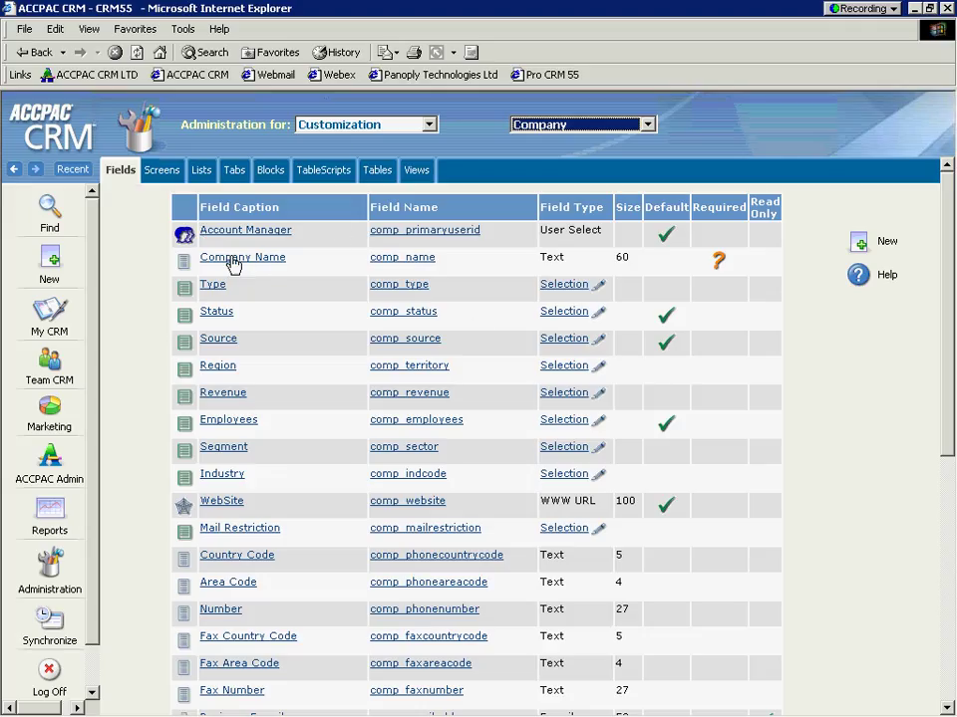
Step: Change the Company Name field's caption to Hotel Name and save it
click(264, 271)
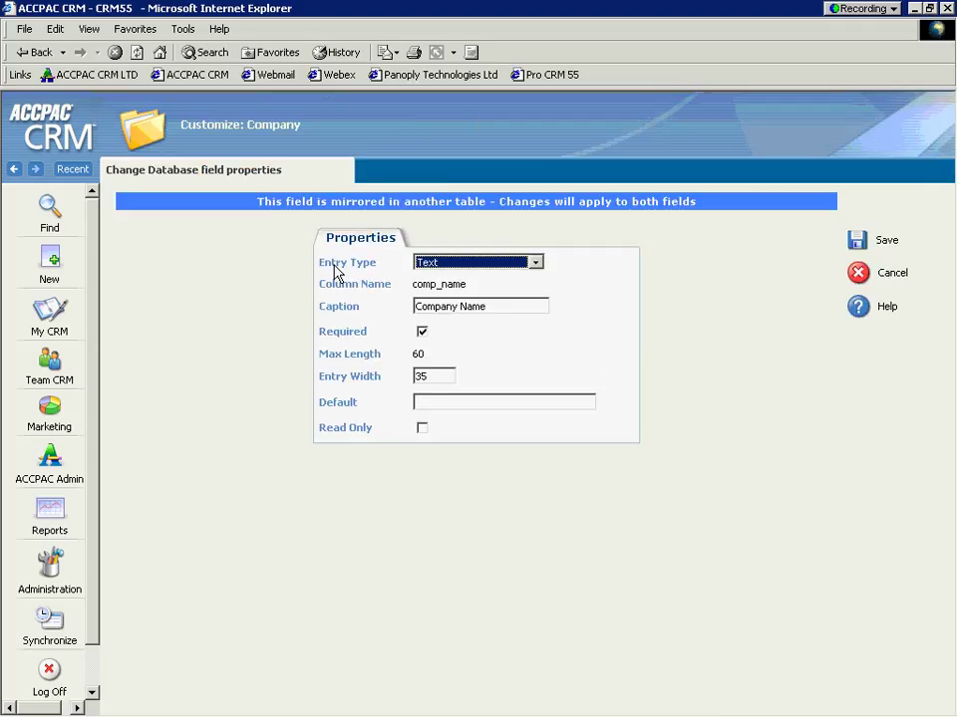
double_click(455, 307)
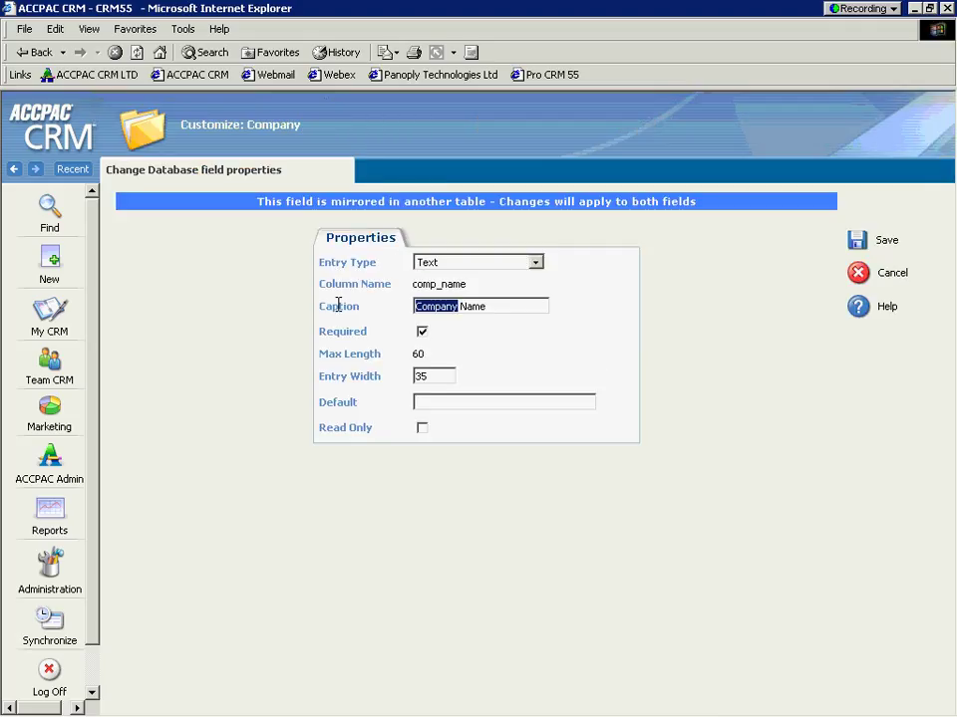
text(Hotel)
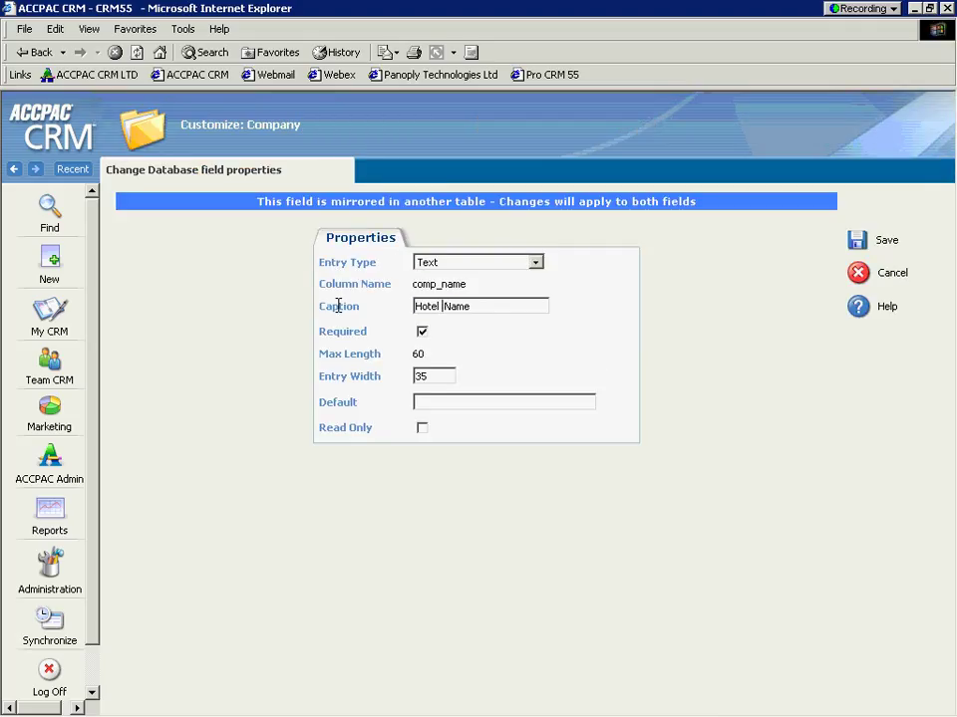
click(855, 242)
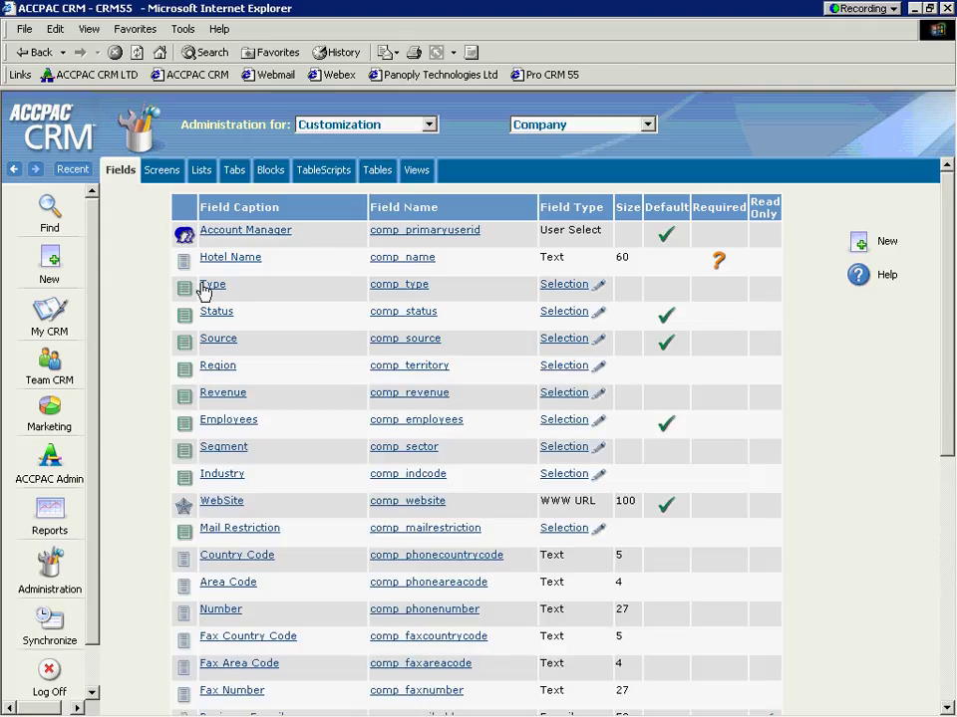
Step: Delete the Intermediary choice from the Company Type selection list
click(559, 293)
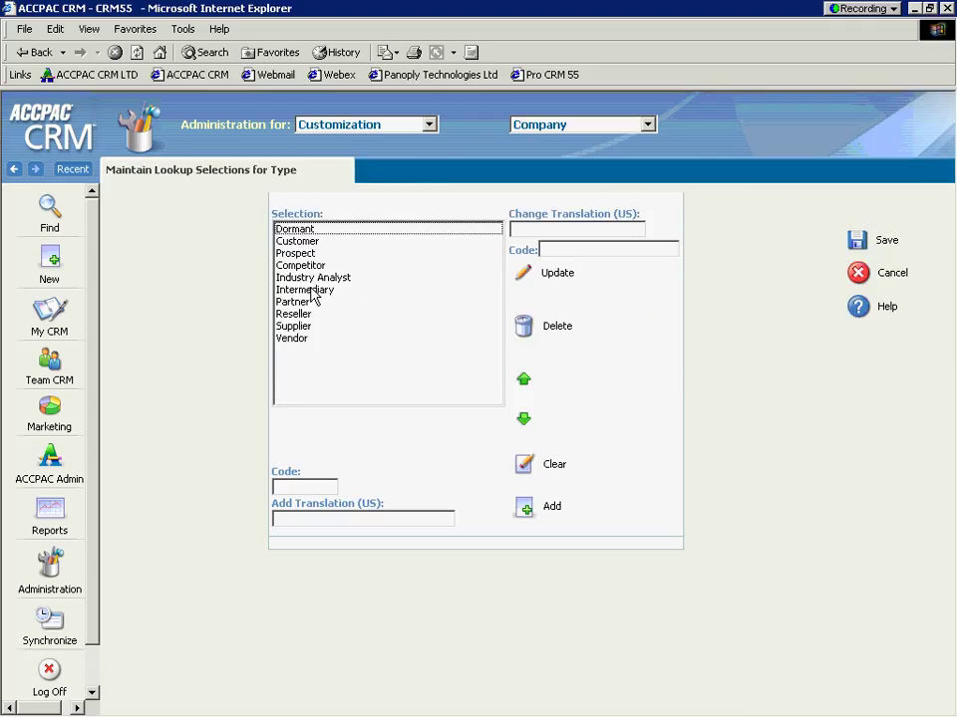
click(312, 291)
click(488, 291)
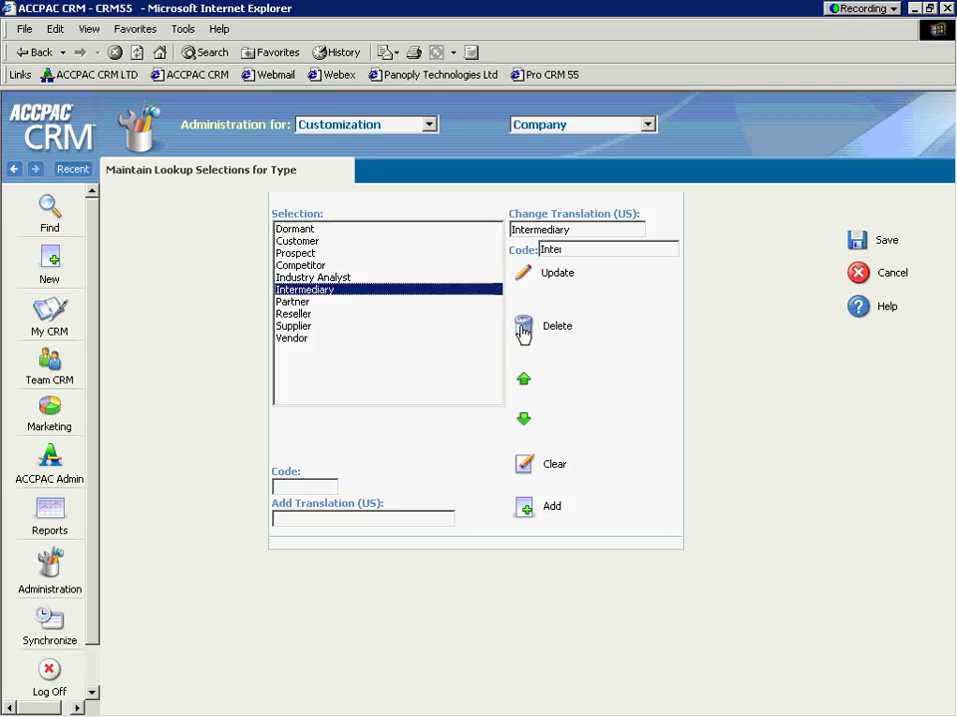
click(522, 329)
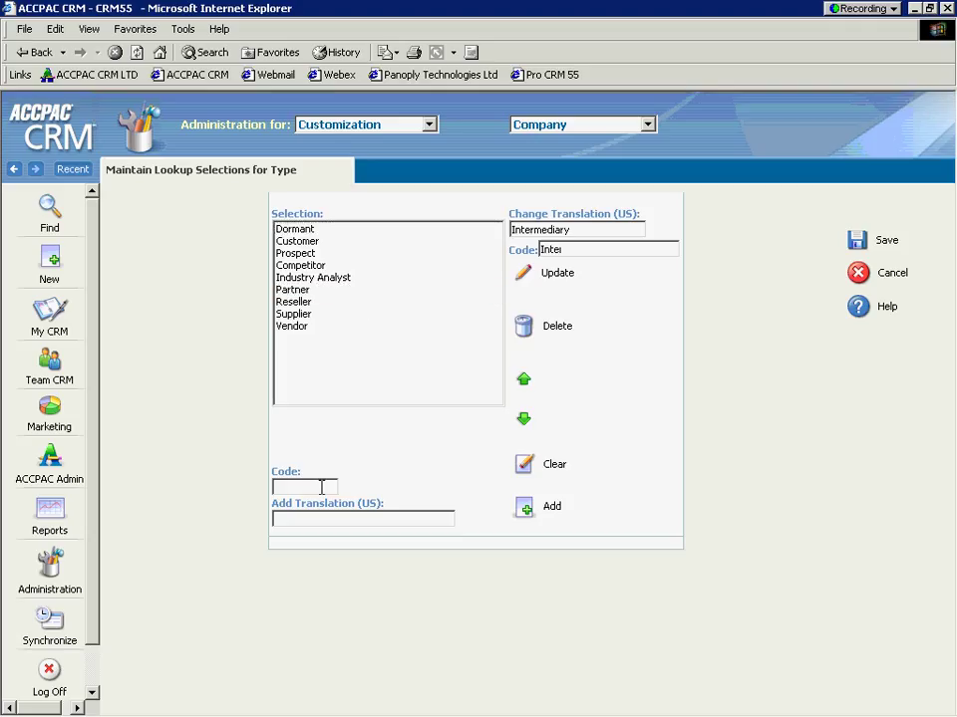
Step: Add a Type choice with code Baseball and translation Baseball Team
click(322, 487)
text(Basi)
key(BackSpace)
key(BackSpace)
text(seball)
click(310, 517)
text(Baseb)
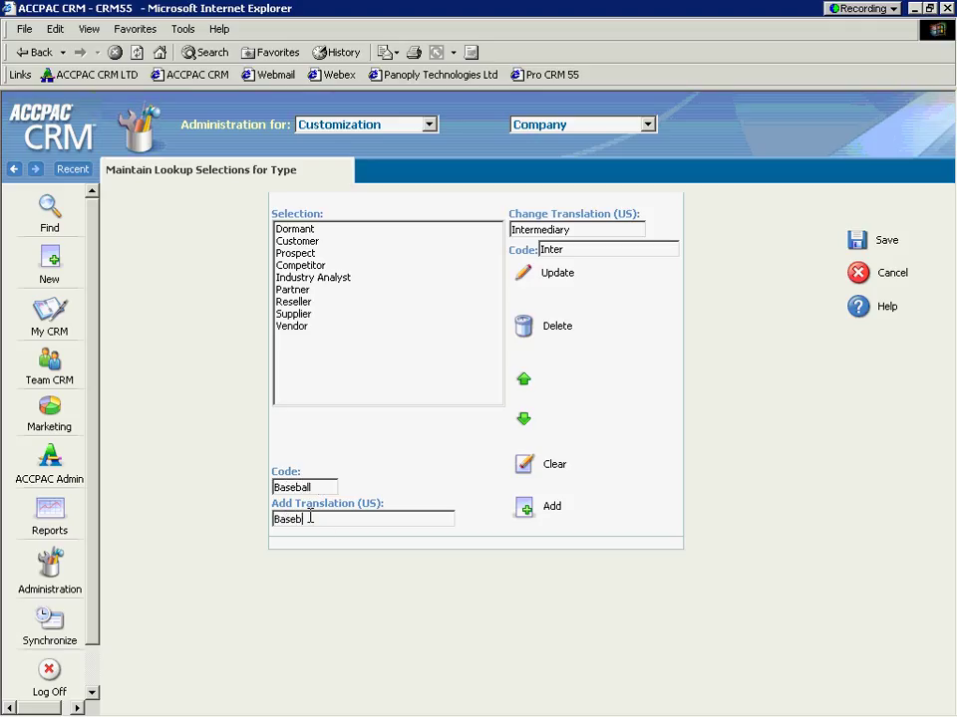
text(all Team)
click(327, 339)
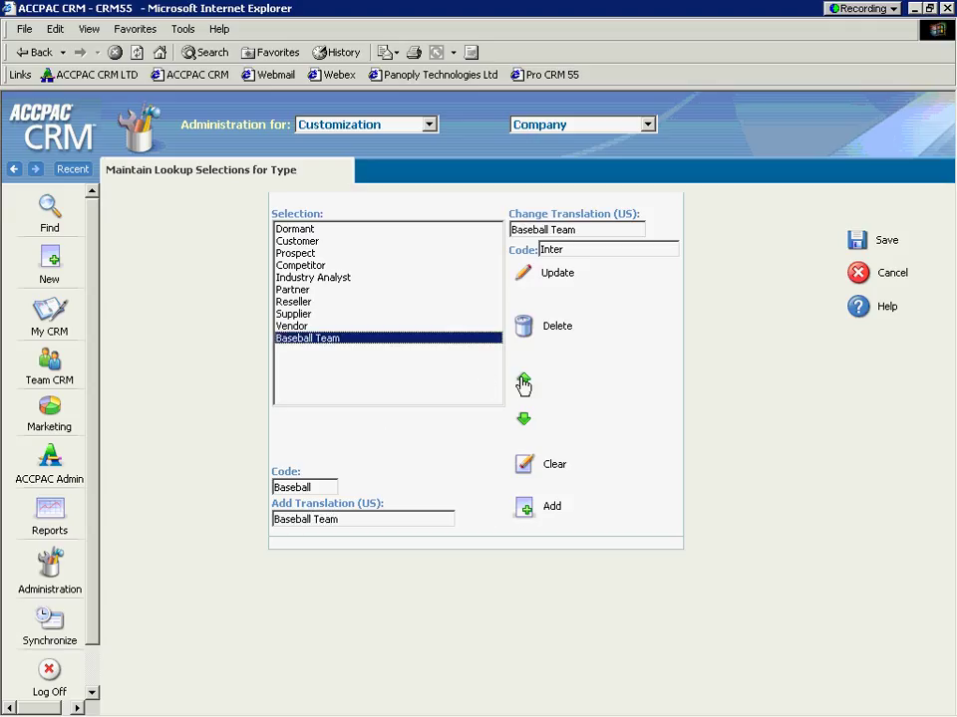
Step: Move Baseball Team up to just below Competitor and save the Type list
click(522, 380)
click(523, 381)
click(523, 381)
click(523, 380)
click(523, 380)
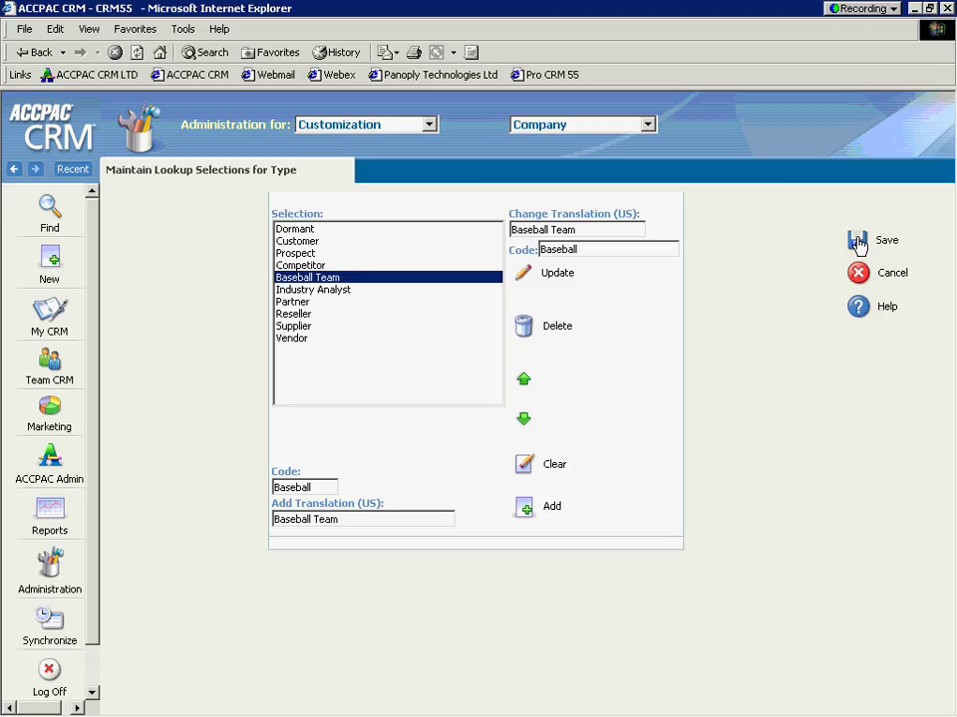
click(858, 243)
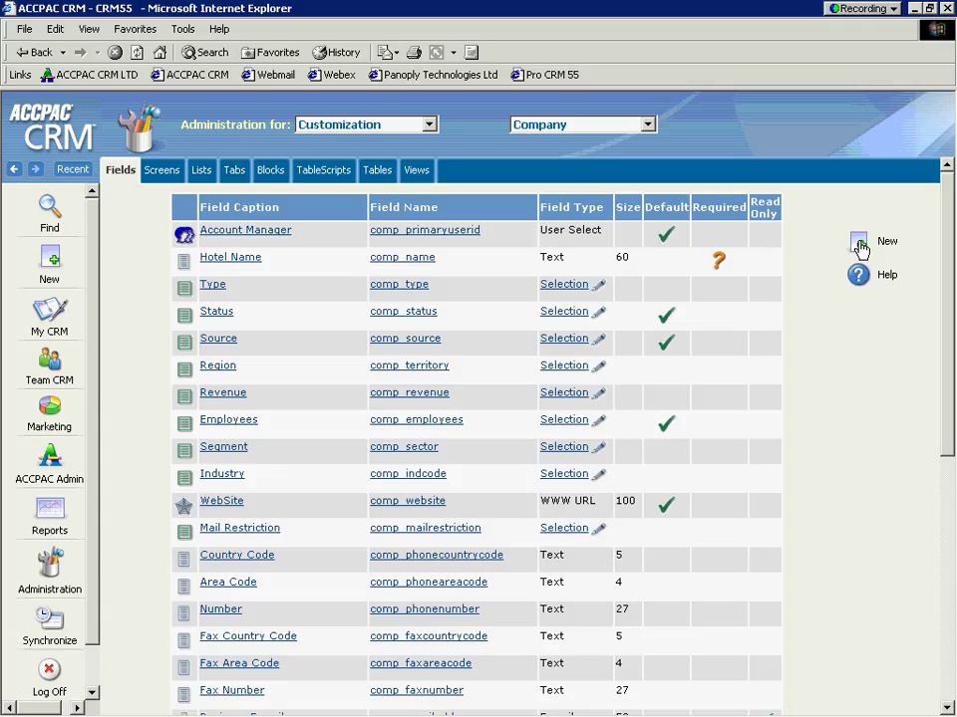
Step: Start a new Company field with Entry Type set to Selection
click(860, 247)
click(555, 228)
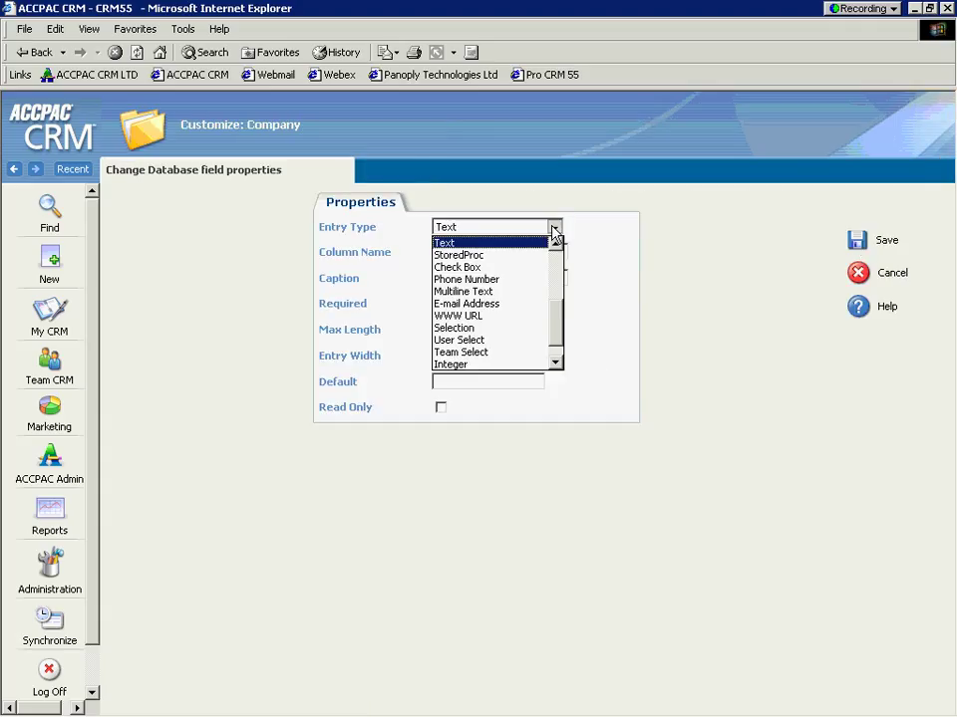
drag(555, 302, 555, 265)
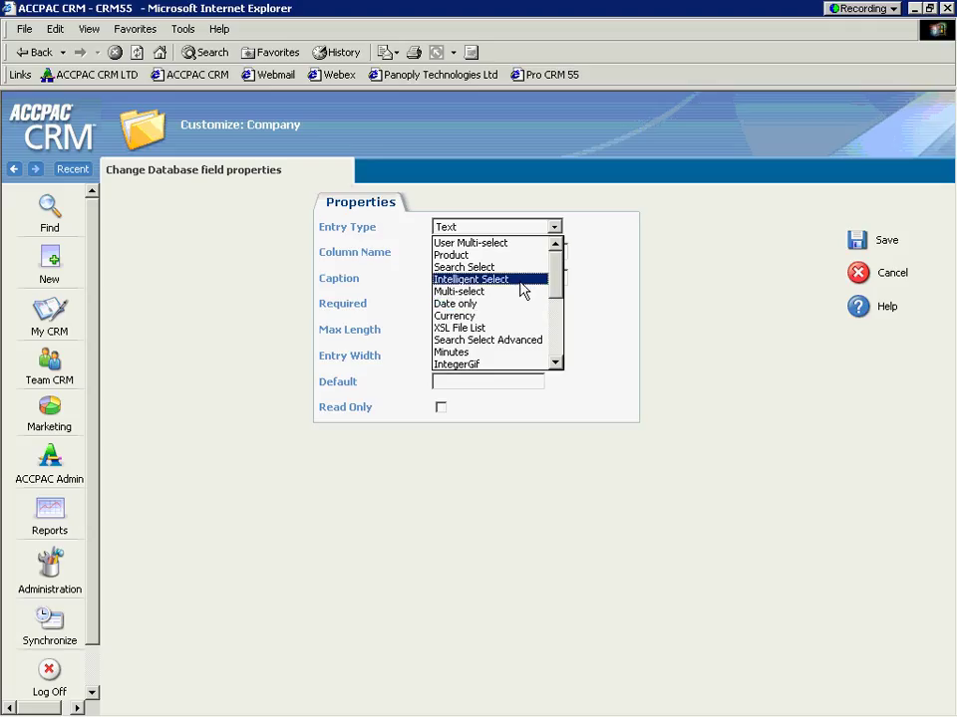
scroll(556, 298, down, 2)
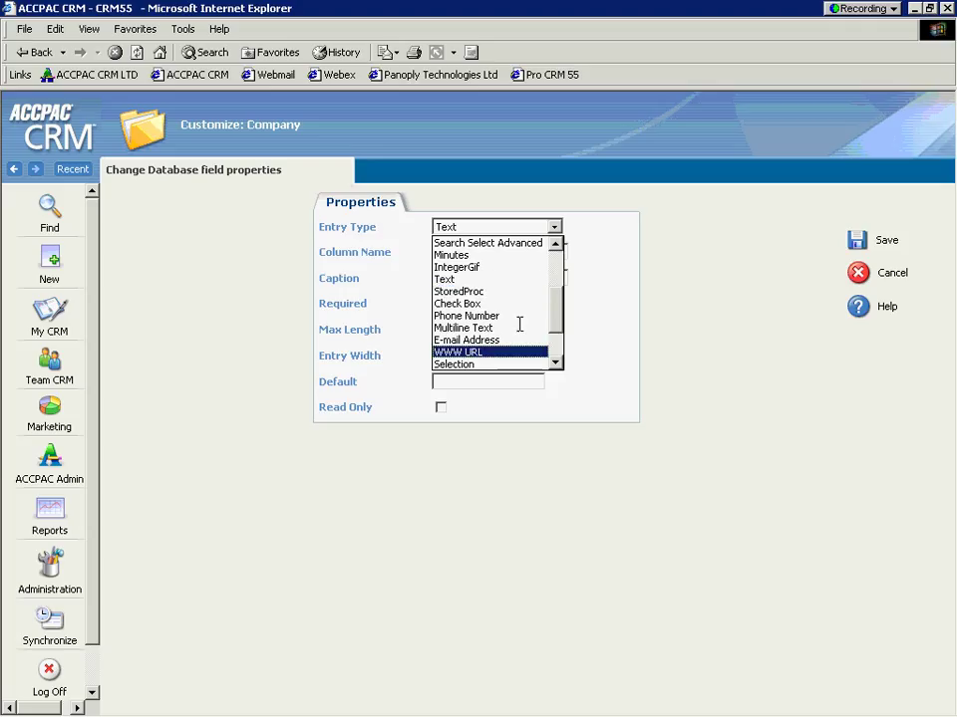
click(517, 363)
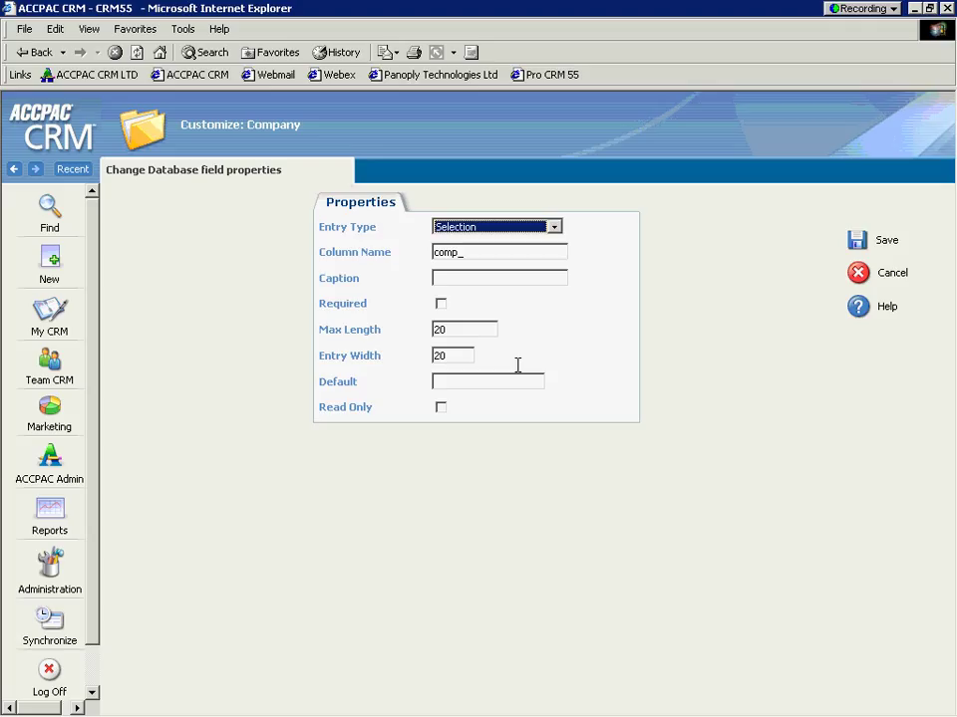
Step: Name the field's column comp_baseballteams and give it the caption Baseball Teams
click(512, 254)
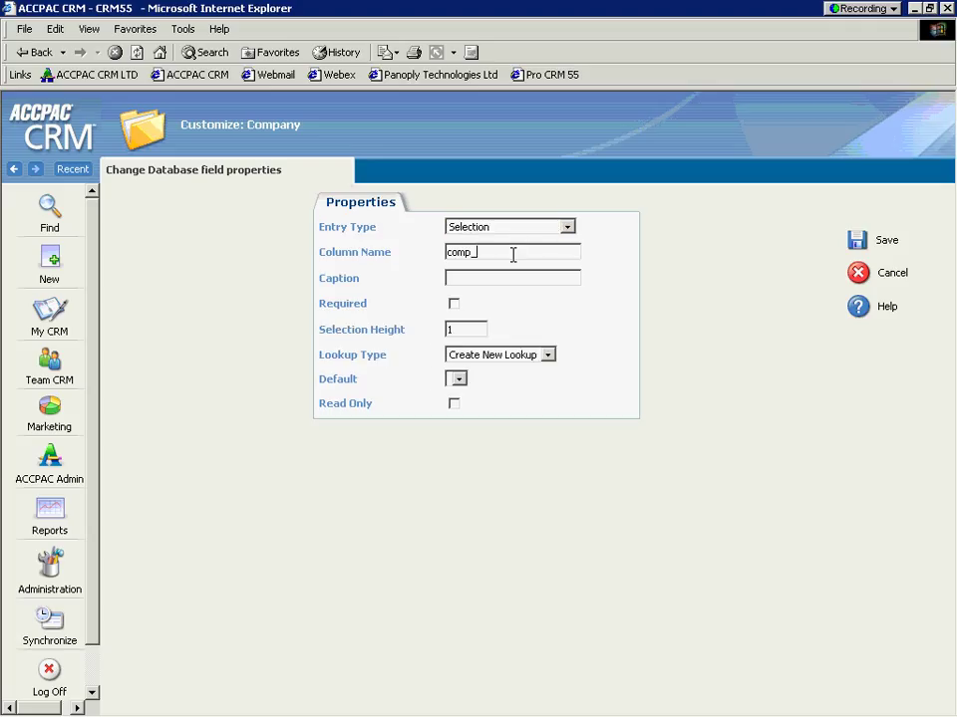
text(baseballteams)
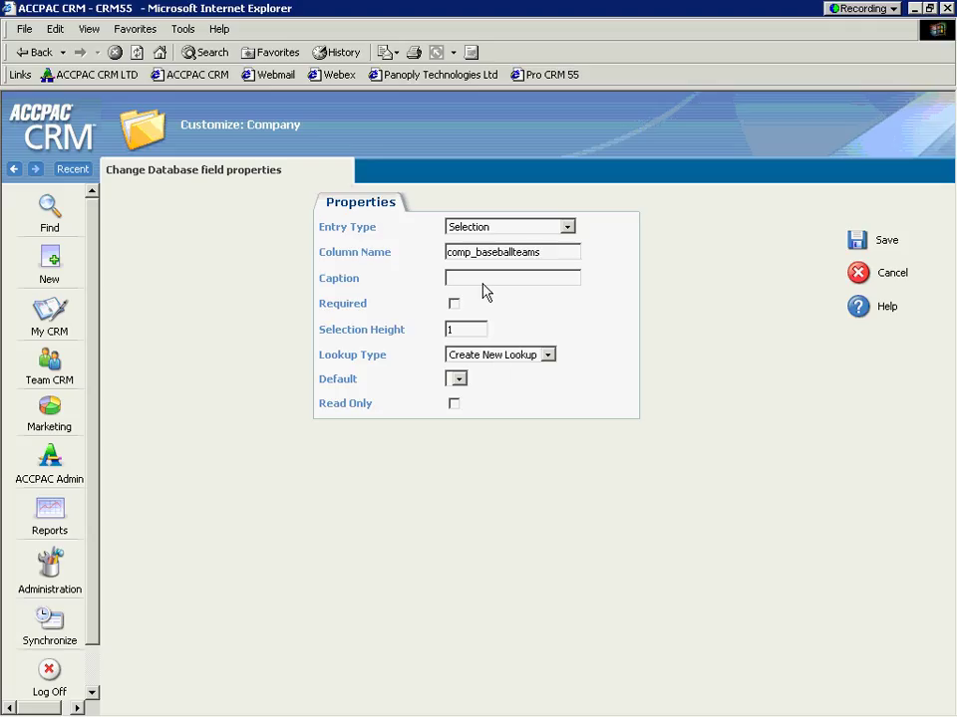
click(478, 278)
text(Baseball TEam)
key(BackSpace)
key(BackSpace)
key(BackSpace)
text(eams)
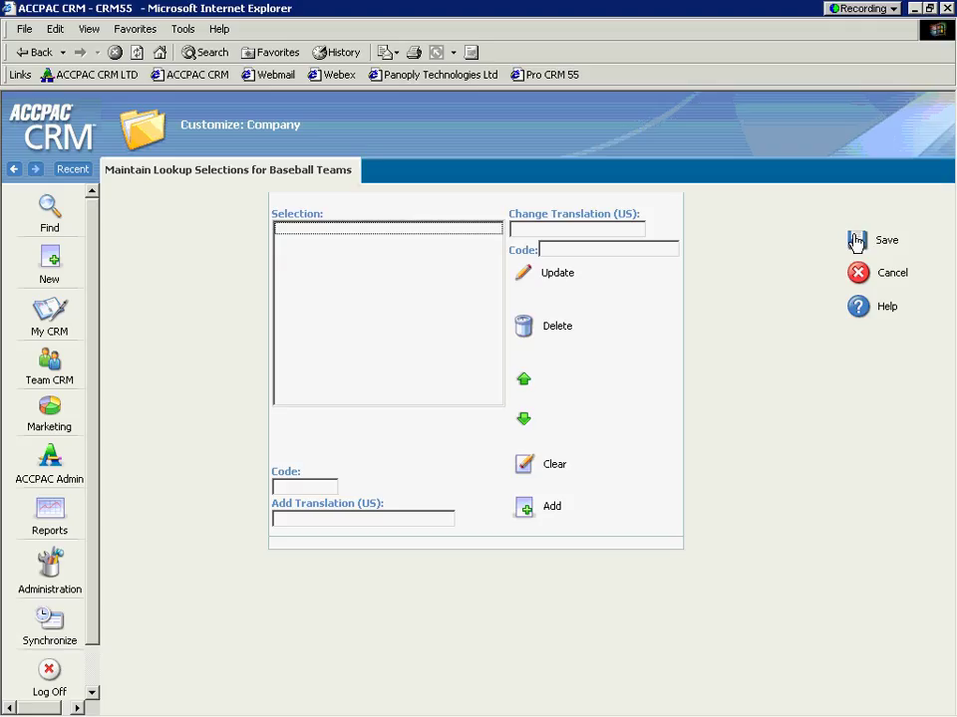
Step: Add the team choices A's and Giants, each with matching code and translation
click(299, 487)
text(A's)
key(Tab)
text(A's)
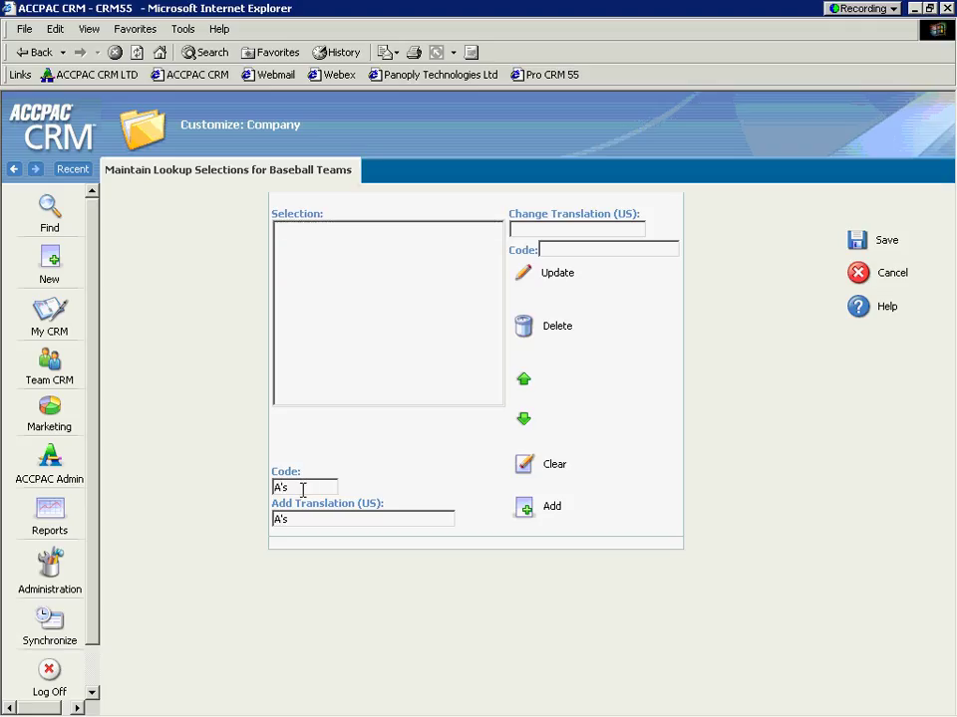
click(527, 509)
drag(308, 488, 250, 480)
text(Giants)
key(Tab)
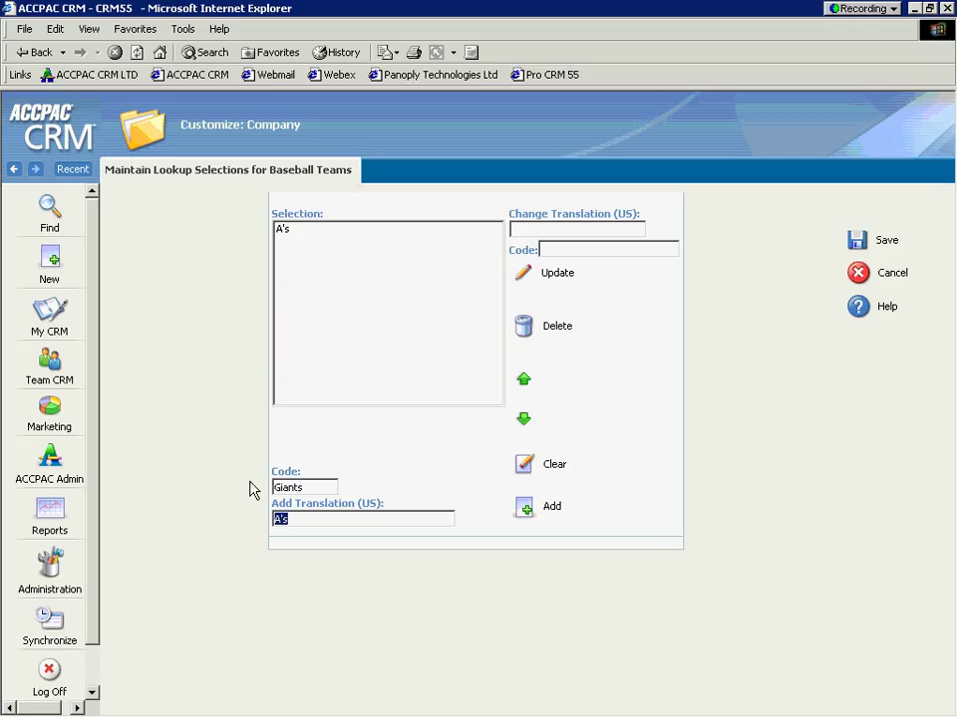
text(Giants)
click(523, 508)
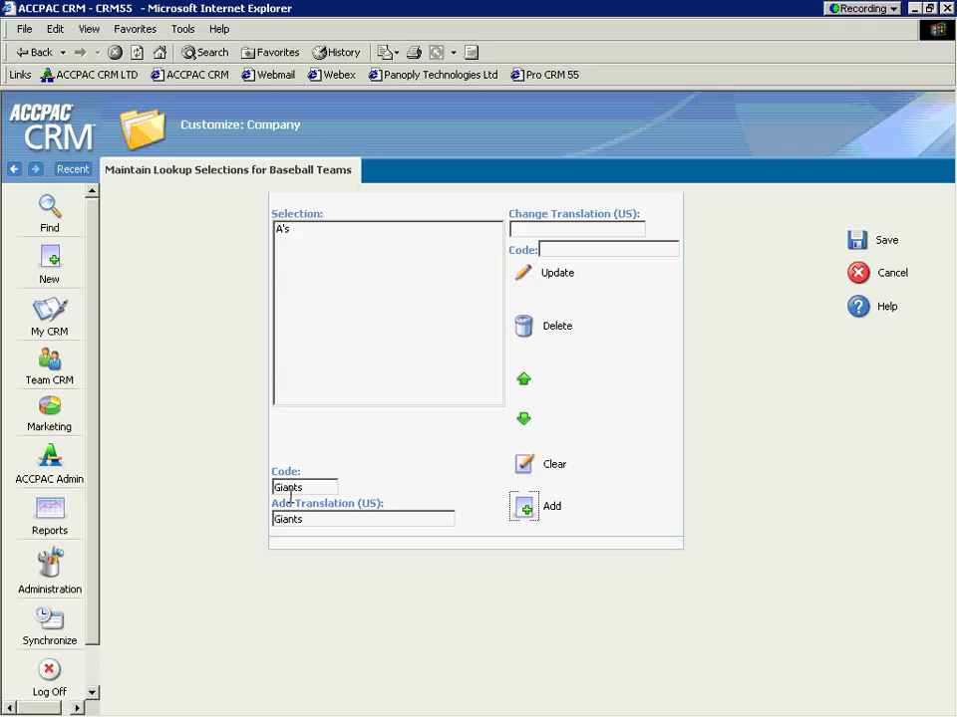
Step: Add the Yankees and Blue Jays choices and save the Baseball Teams list
drag(275, 487, 315, 485)
text(Yankees)
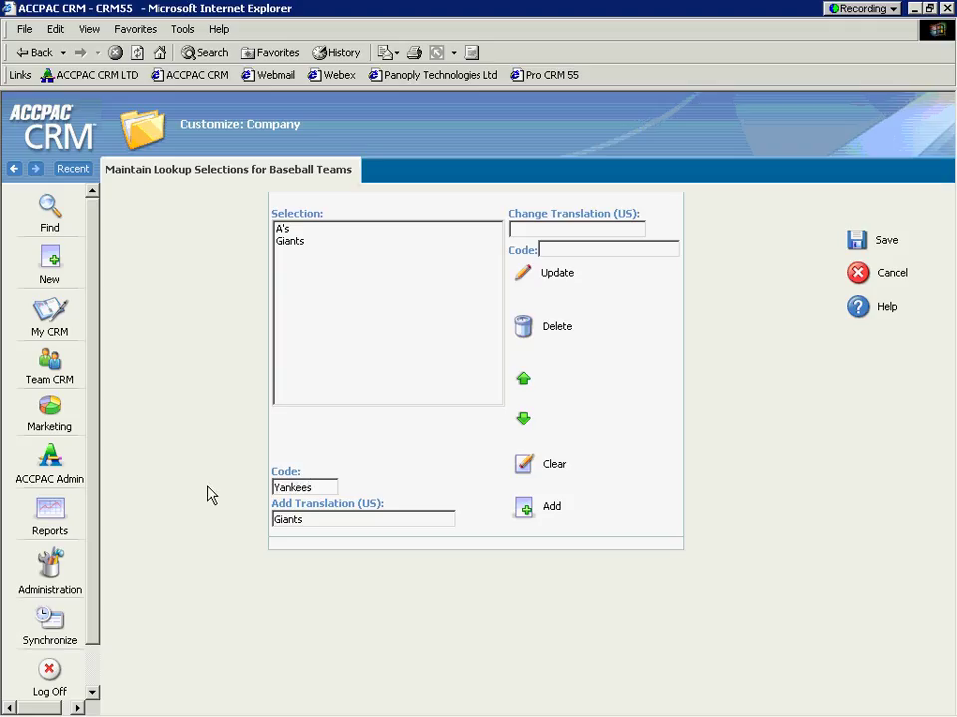
key(Tab)
text(Yankees)
click(546, 513)
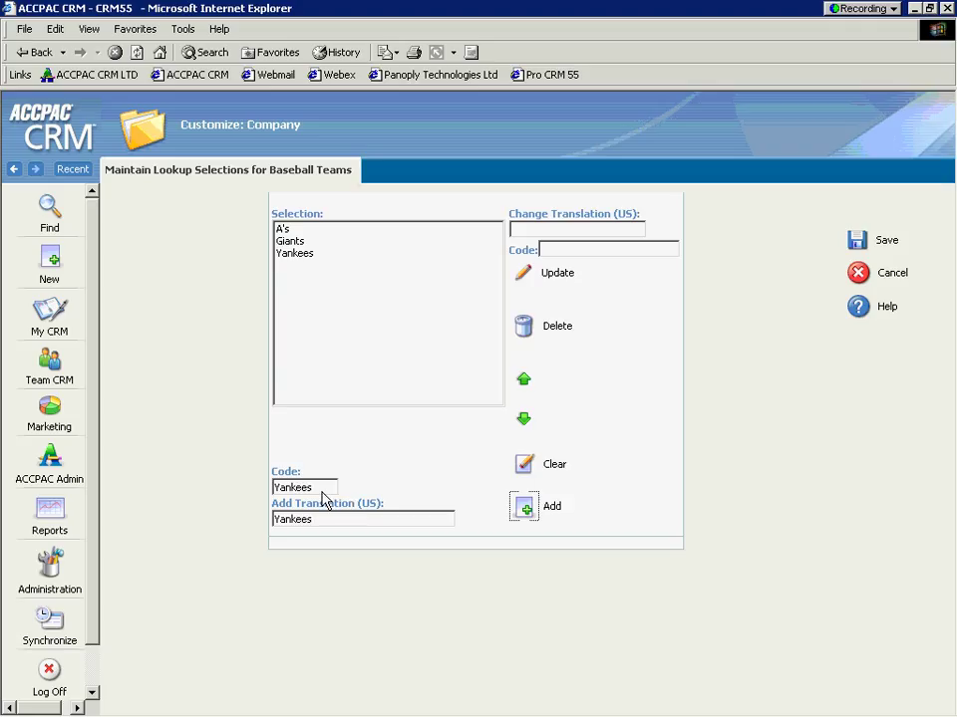
double_click(315, 487)
text(Blue Jays)
key(BackSpace)
key(BackSpace)
key(BackSpace)
key(BackSpace)
key(BackSpace)
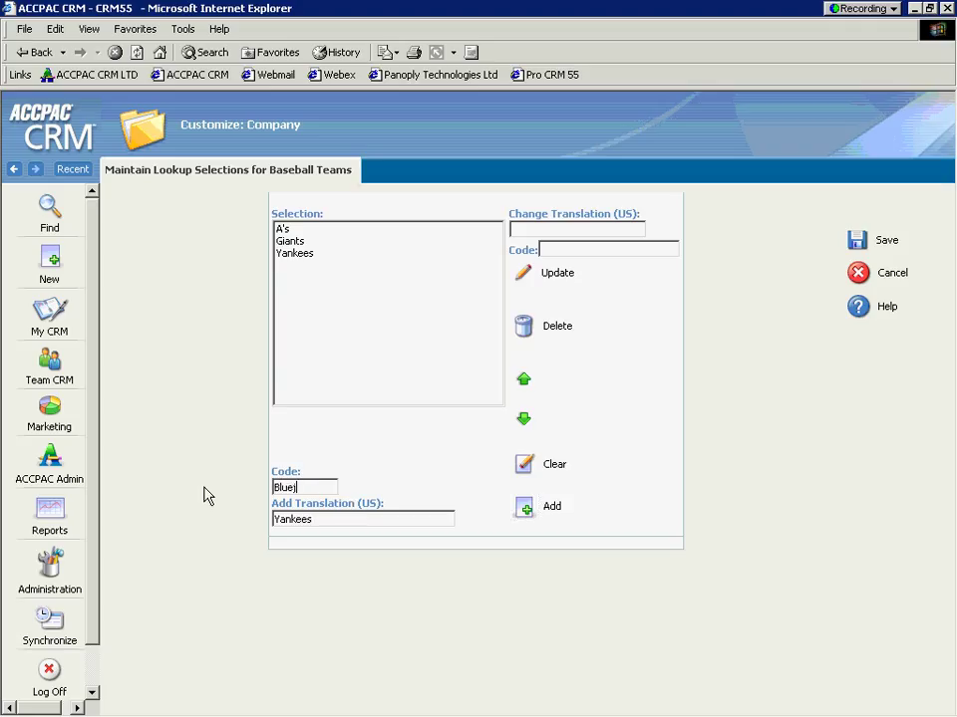
text(jays)
key(Tab)
text(Blue Jays)
click(525, 508)
click(855, 240)
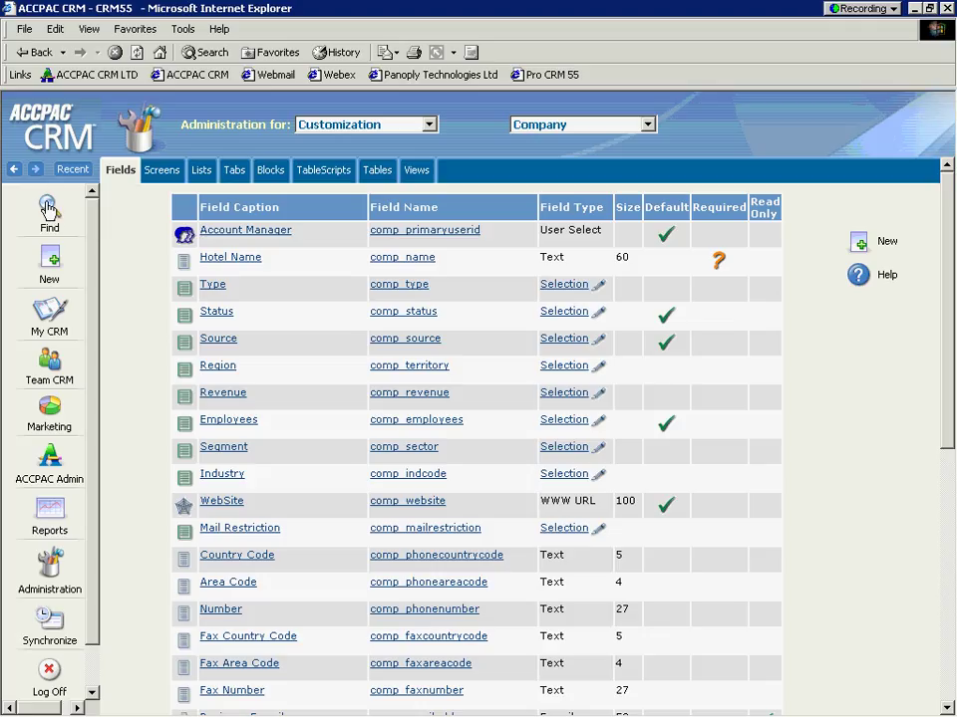
click(48, 210)
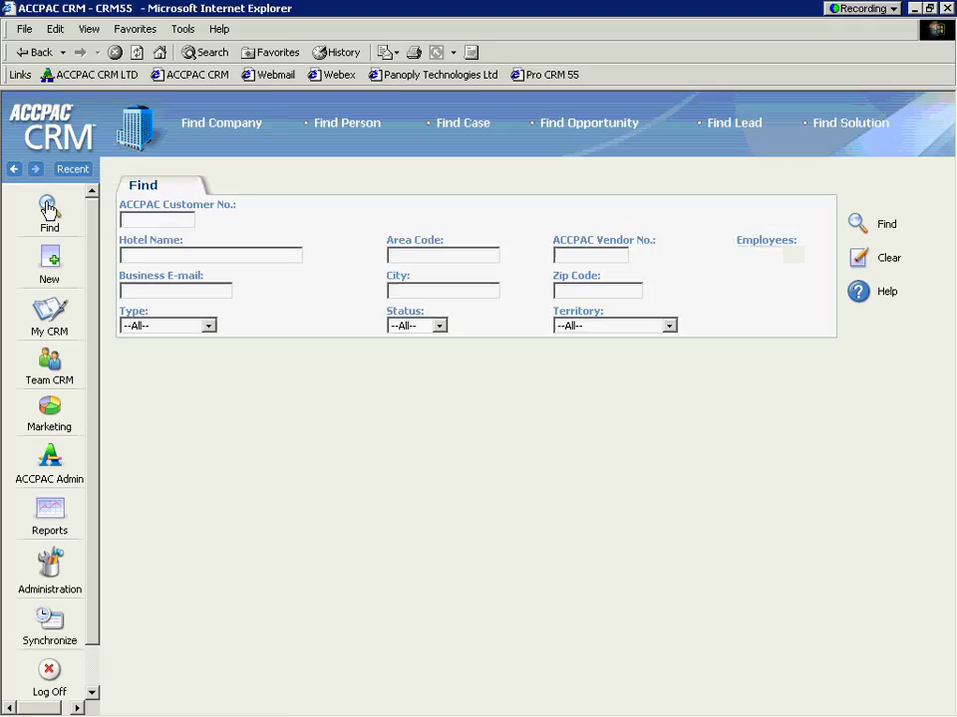
click(52, 566)
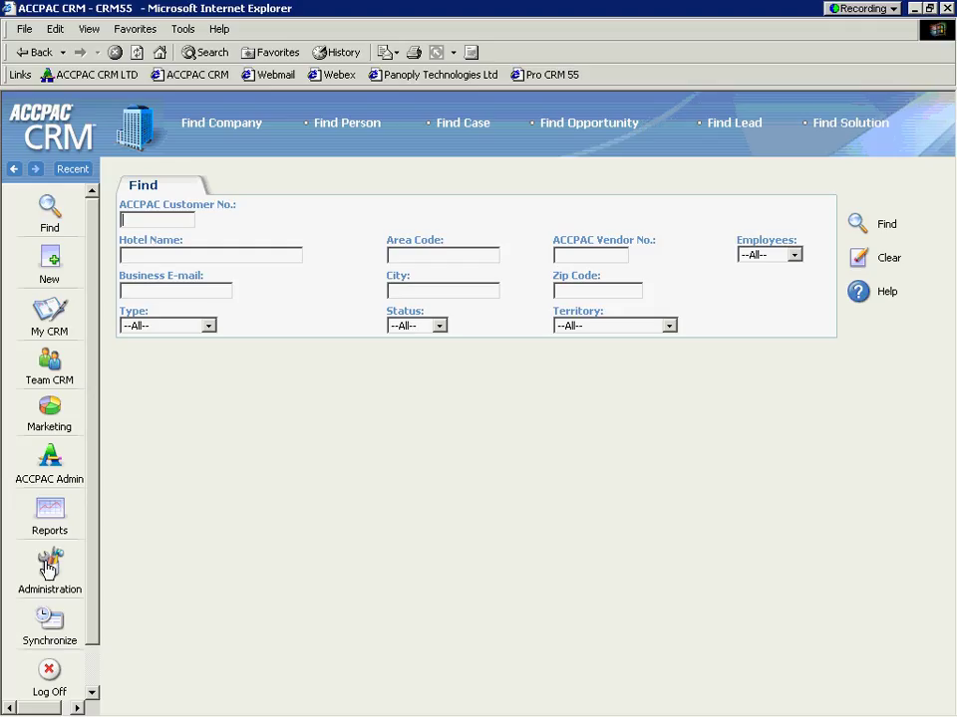
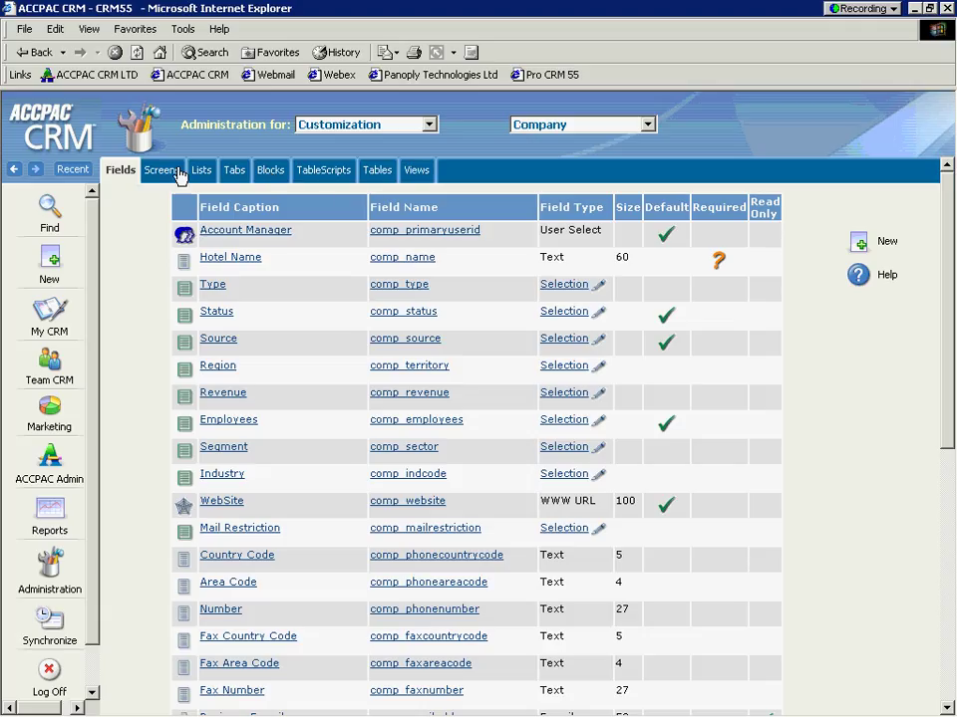
Step: Customise the Company Search Screen and add the Company : Baseball Teams field to its contents
click(158, 178)
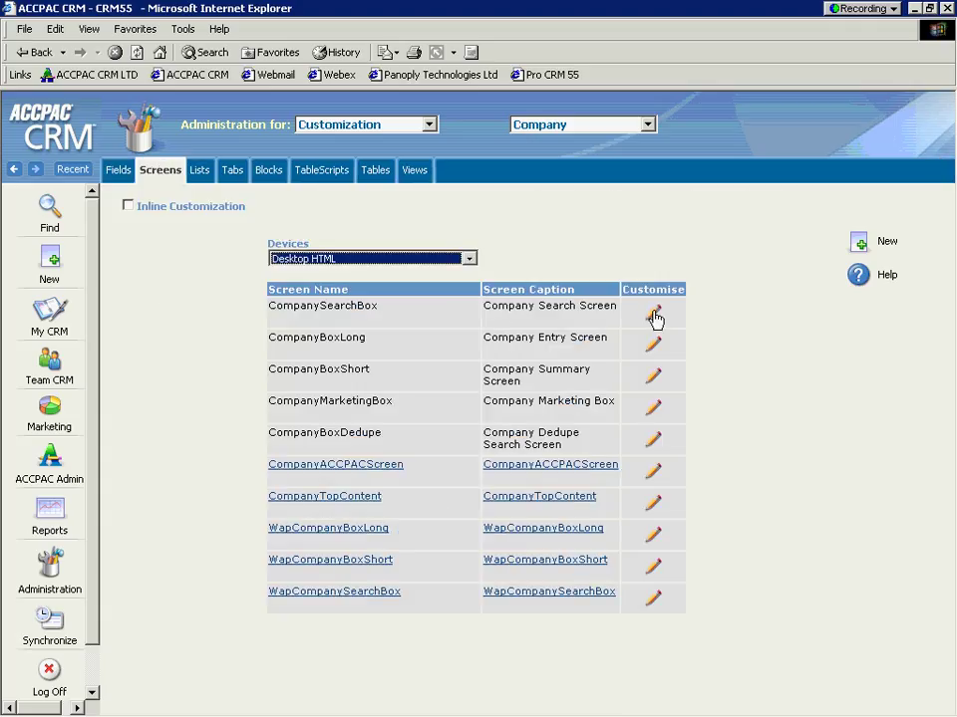
click(654, 316)
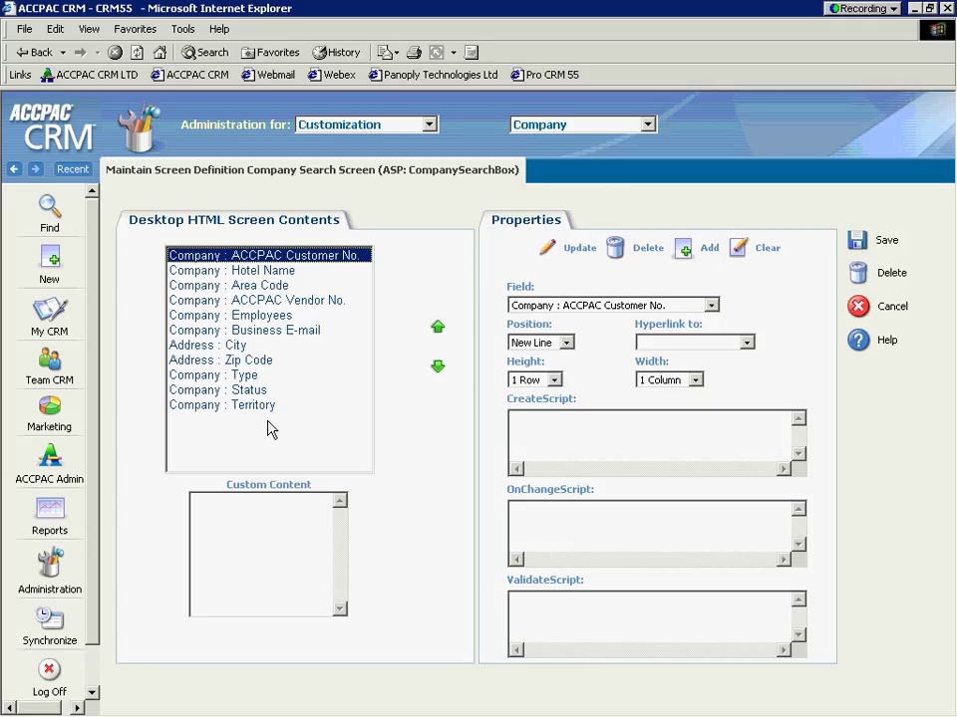
click(711, 305)
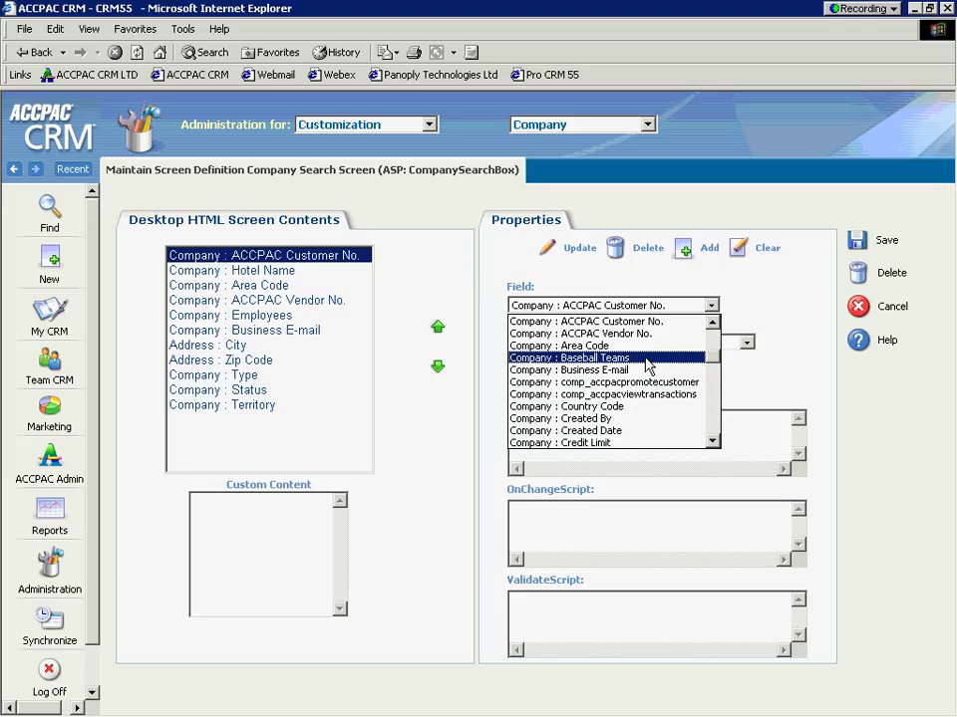
click(647, 358)
click(682, 248)
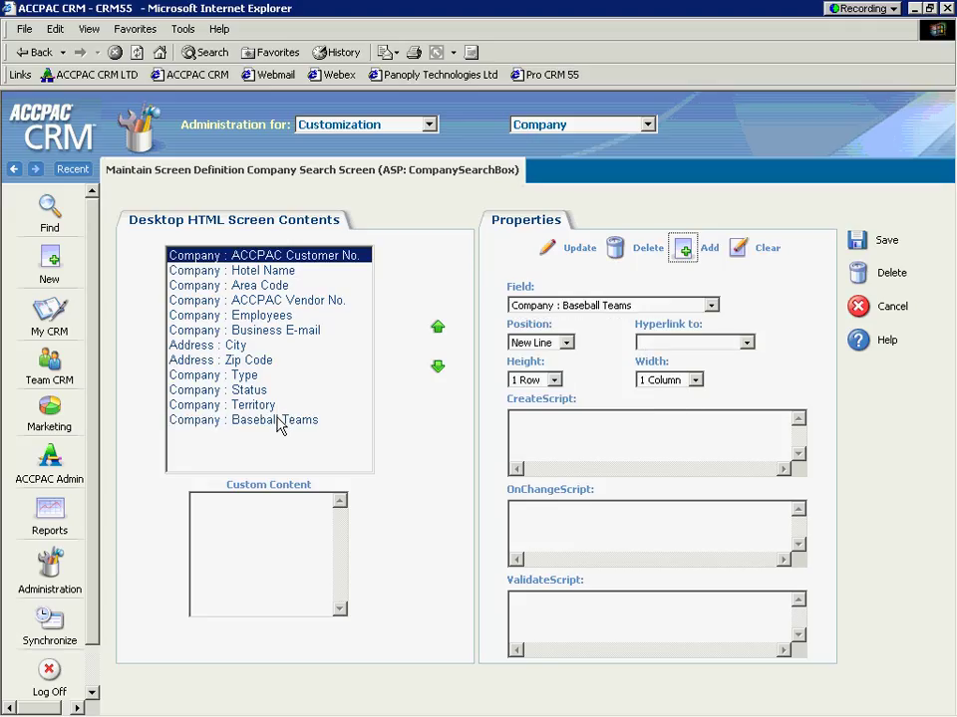
click(279, 422)
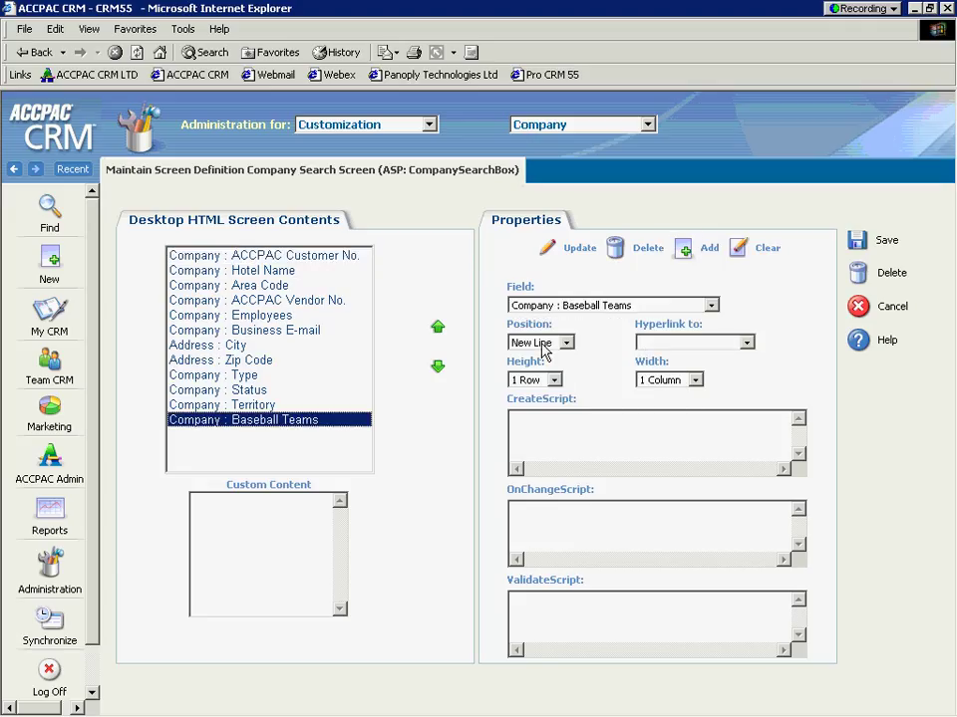
Step: Add Address : State positioned on the same line, then save the search screen layout
click(645, 307)
scroll(655, 360, up, 5)
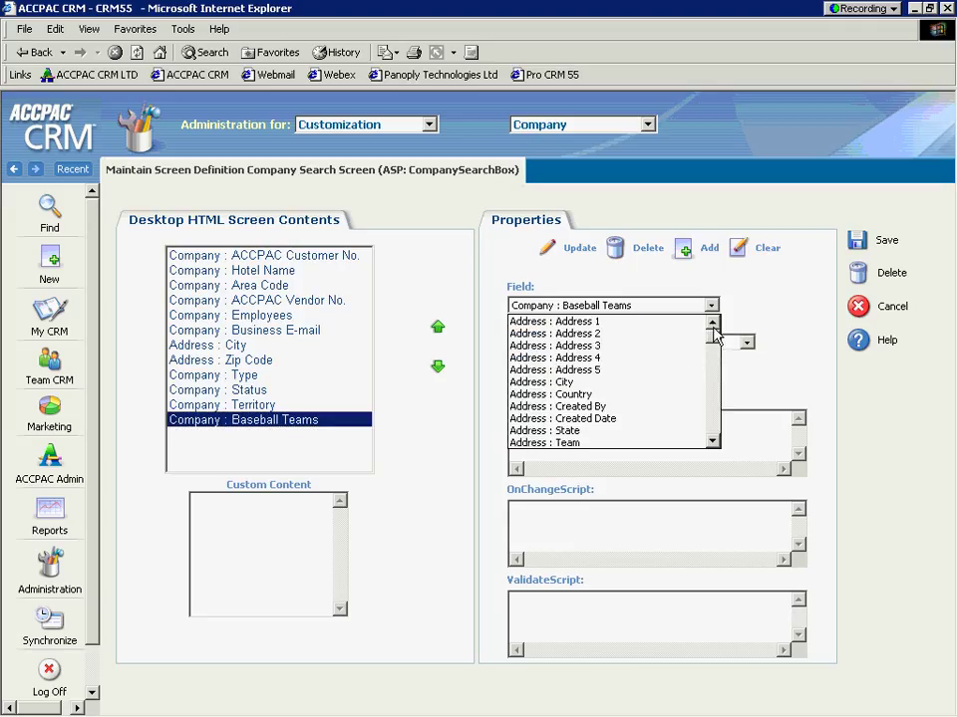
click(617, 436)
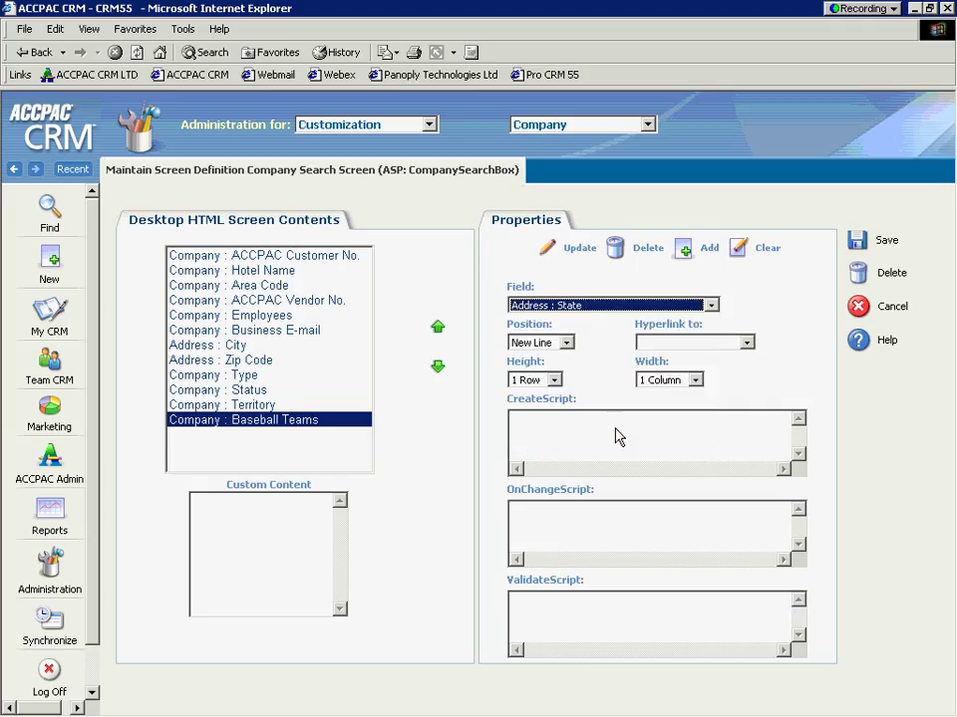
click(683, 250)
click(327, 436)
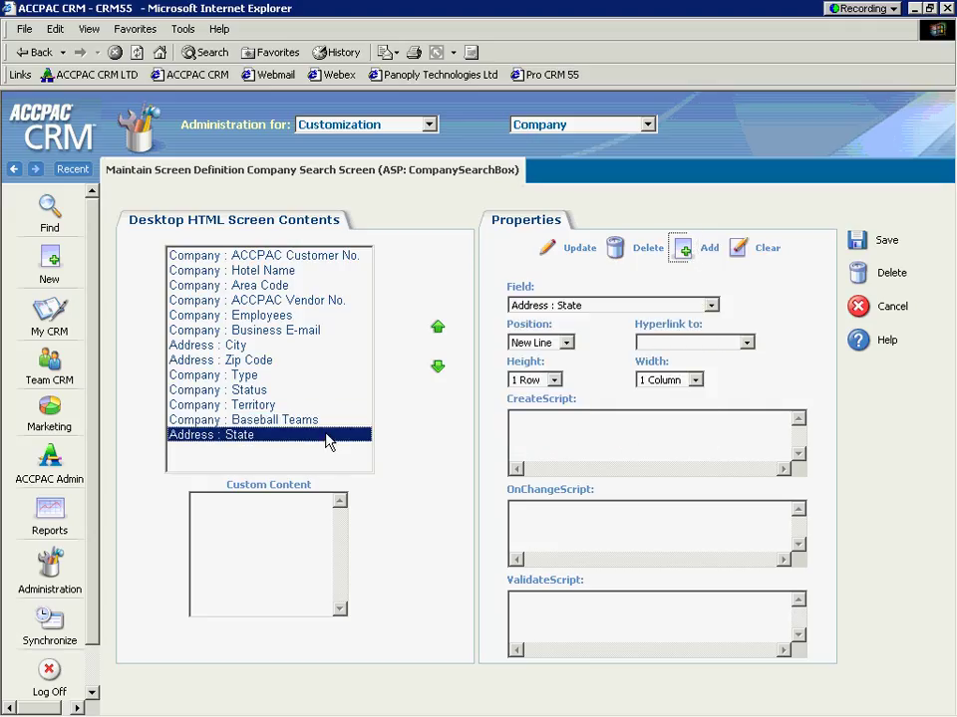
click(565, 342)
click(548, 358)
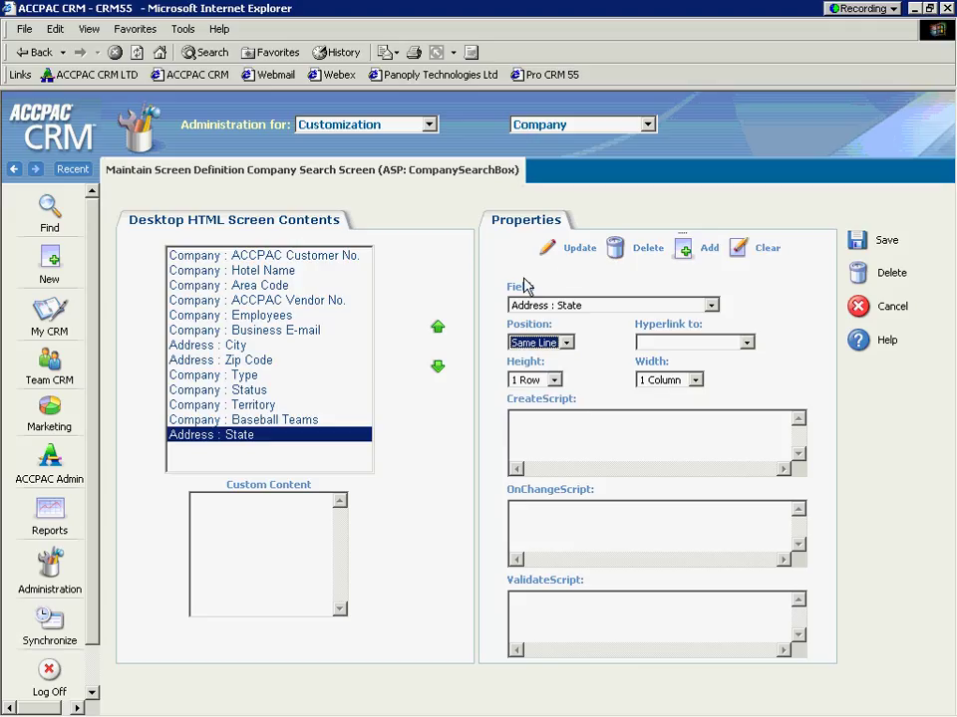
click(548, 248)
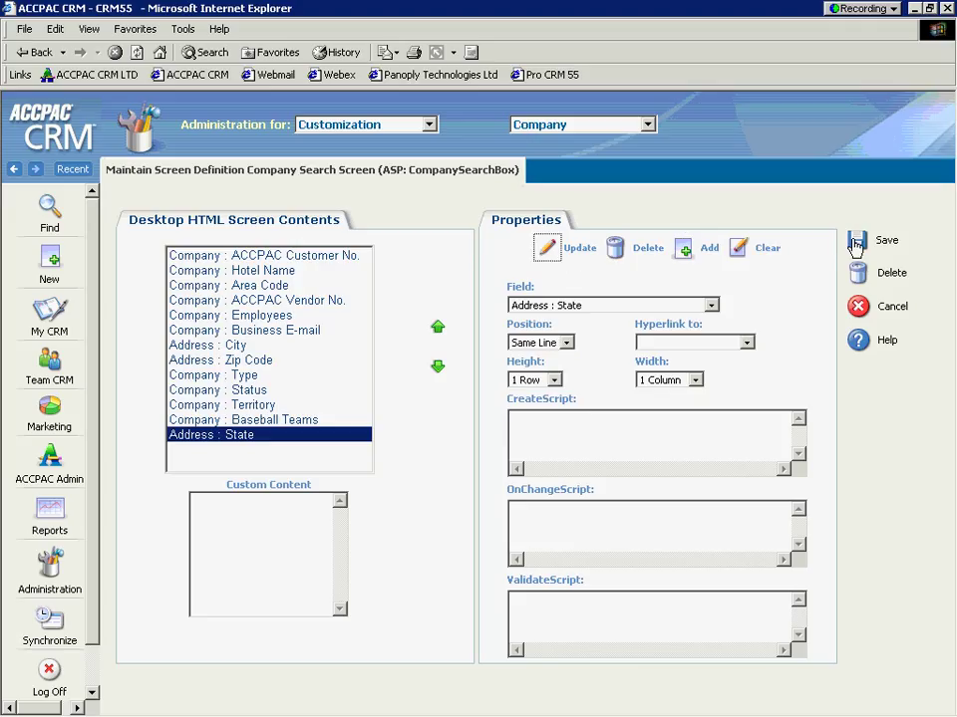
click(855, 244)
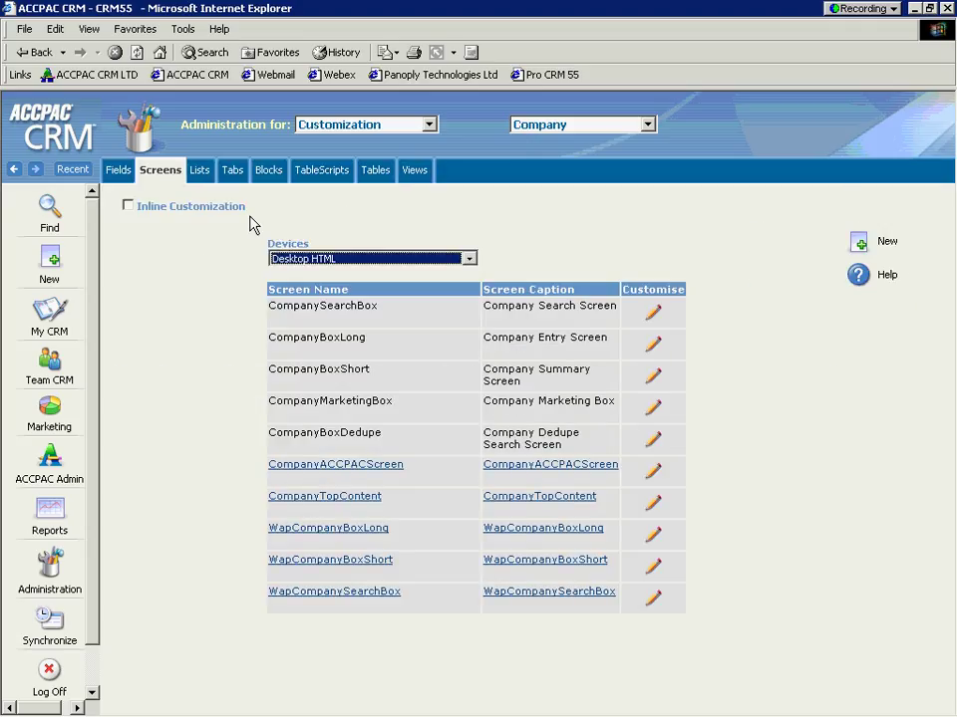
Step: Turn on inline customization and bring up the company Find screen to check the changes
click(128, 206)
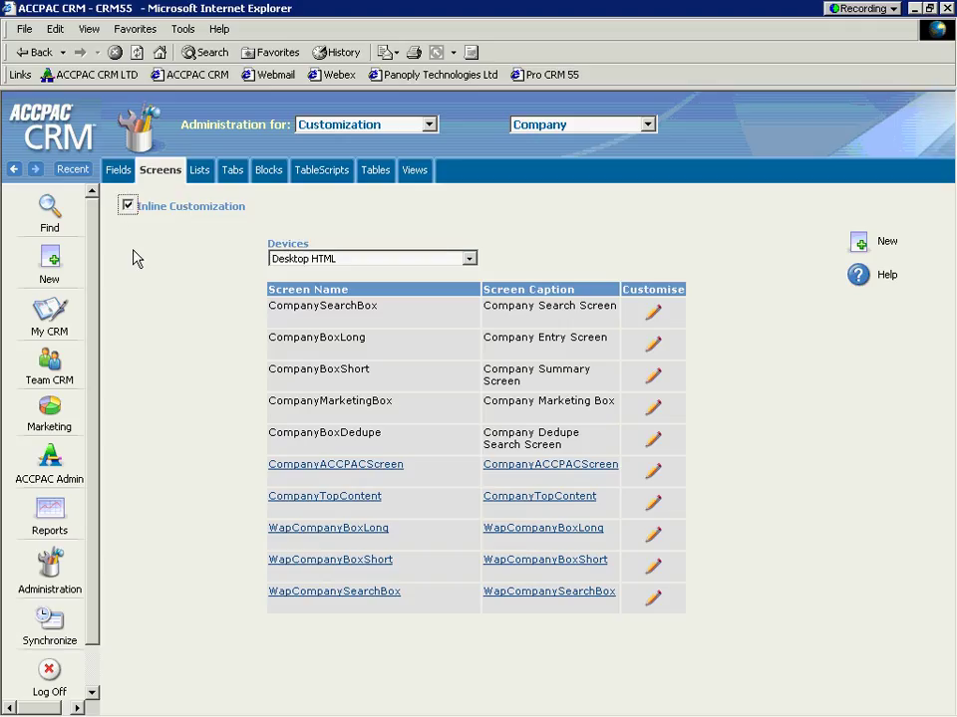
click(48, 209)
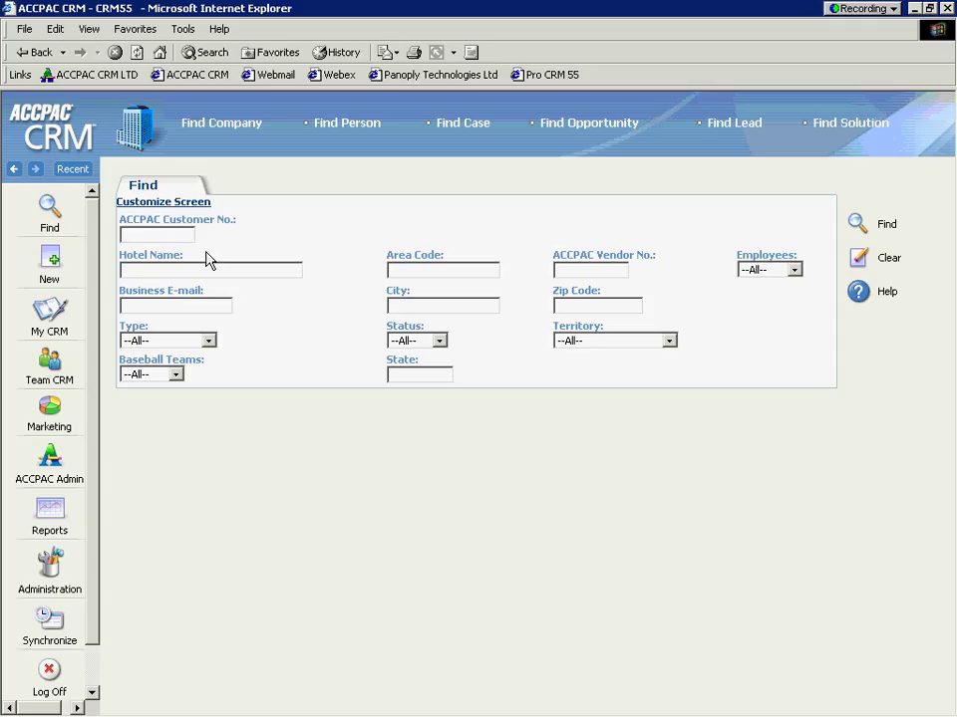
drag(185, 255, 119, 255)
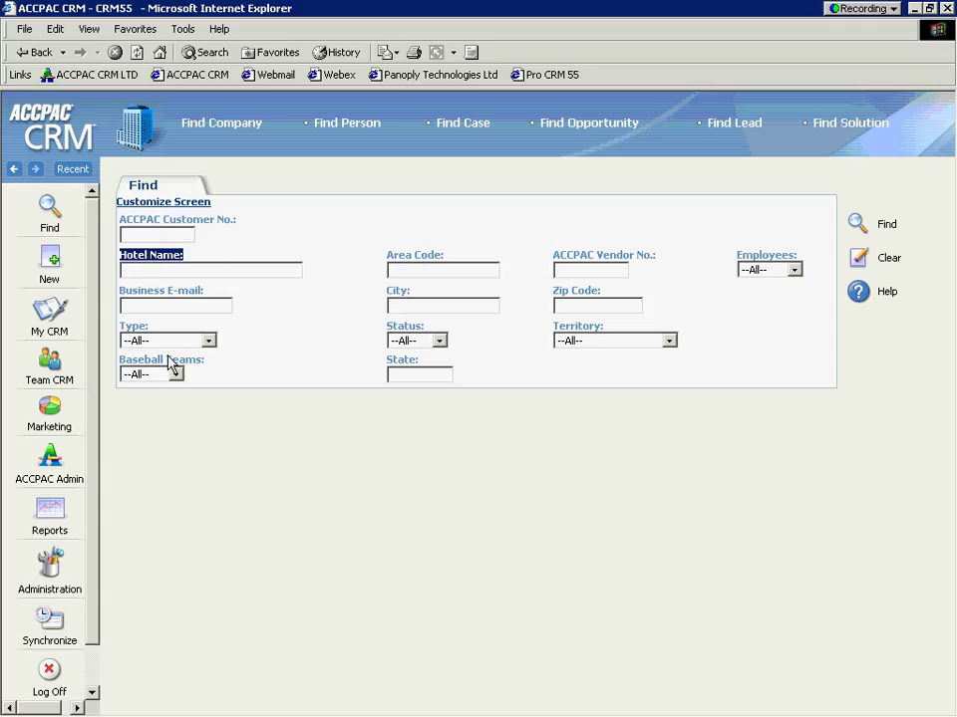
Step: Leave Type and Baseball Teams at defaults and search companies with State 'ma'
click(206, 341)
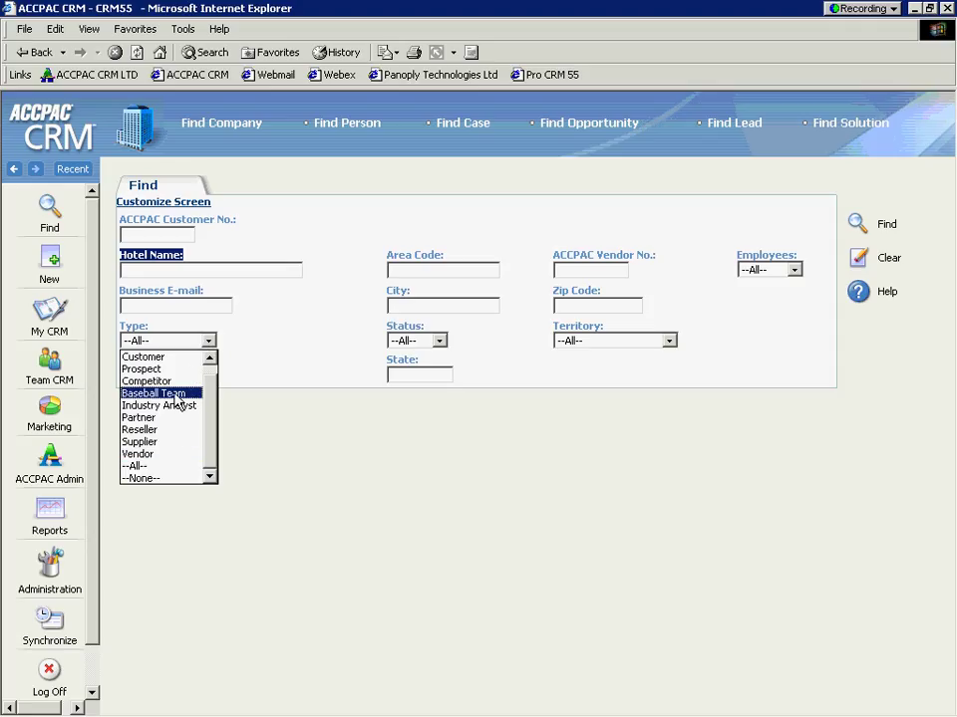
click(171, 466)
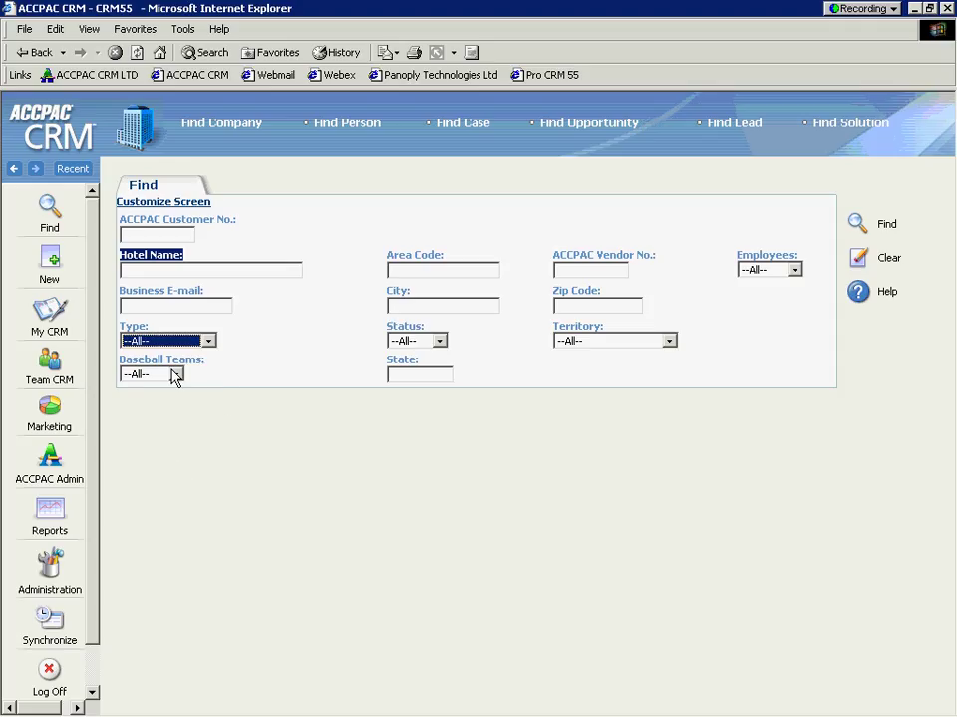
click(176, 376)
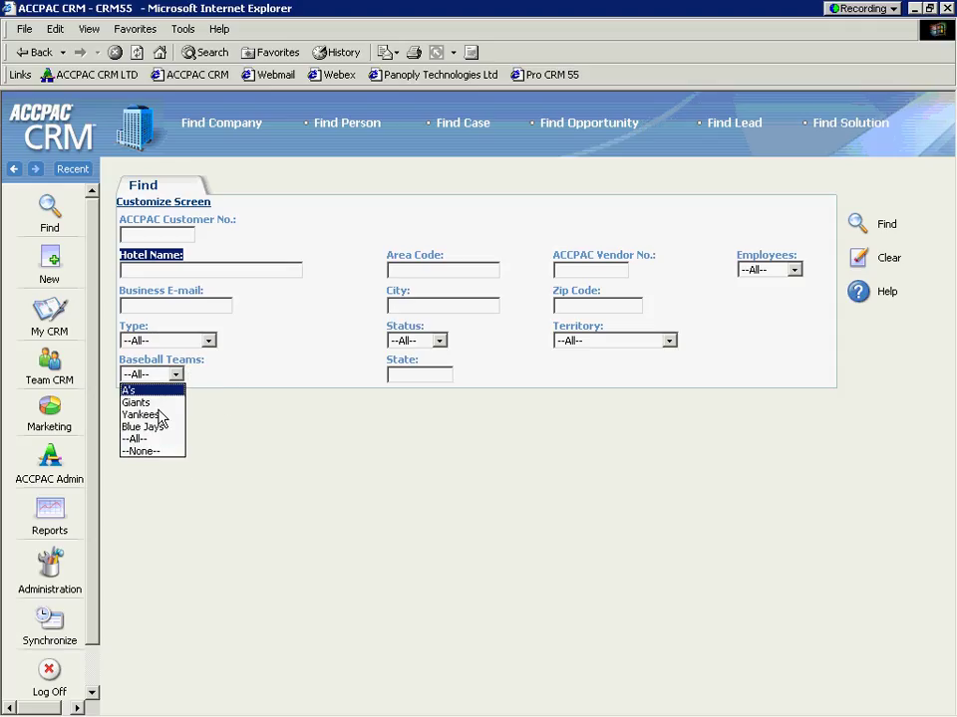
click(176, 375)
click(406, 377)
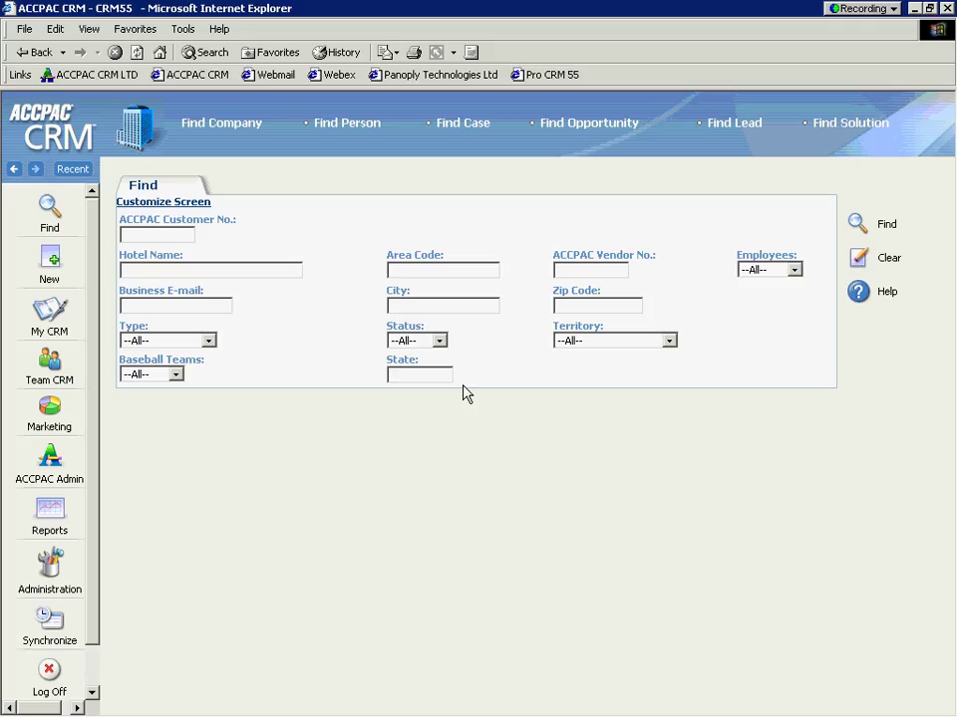
text(ma)
click(857, 225)
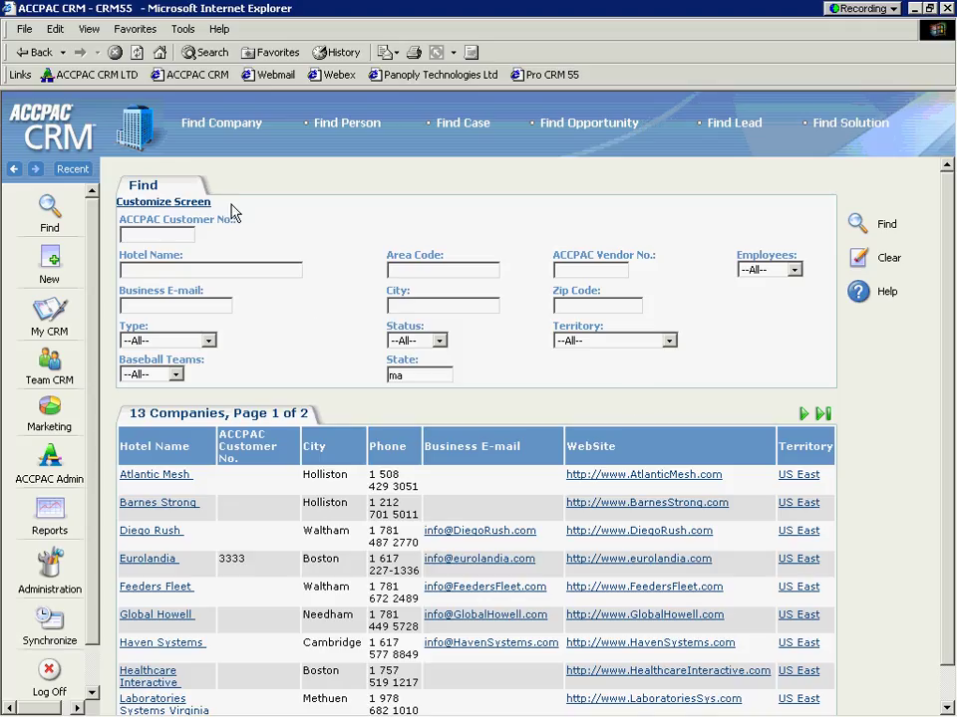
Step: Review the 13 'ma' results and open the Company Search Screen customization window
triple_click(177, 209)
click(175, 211)
click(159, 204)
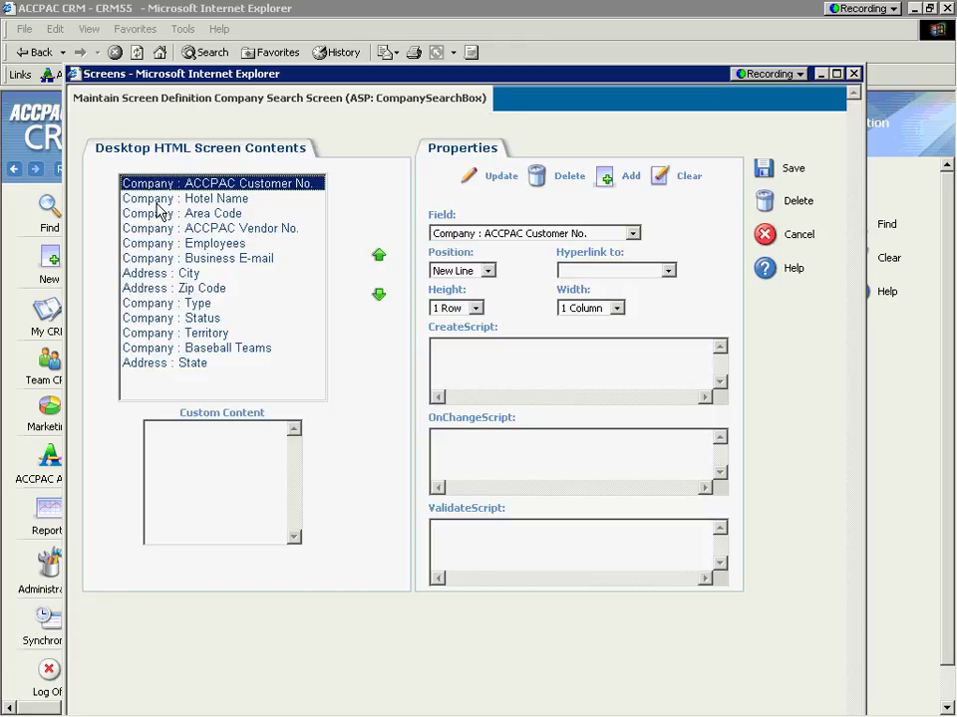
Step: Delete Address : State from the Desktop HTML Screen Contents and save the layout
click(172, 363)
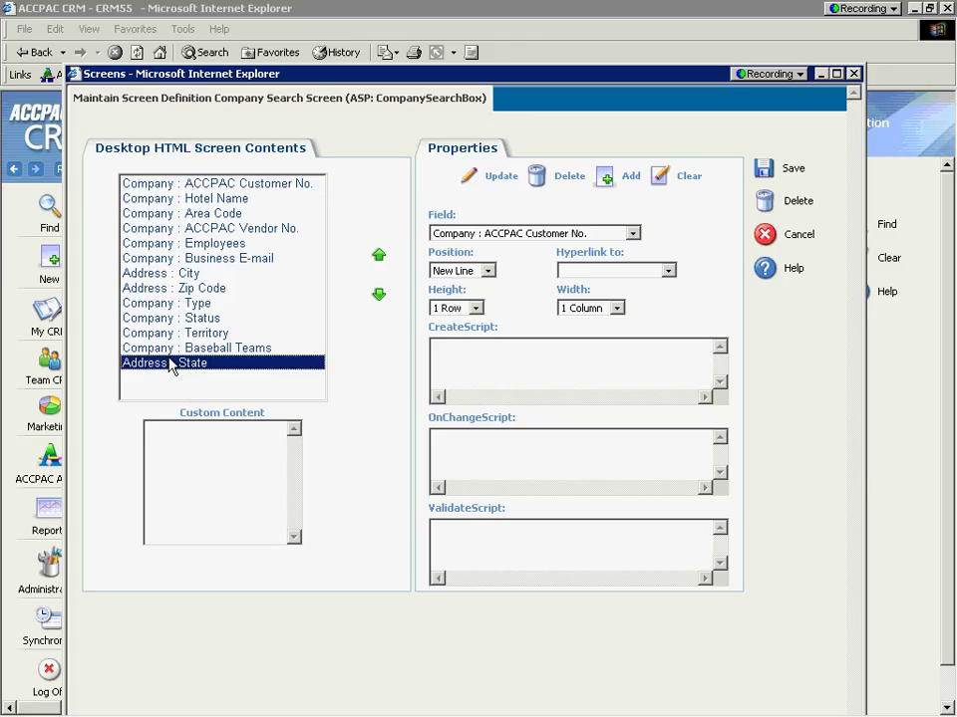
click(538, 177)
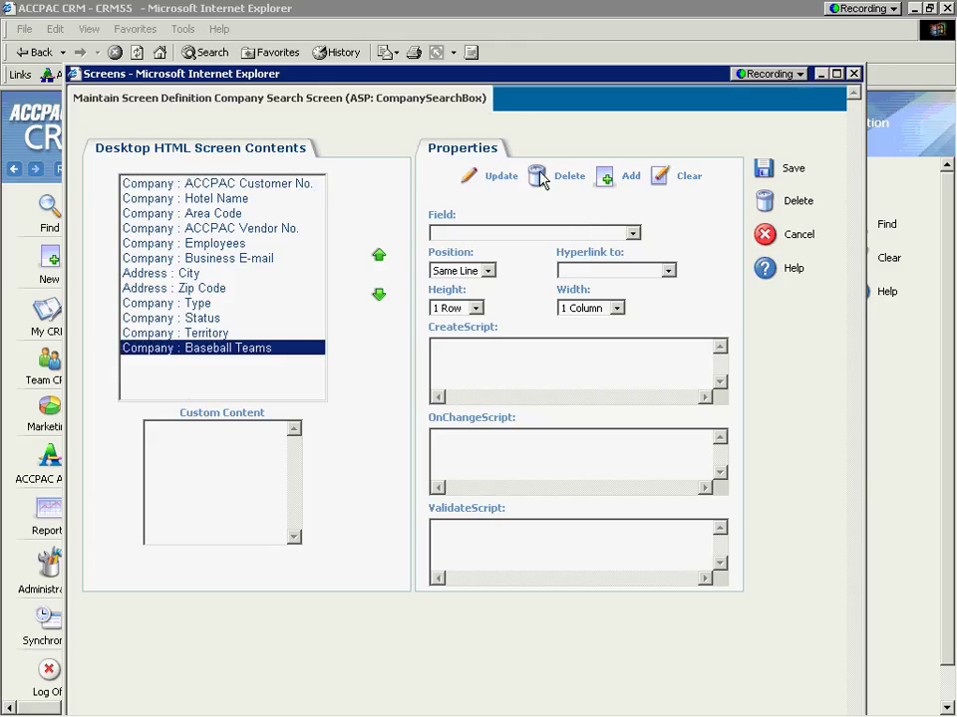
click(763, 170)
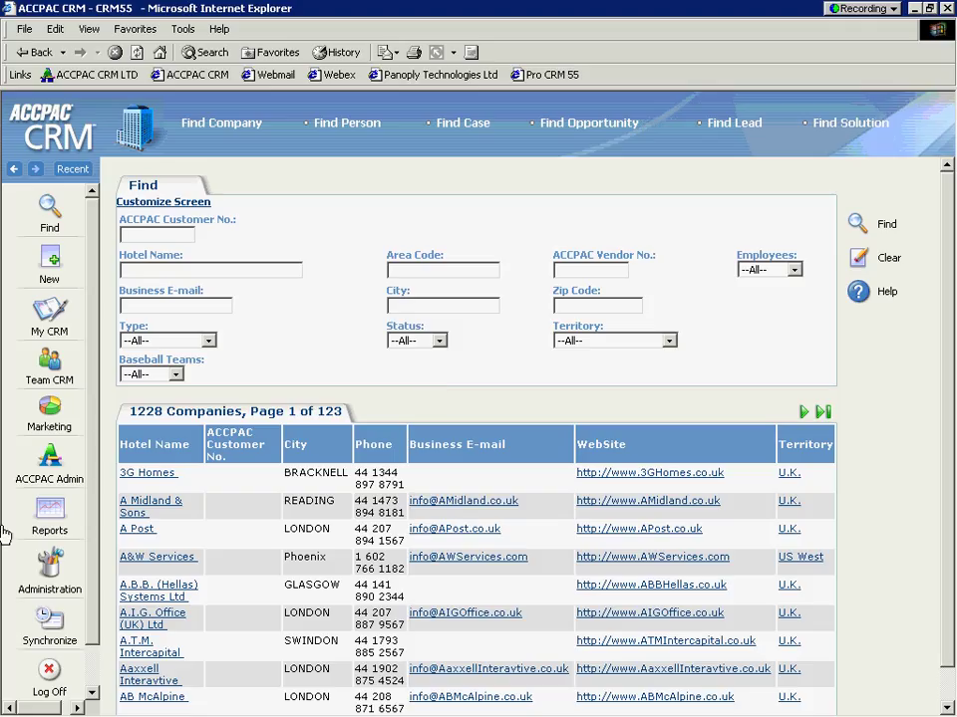
Step: Go to Administration and pick Workflow to reach the Opportunity Workflow diagram
click(49, 572)
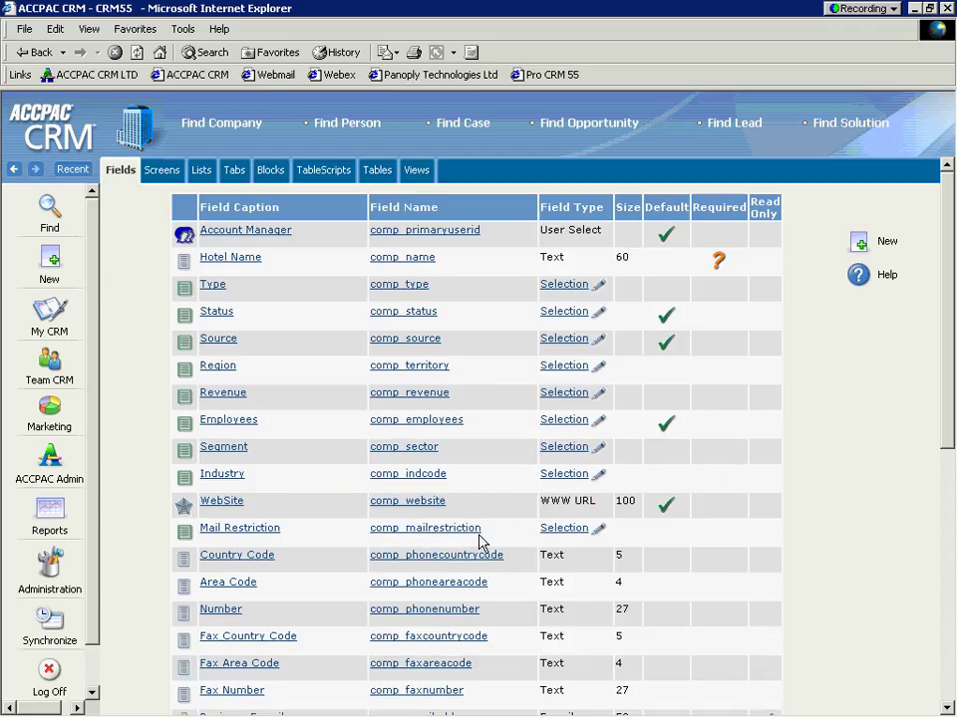
click(428, 124)
scroll(379, 239, down, 2)
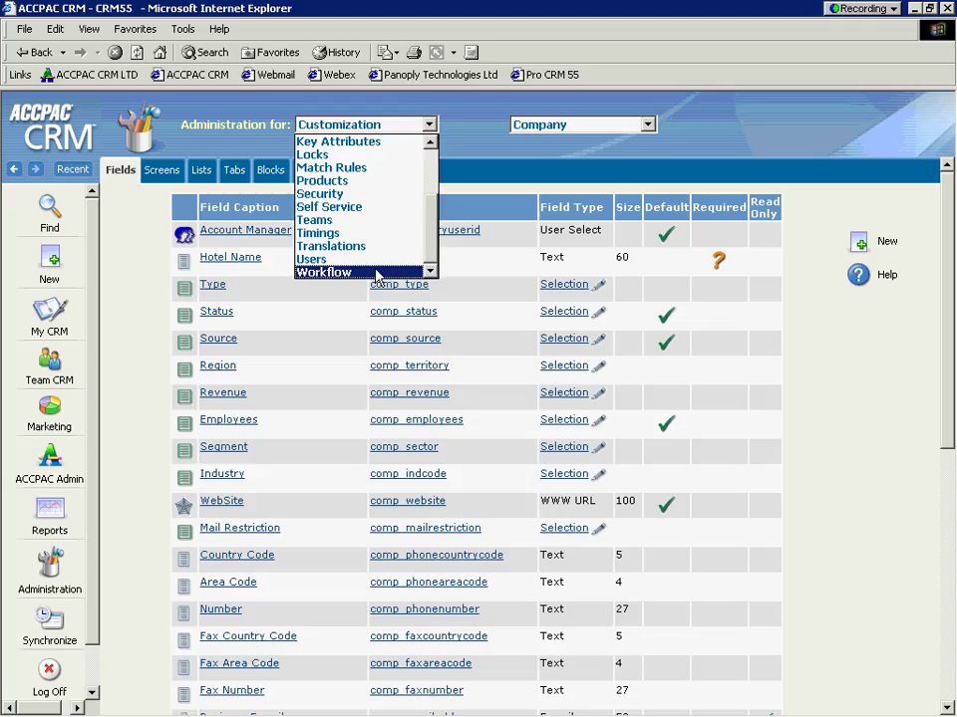
click(376, 272)
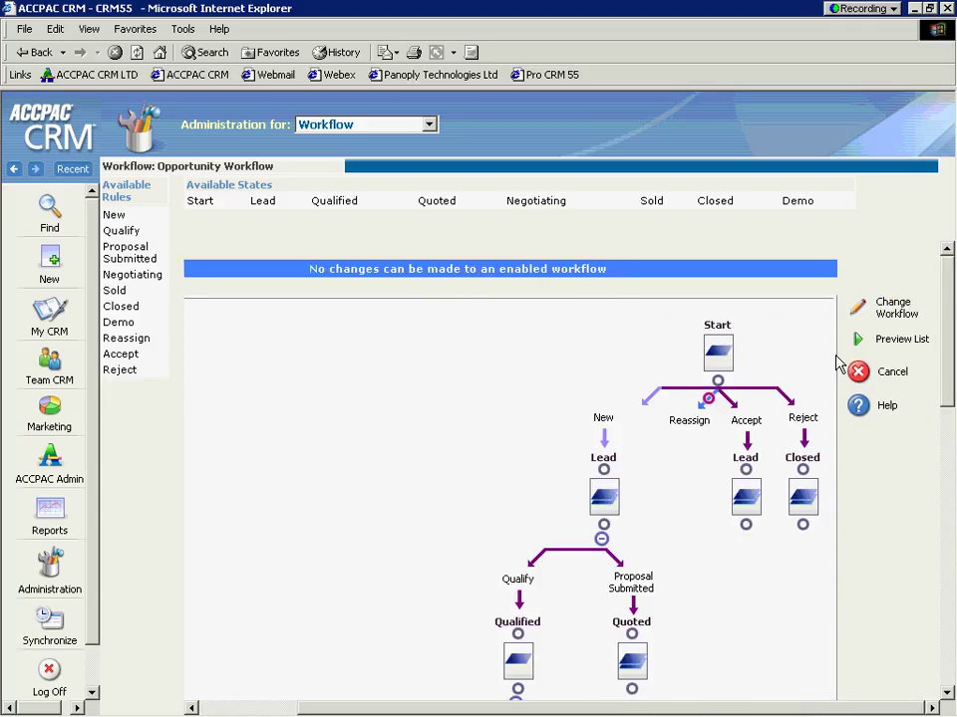
Step: Change the Opportunity Workflow settings and uncheck Enabled
click(859, 312)
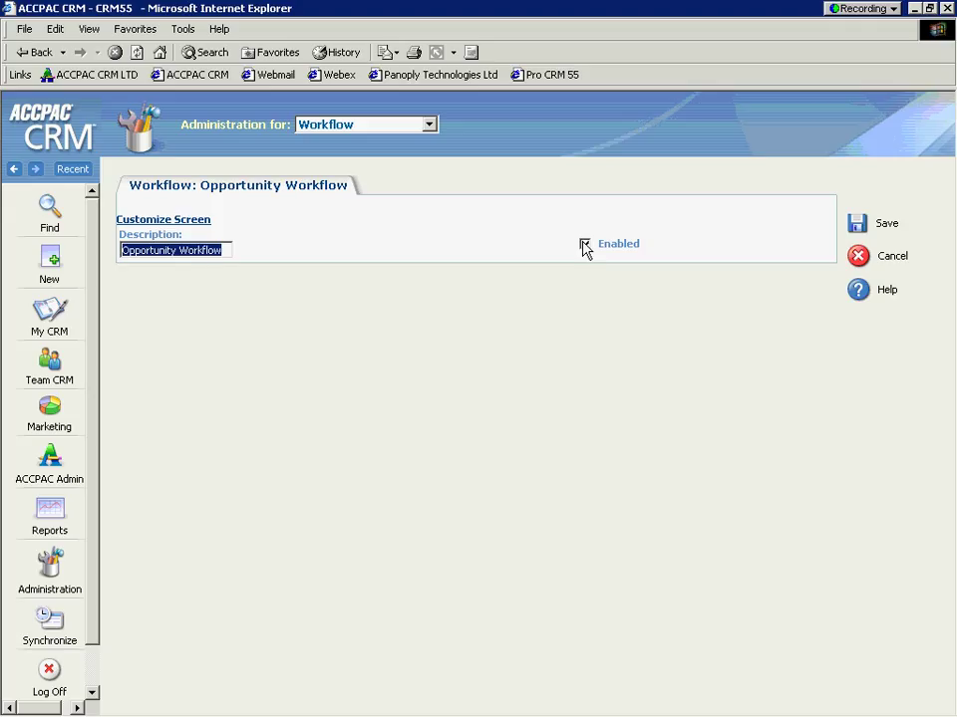
click(584, 243)
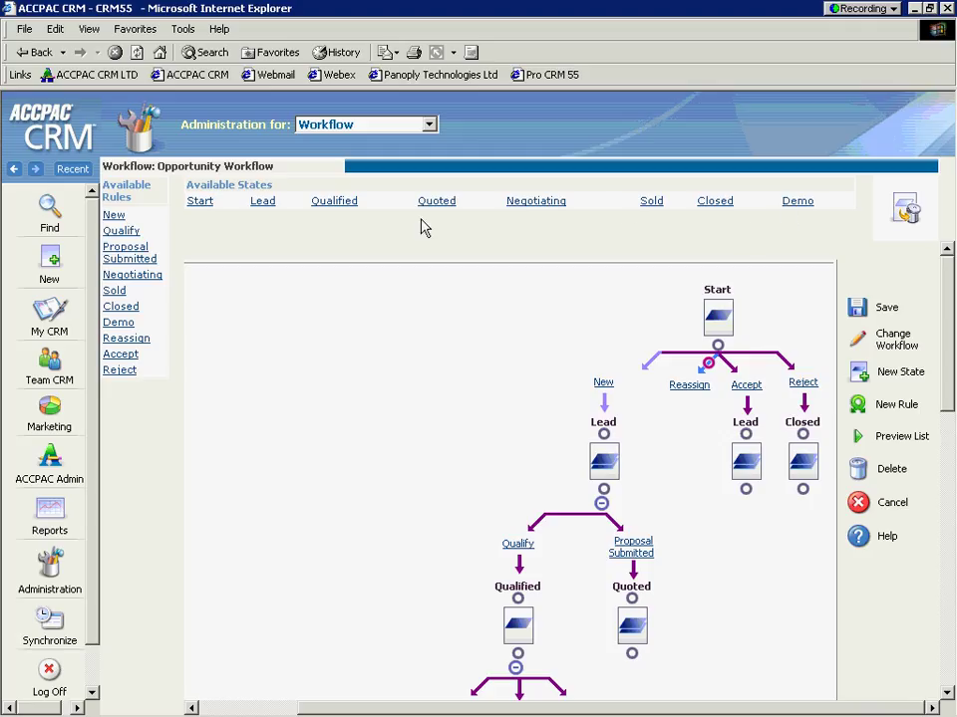
Step: Create and save a new state named 'Intermediary' with description 'approve contracts'
click(859, 374)
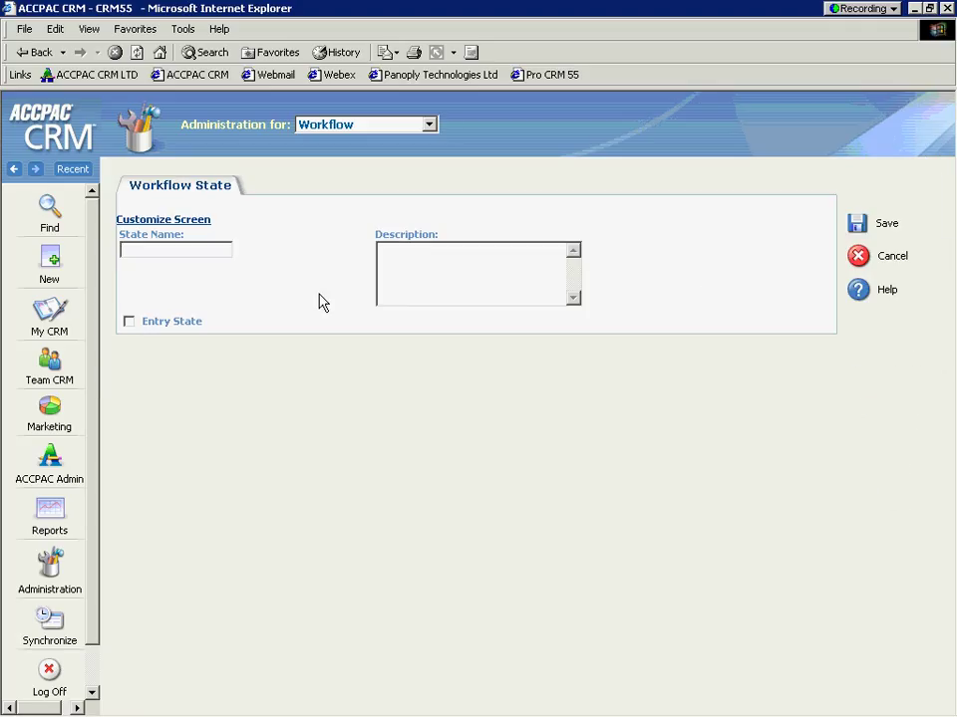
text(Intermediary)
click(487, 275)
text(approve contracts)
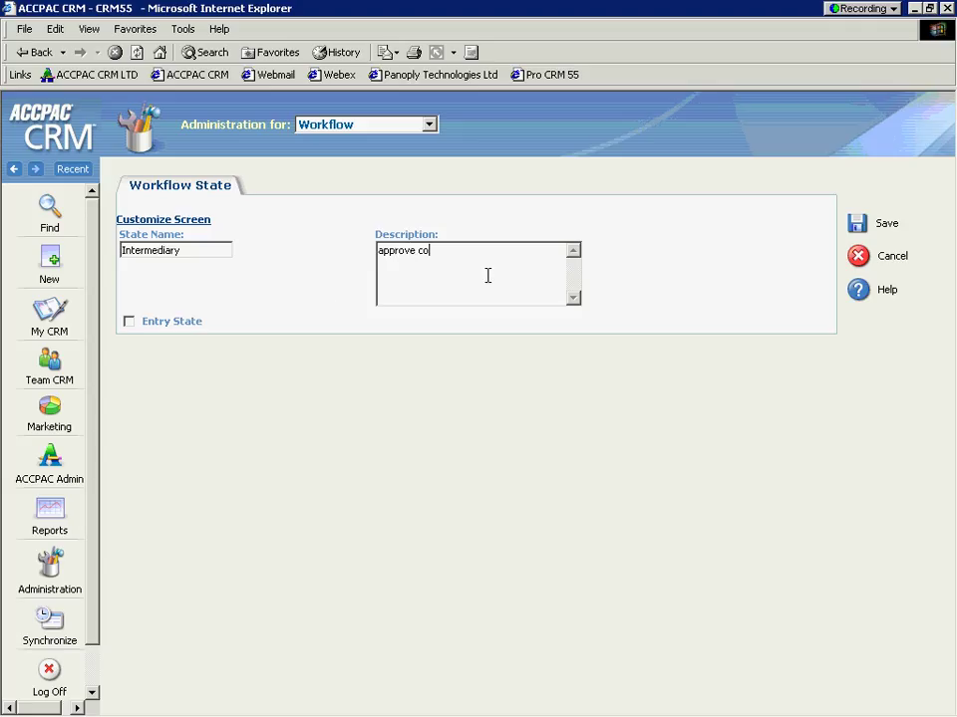
click(855, 227)
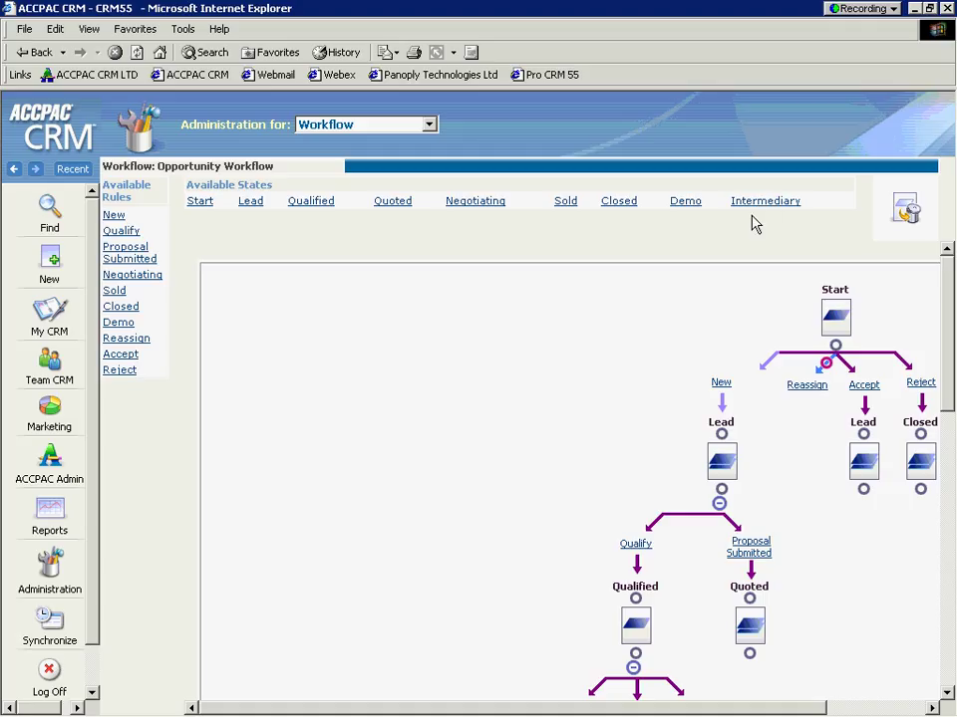
Step: Link Intermediary after Lead as a new rule, then start a new action on the Qualify rule
drag(790, 711, 876, 711)
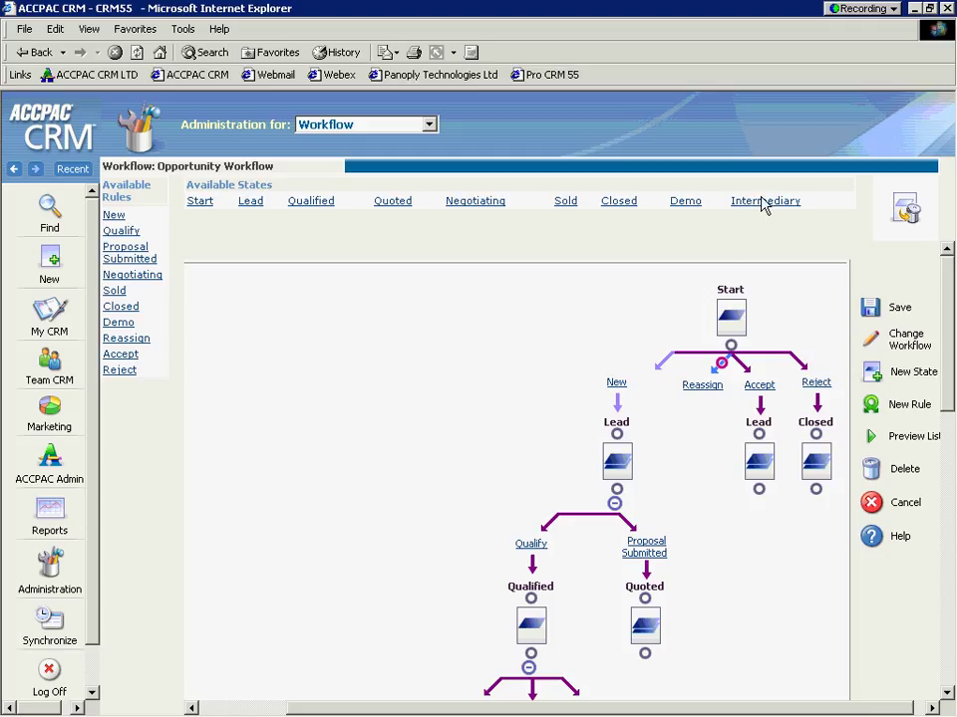
drag(729, 242, 615, 494)
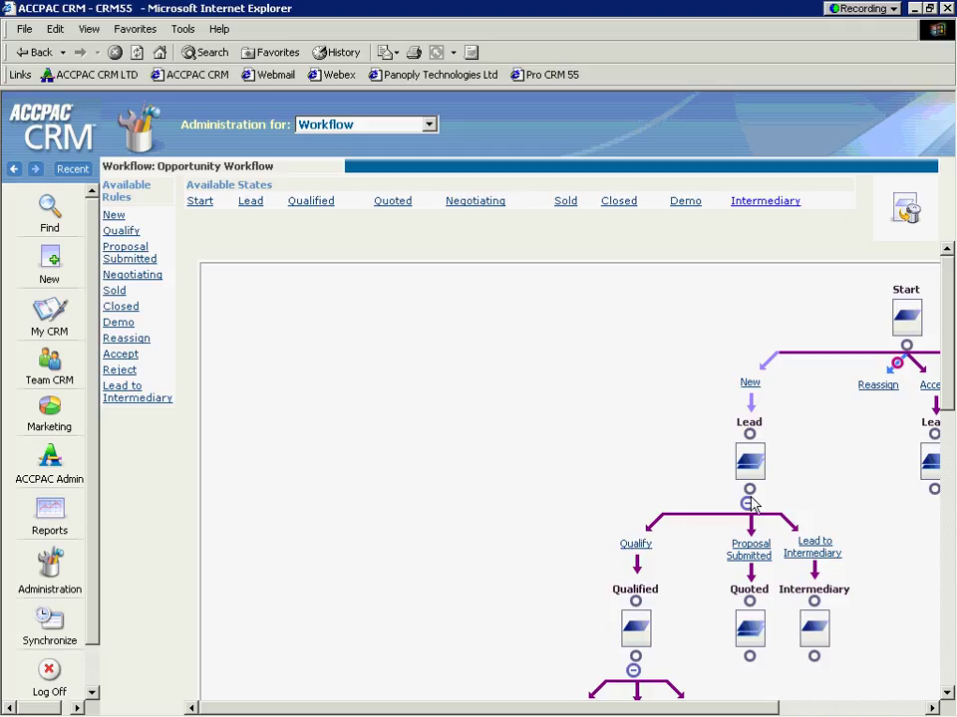
click(634, 545)
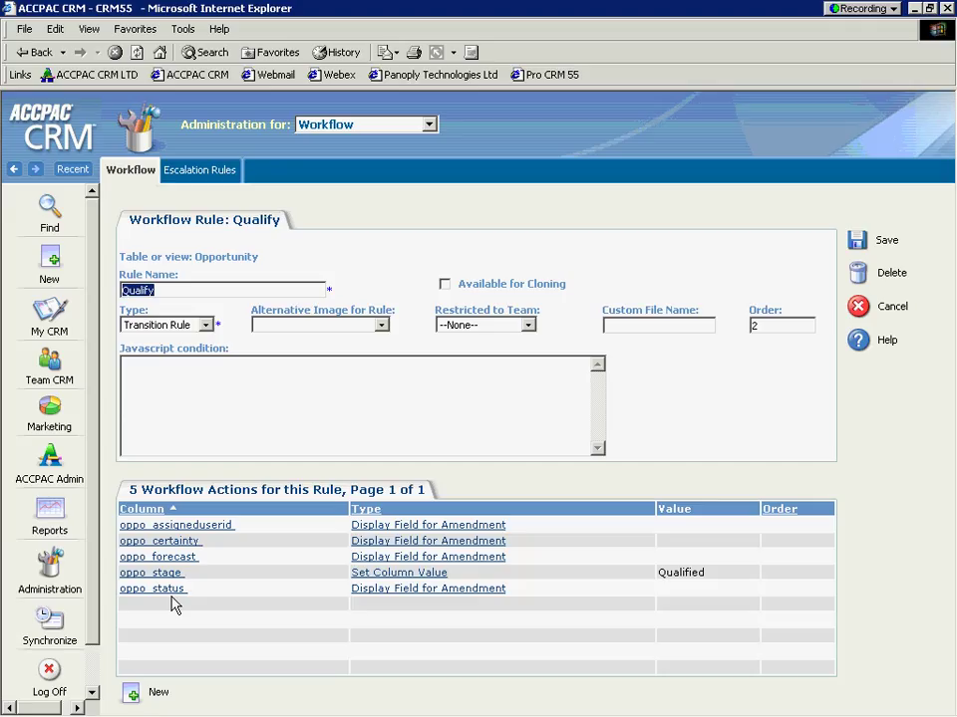
click(132, 698)
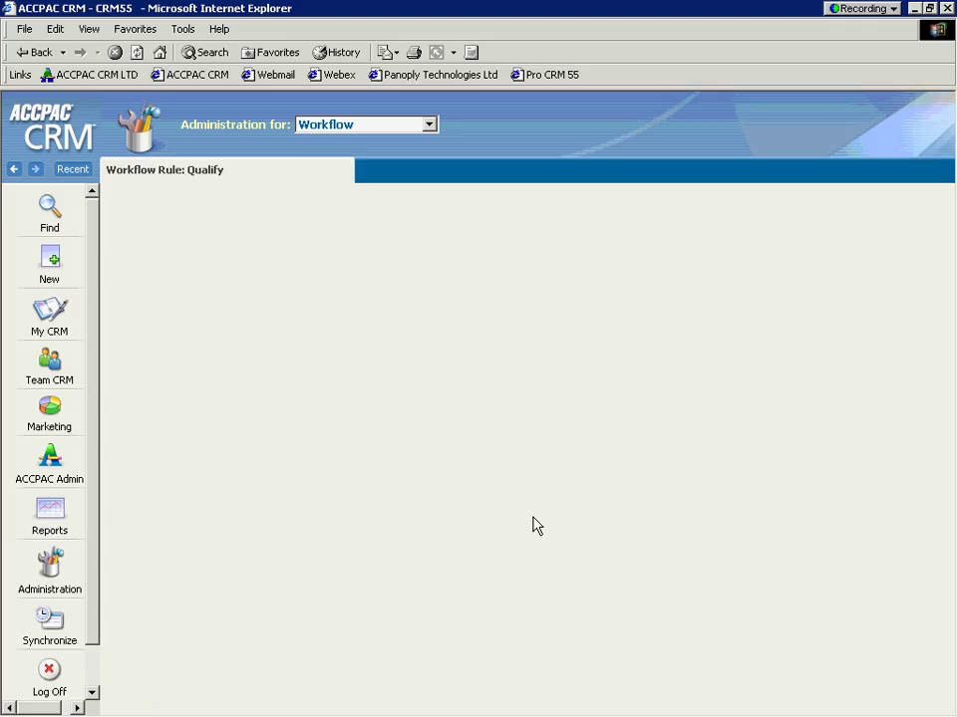